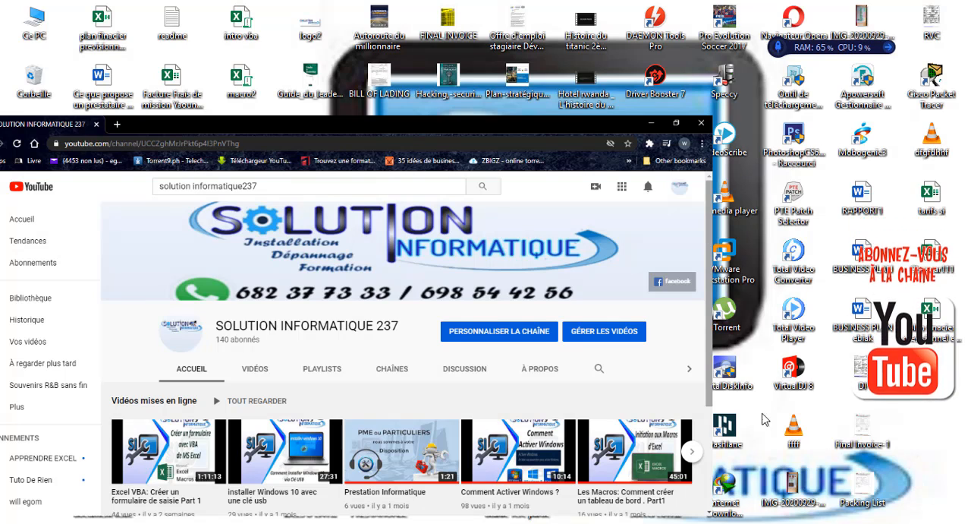
# Browse the uploaded videos of the SOLUTION INFORMATIQUE 237 YouTube channel.
pyautogui.moveTo(707, 241); pyautogui.dragTo(706, 286)
pyautogui.click(255, 283)
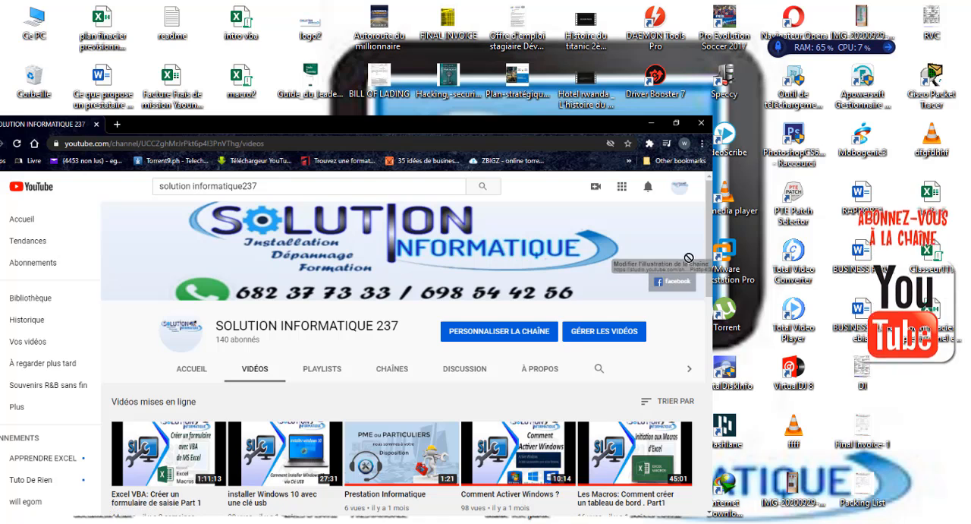
pyautogui.scroll(-2, 690, 261)
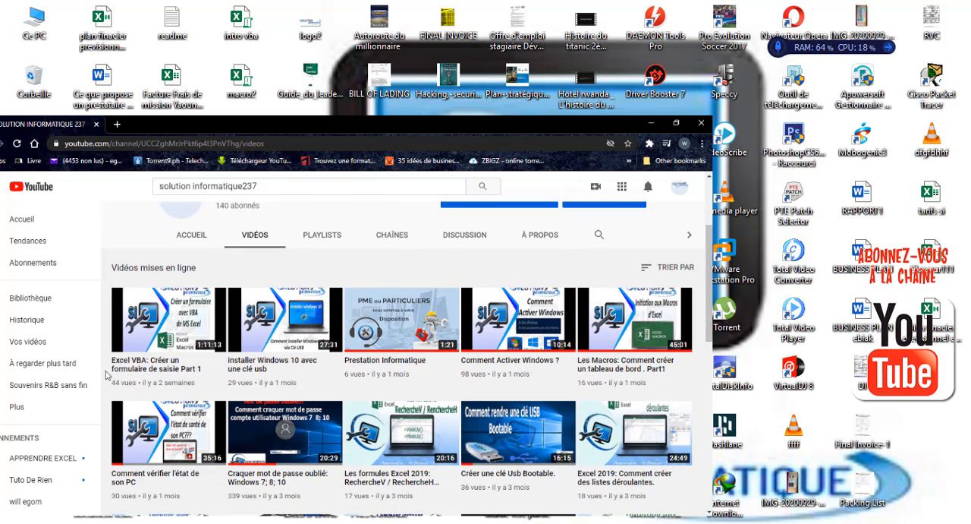
pyautogui.click(366, 325)
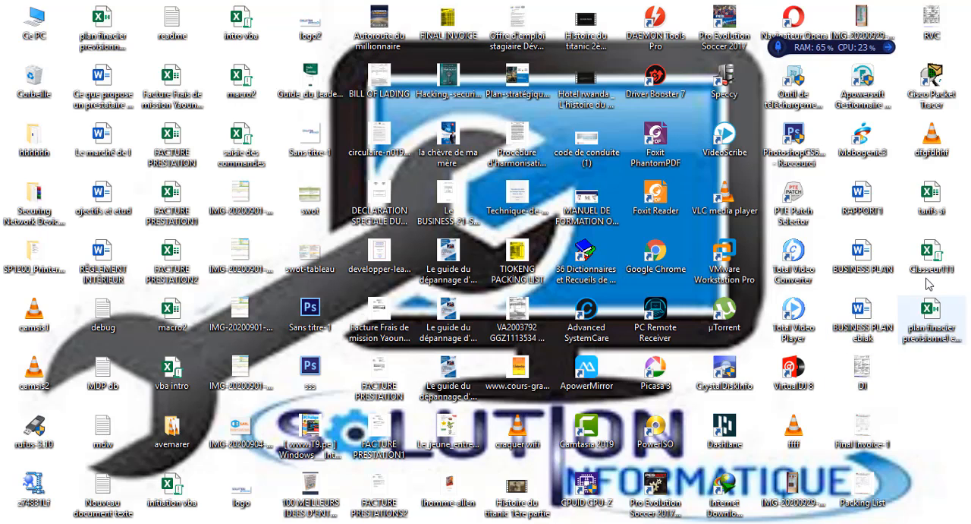
# Open the Classeur111 workbook from the desktop in Excel and maximize its window.
pyautogui.doubleClick(930, 252)
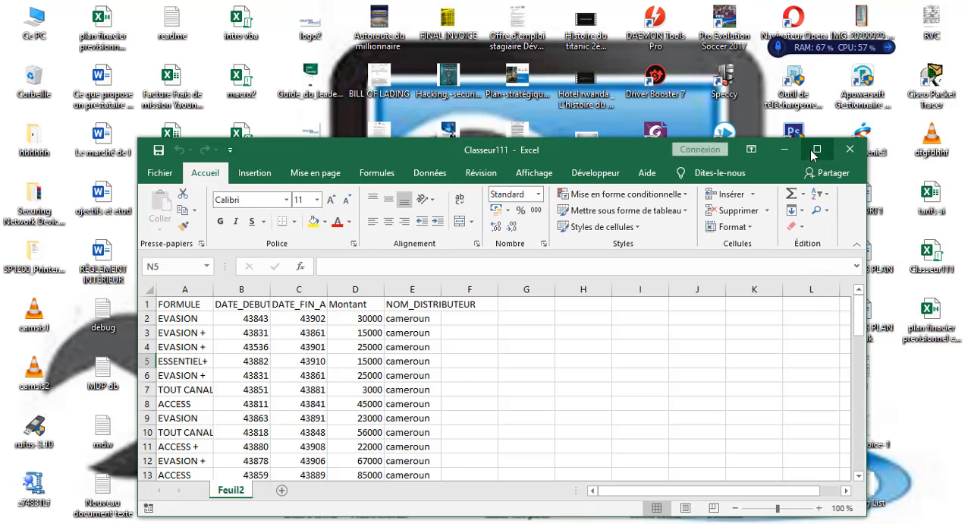
pyautogui.click(811, 155)
pyautogui.click(497, 262)
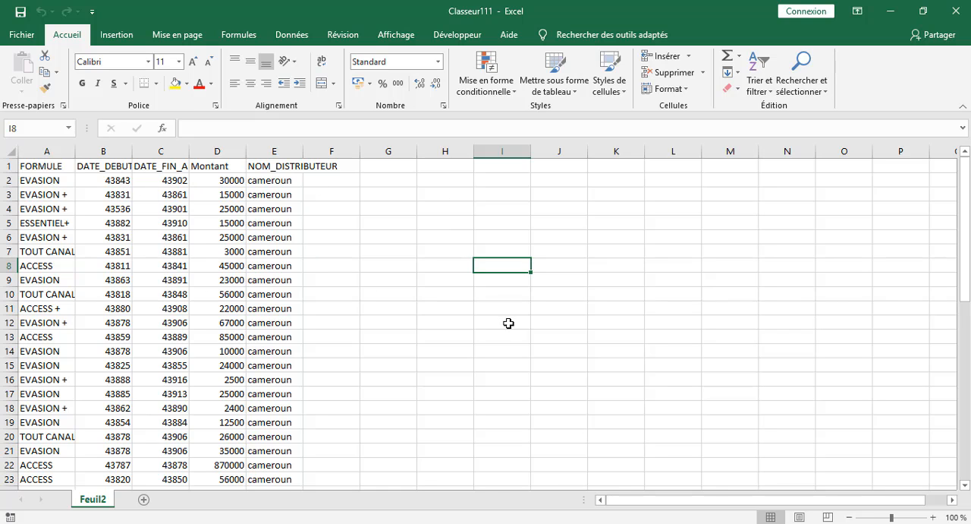
# Review the subscription data down to its last row and examine the column headers in row 1.
pyautogui.scroll(-10, 516, 337)
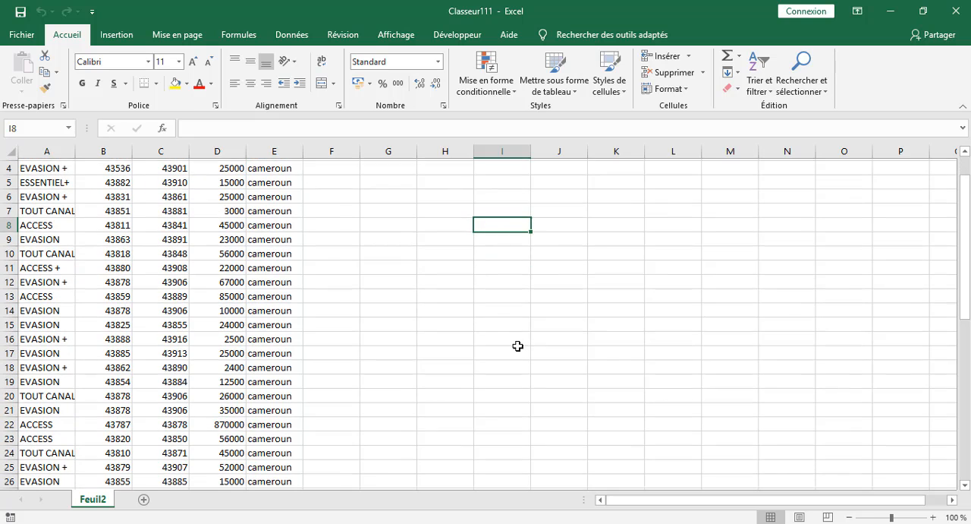
pyautogui.scroll(-2, 511, 345)
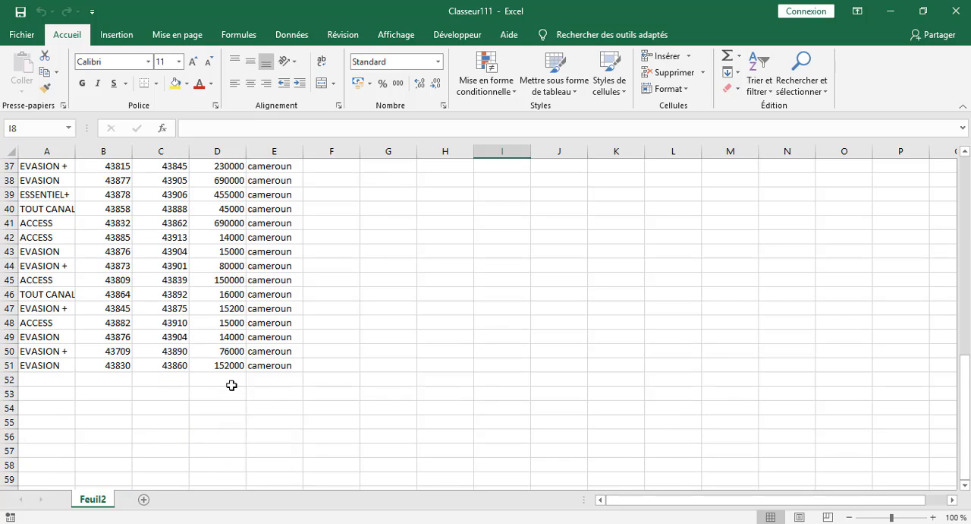
pyautogui.scroll(11, 707, 270)
pyautogui.scroll(1, 700, 272)
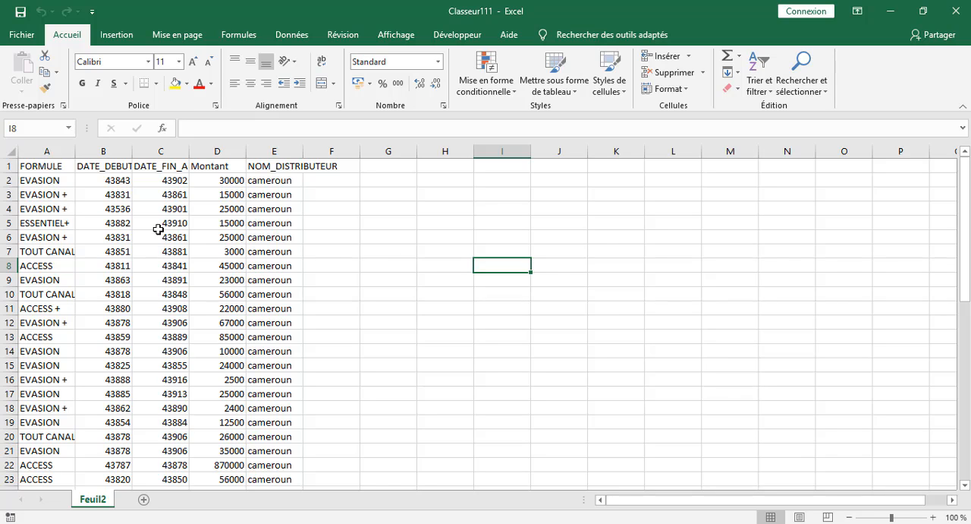
pyautogui.click(28, 169)
pyautogui.click(113, 167)
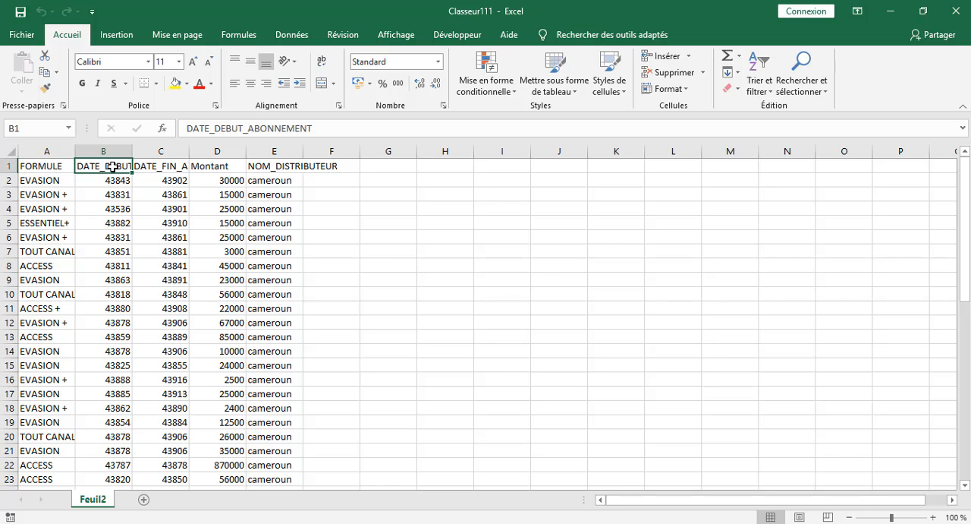
pyautogui.click(164, 164)
pyautogui.click(221, 169)
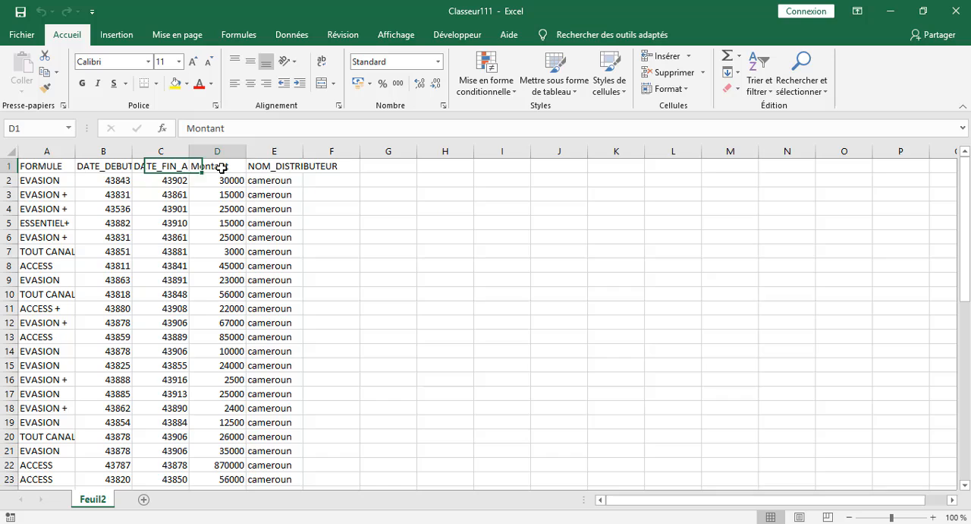
# Replace the header in E1 with PAYS and the header in D1 with MONTANT.
pyautogui.click(284, 165)
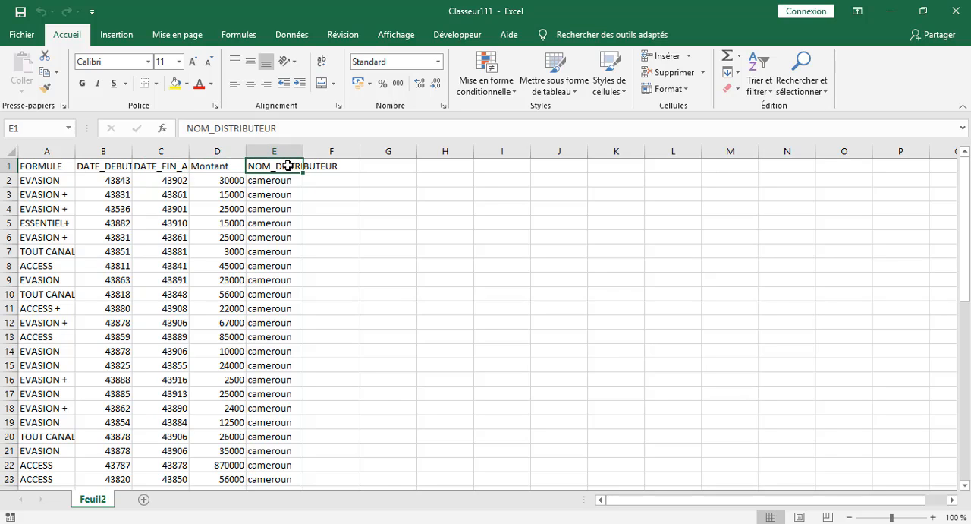
pyautogui.write('PAYS')
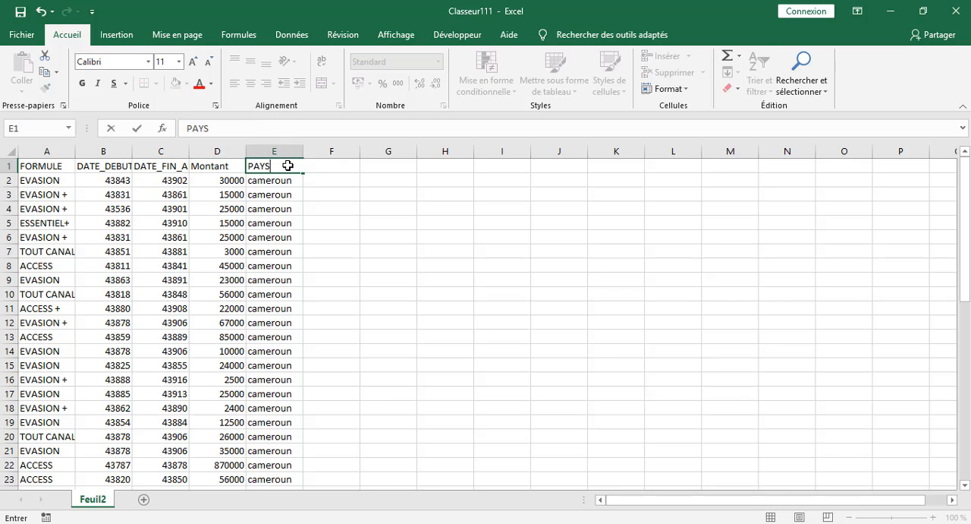
pyautogui.click(226, 168)
pyautogui.write('MONTANT')
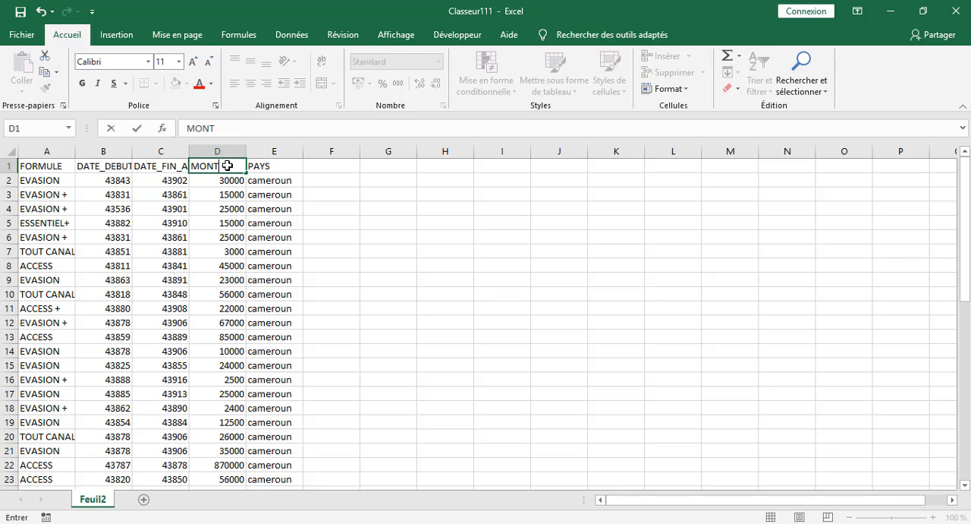
pyautogui.click(440, 220)
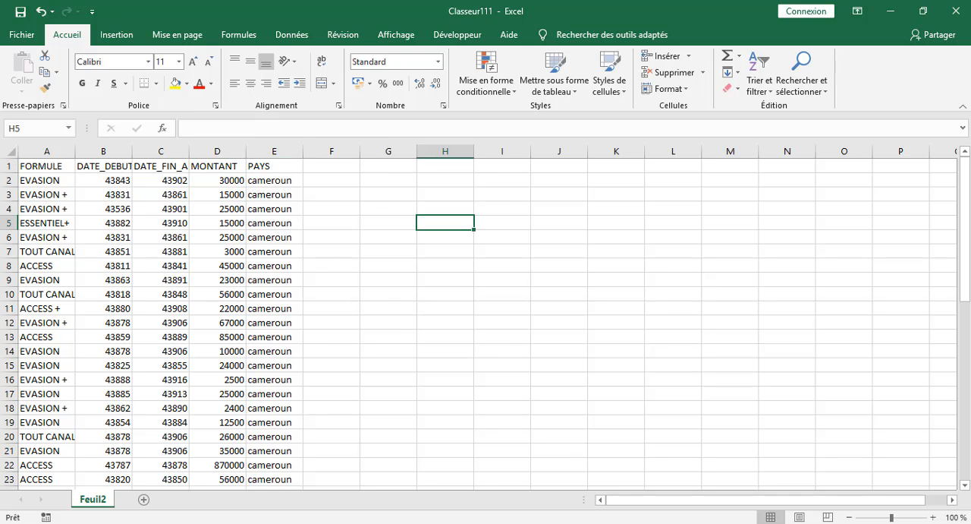
# Rename the worksheet Feuil2 as FORMULE.
pyautogui.scroll(-3, 600, 349)
pyautogui.scroll(2, 566, 314)
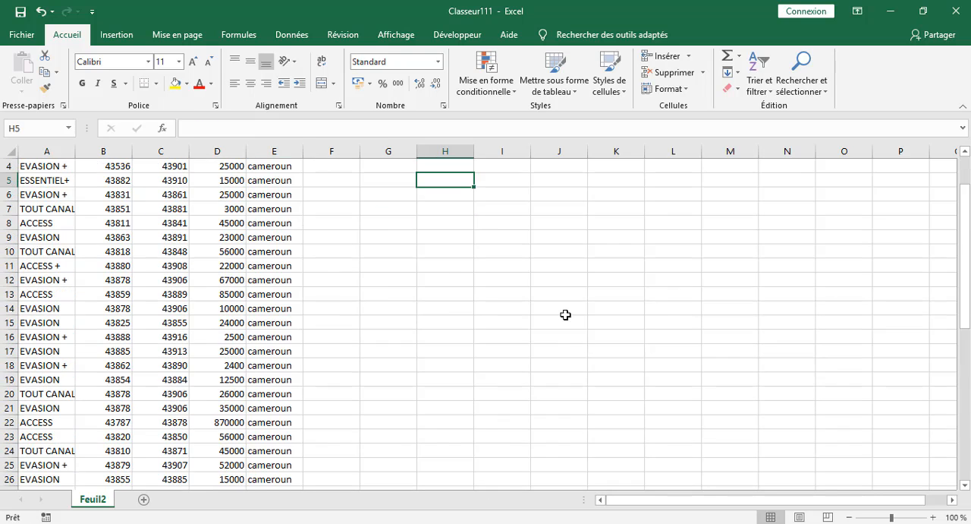
pyautogui.scroll(1, 565, 314)
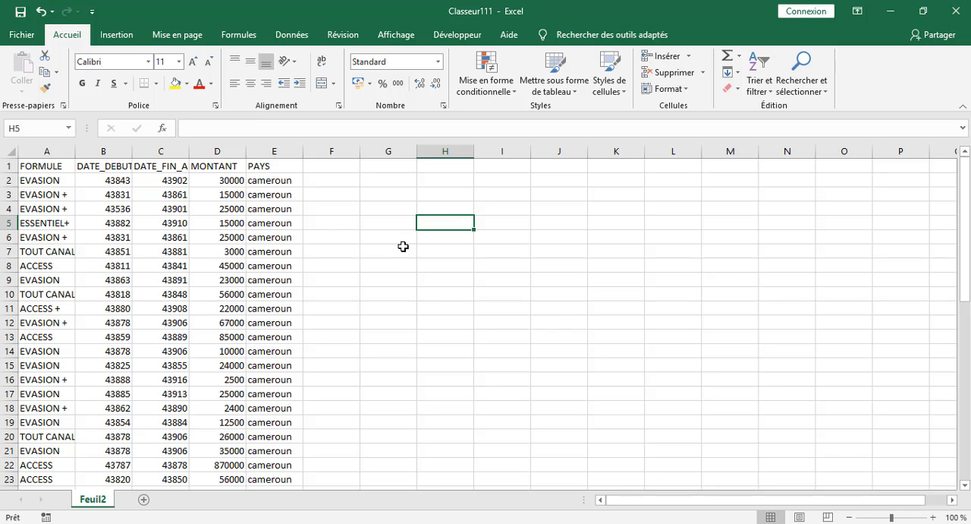
pyautogui.rightClick(89, 503)
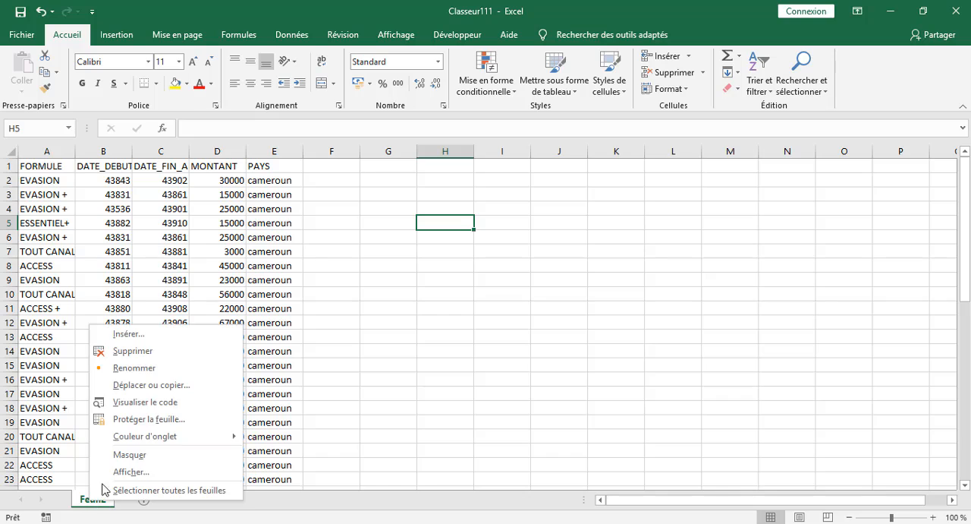
pyautogui.click(134, 368)
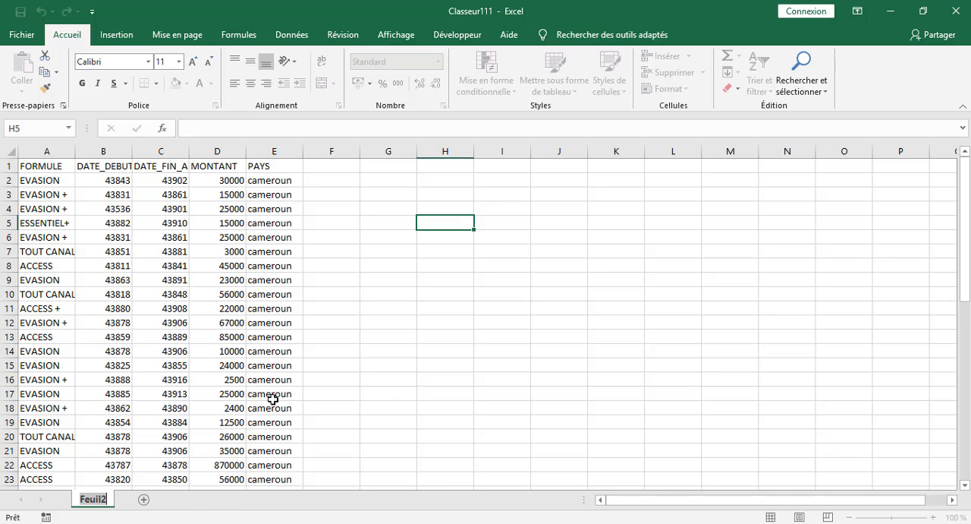
pyautogui.write('FOR')
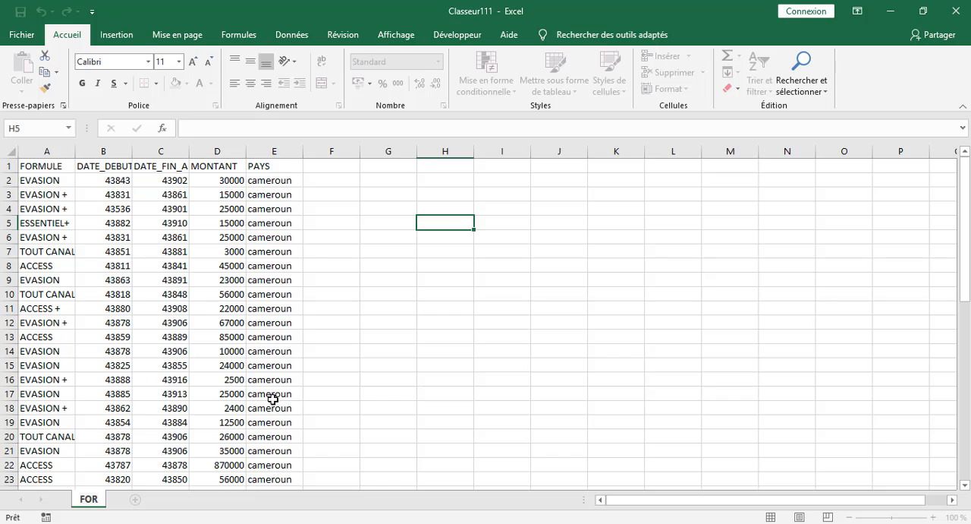
pyautogui.write('MULE')
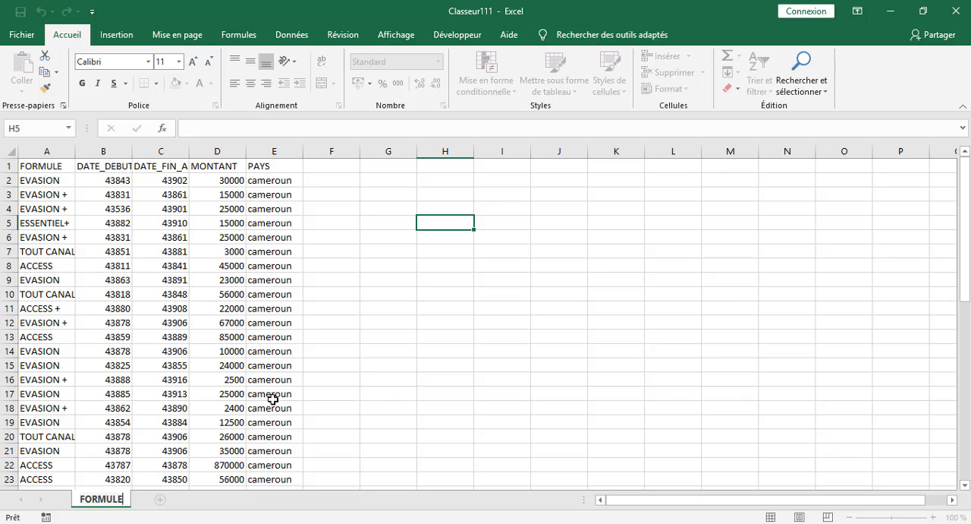
pyautogui.click(461, 437)
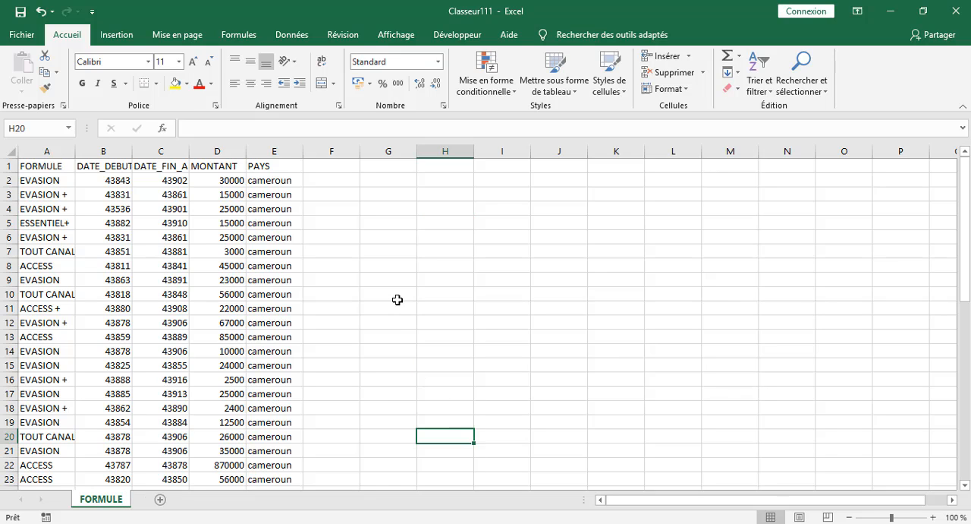
# Apply the Date courte number format to the subscription start and end columns, B and C.
pyautogui.click(115, 183)
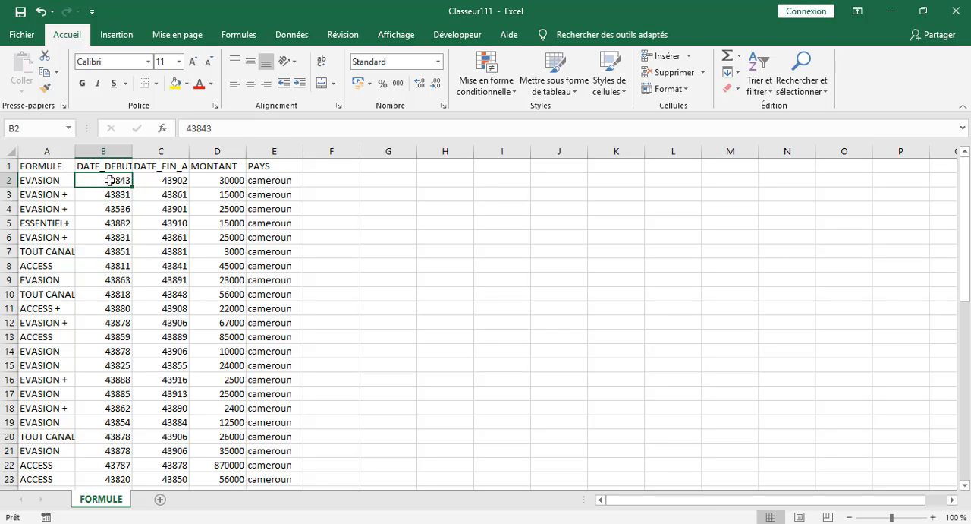
pyautogui.click(113, 152)
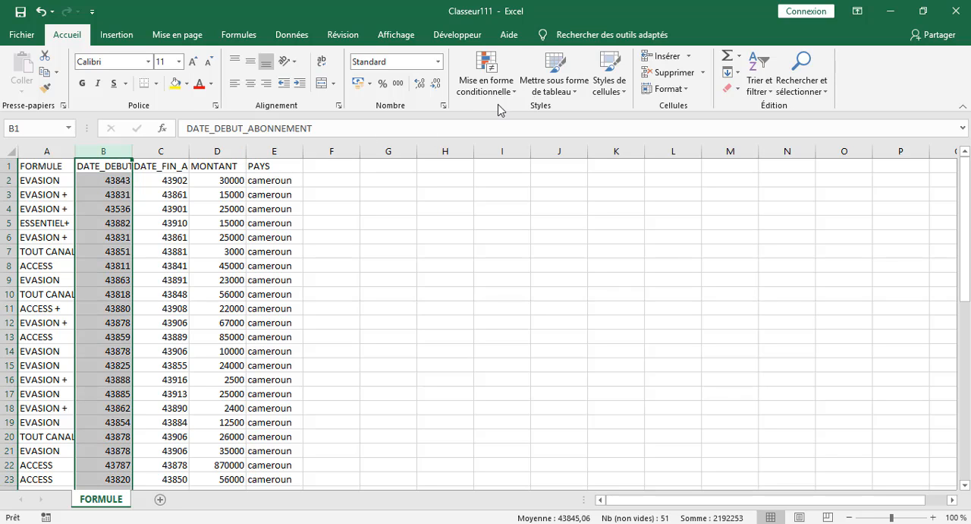
pyautogui.click(437, 61)
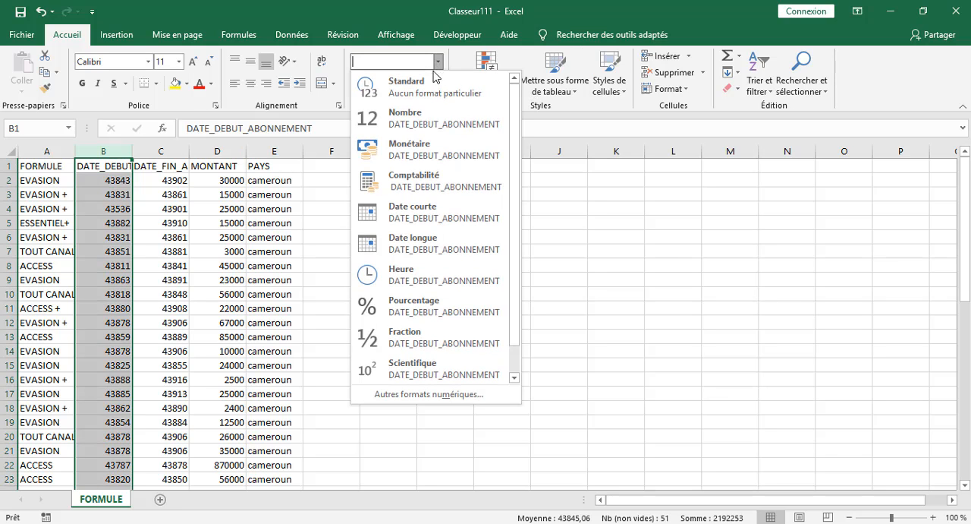
pyautogui.click(422, 215)
pyautogui.click(180, 149)
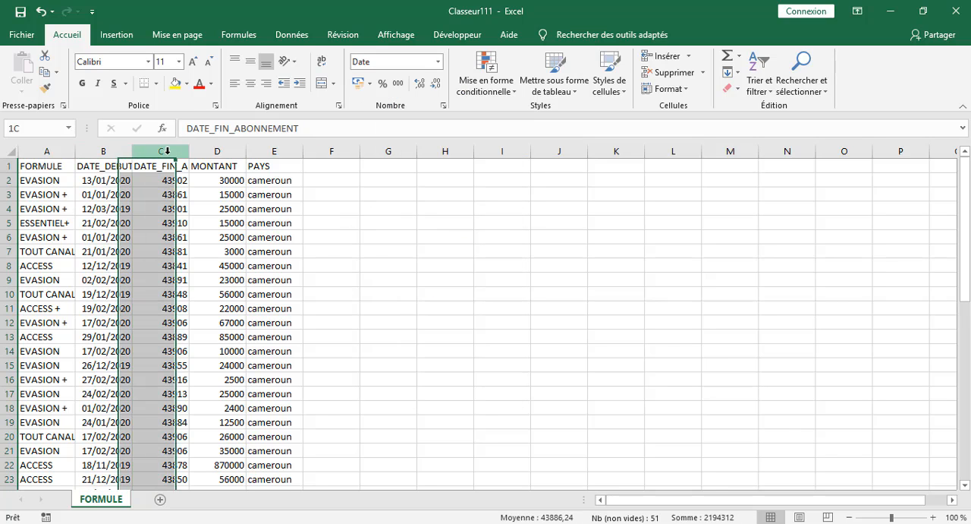
pyautogui.click(437, 62)
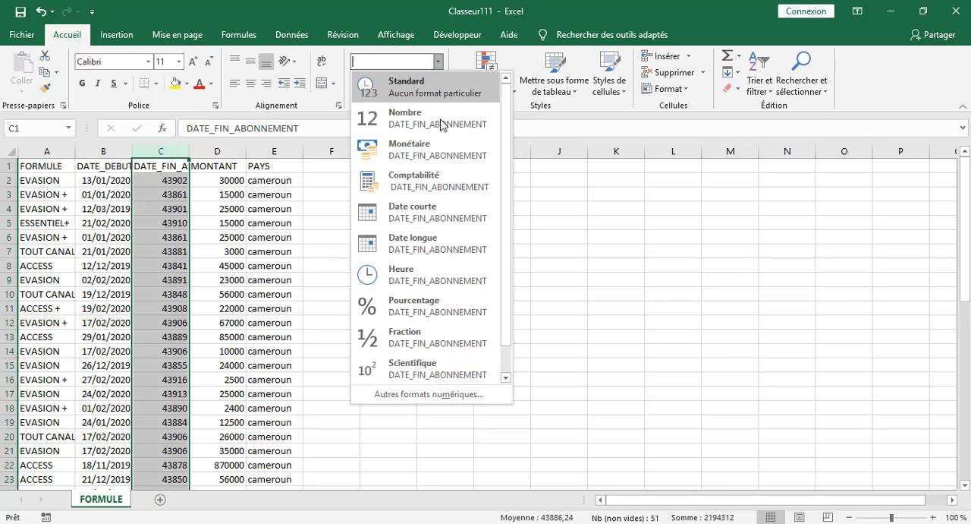
pyautogui.click(443, 217)
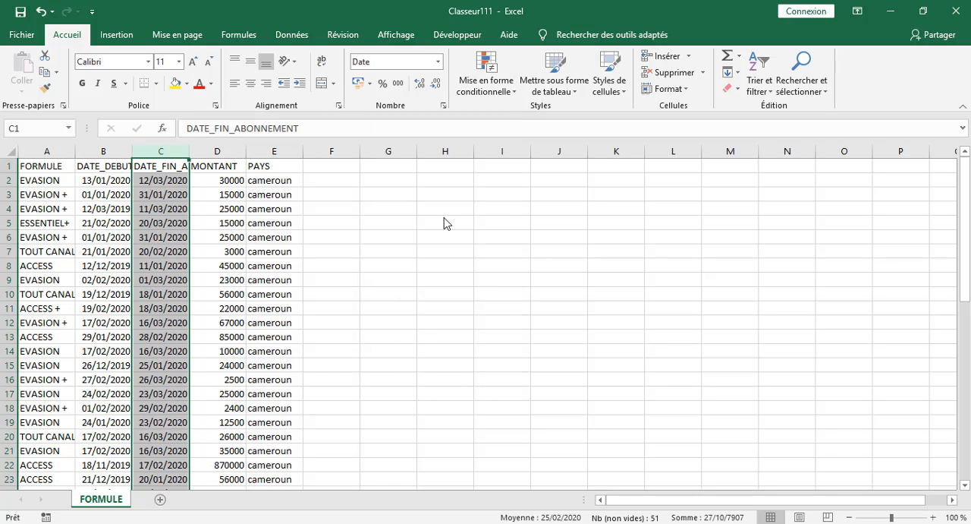
pyautogui.click(601, 238)
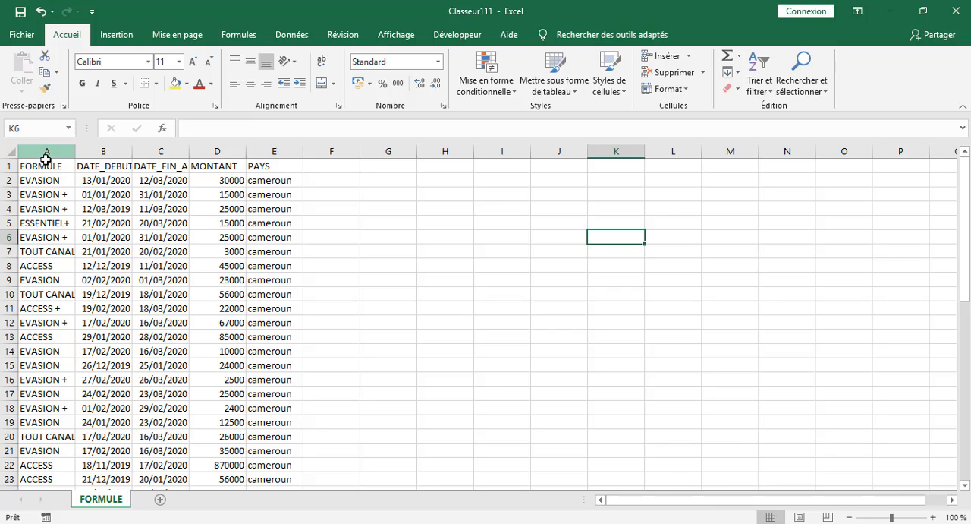
# Shorten the header in B1 to DATE_DEBUT.
pyautogui.click(110, 168)
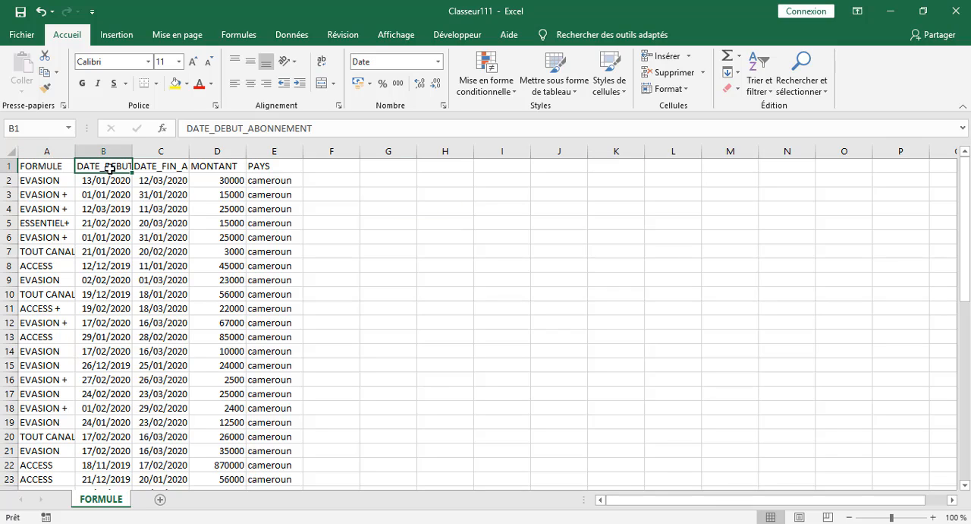
pyautogui.click(330, 128)
pyautogui.press('BackSpace')
pyautogui.press('BackSpace')
pyautogui.press('BackSpace')
pyautogui.press('BackSpace')
pyautogui.press('BackSpace')
pyautogui.press('BackSpace')
pyautogui.press('BackSpace')
pyautogui.press('BackSpace')
pyautogui.press('BackSpace')
pyautogui.press('BackSpace')
pyautogui.press('BackSpace')
pyautogui.press('BackSpace')
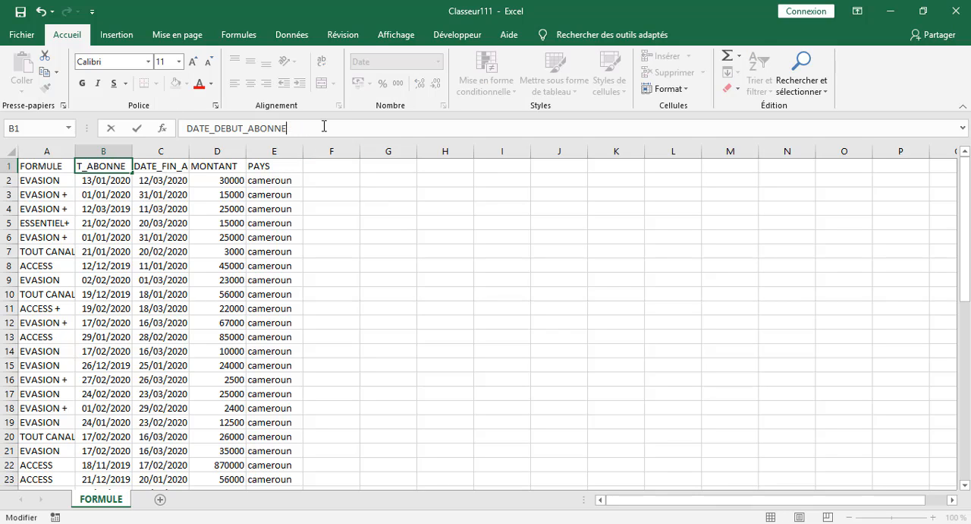
pyautogui.write('T')
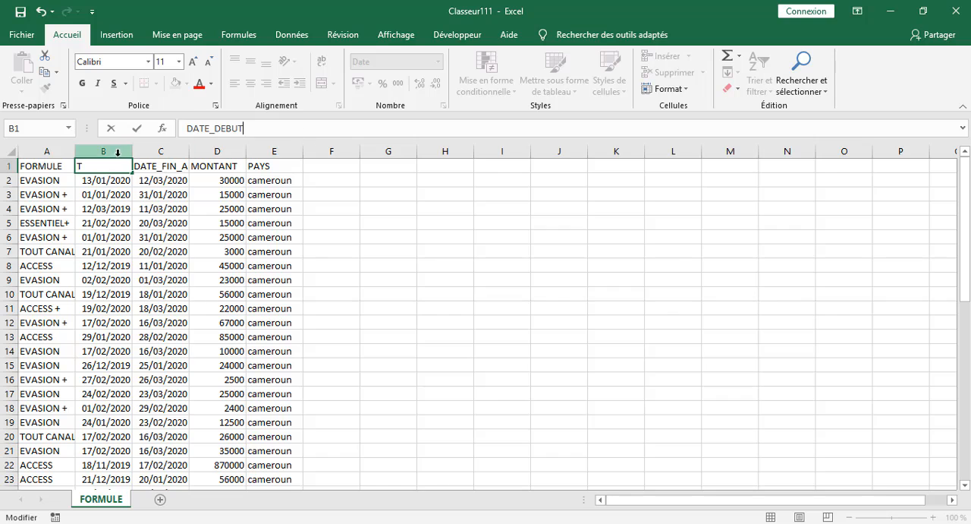
# Shorten the header in C1 to DATE_FIN.
pyautogui.click(162, 170)
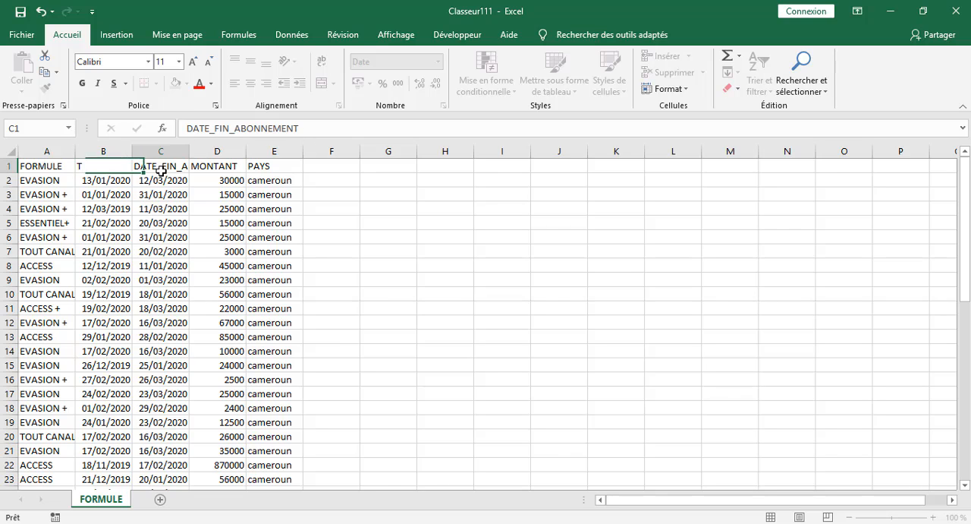
pyautogui.click(309, 129)
pyautogui.press('BackSpace')
pyautogui.press('BackSpace')
pyautogui.press('BackSpace')
pyautogui.press('BackSpace')
pyautogui.press('BackSpace')
pyautogui.press('BackSpace')
pyautogui.press('BackSpace')
pyautogui.press('BackSpace')
pyautogui.press('BackSpace')
pyautogui.press('BackSpace')
pyautogui.press('BackSpace')
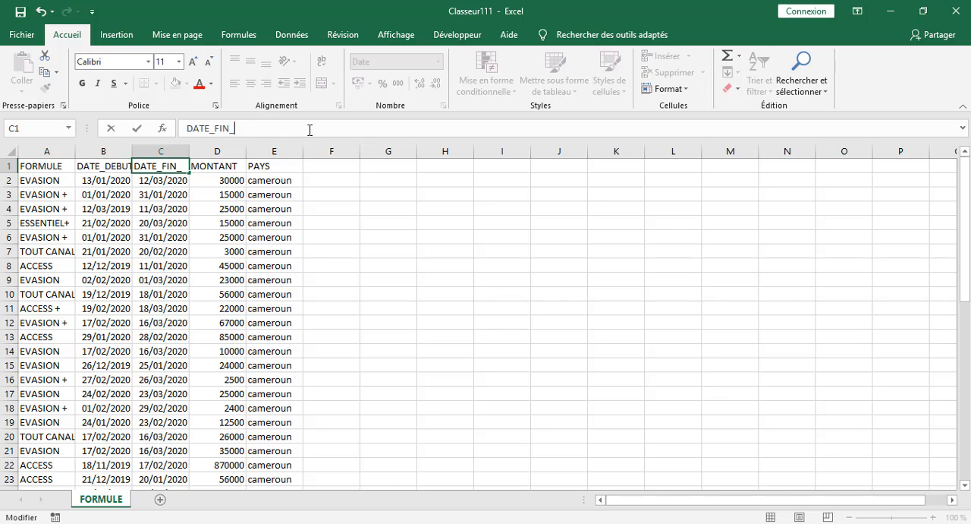
pyautogui.click(243, 322)
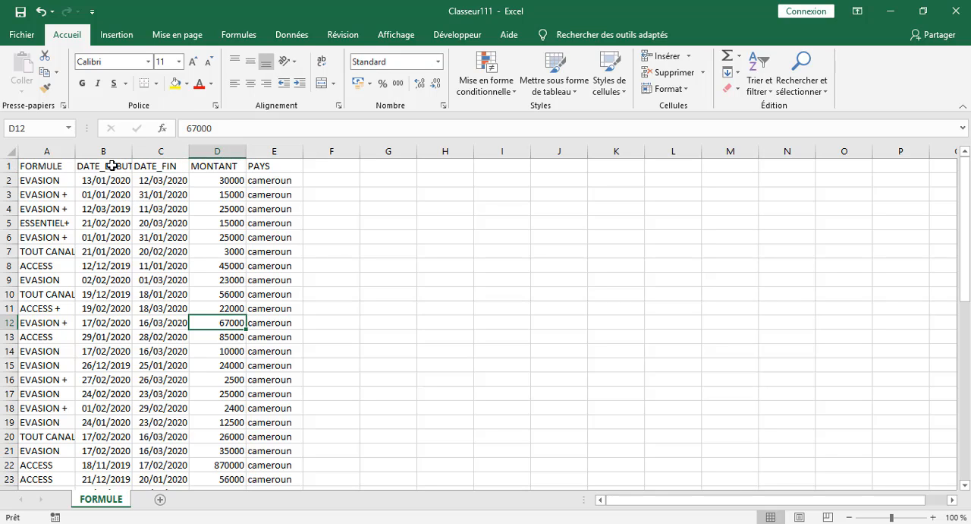
# Format the data range A1:E51 as a table with headers, using the green style in the second row of the Moyen group.
pyautogui.click(111, 166)
pyautogui.moveTo(40, 166); pyautogui.dragTo(256, 448)
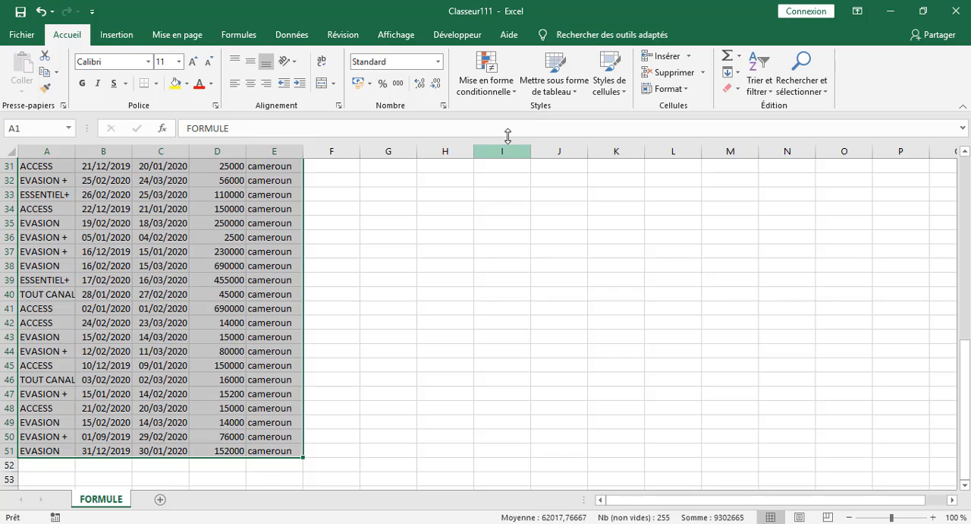
pyautogui.click(563, 91)
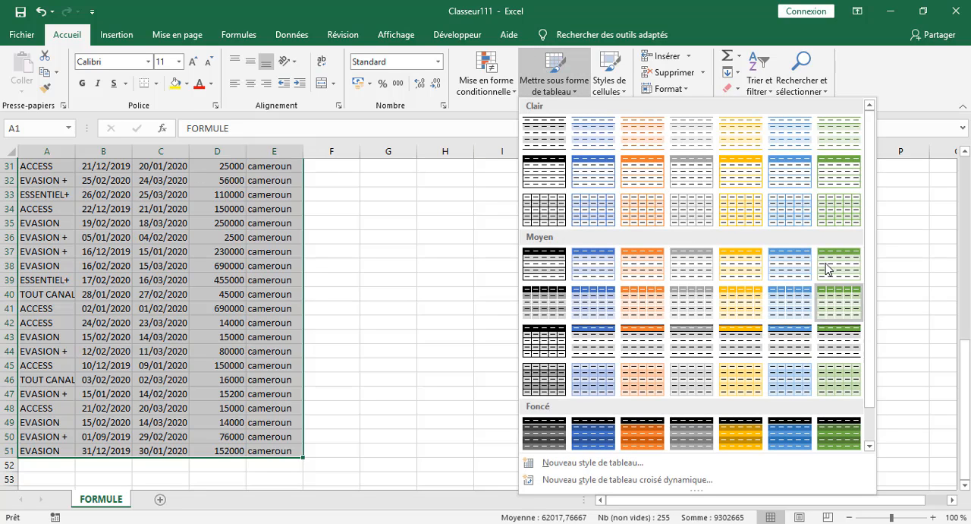
pyautogui.click(837, 302)
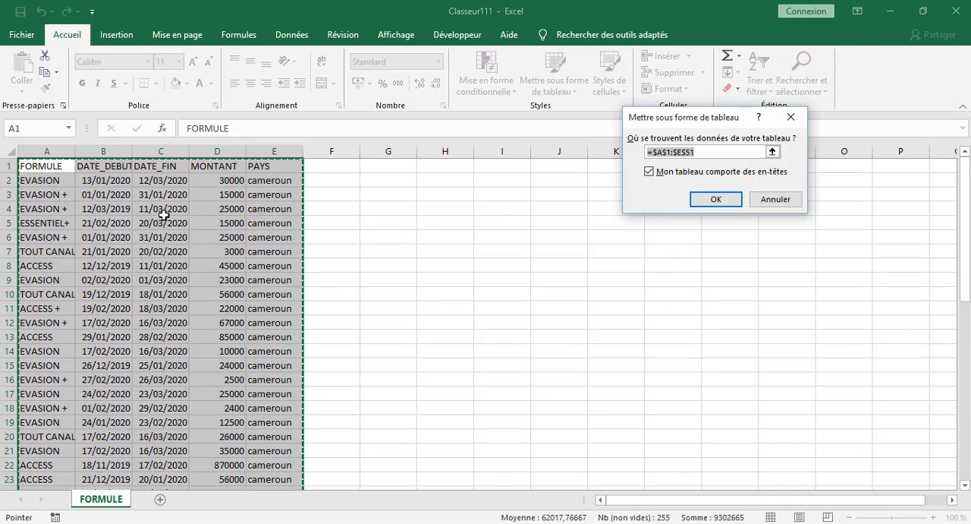
pyautogui.click(716, 200)
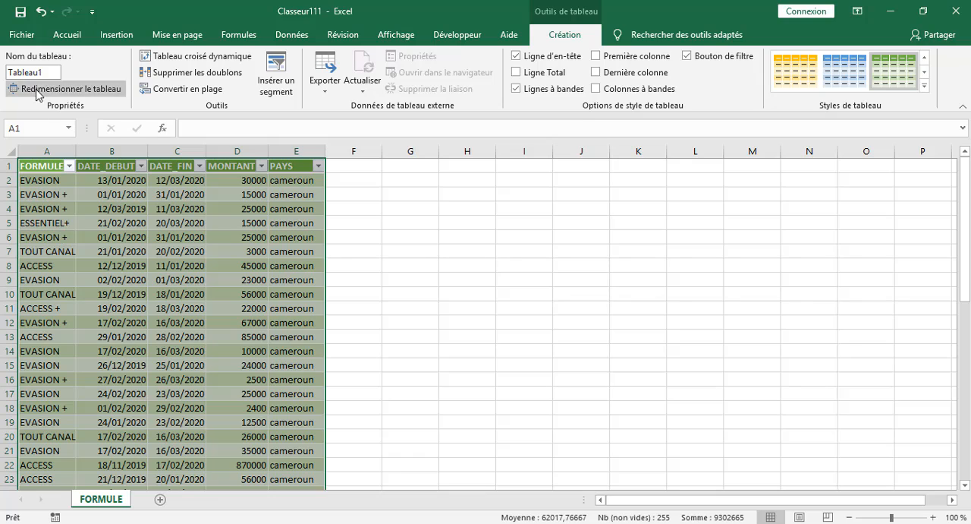
# Try to rename the new table as ab.
pyautogui.click(48, 72)
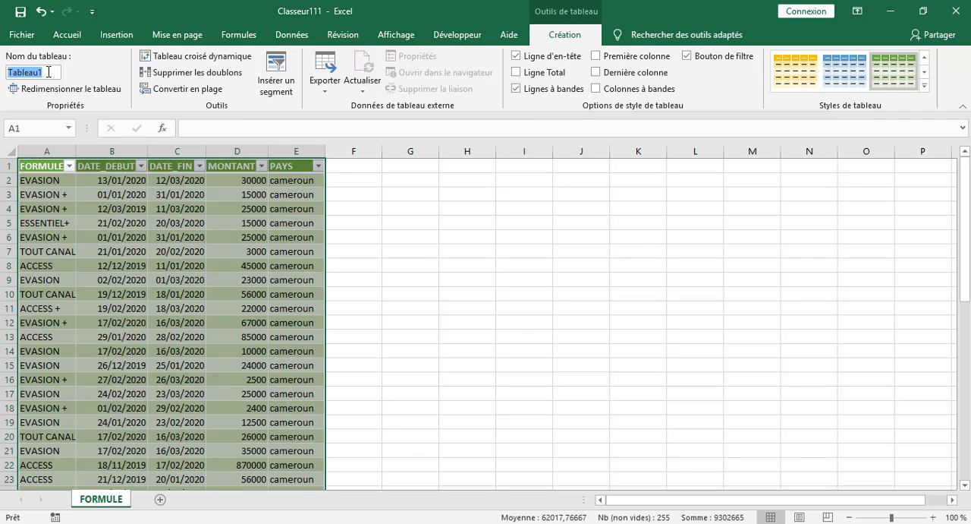
pyautogui.write('ab')
pyautogui.click(455, 265)
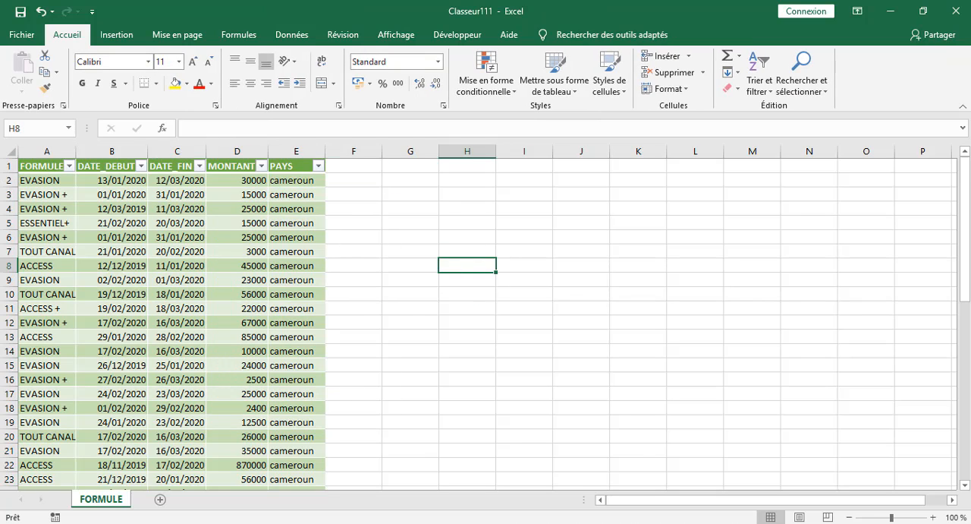
# Apply all borders (Toutes les bordures) to the whole table, from A1 to E51.
pyautogui.moveTo(47, 164); pyautogui.dragTo(285, 440)
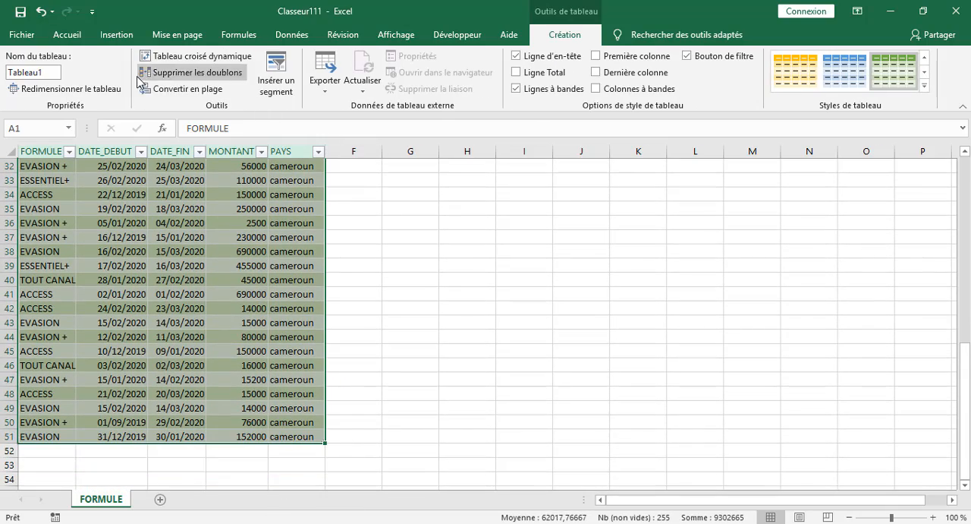
pyautogui.click(67, 34)
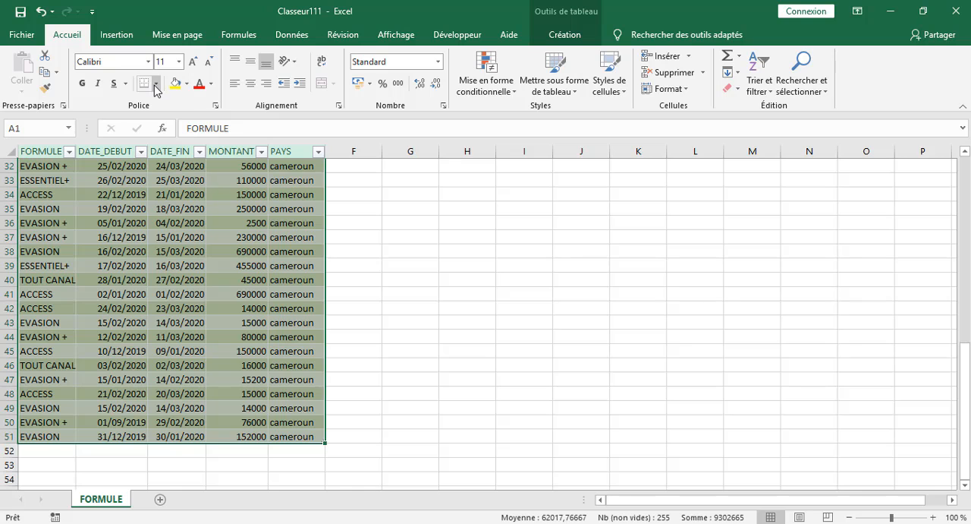
pyautogui.click(155, 83)
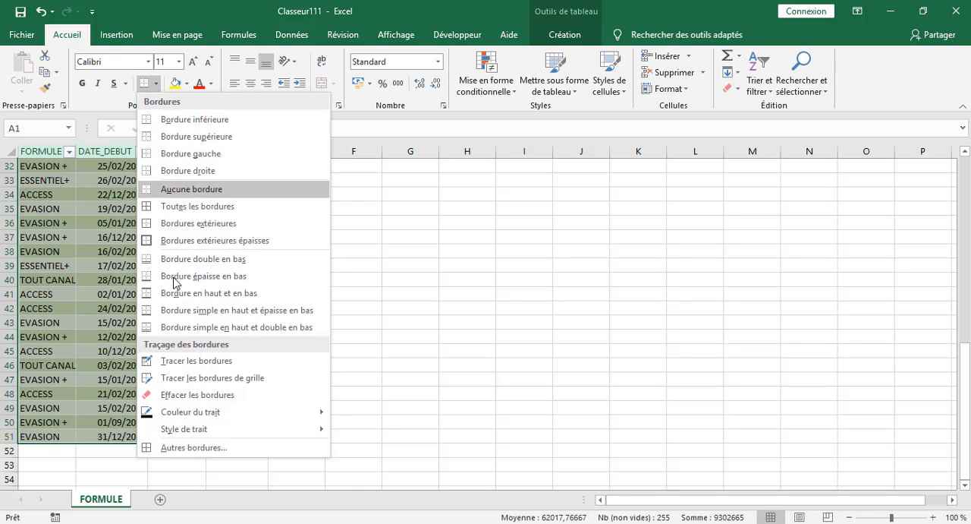
pyautogui.click(194, 208)
pyautogui.scroll(7, 197, 210)
pyautogui.scroll(4, 198, 209)
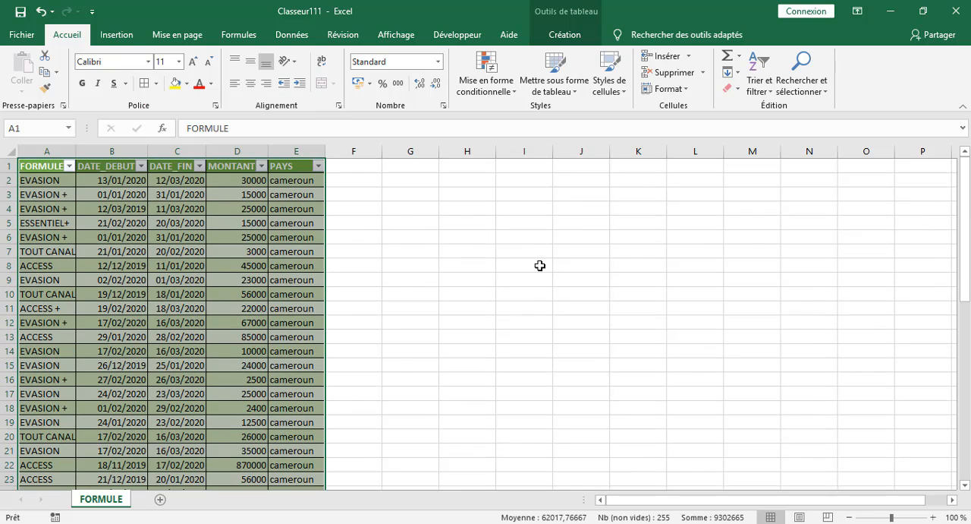
pyautogui.click(536, 264)
pyautogui.click(475, 265)
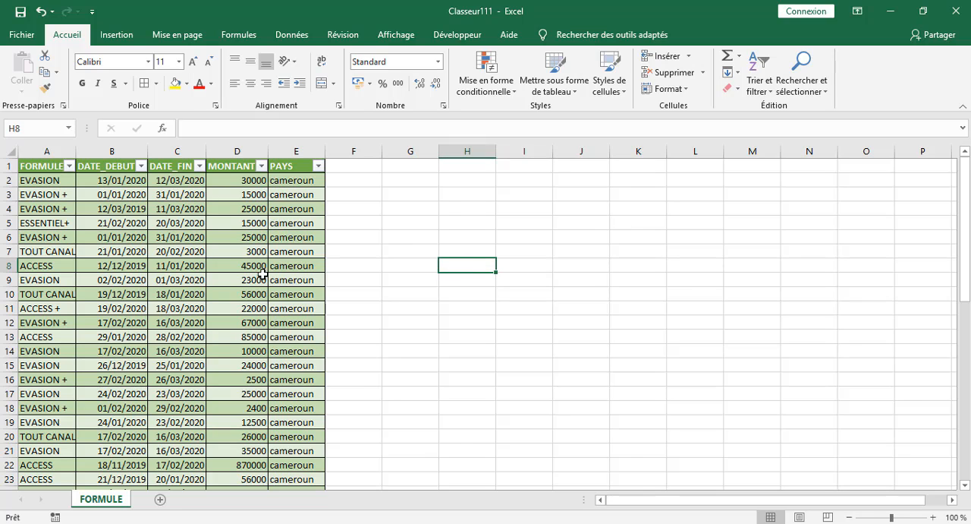
# Format the MONTANT column as Nombre with a thousands separator and 0 decimal places.
pyautogui.click(258, 154)
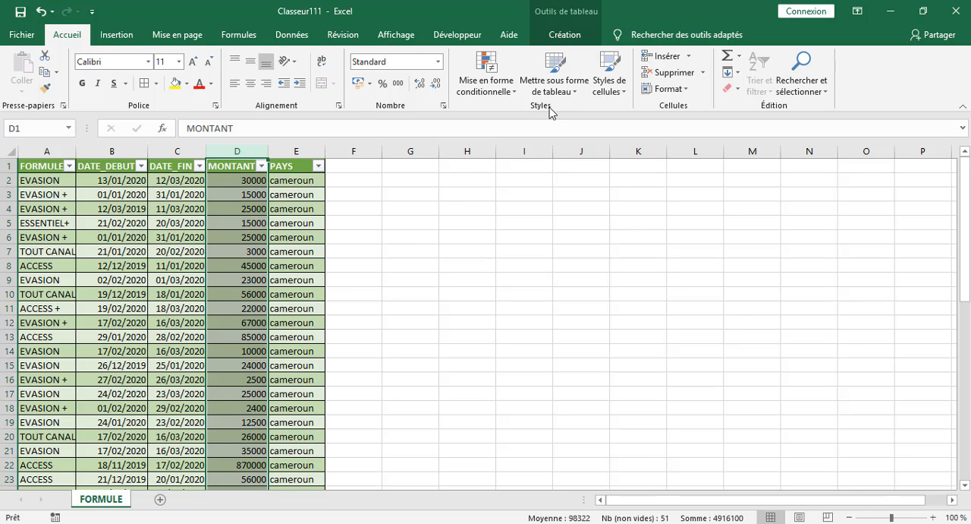
pyautogui.click(664, 89)
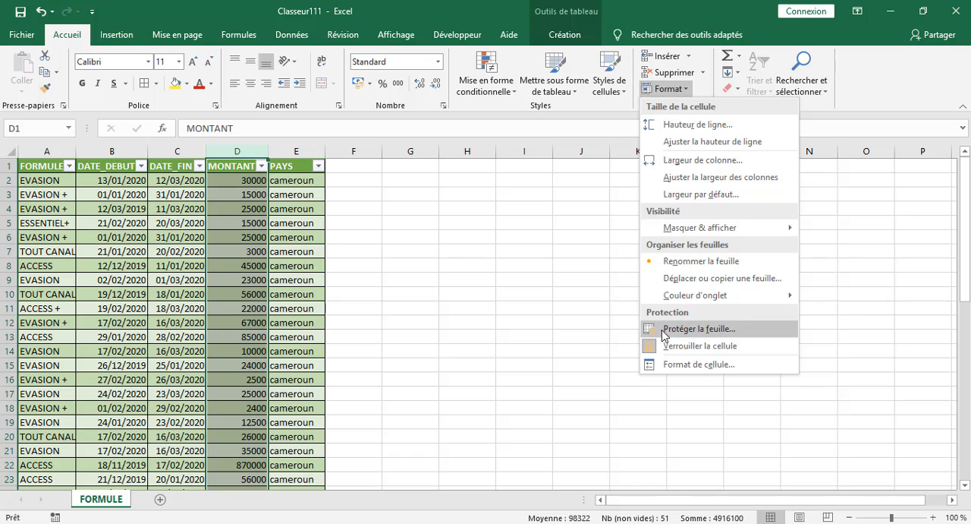
pyautogui.click(679, 364)
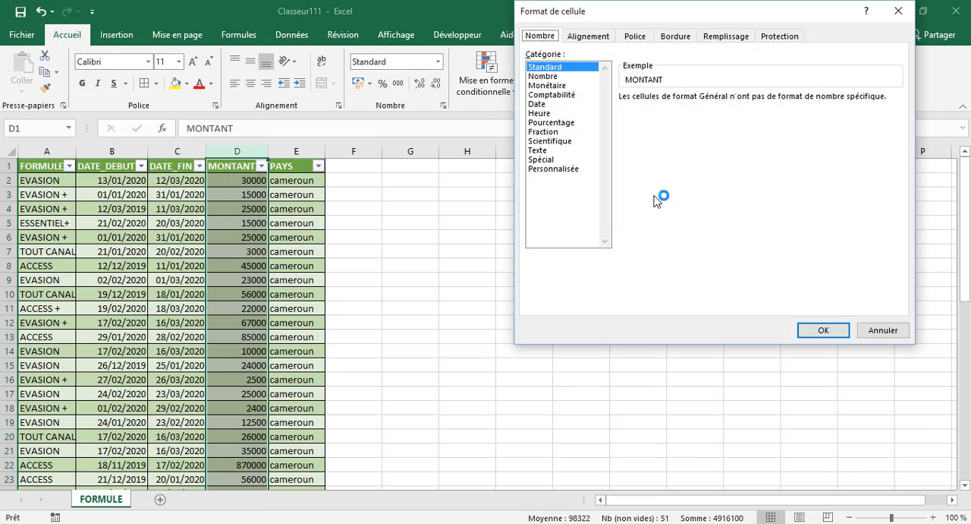
pyautogui.click(548, 76)
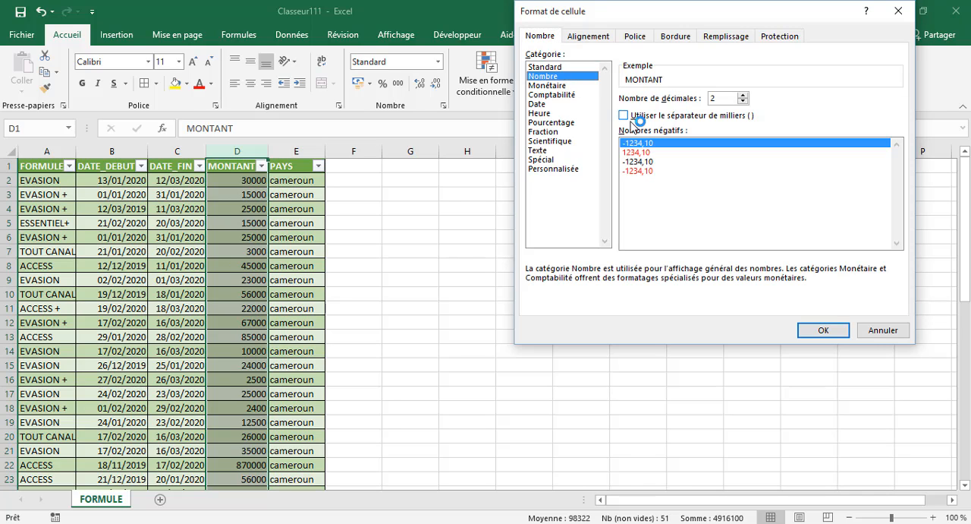
pyautogui.click(625, 116)
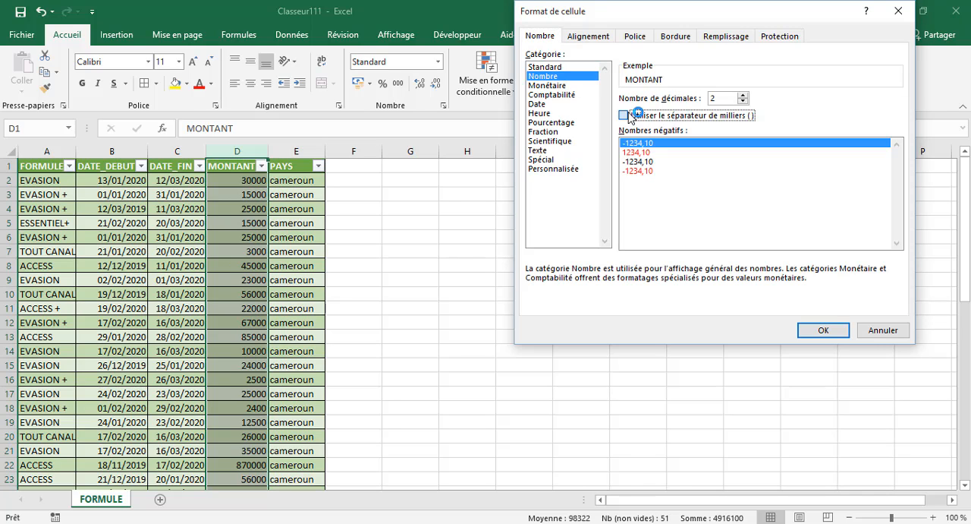
pyautogui.click(744, 103)
pyautogui.click(744, 103)
pyautogui.click(822, 328)
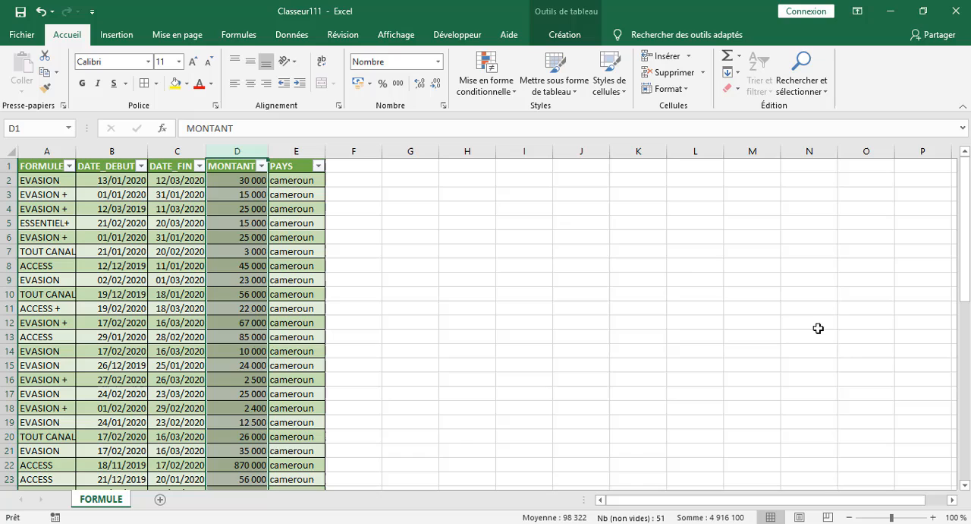
pyautogui.click(489, 306)
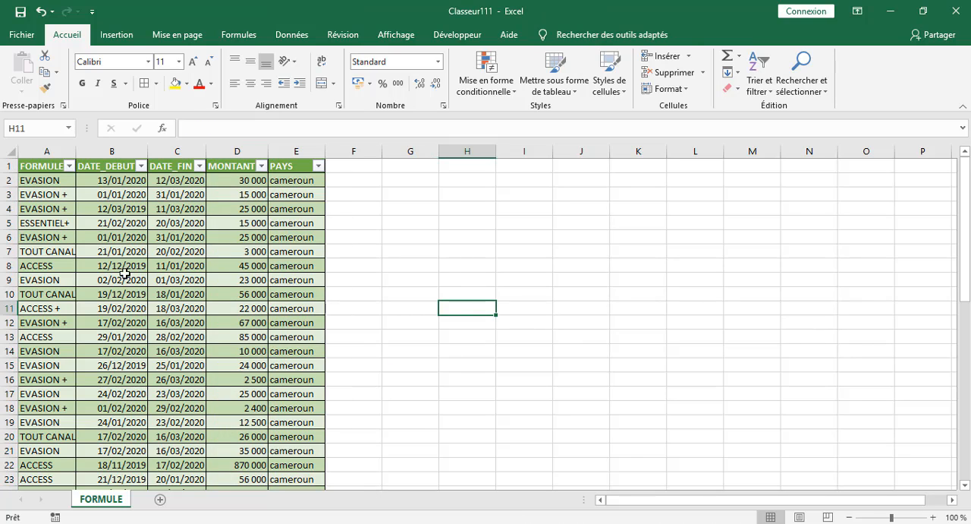
pyautogui.click(506, 238)
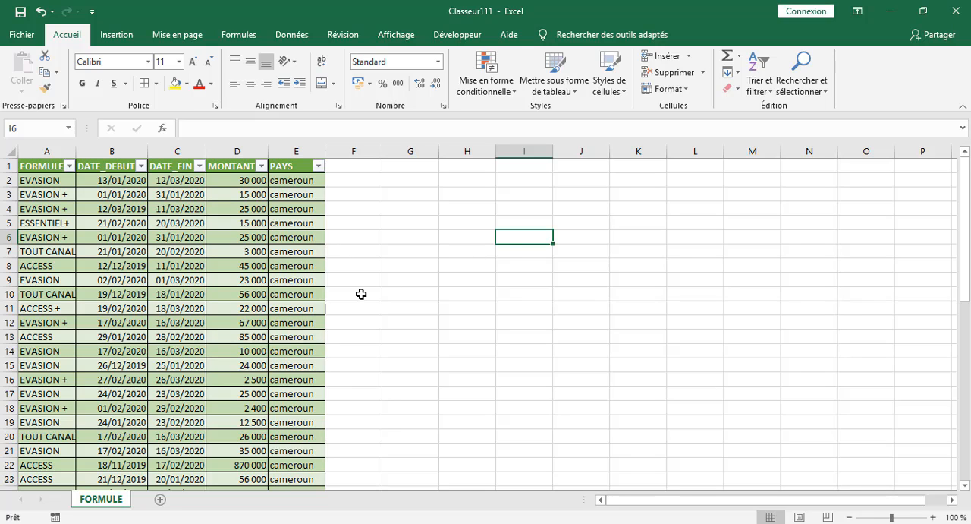
pyautogui.click(379, 212)
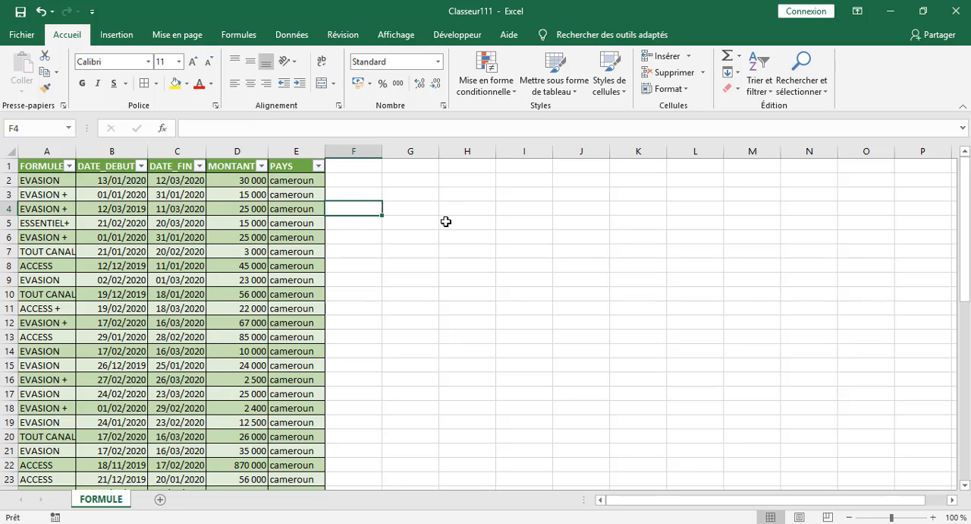
pyautogui.click(494, 240)
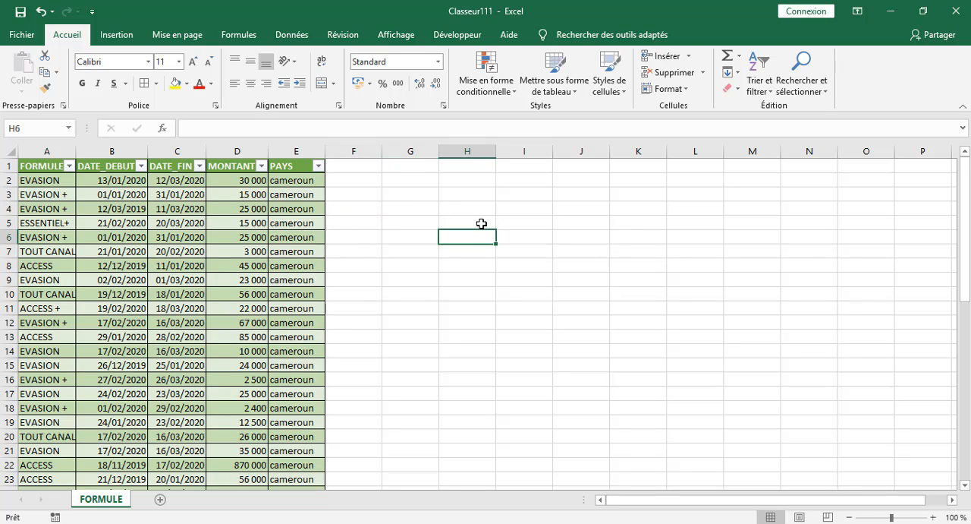
pyautogui.click(481, 219)
pyautogui.click(406, 203)
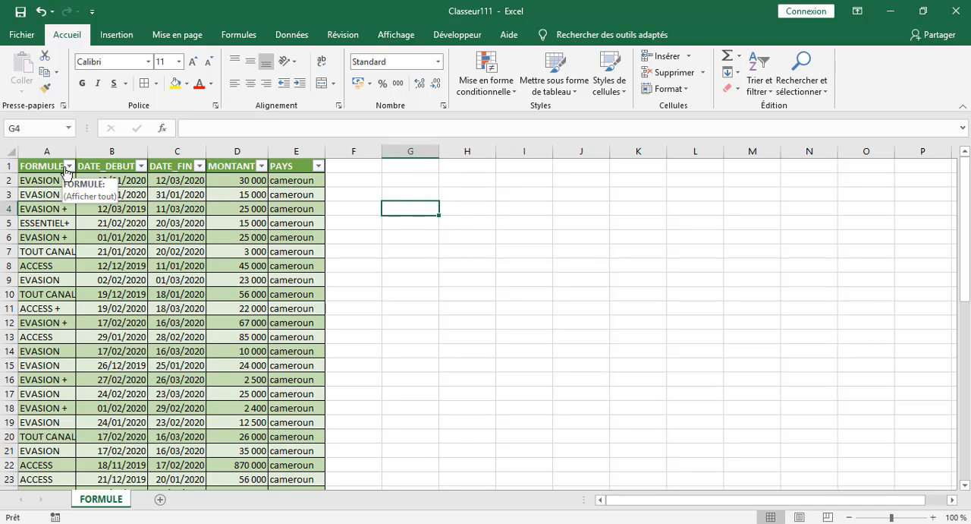
# Filter the FORMULE column to show only the ACCESS rows.
pyautogui.click(68, 166)
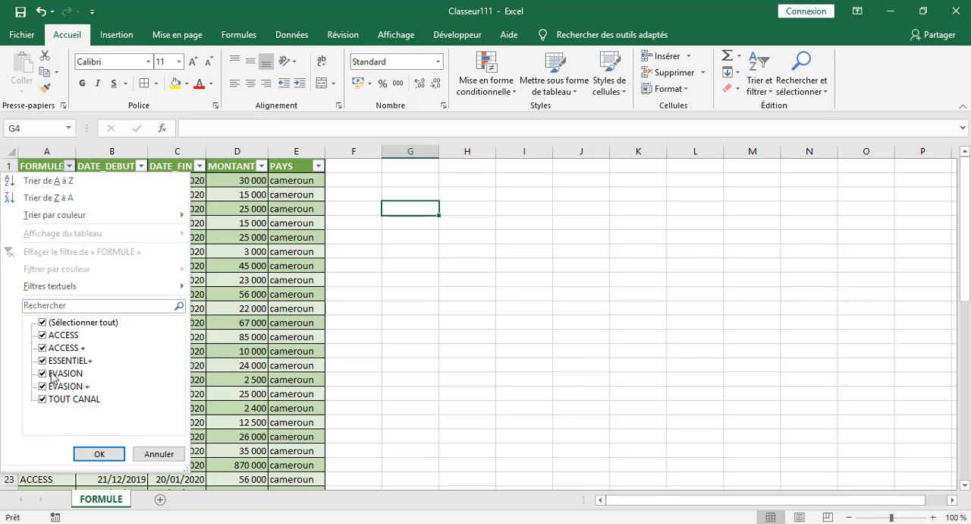
pyautogui.click(53, 324)
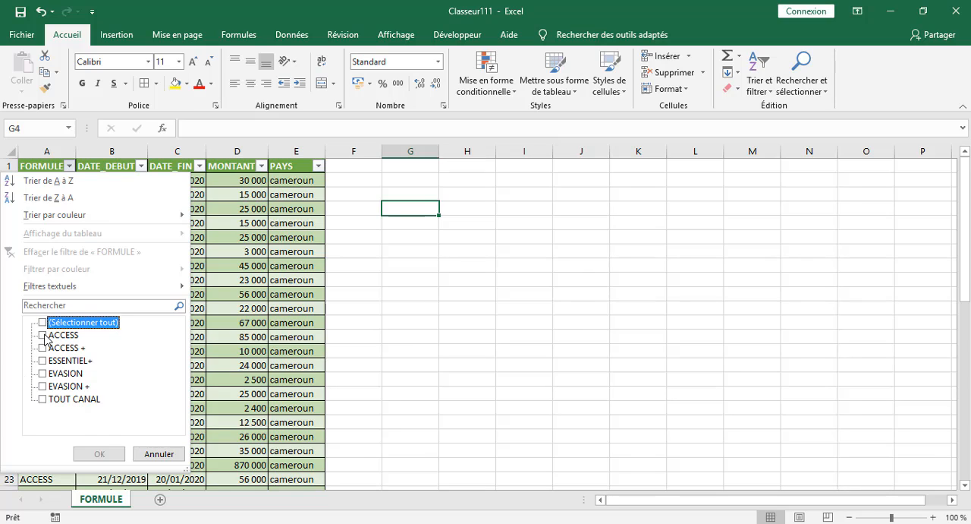
pyautogui.click(44, 335)
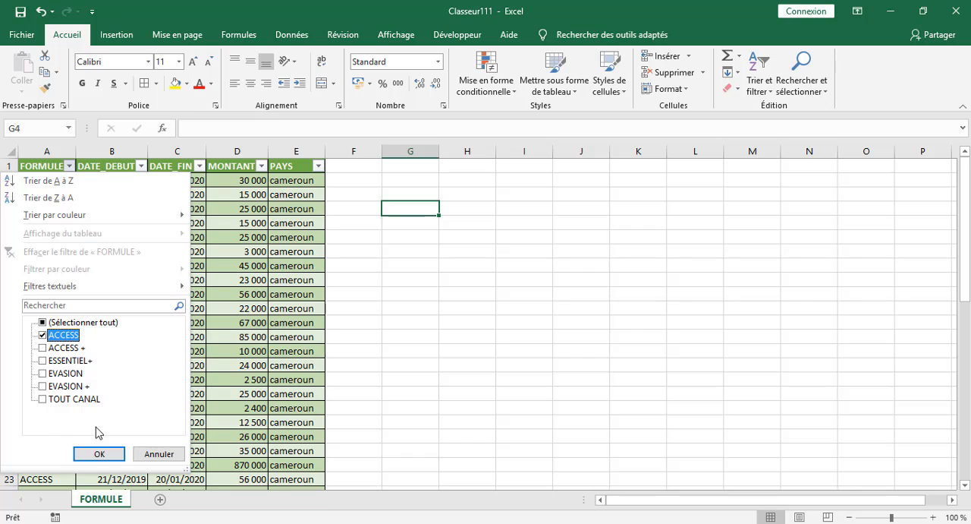
pyautogui.click(88, 456)
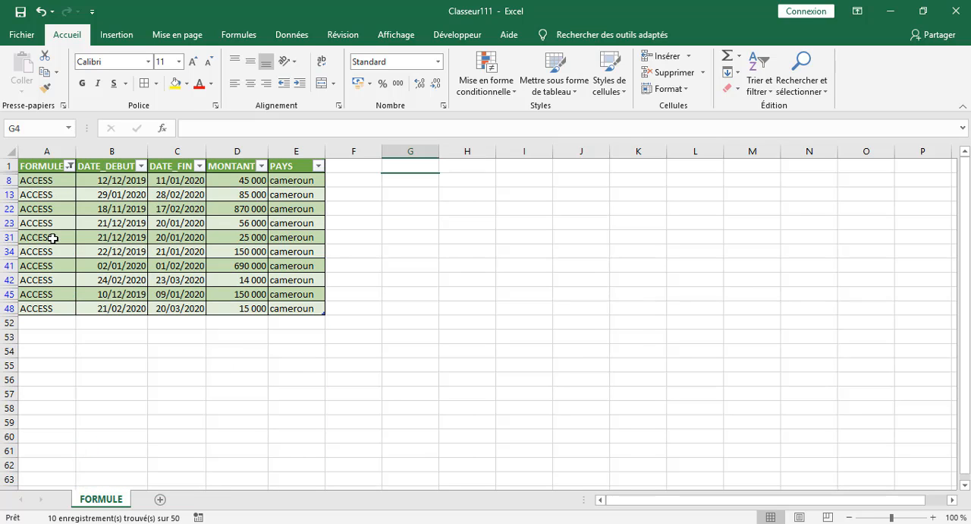
# Filter the MONTANT column for amounts greater than 40000 and less than 10000.
pyautogui.click(261, 165)
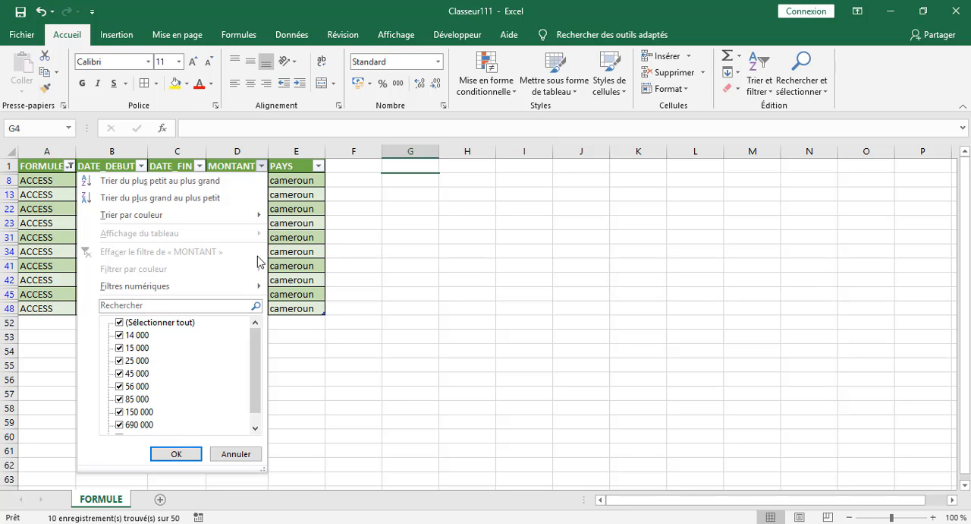
pyautogui.moveTo(258, 286)
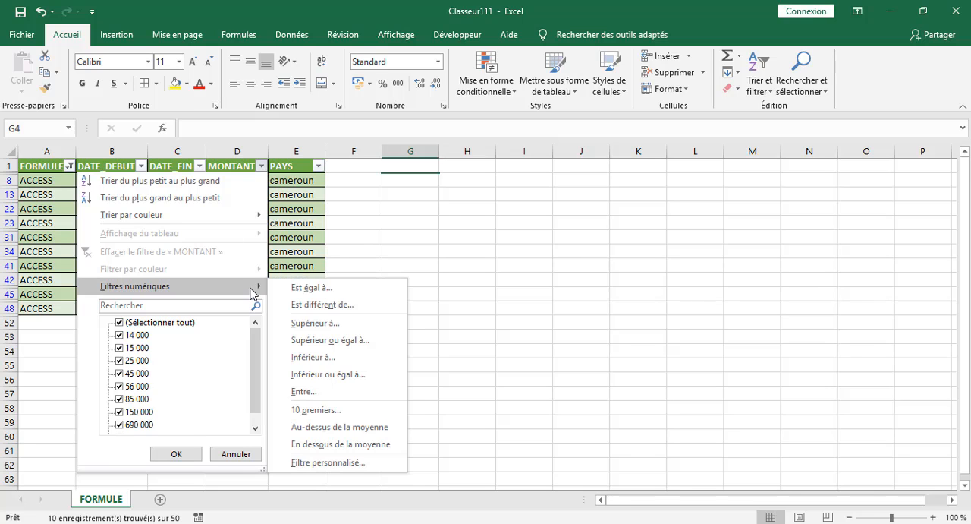
pyautogui.click(316, 326)
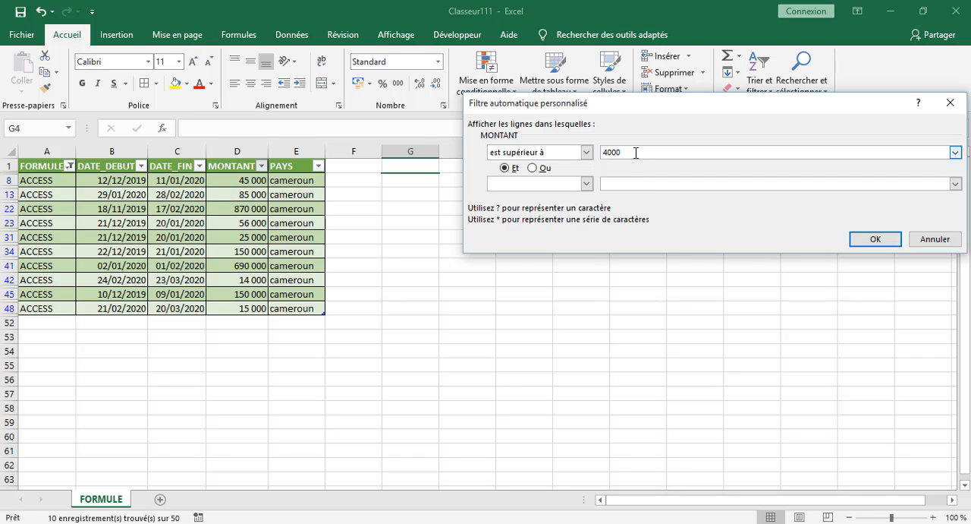
pyautogui.write('0')
pyautogui.click(587, 182)
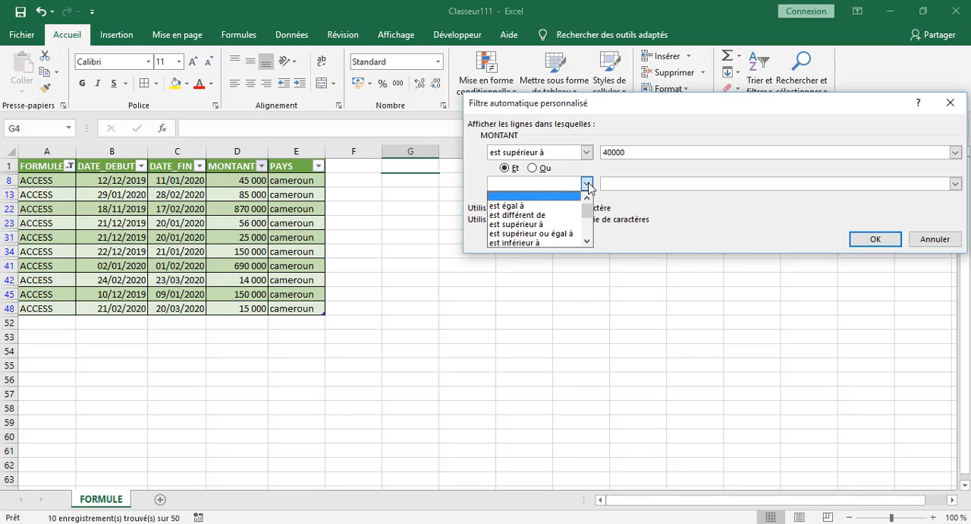
pyautogui.click(531, 242)
pyautogui.click(628, 183)
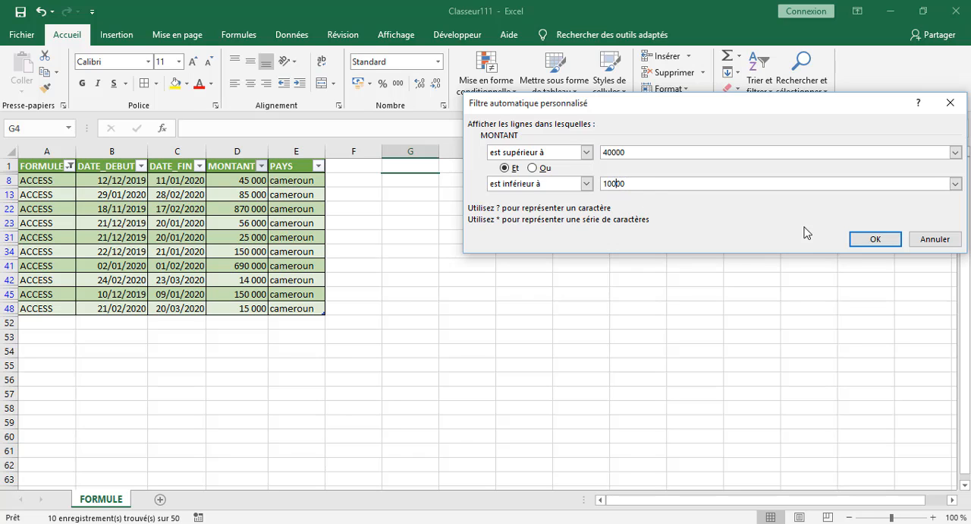
pyautogui.click(876, 239)
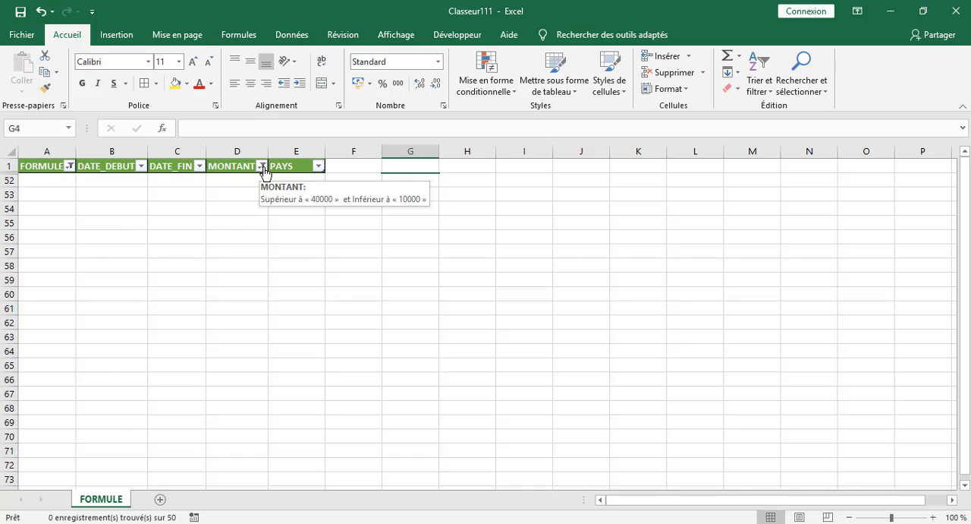
# Change the custom MONTANT filter to amounts greater than 40000 and less than 100000.
pyautogui.click(264, 171)
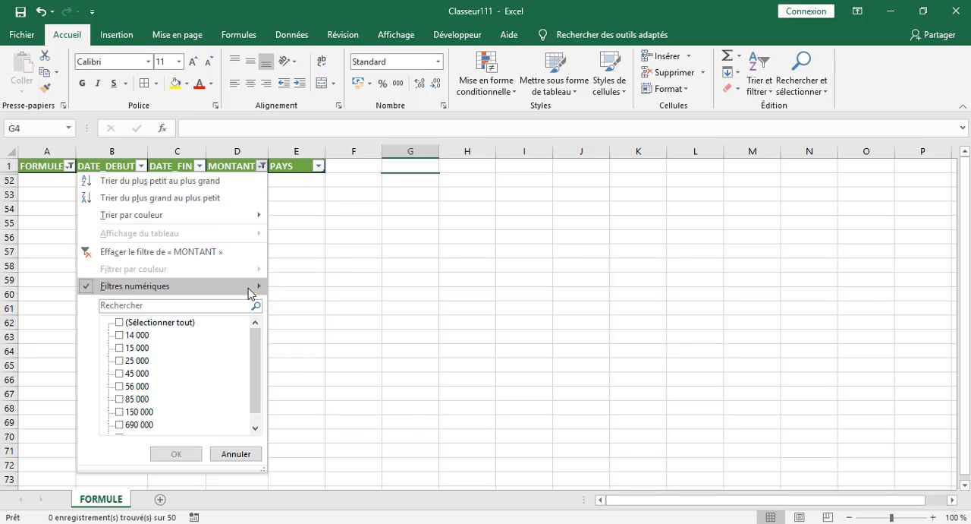
pyautogui.moveTo(255, 291)
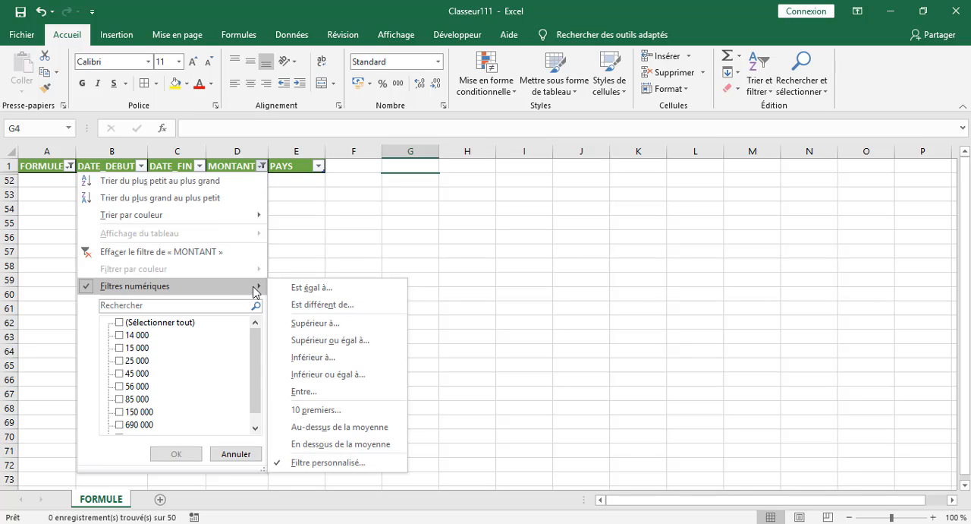
pyautogui.click(338, 462)
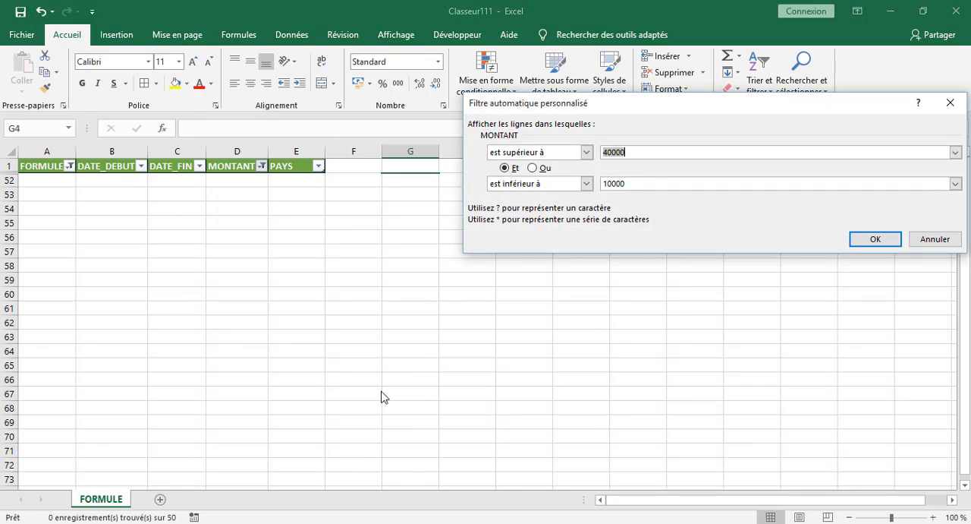
pyautogui.click(648, 152)
pyautogui.click(876, 240)
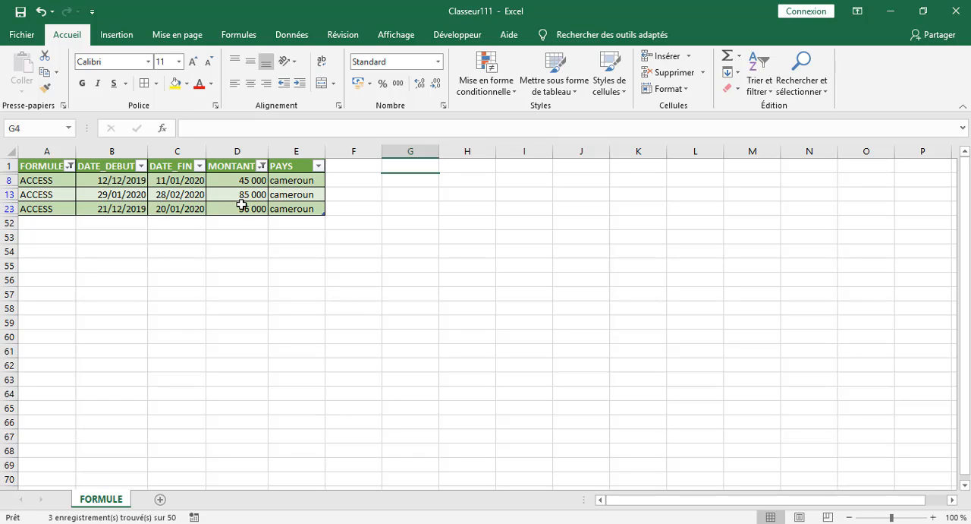
pyautogui.click(409, 169)
# Reset the MONTANT filter by selecting all amounts.
pyautogui.moveTo(261, 175)
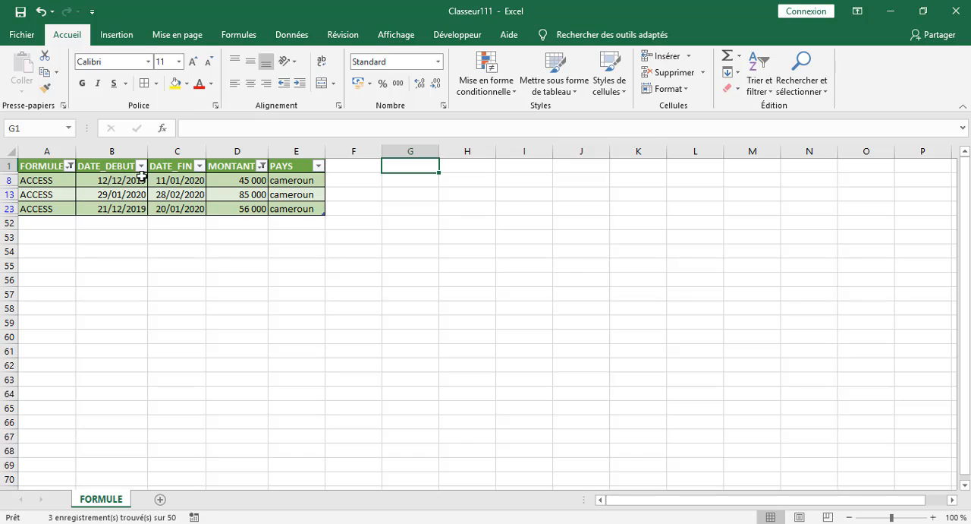
pyautogui.click(263, 166)
pyautogui.click(135, 322)
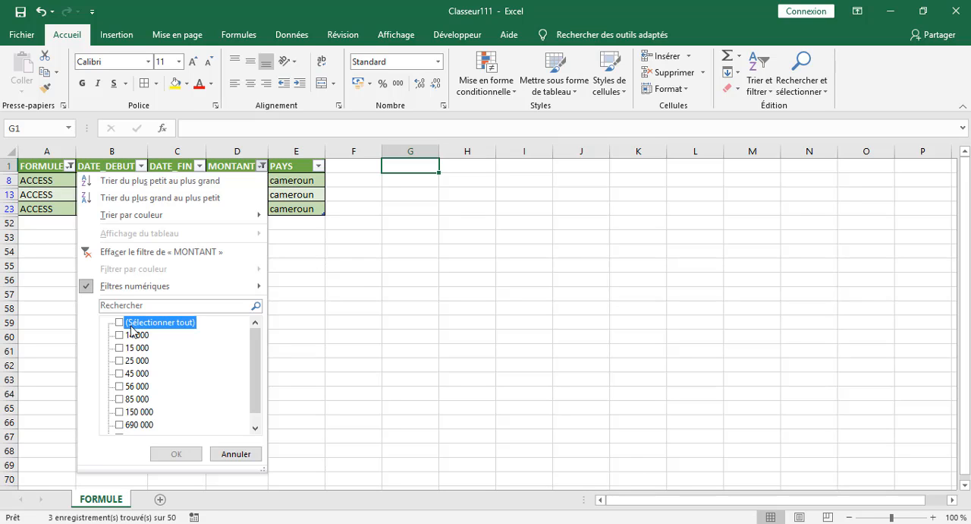
pyautogui.click(174, 453)
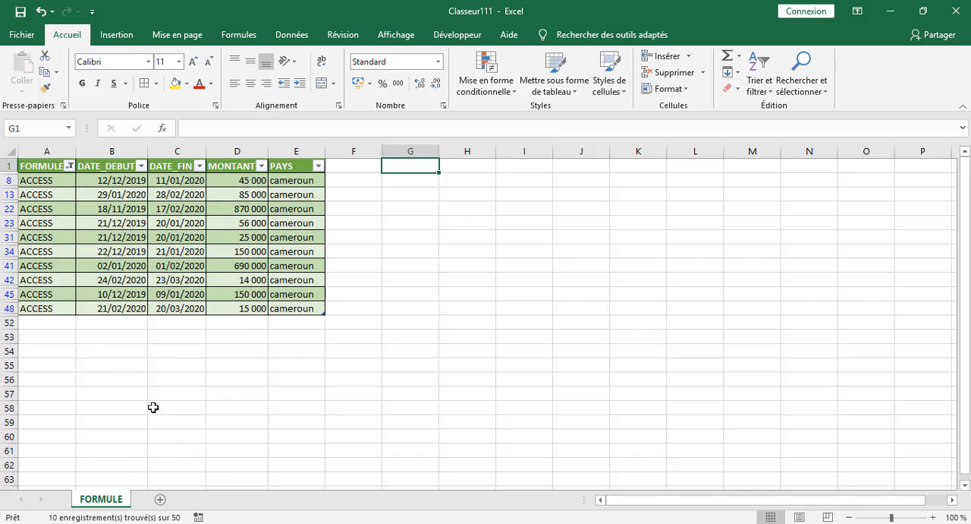
# Reset the FORMULE filter to include every subscription formula.
pyautogui.click(71, 168)
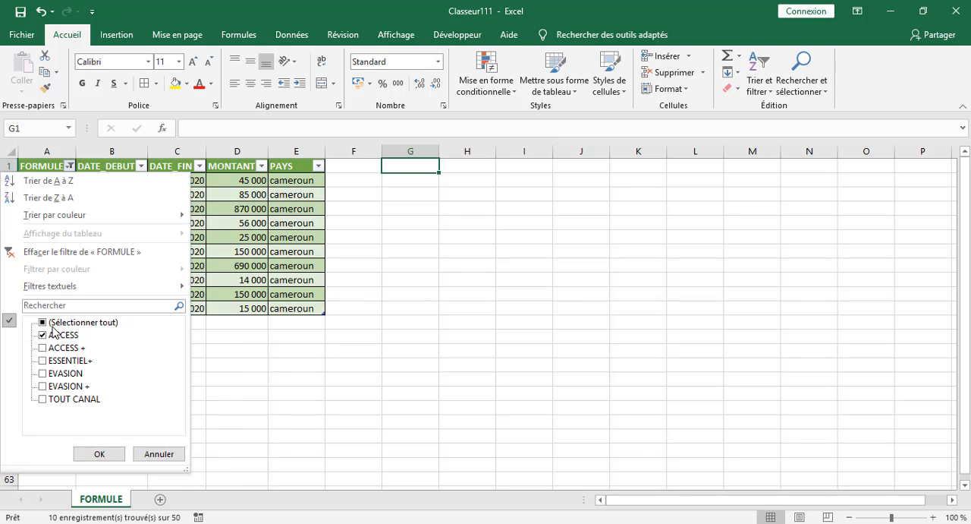
pyautogui.press('Escape')
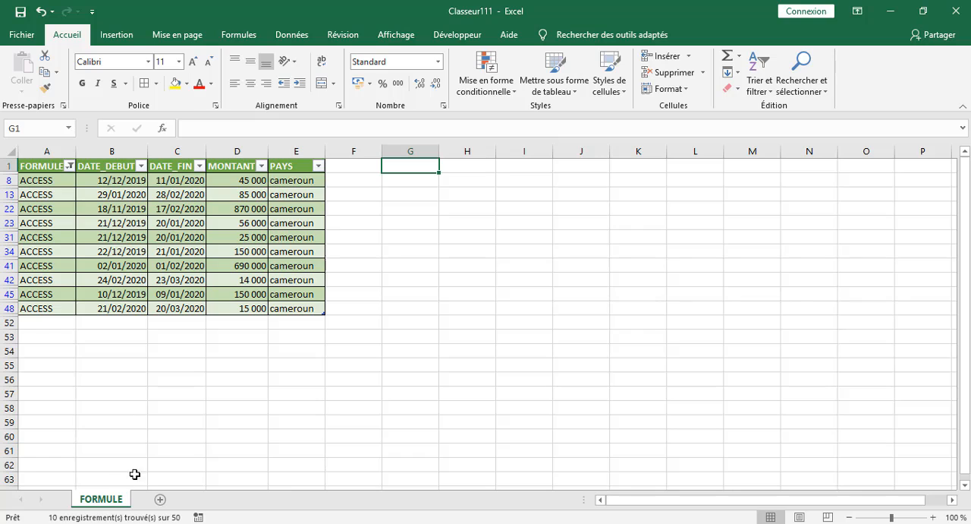
pyautogui.click(70, 165)
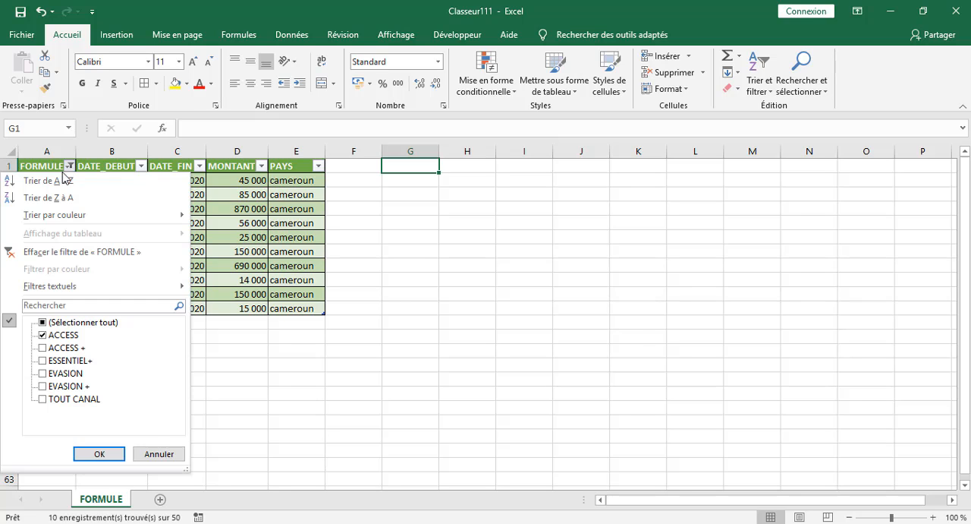
pyautogui.click(48, 323)
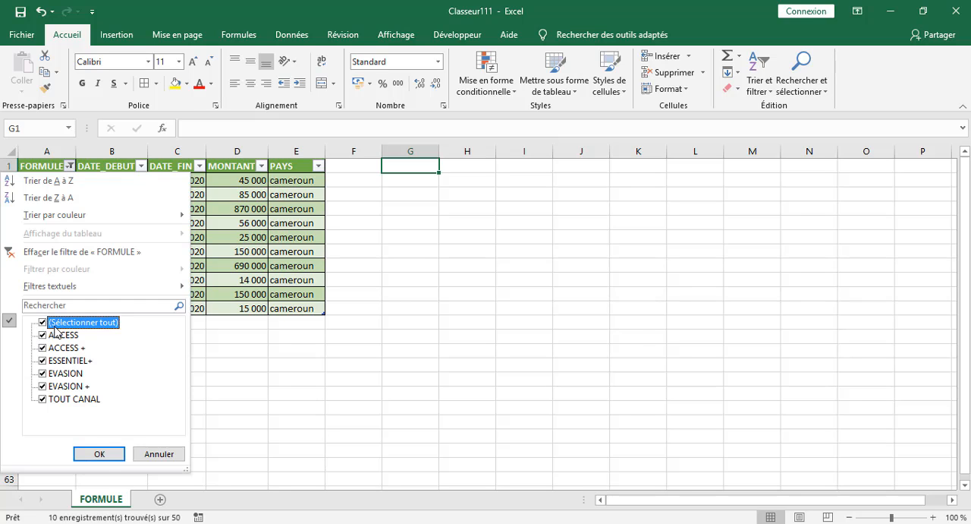
pyautogui.click(109, 458)
pyautogui.click(623, 224)
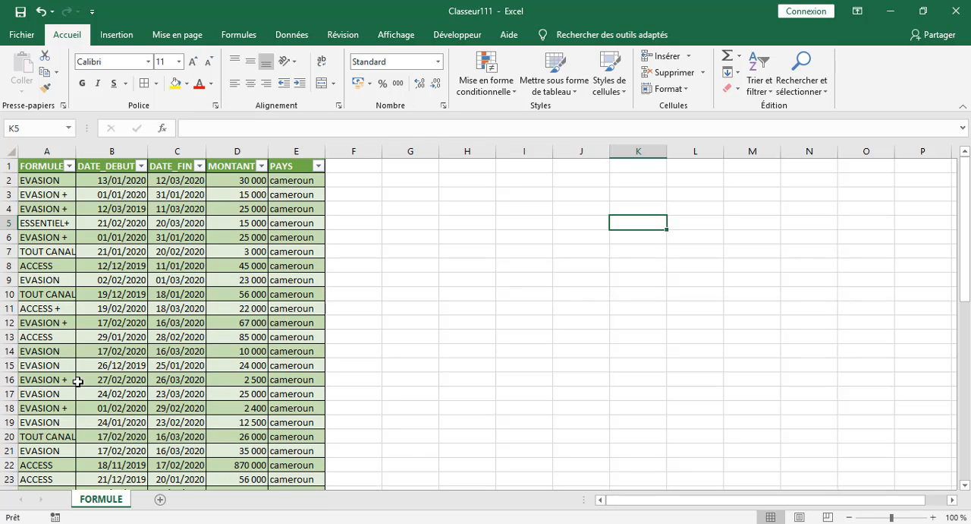
pyautogui.click(419, 220)
pyautogui.click(510, 211)
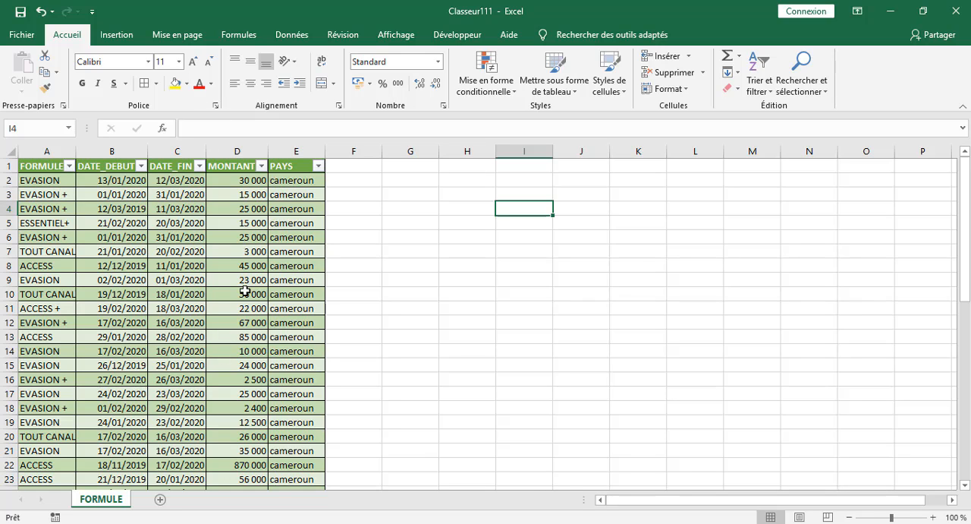
pyautogui.click(458, 177)
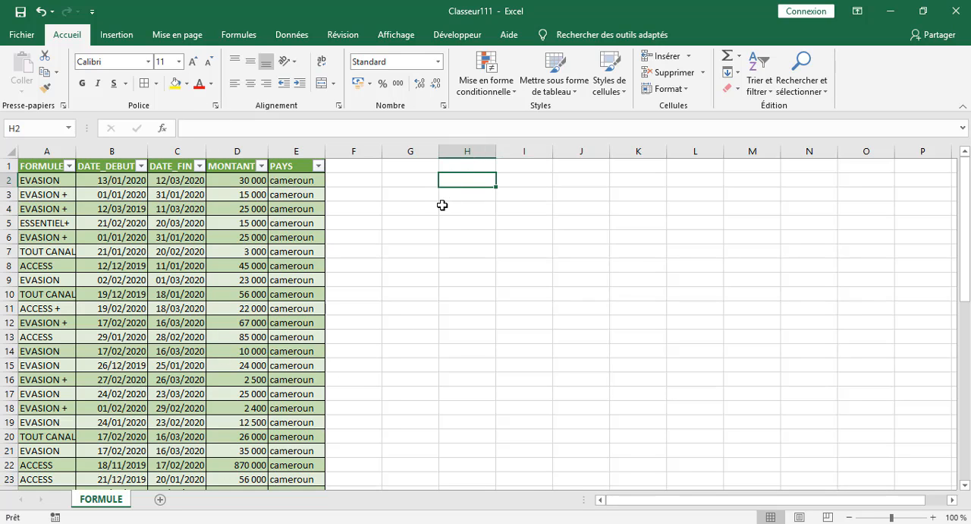
pyautogui.click(442, 202)
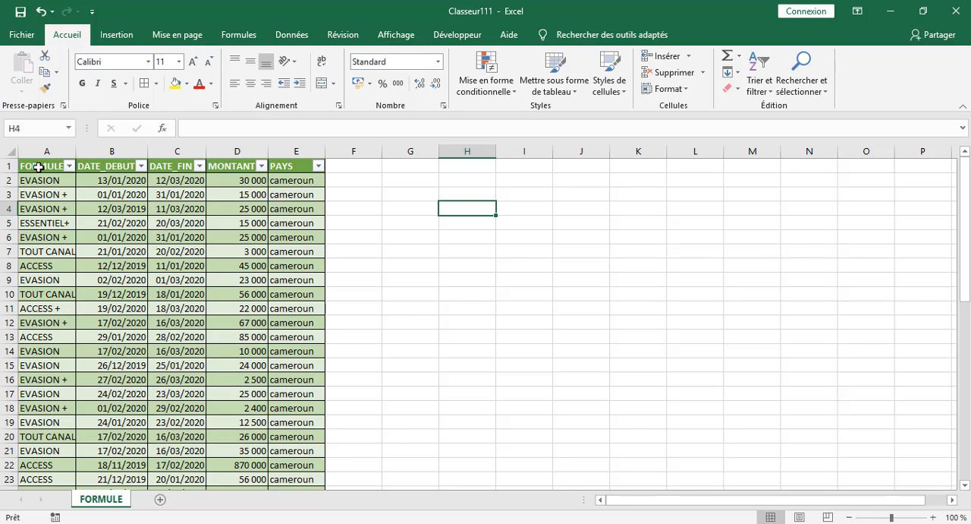
# Copy the table's header row A1:E1 and paste it starting at cell G1.
pyautogui.moveTo(39, 167); pyautogui.dragTo(289, 168)
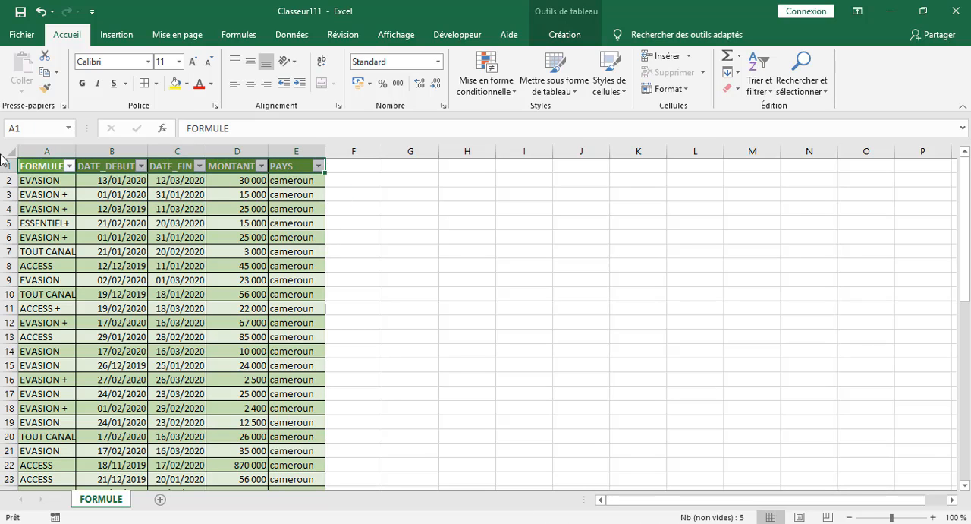
pyautogui.rightClick(43, 168)
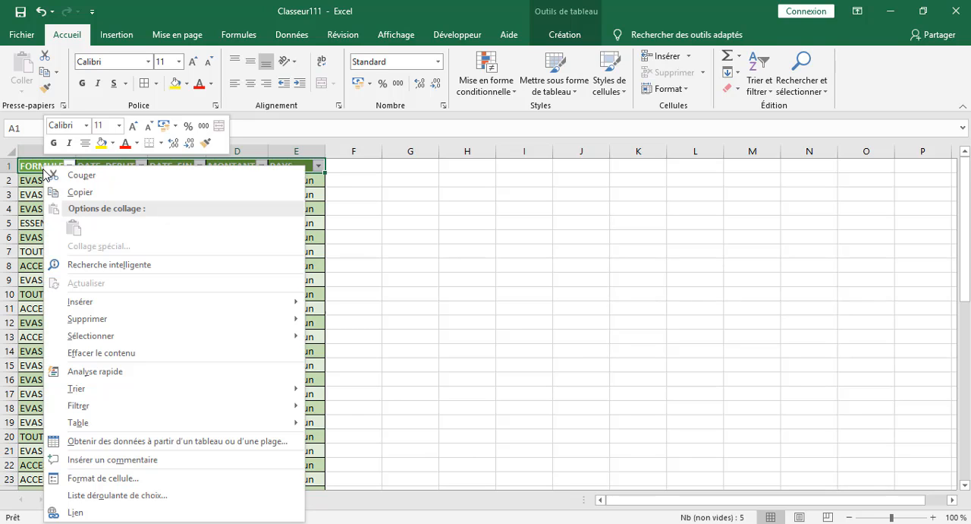
pyautogui.click(105, 199)
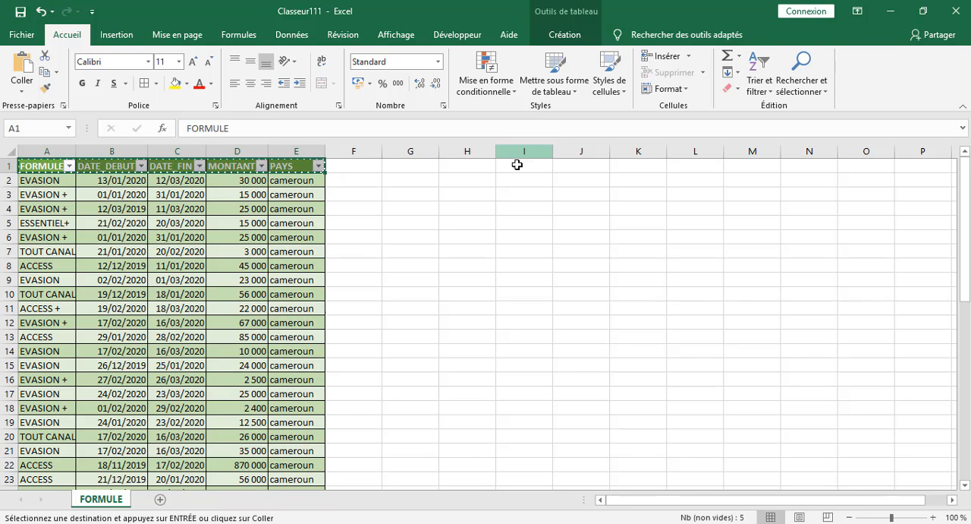
pyautogui.click(465, 170)
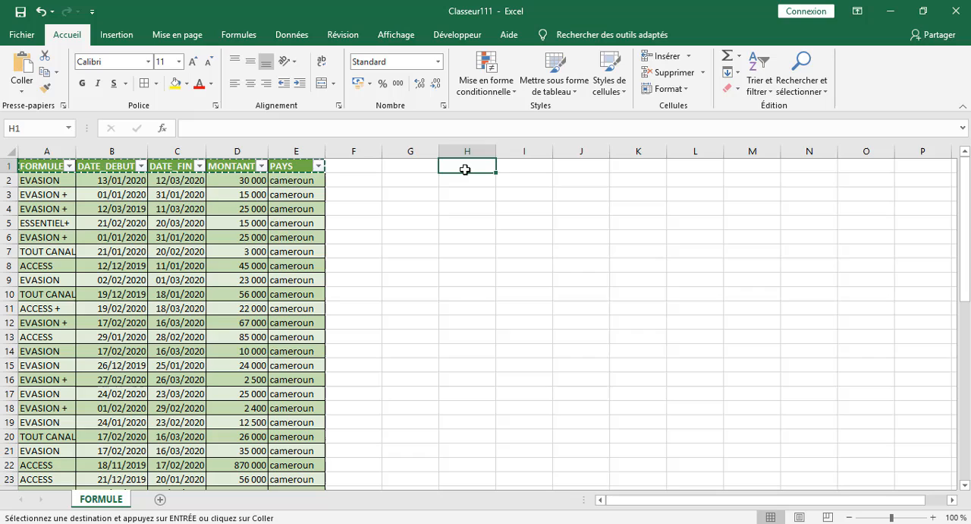
pyautogui.click(416, 168)
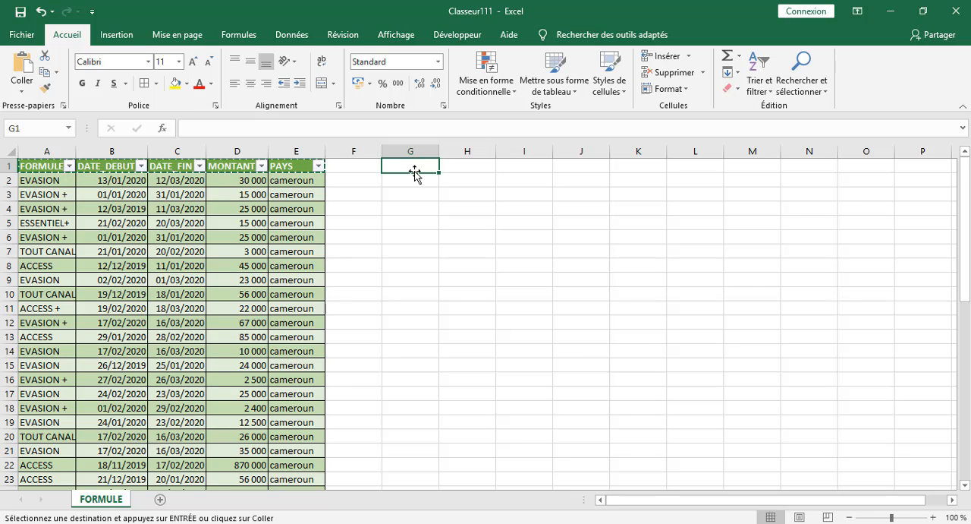
pyautogui.rightClick(415, 169)
pyautogui.click(448, 228)
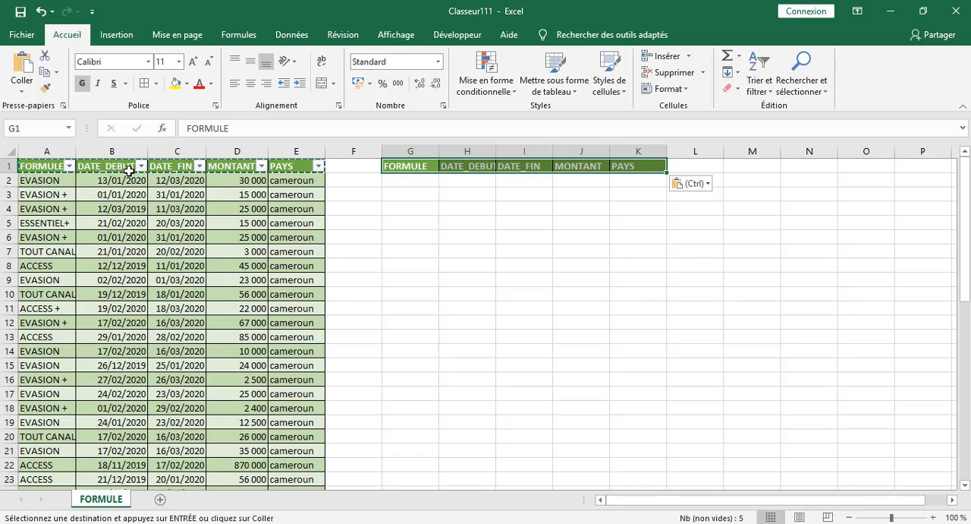
pyautogui.press('Escape')
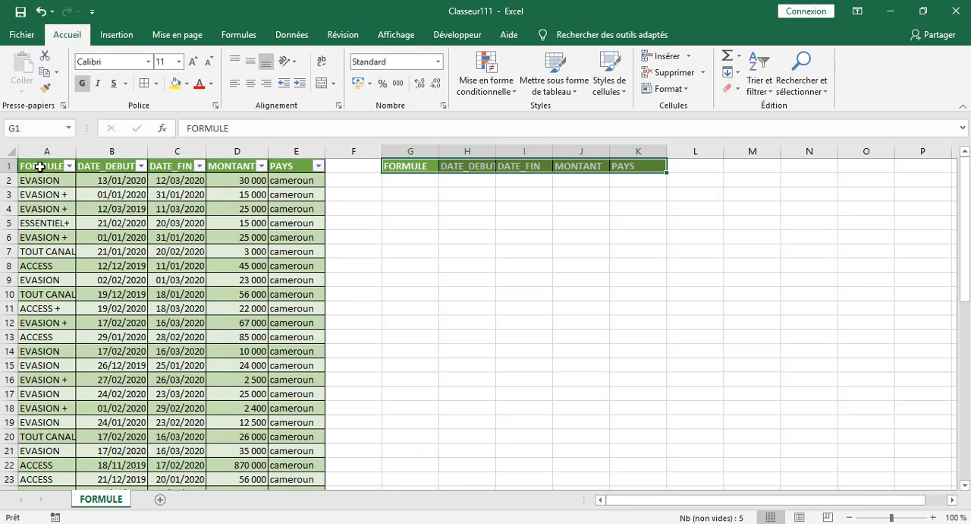
# Paste a second copy of the header row A1:E1 starting at G5, and autofit the width of column H.
pyautogui.moveTo(39, 165); pyautogui.dragTo(311, 167)
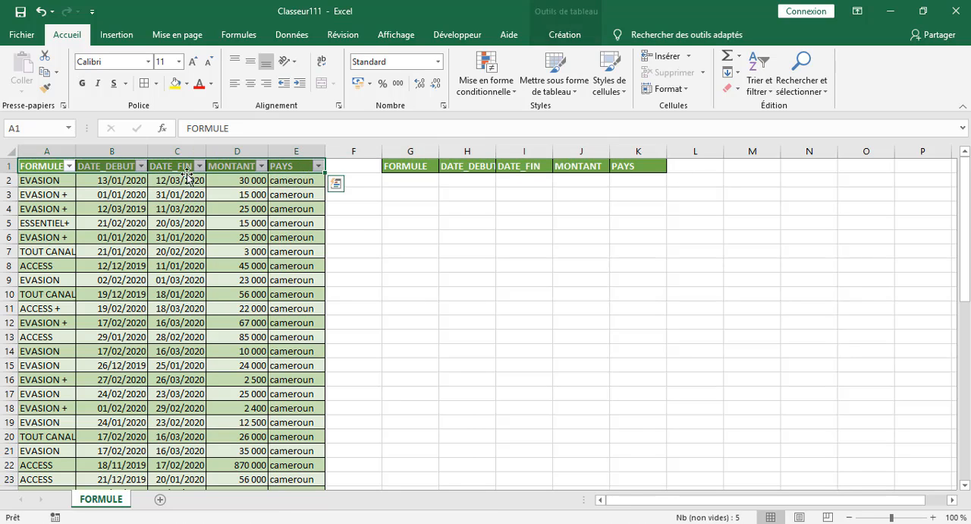
pyautogui.rightClick(44, 165)
pyautogui.click(70, 190)
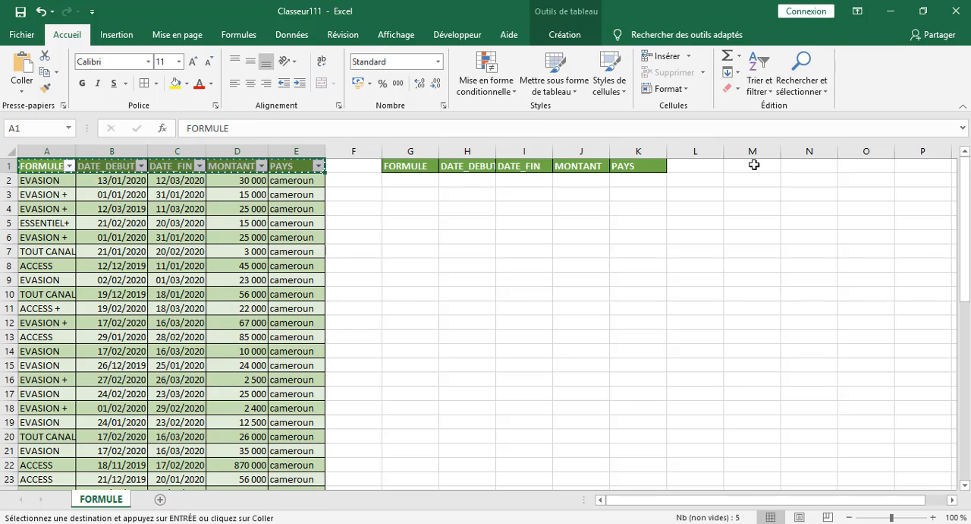
pyautogui.click(753, 164)
pyautogui.click(412, 223)
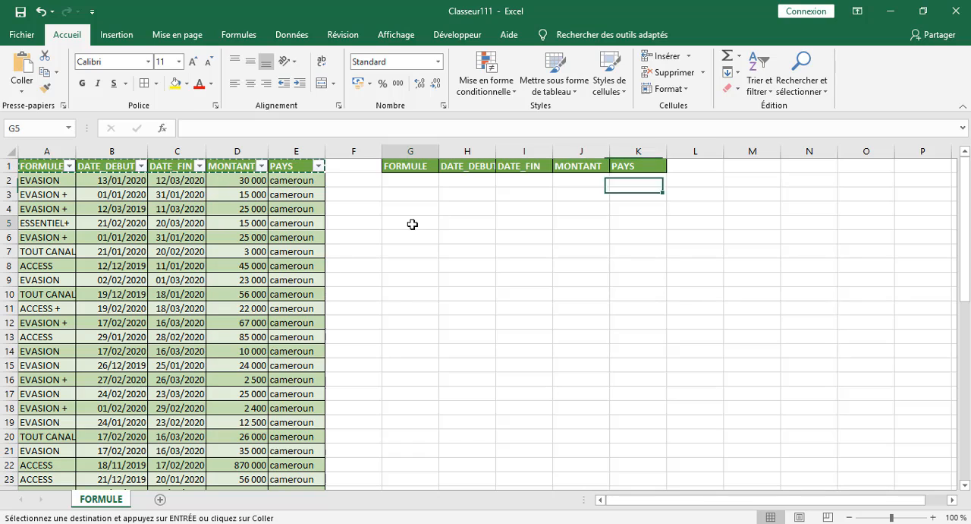
pyautogui.rightClick(412, 224)
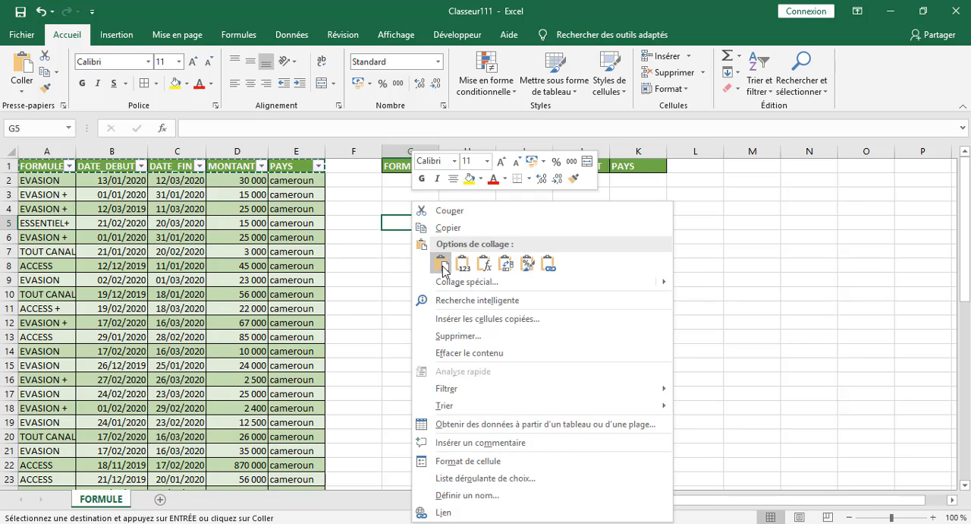
pyautogui.click(442, 264)
pyautogui.click(455, 293)
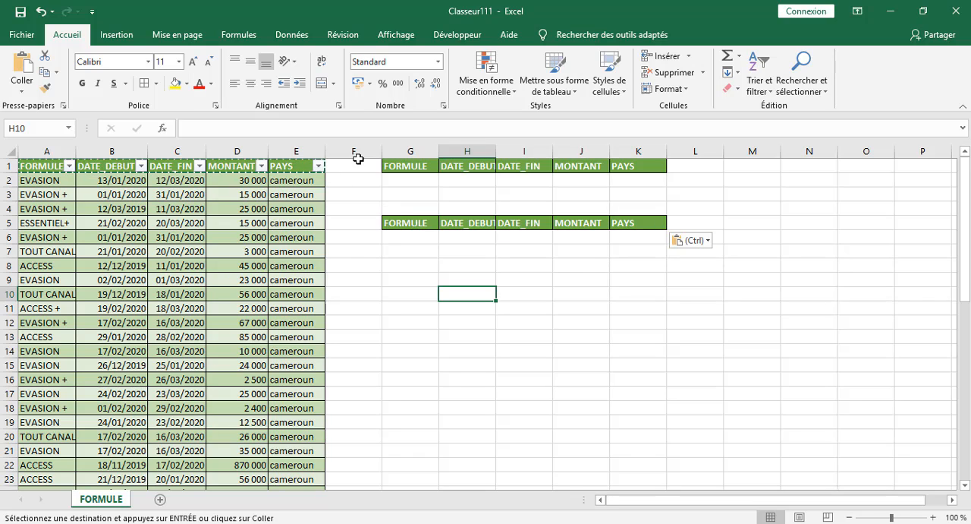
pyautogui.press('Escape')
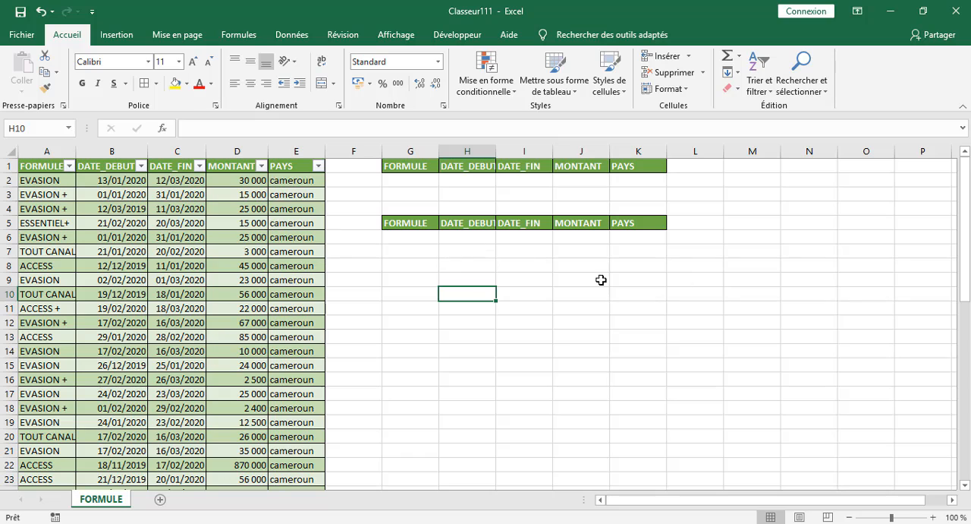
pyautogui.doubleClick(496, 151)
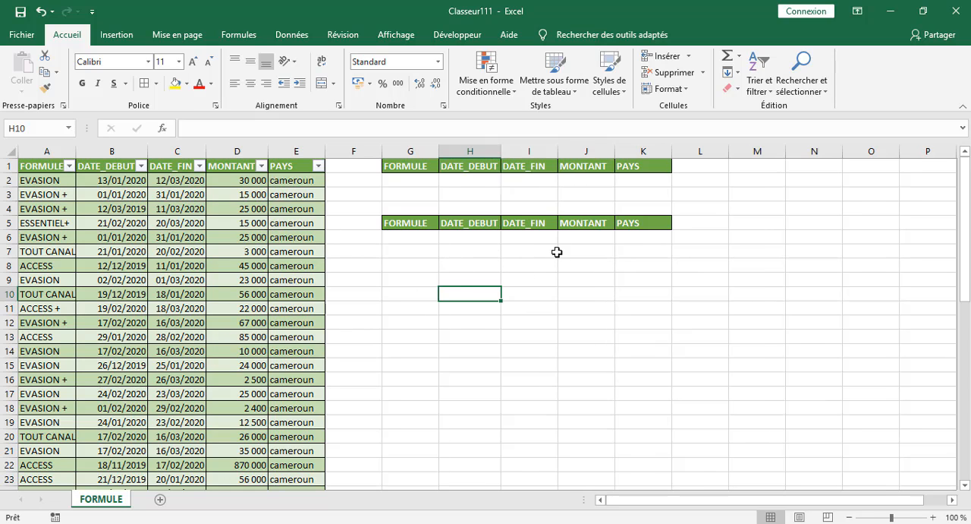
pyautogui.click(623, 267)
pyautogui.click(738, 220)
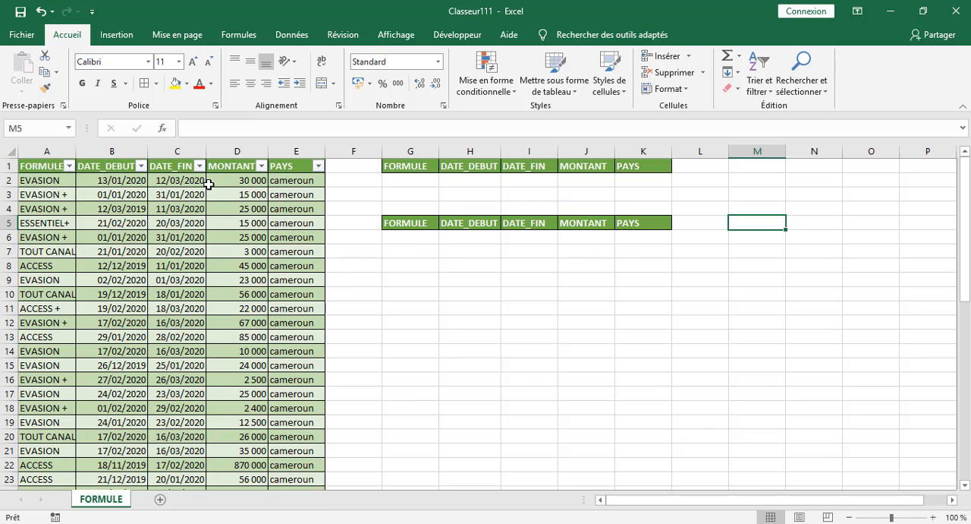
pyautogui.click(604, 277)
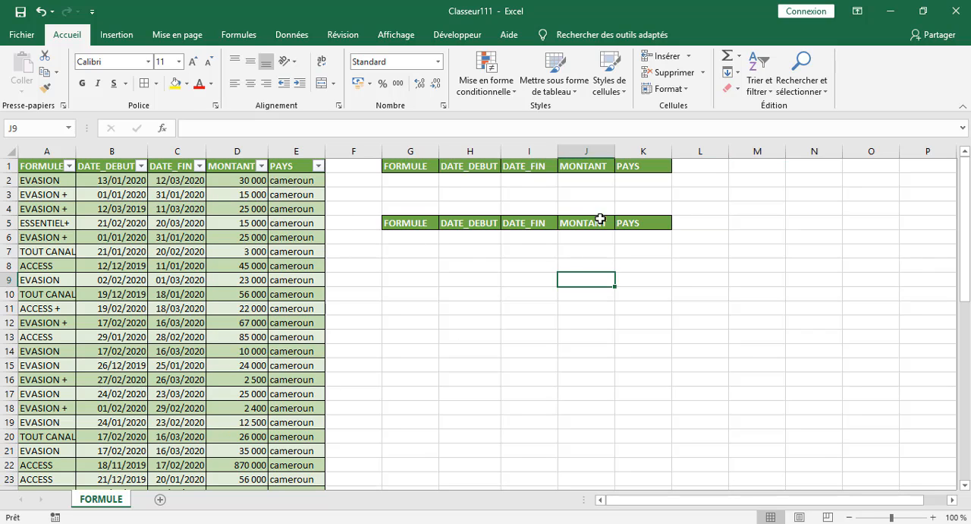
pyautogui.click(679, 208)
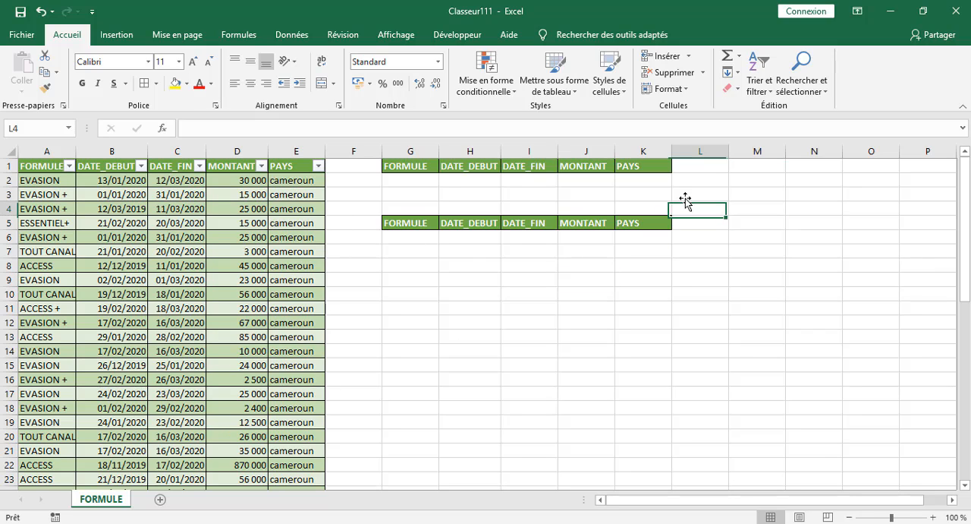
# Enter EVASION as the criterion under the copied FORMULE header, in cell G2.
pyautogui.click(418, 179)
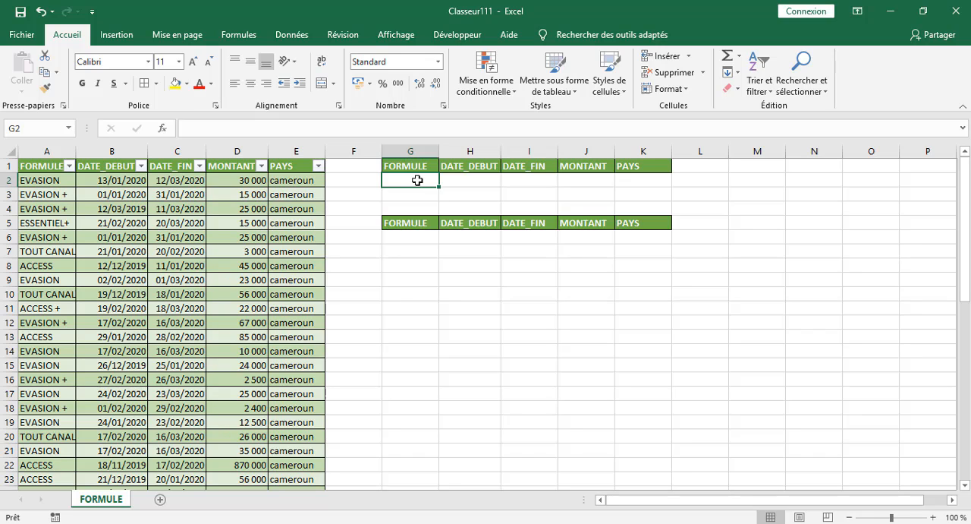
pyautogui.write('EVASI')
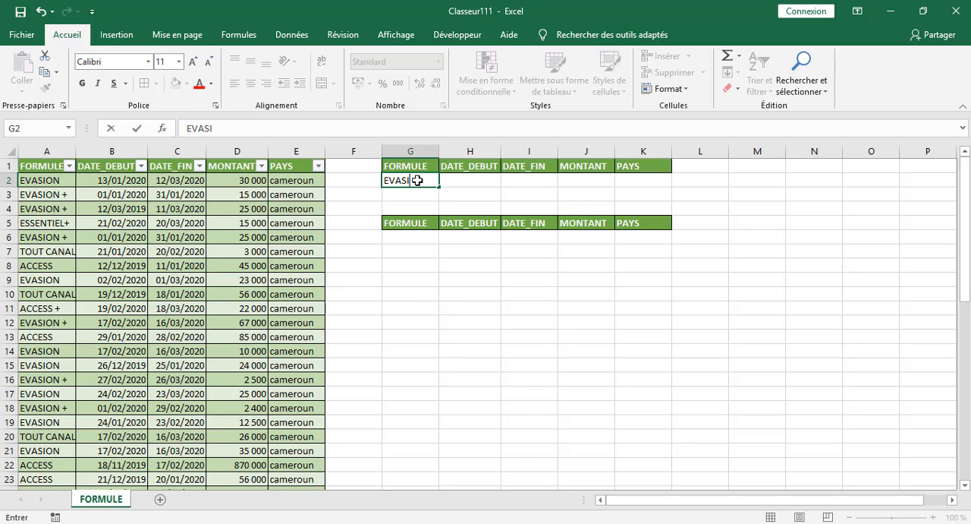
pyautogui.write('ON')
pyautogui.click(483, 269)
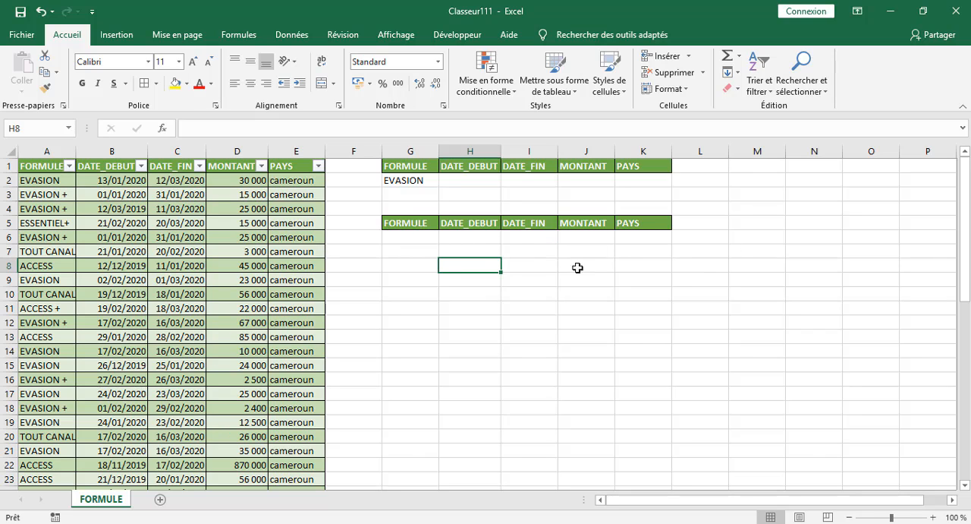
pyautogui.moveTo(412, 241); pyautogui.dragTo(454, 252)
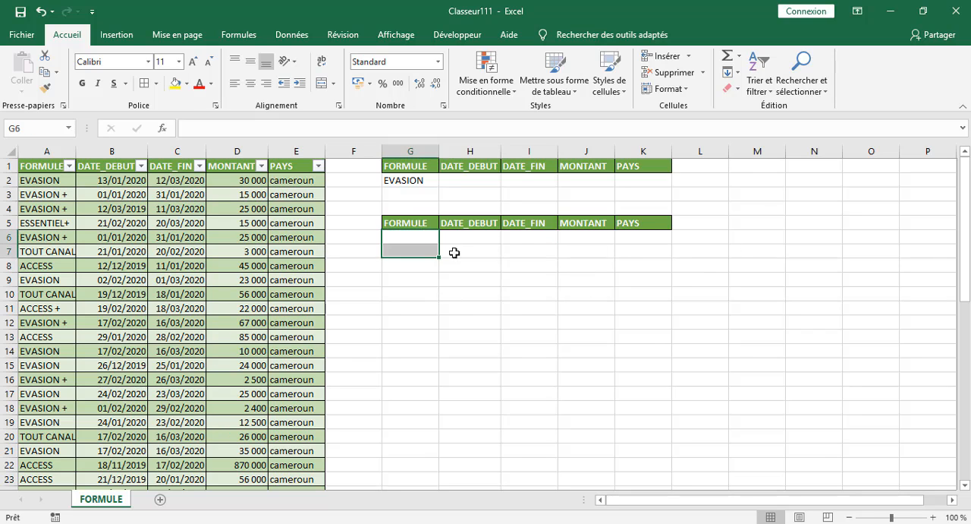
pyautogui.click(863, 233)
pyautogui.click(408, 183)
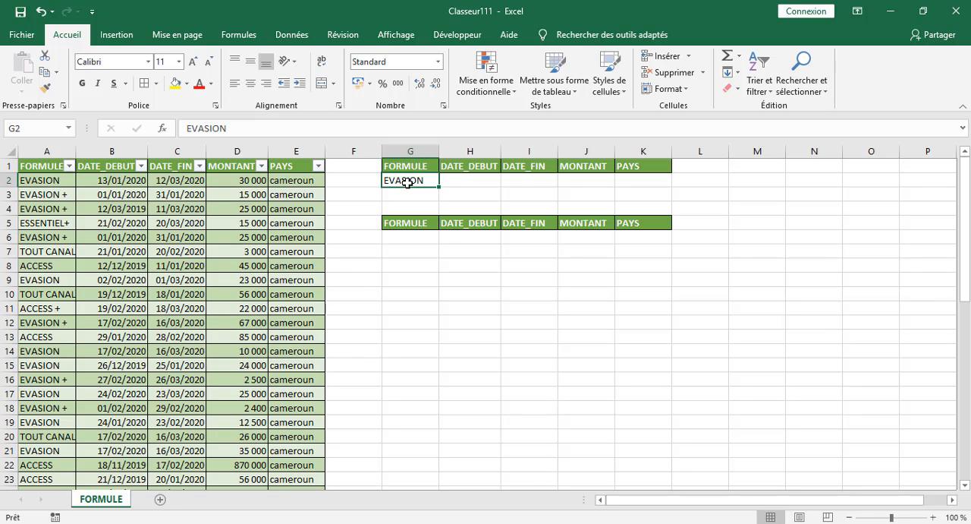
pyautogui.click(346, 182)
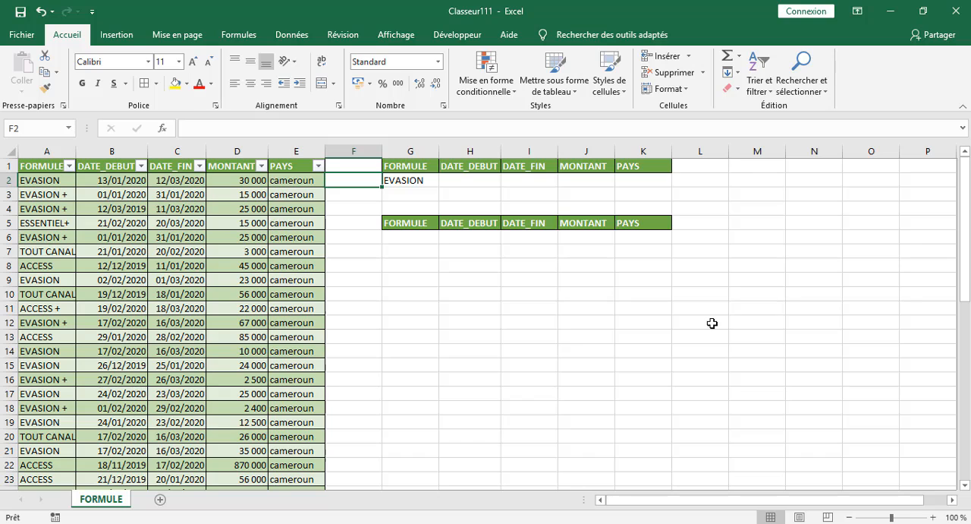
# Start an advanced filter and set its list range to the whole subscription table, headers included (Tableau1[#Tout]).
pyautogui.click(288, 36)
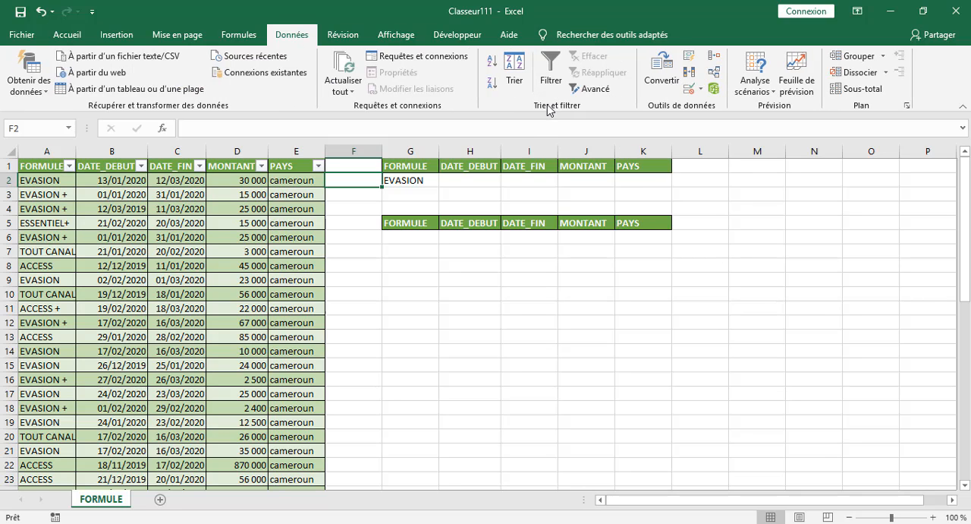
pyautogui.click(591, 91)
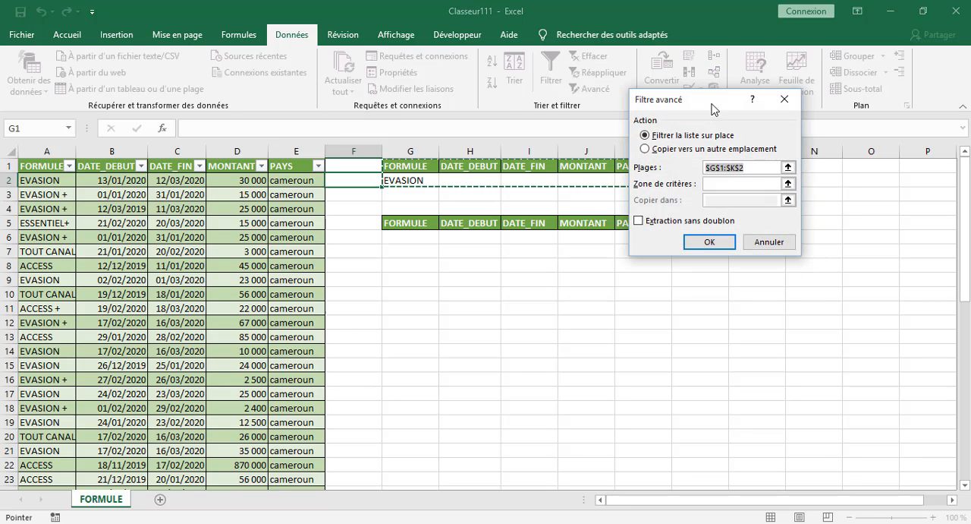
pyautogui.moveTo(717, 104); pyautogui.dragTo(848, 119)
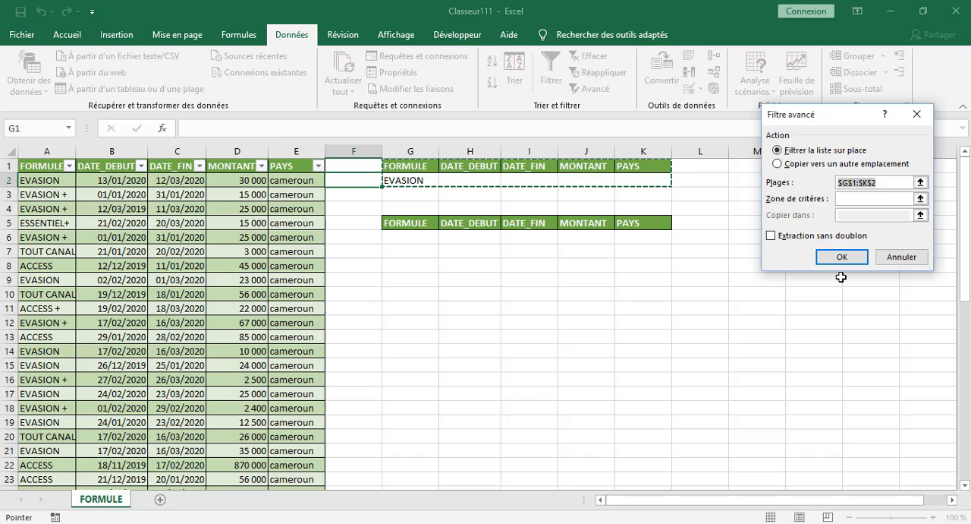
pyautogui.click(880, 184)
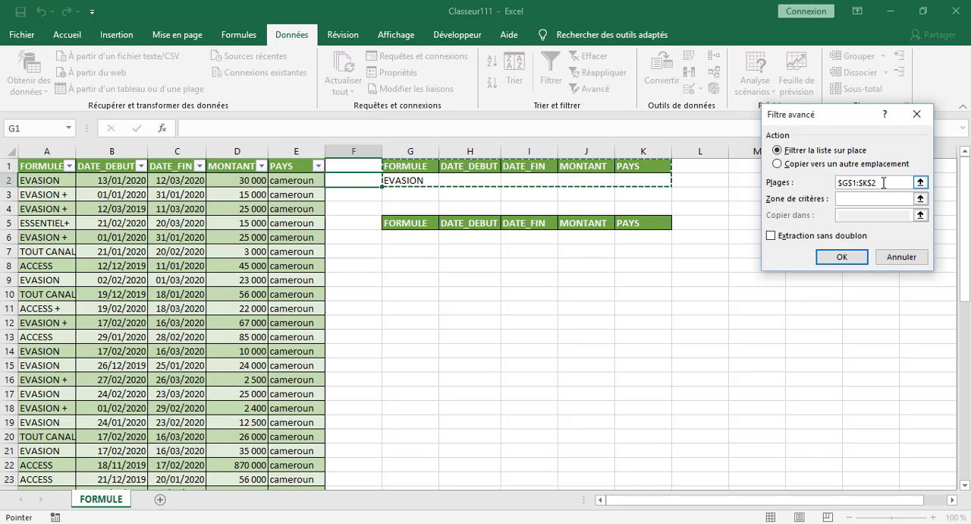
pyautogui.press('BackSpace')
pyautogui.press('BackSpace')
pyautogui.press('BackSpace')
pyautogui.press('BackSpace')
pyautogui.press('BackSpace')
pyautogui.press('BackSpace')
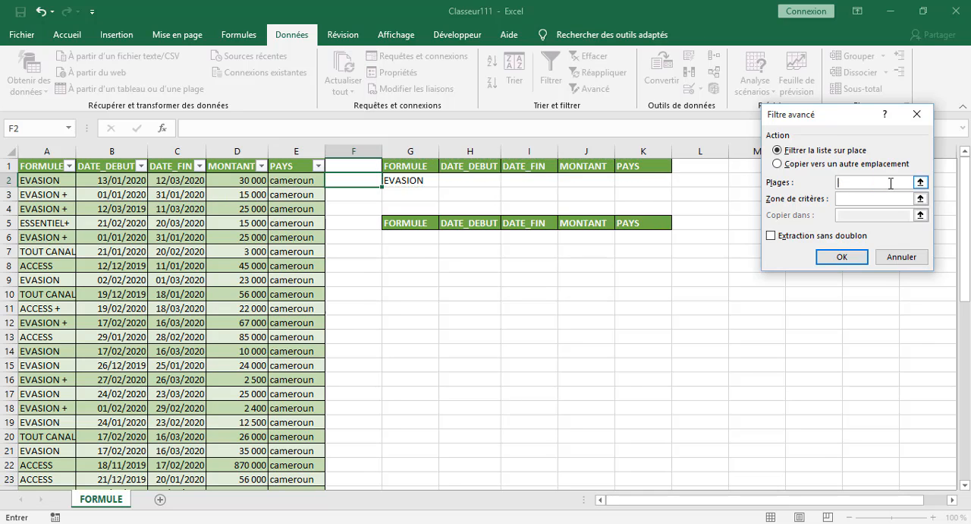
pyautogui.moveTo(47, 167); pyautogui.dragTo(278, 429)
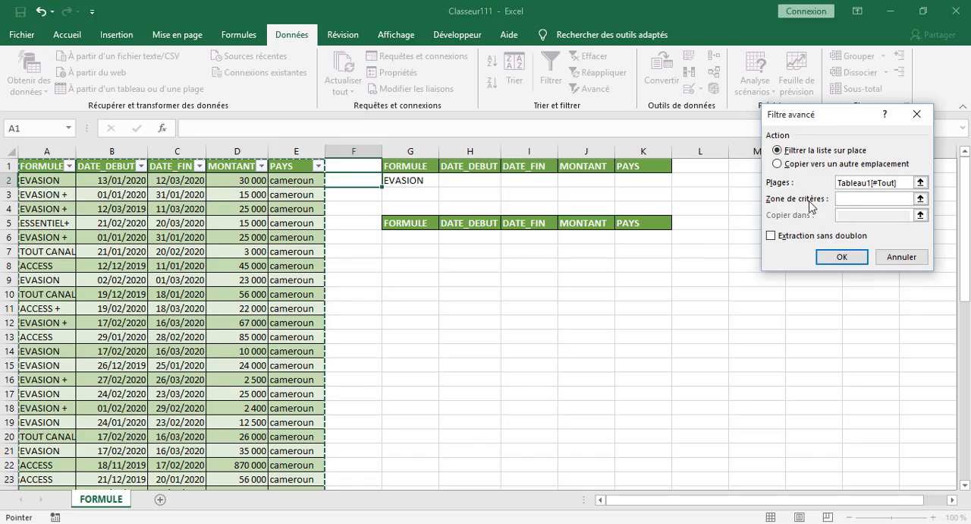
# Set the criteria range to G1:K2, apply the advanced filter in place, and look through the filtered rows.
pyautogui.click(854, 199)
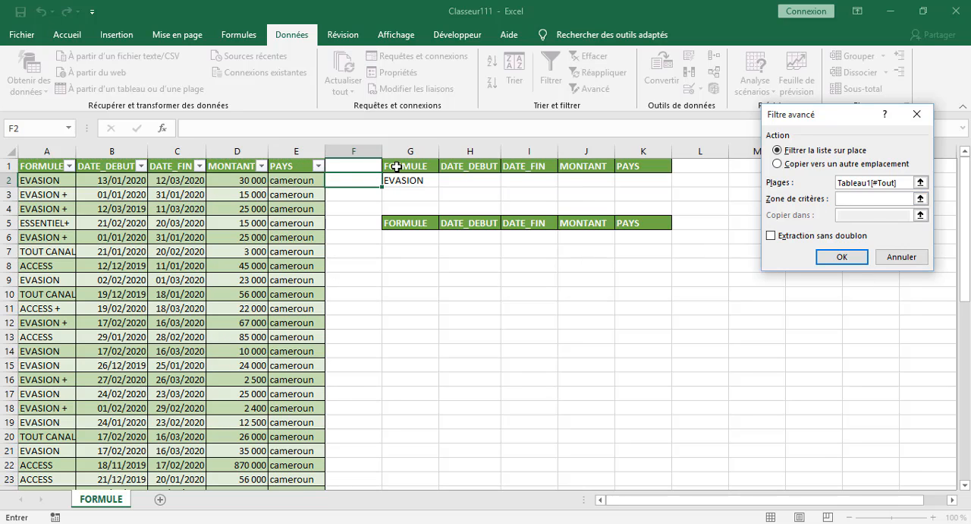
pyautogui.moveTo(396, 166); pyautogui.dragTo(399, 183)
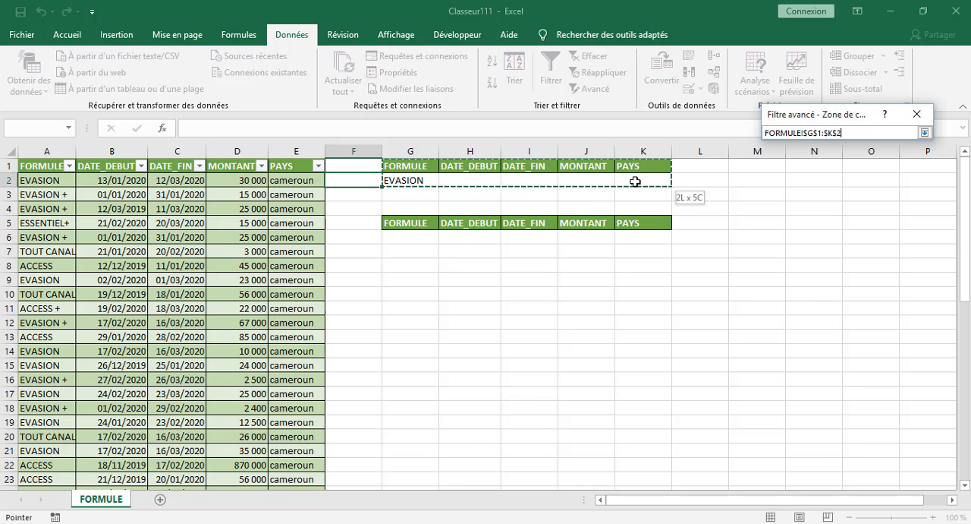
pyautogui.moveTo(635, 182); pyautogui.dragTo(633, 182)
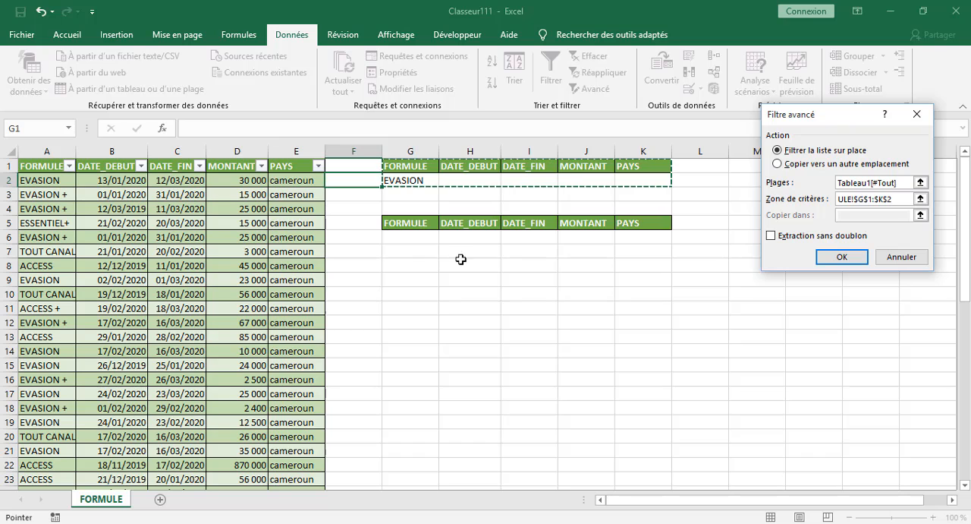
pyautogui.click(841, 257)
pyautogui.scroll(-5, 203, 261)
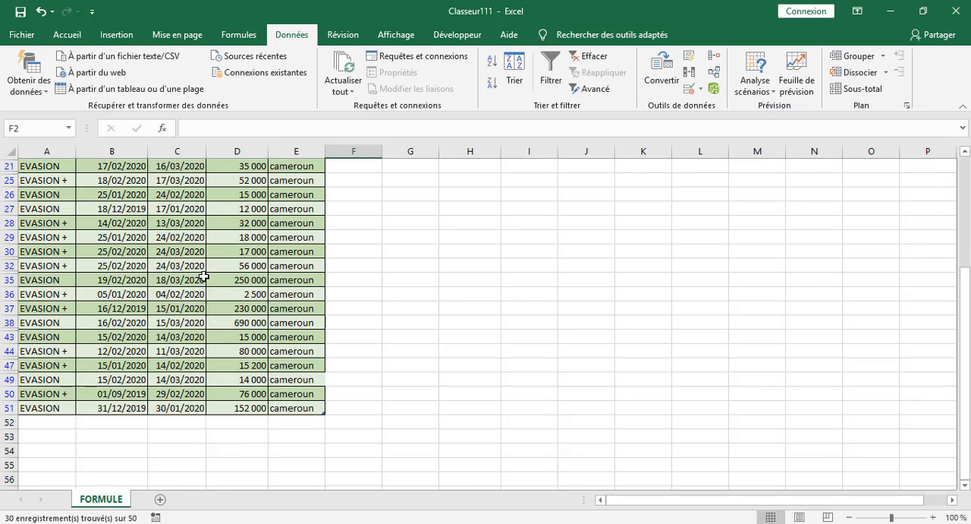
pyautogui.scroll(3, 189, 270)
pyautogui.scroll(1, 84, 182)
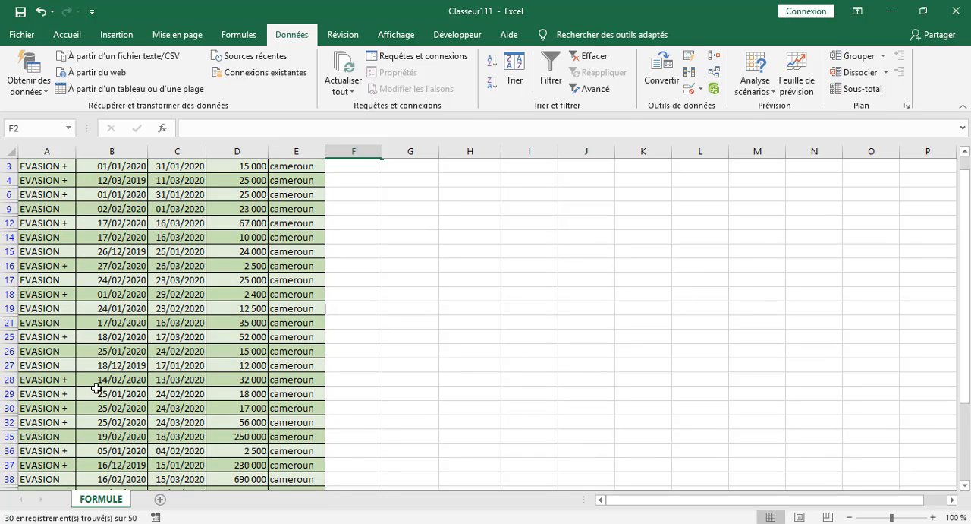
pyautogui.scroll(1, 103, 386)
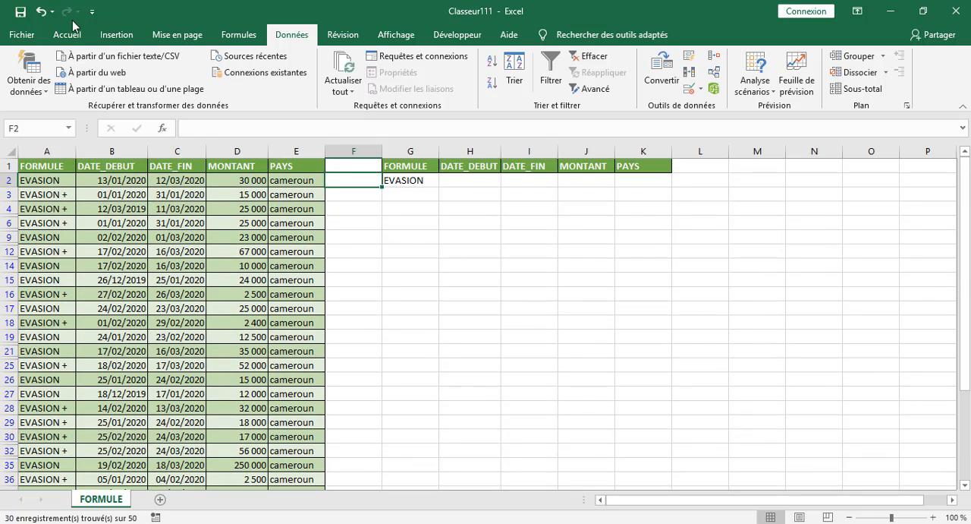
# Undo the in-place advanced filter and dismiss the download notification.
pyautogui.click(41, 17)
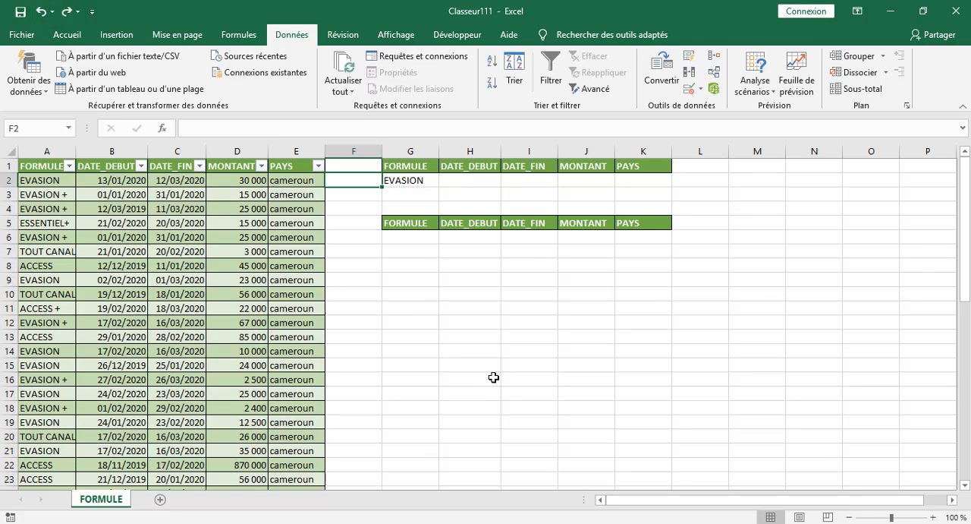
pyautogui.click(493, 378)
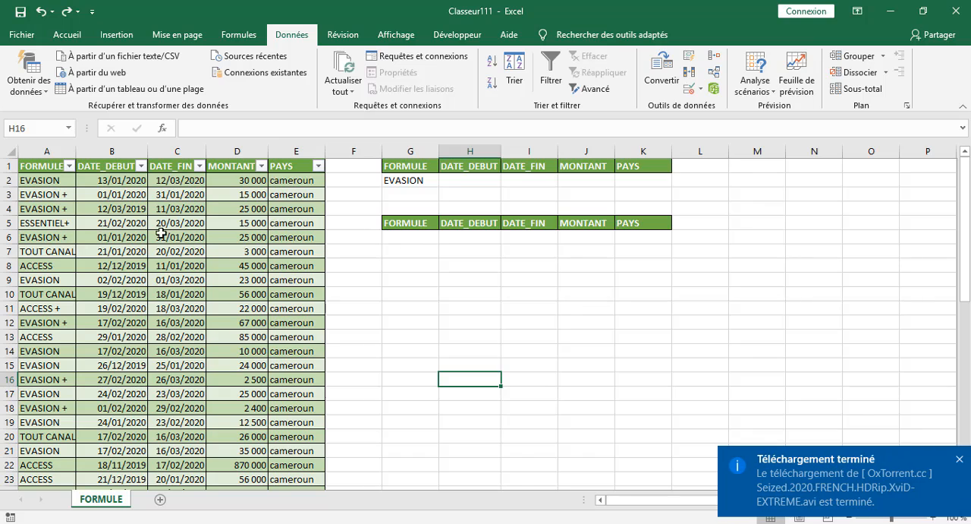
pyautogui.click(959, 462)
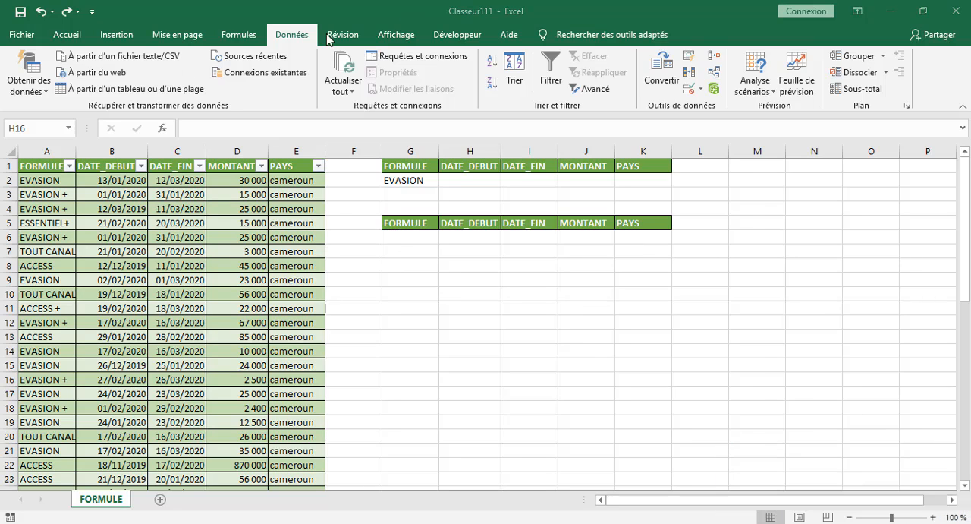
# Start a new advanced filter with the whole table (Tableau1[#Tout]) as list range and G1:K2 as criteria range.
pyautogui.click(596, 88)
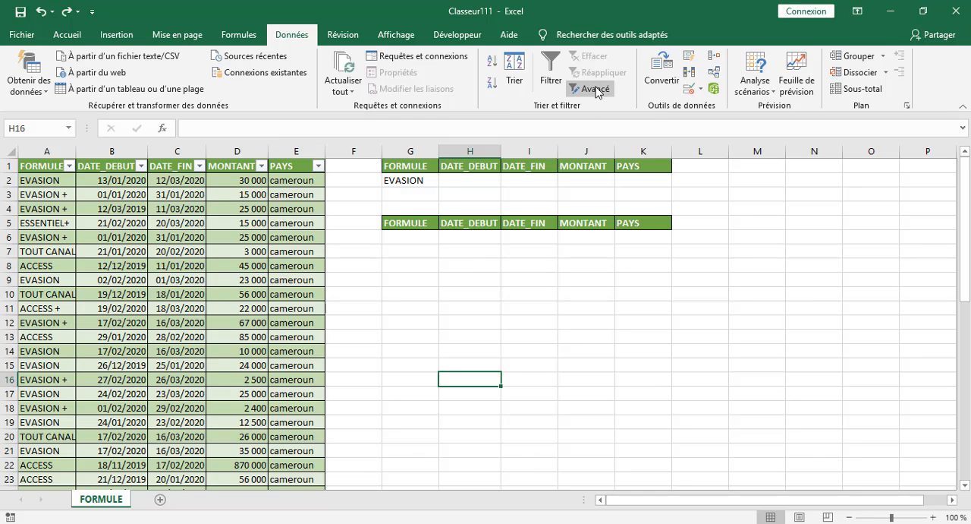
pyautogui.click(596, 89)
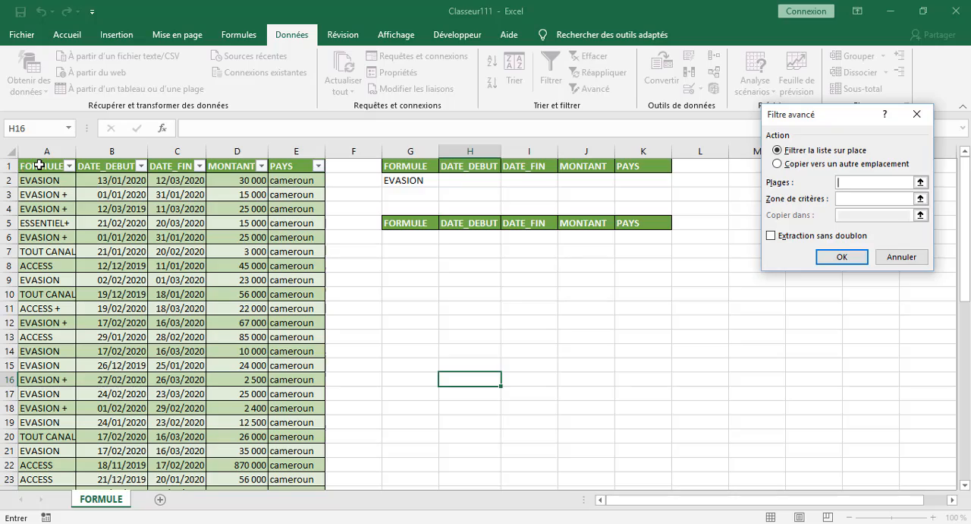
pyautogui.moveTo(38, 166); pyautogui.dragTo(285, 406)
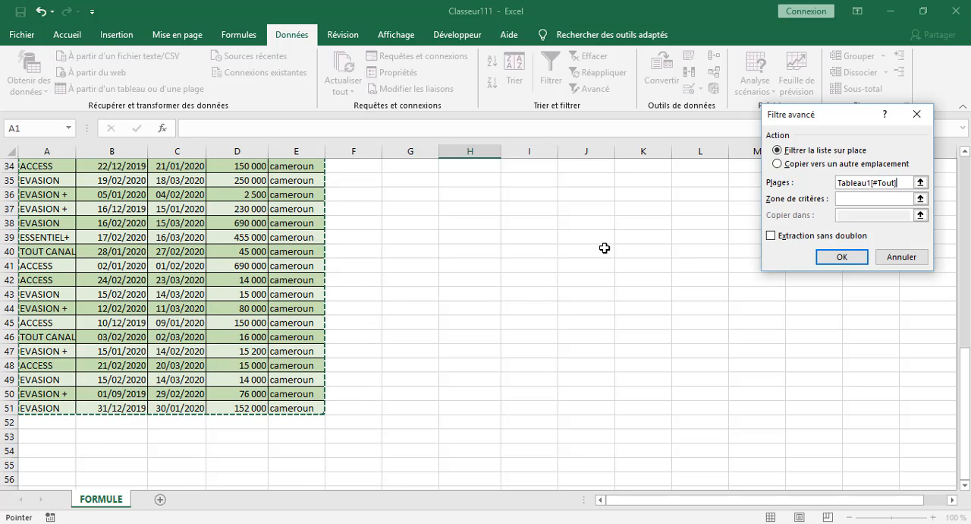
pyautogui.click(863, 199)
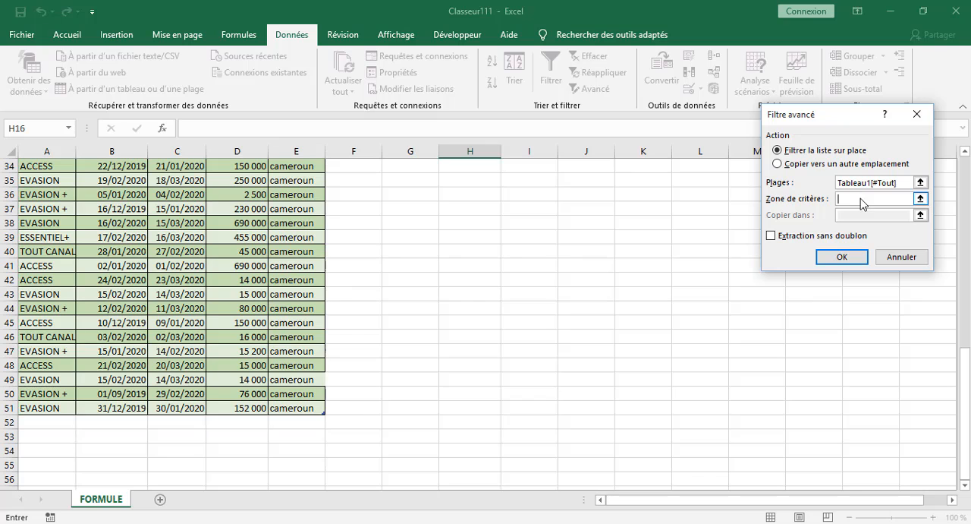
pyautogui.scroll(11, 630, 255)
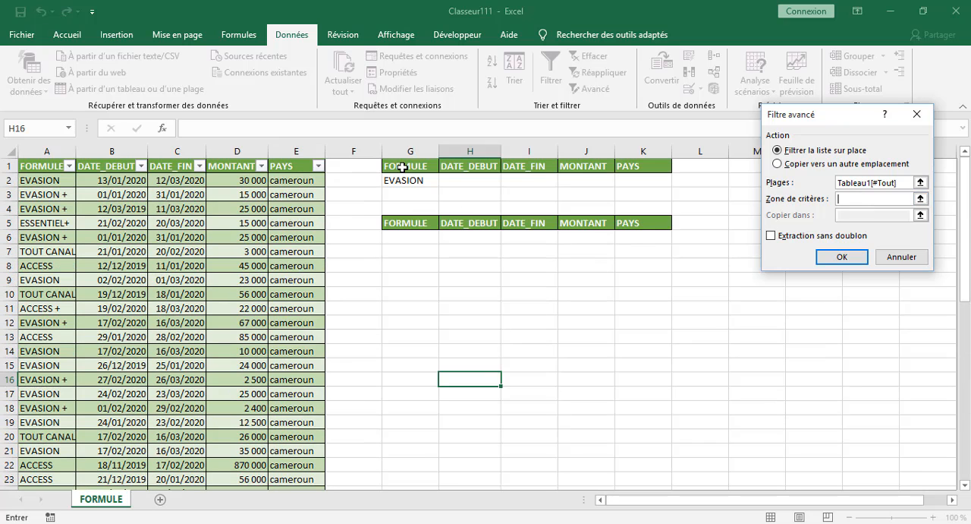
pyautogui.moveTo(402, 167); pyautogui.dragTo(652, 187)
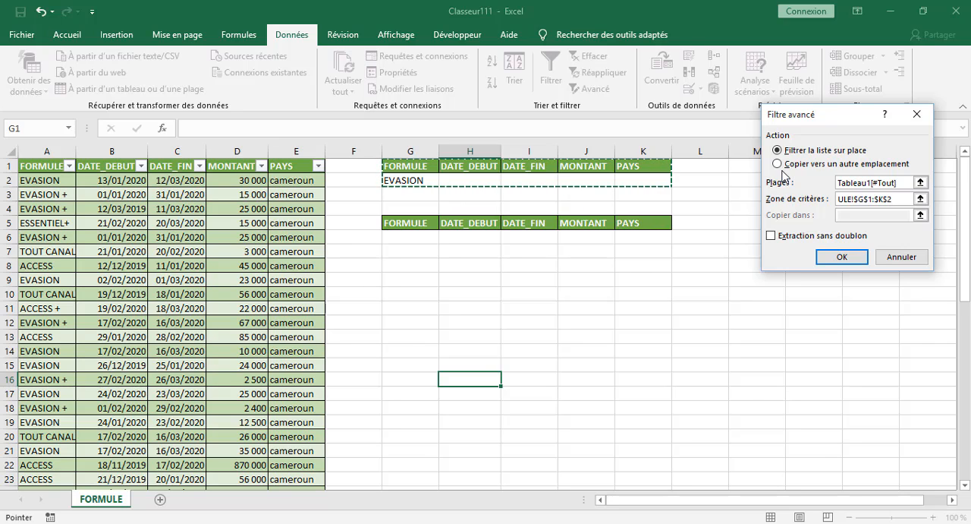
# Choose to copy the filter results to another location, with G5:K8 as the destination range.
pyautogui.click(778, 164)
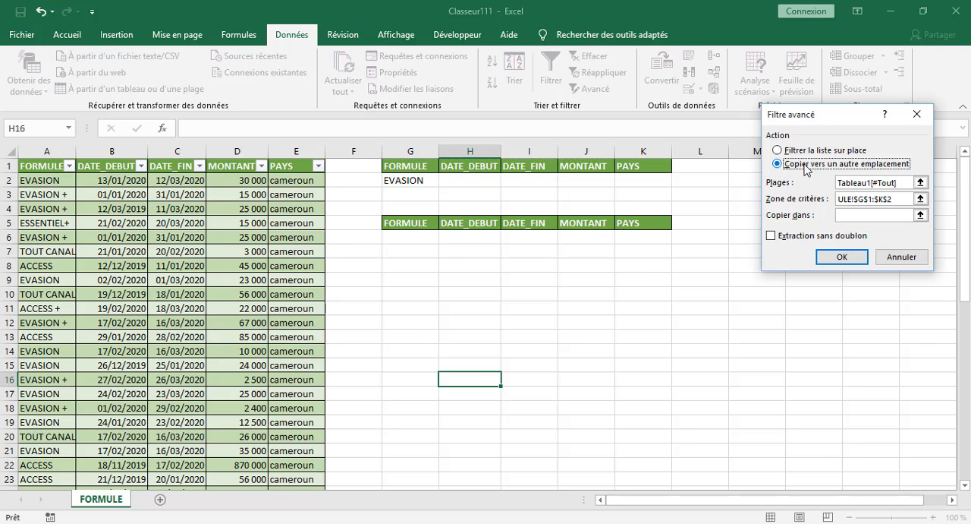
pyautogui.click(855, 216)
pyautogui.click(855, 216)
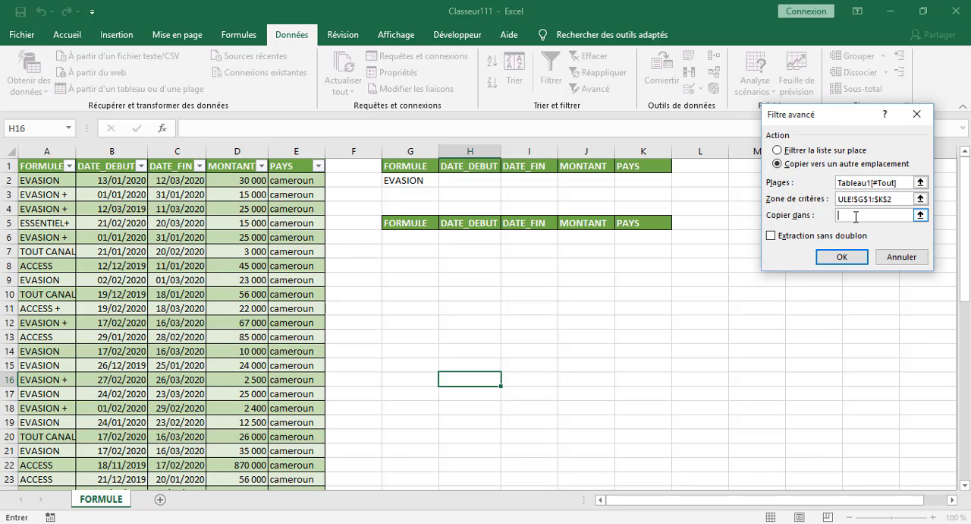
pyautogui.click(779, 151)
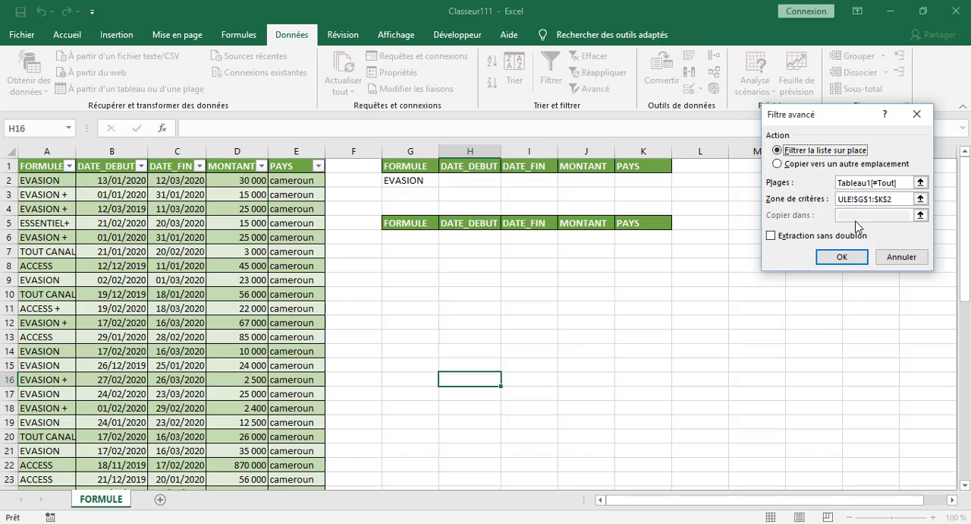
pyautogui.click(779, 163)
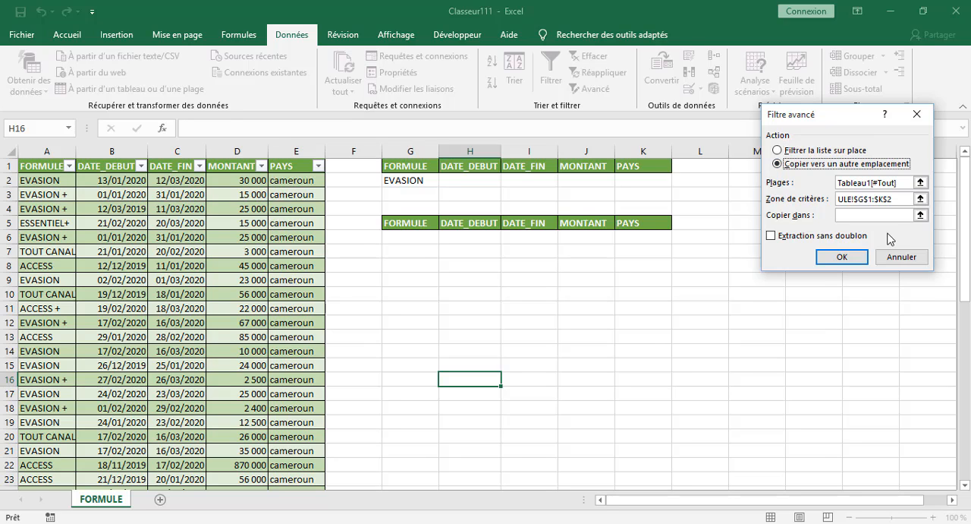
pyautogui.click(861, 216)
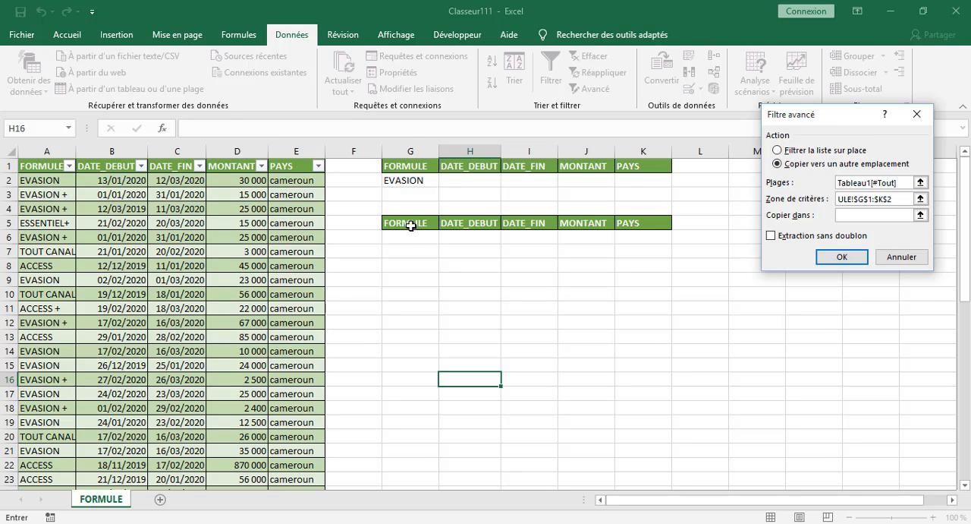
pyautogui.moveTo(412, 223); pyautogui.dragTo(642, 262)
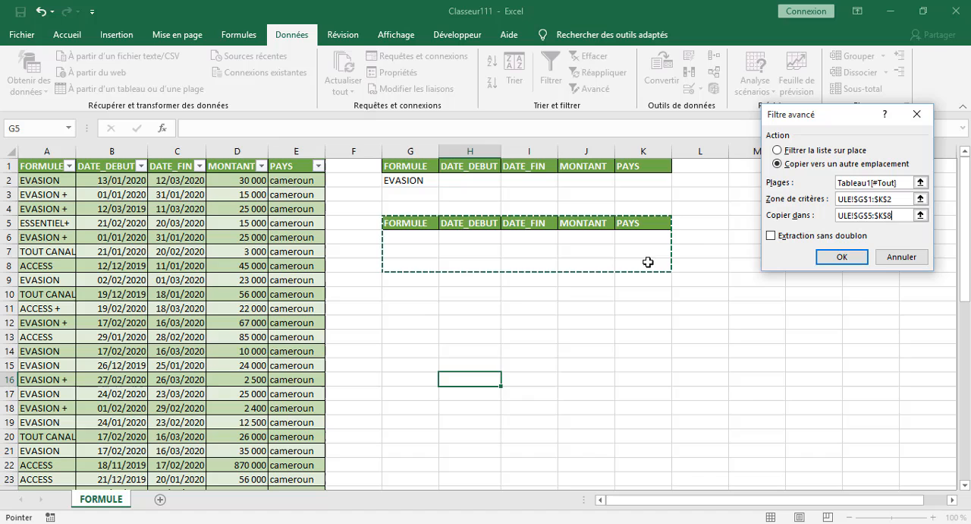
# Run the extraction, agreeing to continue copying beyond the destination range, and look through the extracted EVASION rows.
pyautogui.click(840, 254)
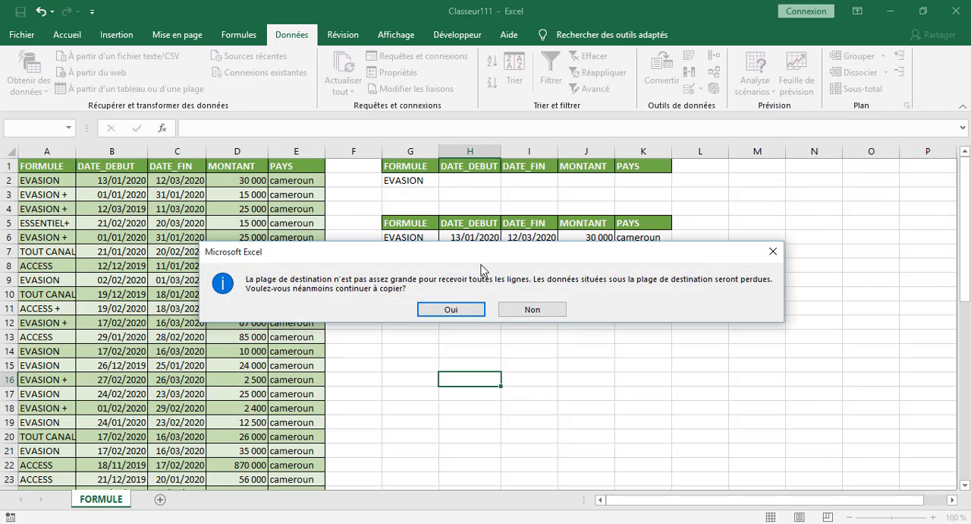
pyautogui.moveTo(490, 255); pyautogui.dragTo(491, 67)
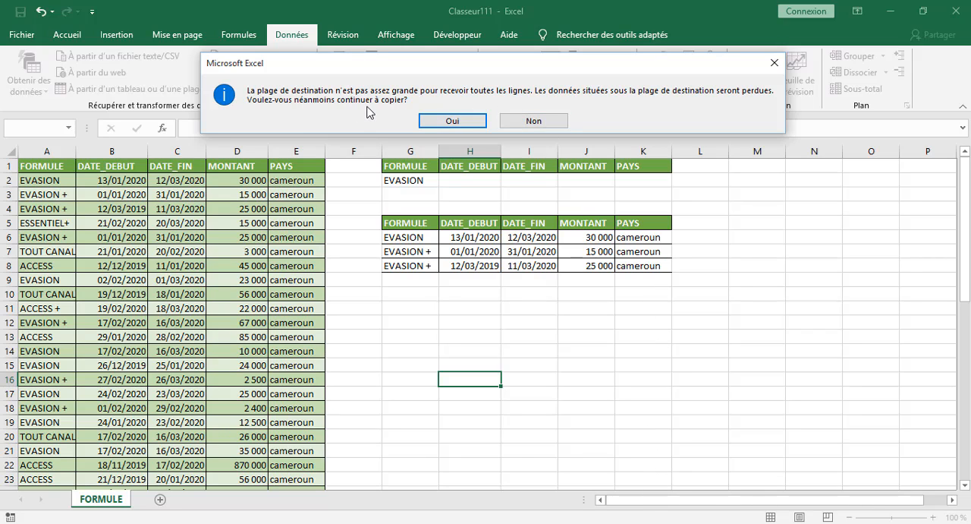
pyautogui.click(464, 122)
pyautogui.scroll(-9, 617, 413)
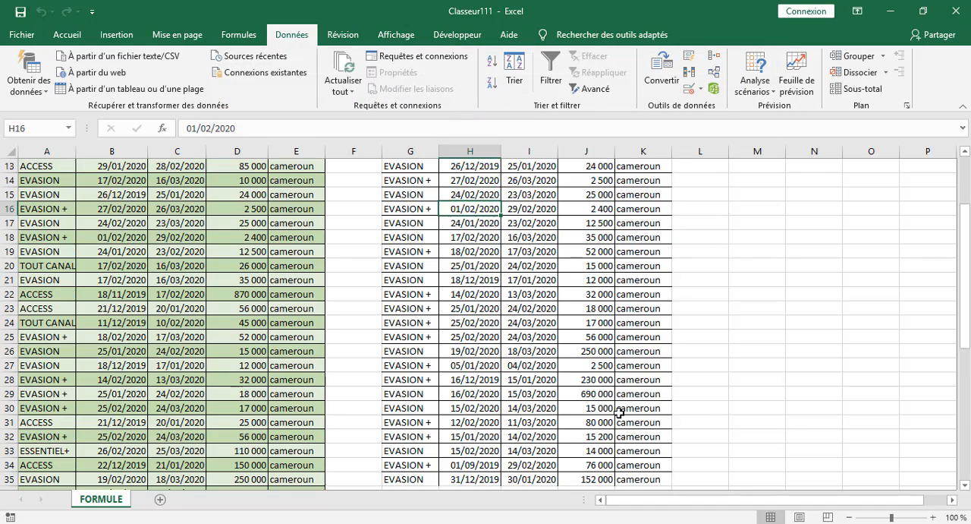
pyautogui.scroll(9, 592, 394)
pyautogui.scroll(-7, 584, 390)
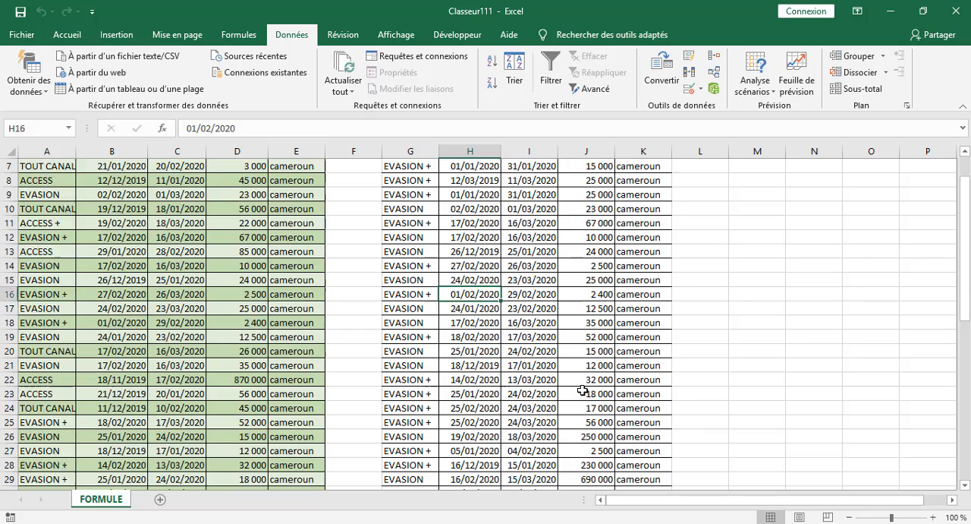
pyautogui.scroll(4, 581, 388)
pyautogui.scroll(3, 522, 342)
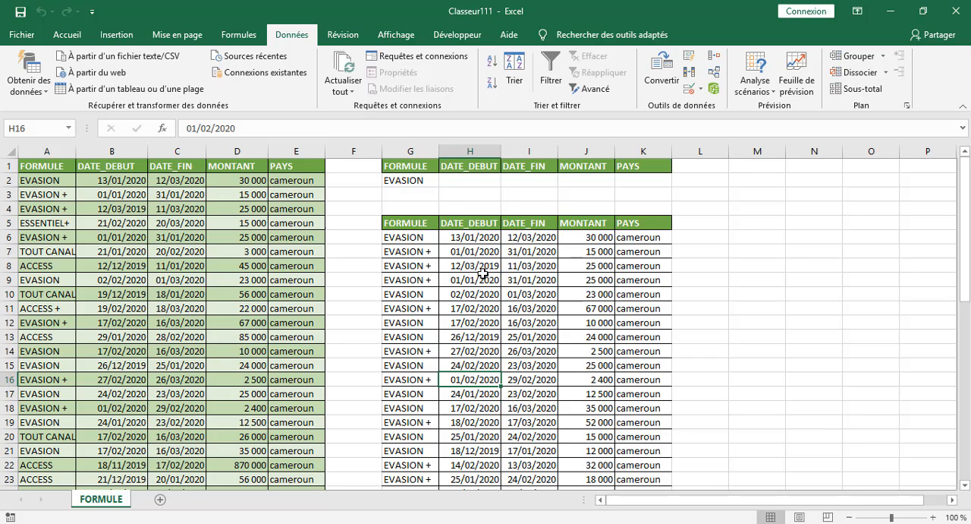
# Add the criterion <50000 under MONTANT in the criteria row (J2).
pyautogui.scroll(-5, 619, 277)
pyautogui.scroll(4, 603, 341)
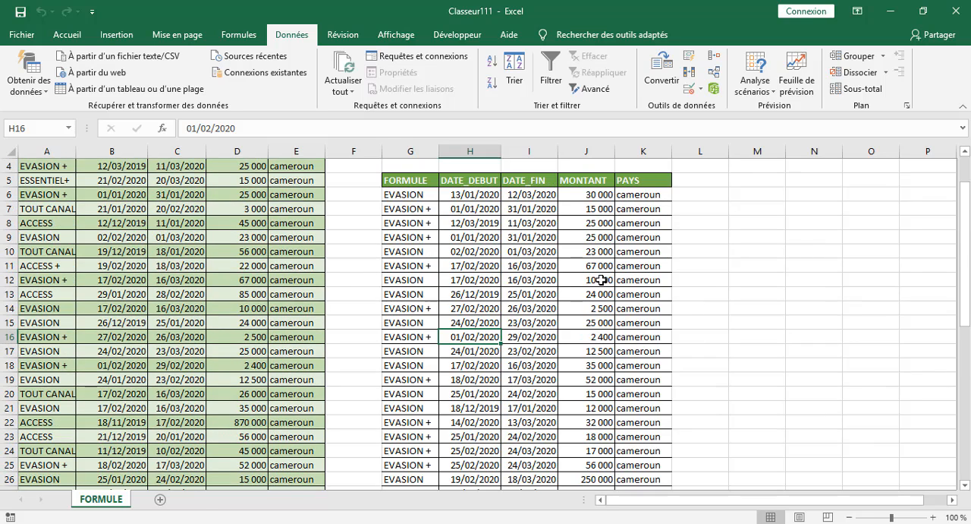
pyautogui.scroll(1, 577, 278)
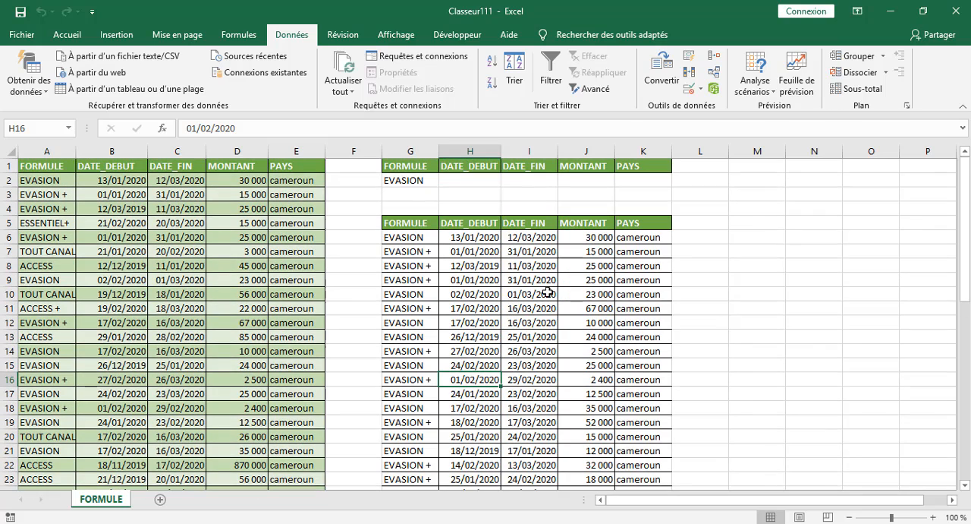
pyautogui.click(581, 184)
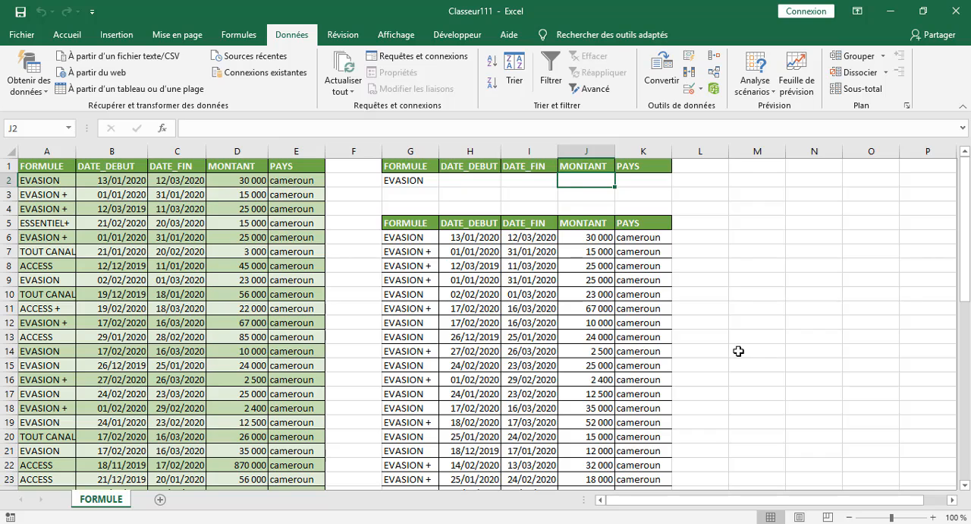
pyautogui.write('<50000')
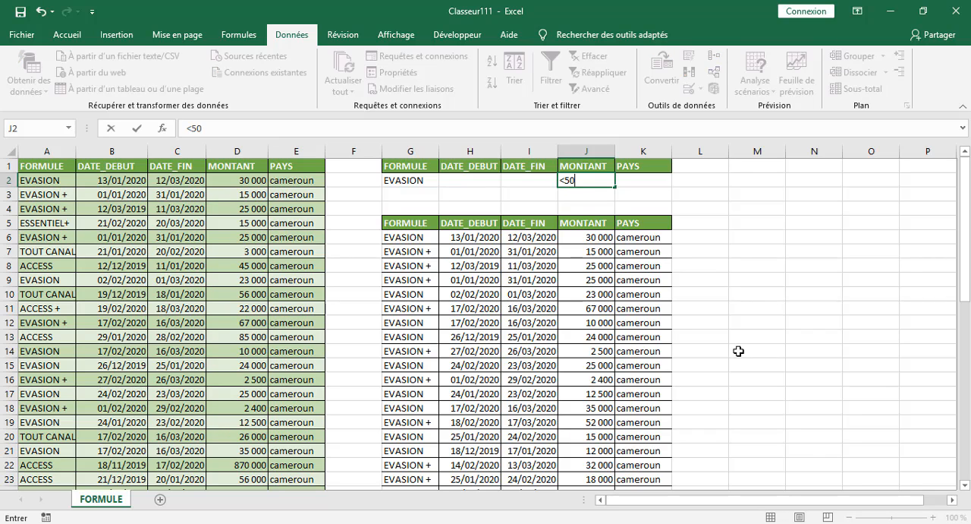
pyautogui.click(750, 254)
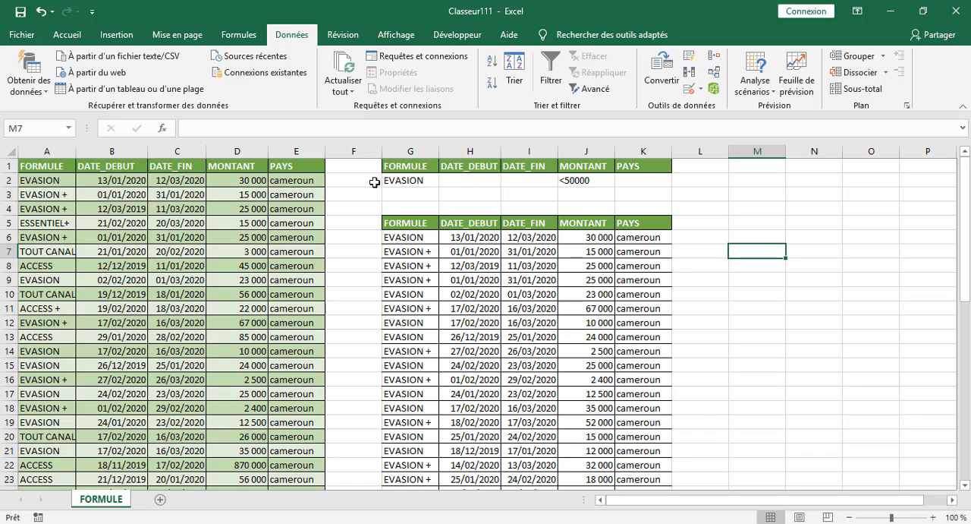
pyautogui.click(345, 194)
pyautogui.click(342, 255)
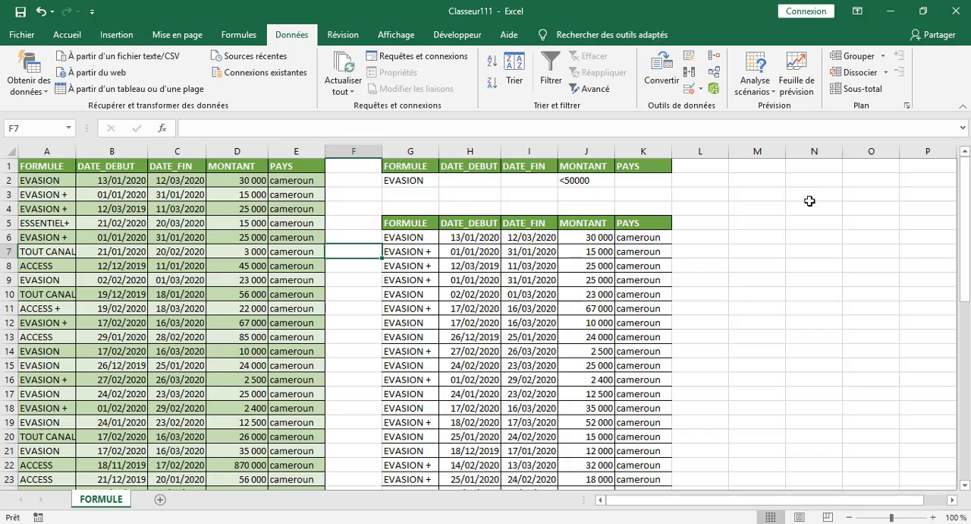
pyautogui.click(345, 195)
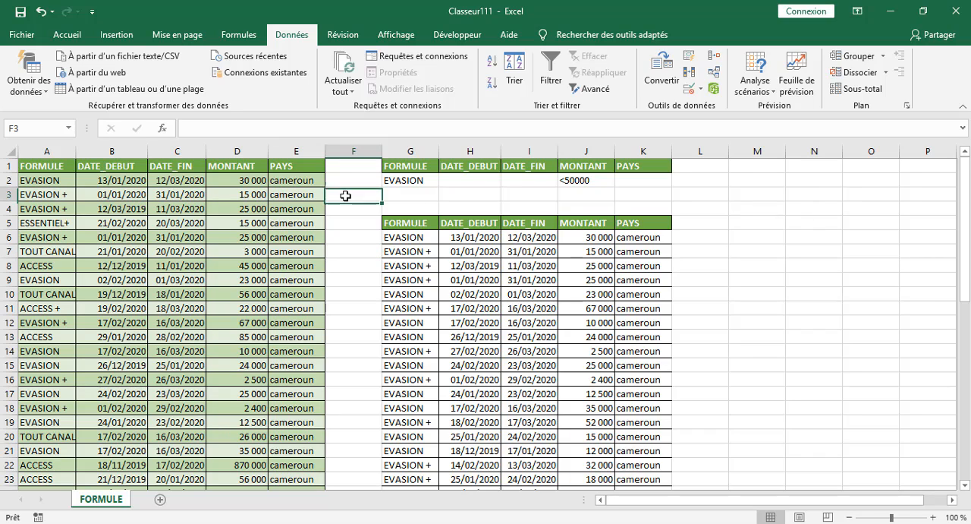
# Clear the FORMULE and MONTANT criteria in row 2 of the criteria area.
pyautogui.click(410, 183)
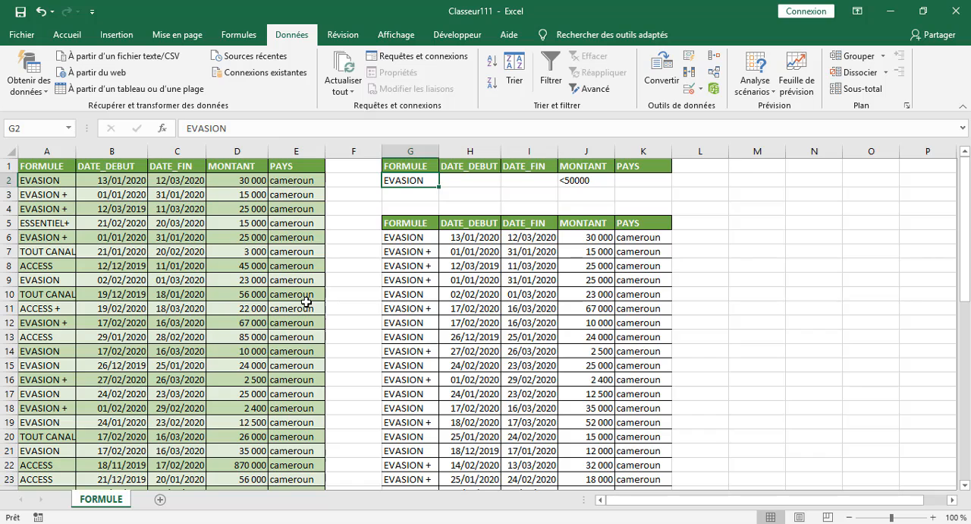
pyautogui.press('Delete')
pyautogui.click(578, 182)
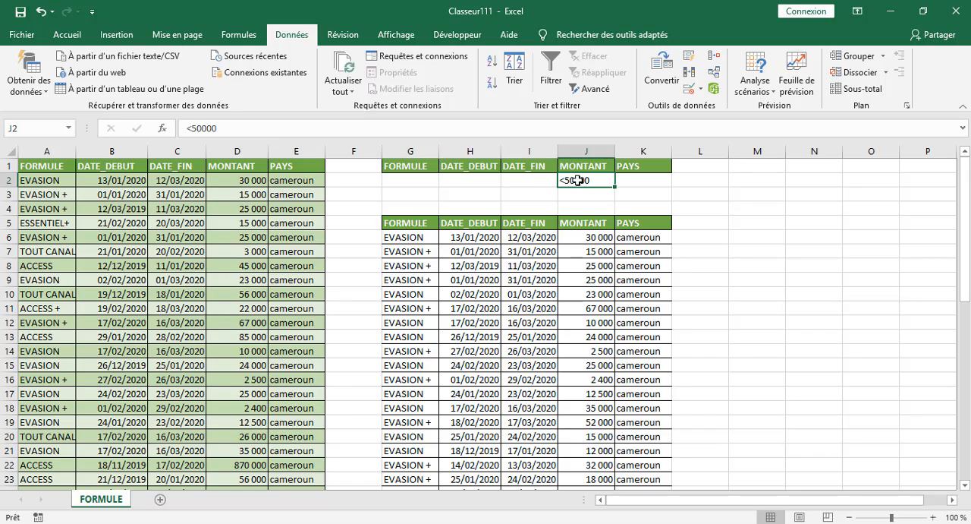
pyautogui.press('Delete')
pyautogui.click(740, 179)
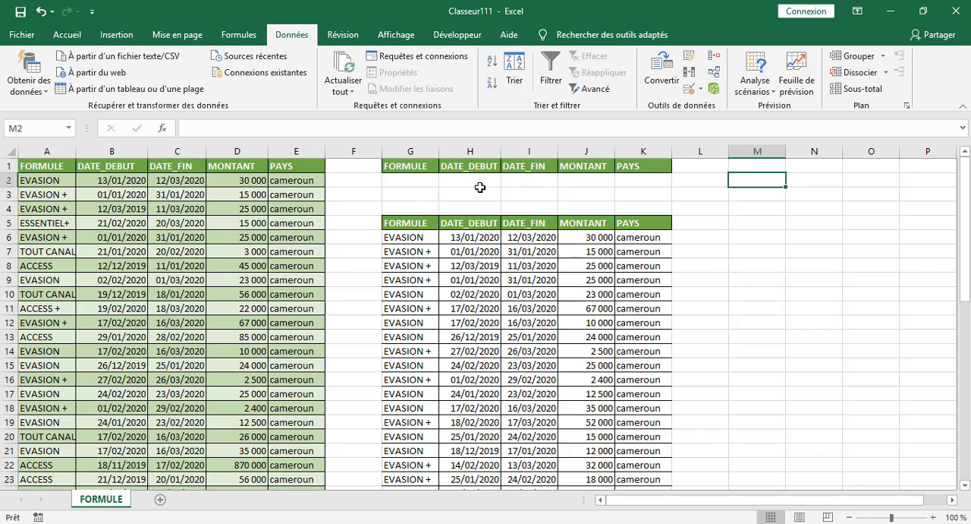
pyautogui.click(590, 88)
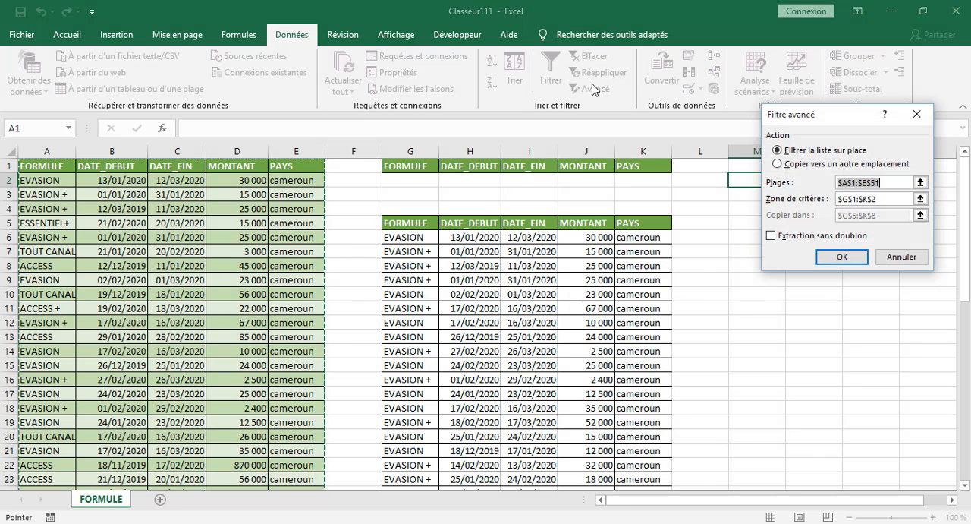
pyautogui.click(927, 115)
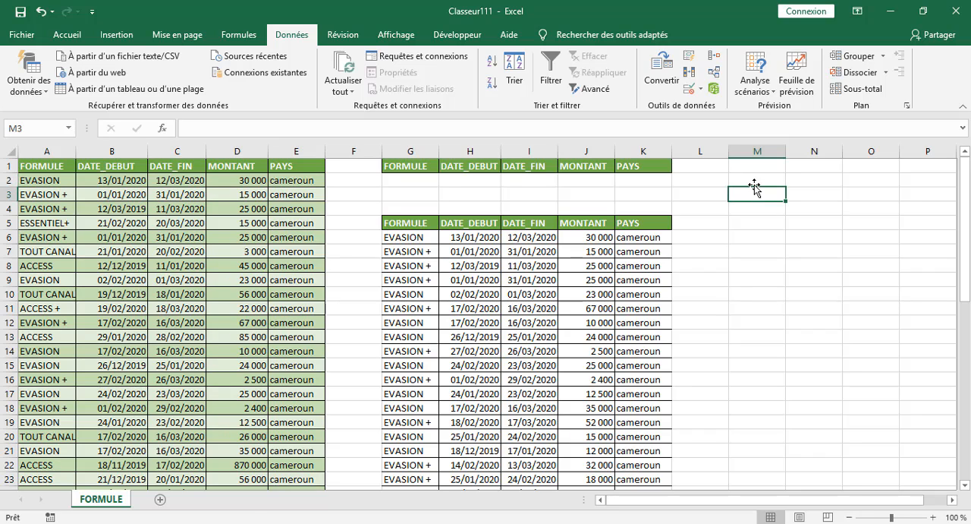
pyautogui.click(757, 231)
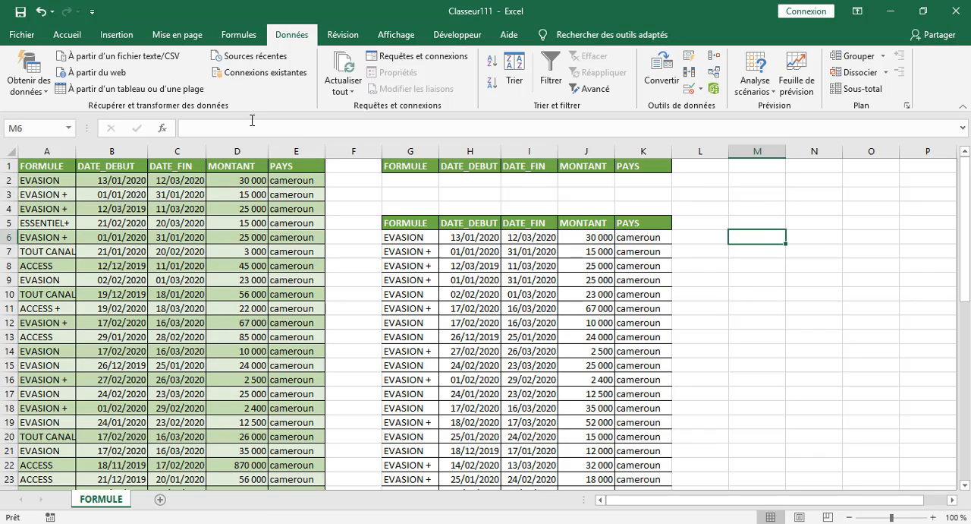
# Start recording a macro named FILTRE in this workbook, replacing the existing macro of that name.
pyautogui.click(457, 35)
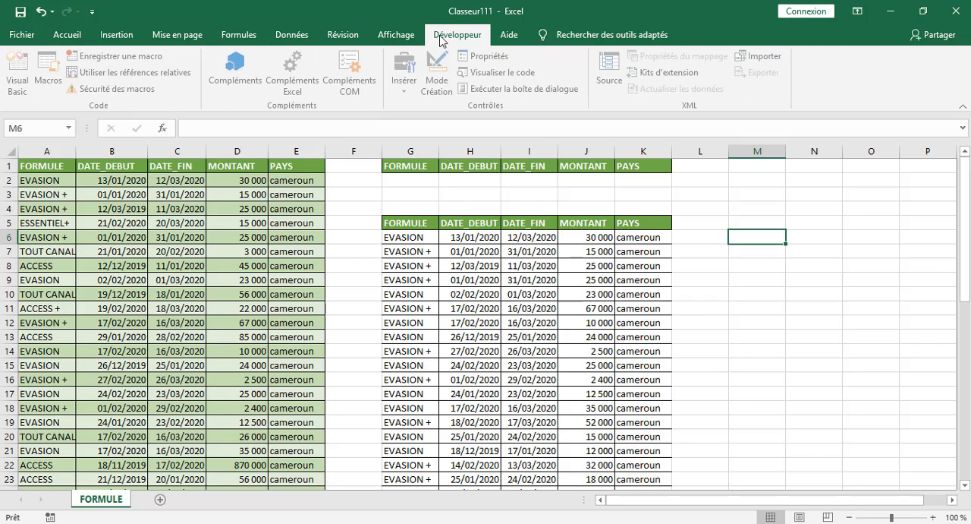
pyautogui.click(121, 61)
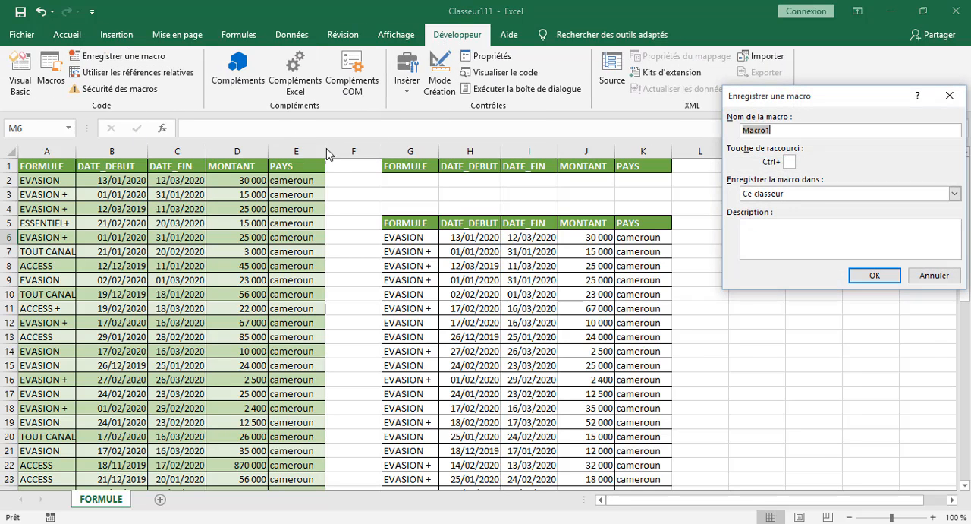
pyautogui.write('FILTRE')
pyautogui.click(875, 276)
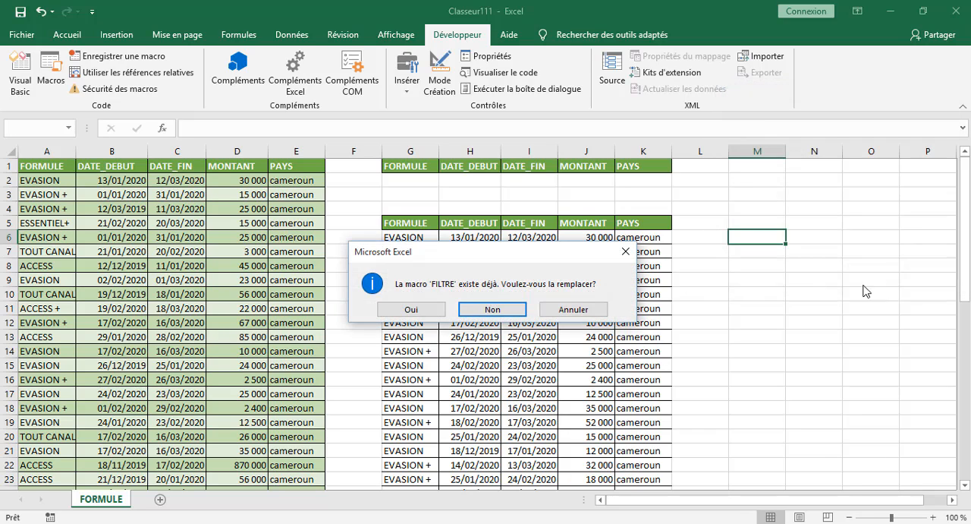
pyautogui.click(419, 311)
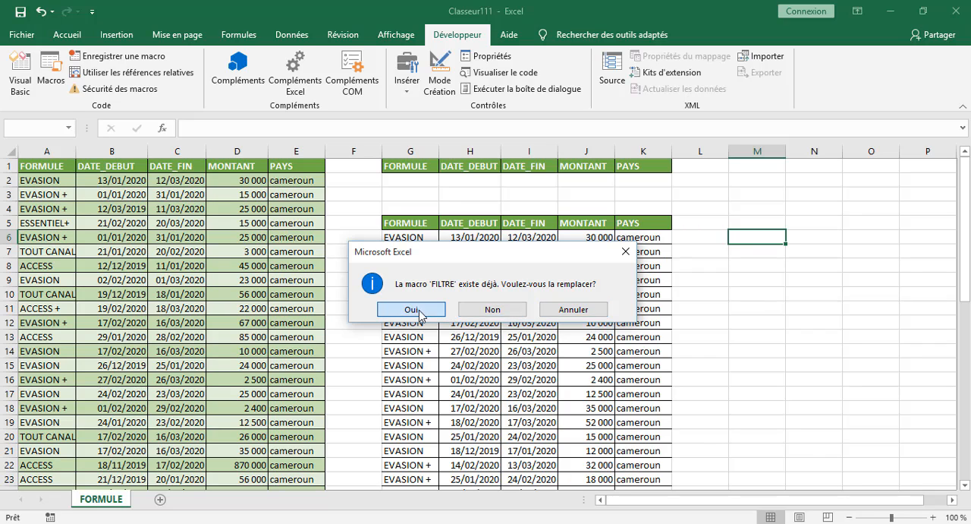
pyautogui.click(761, 195)
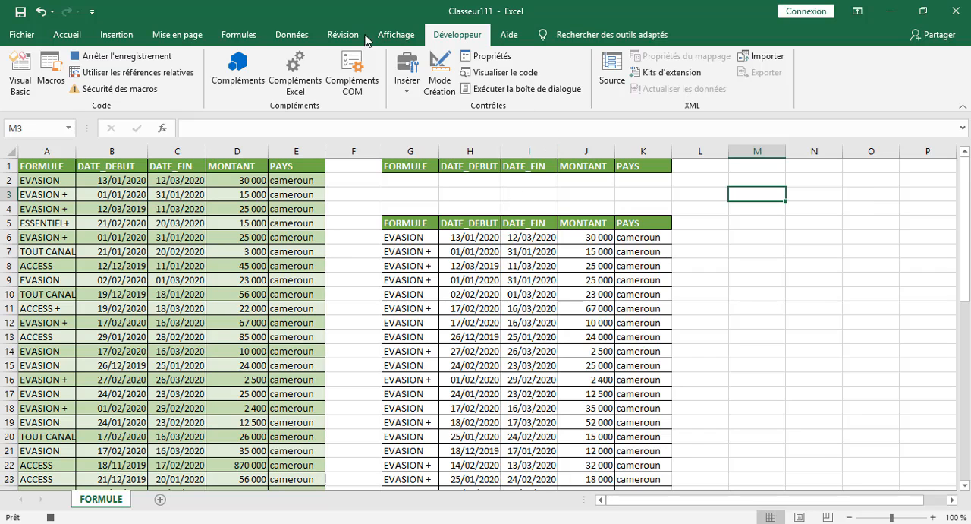
# Start an advanced filter that copies to another location, with the whole table (Tableau1[#Tout]) as list range.
pyautogui.click(288, 38)
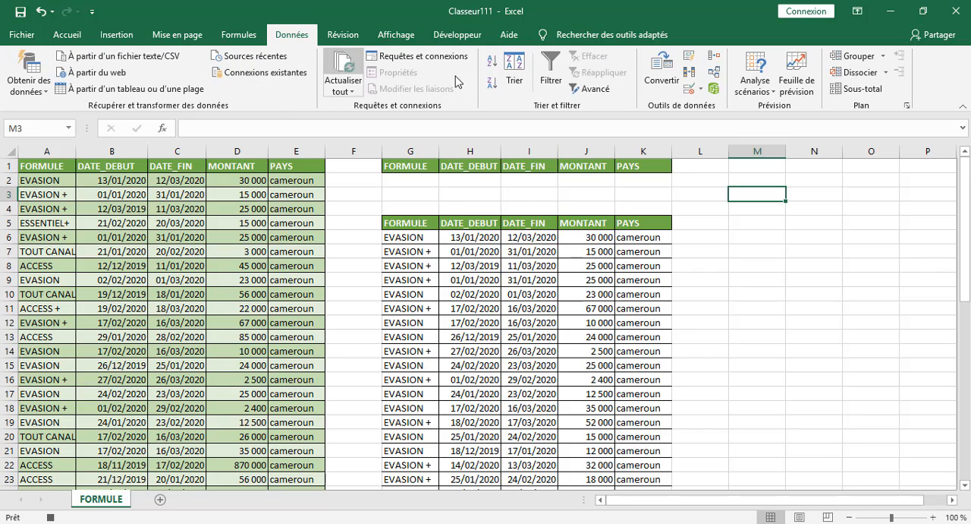
pyautogui.click(596, 92)
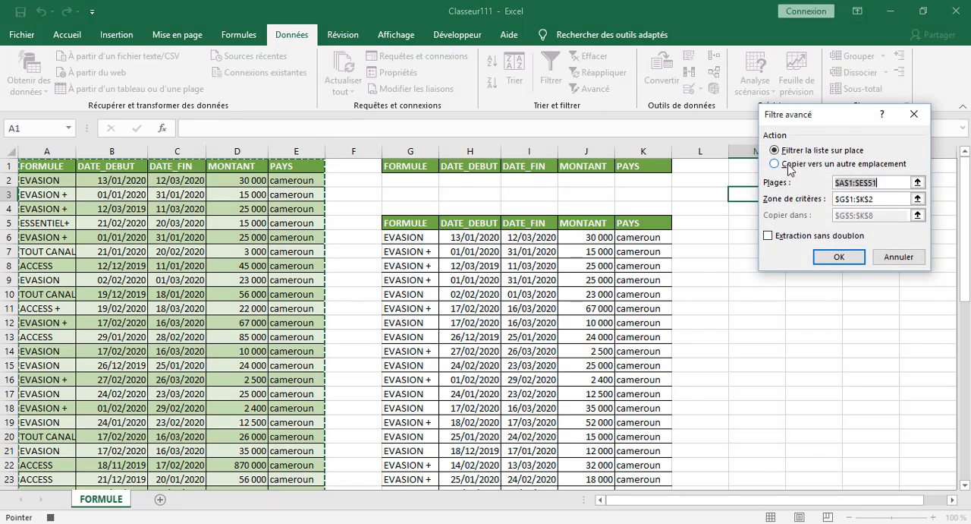
pyautogui.click(774, 164)
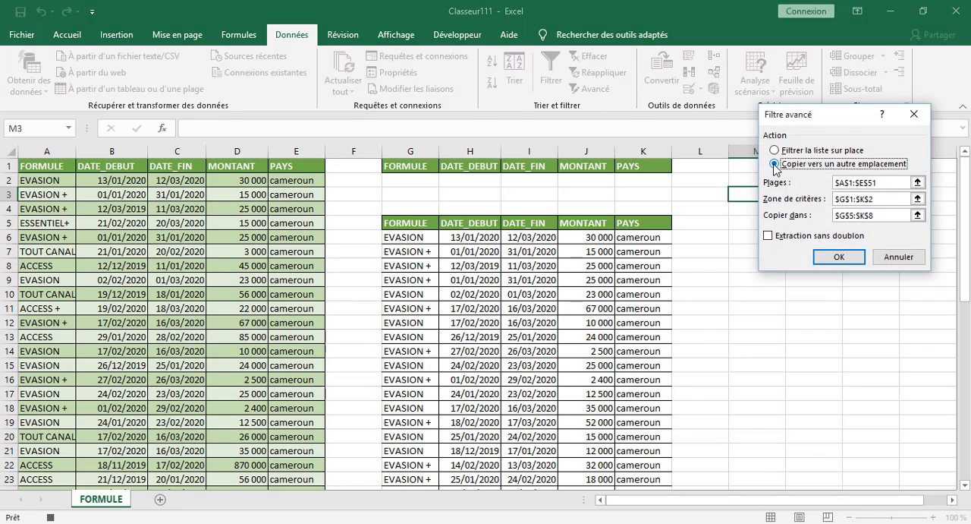
pyautogui.click(883, 183)
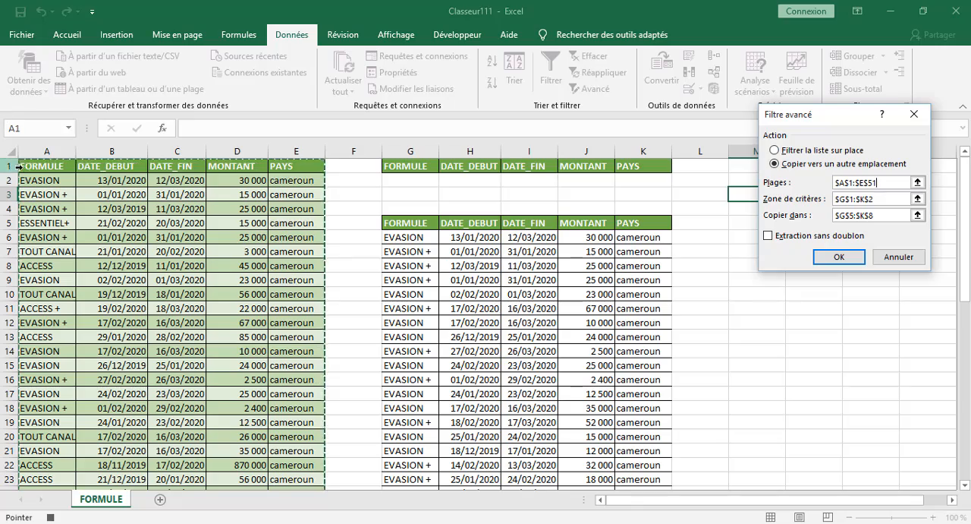
pyautogui.moveTo(19, 166); pyautogui.dragTo(278, 464)
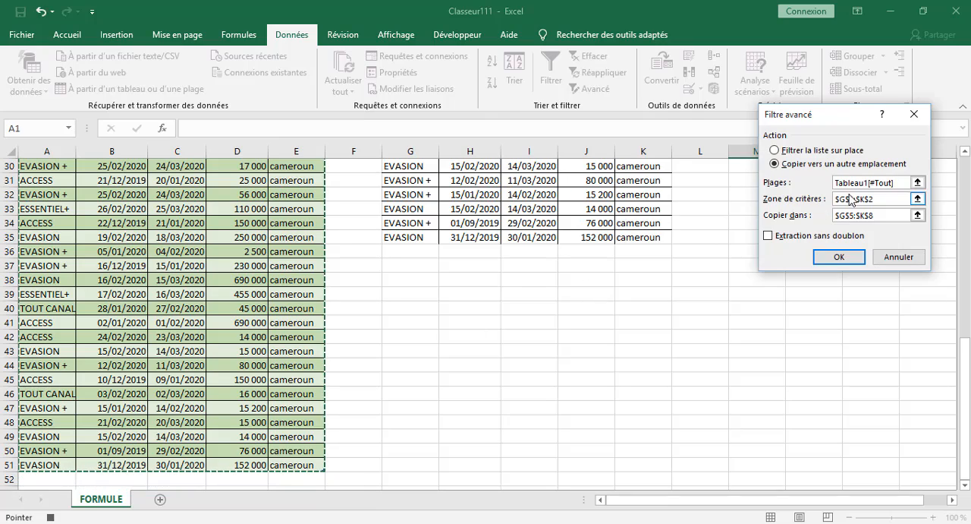
# Reselect G1:K2, the named range Criteres, as the advanced filter's criteria range.
pyautogui.click(885, 199)
pyautogui.press('BackSpace')
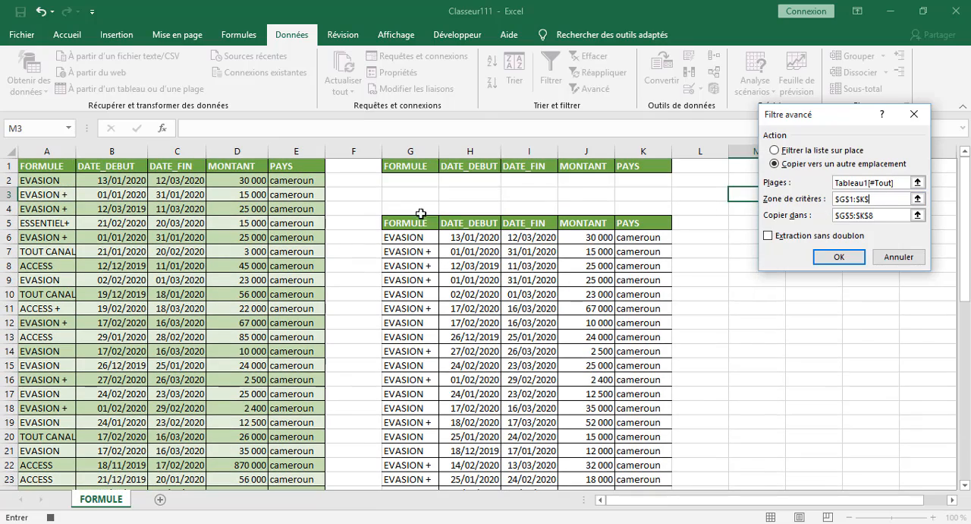
pyautogui.press('BackSpace')
pyautogui.press('BackSpace')
pyautogui.press('BackSpace')
pyautogui.press('BackSpace')
pyautogui.press('BackSpace')
pyautogui.press('BackSpace')
pyautogui.press('BackSpace')
pyautogui.press('BackSpace')
pyautogui.moveTo(397, 165); pyautogui.dragTo(571, 174)
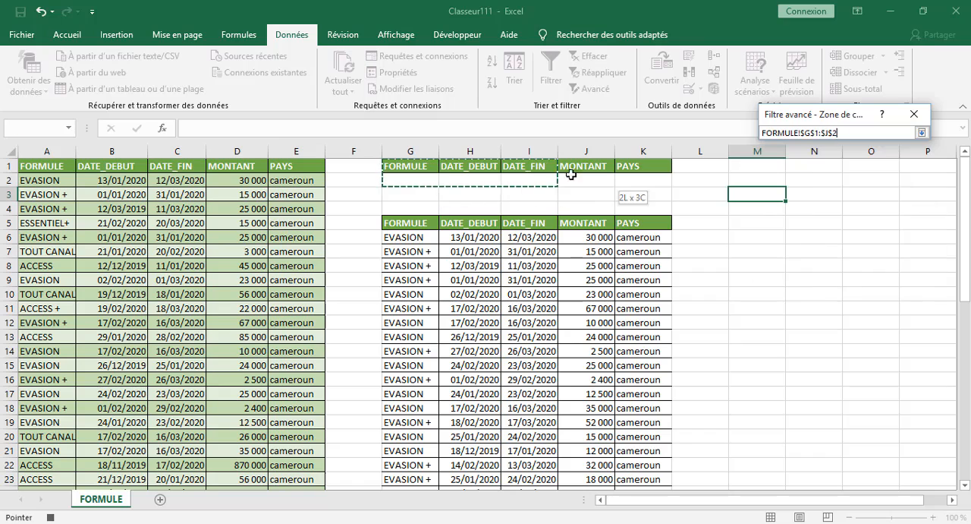
pyautogui.moveTo(654, 183); pyautogui.dragTo(652, 183)
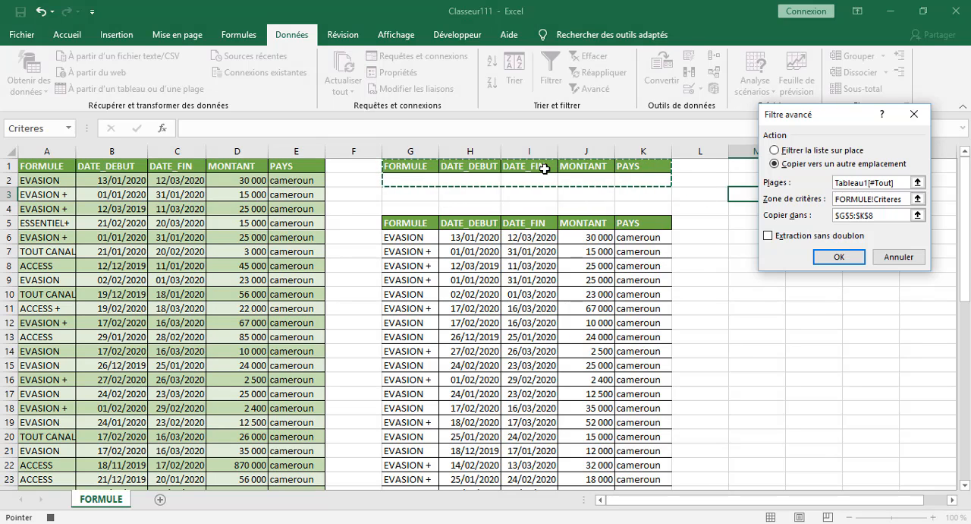
# Set the advanced filter's destination range to G5:K51.
pyautogui.click(888, 216)
pyautogui.press('BackSpace')
pyautogui.press('BackSpace')
pyautogui.press('BackSpace')
pyautogui.press('BackSpace')
pyautogui.press('BackSpace')
pyautogui.press('BackSpace')
pyautogui.press('BackSpace')
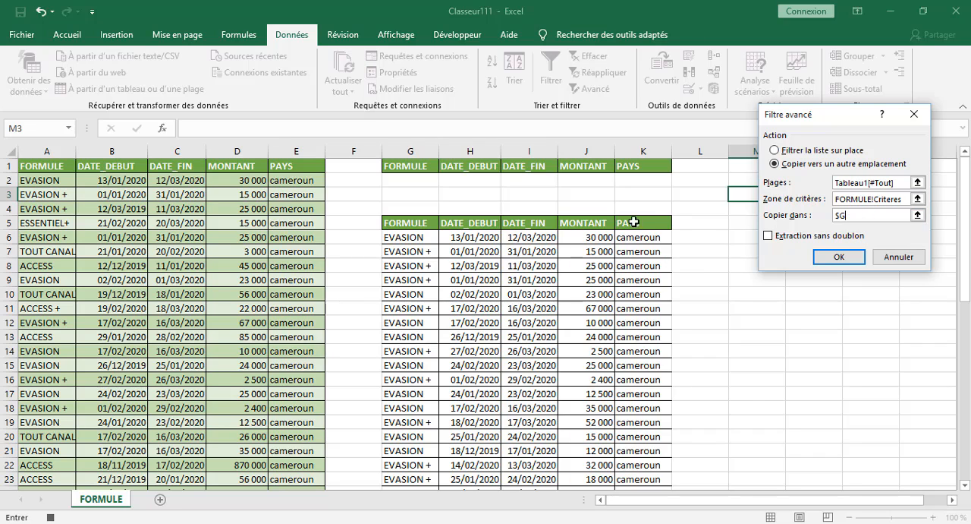
pyautogui.moveTo(404, 223); pyautogui.dragTo(629, 438)
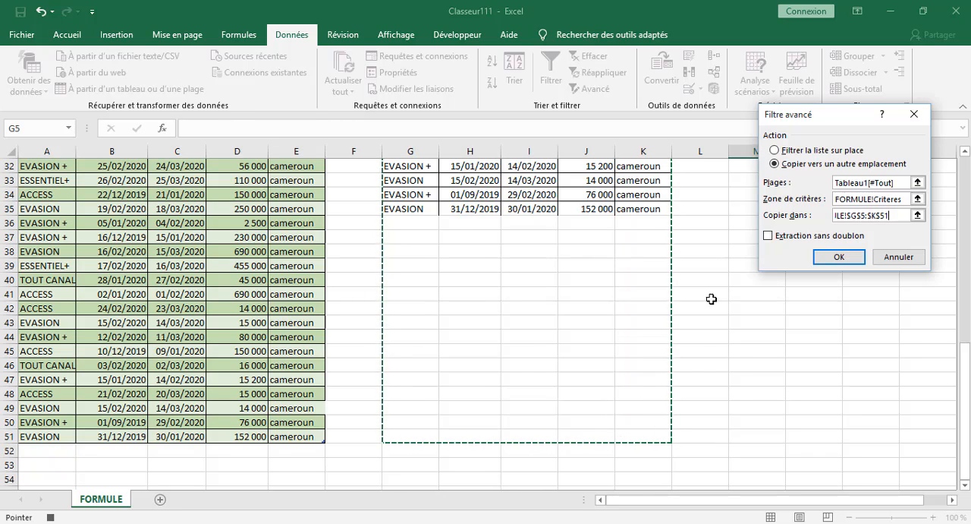
# Run the extraction, agreeing to continue copying beyond the destination range, and stop recording the macro.
pyautogui.click(837, 257)
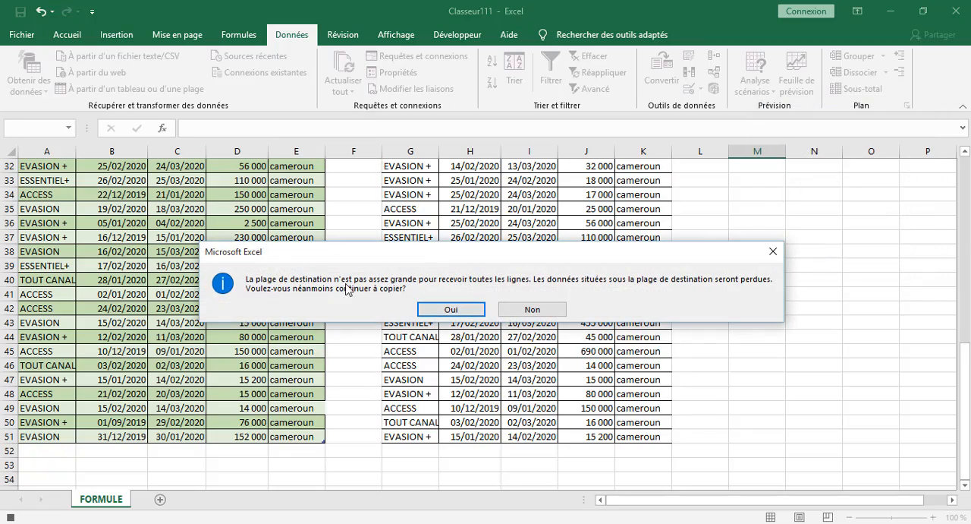
pyautogui.click(454, 307)
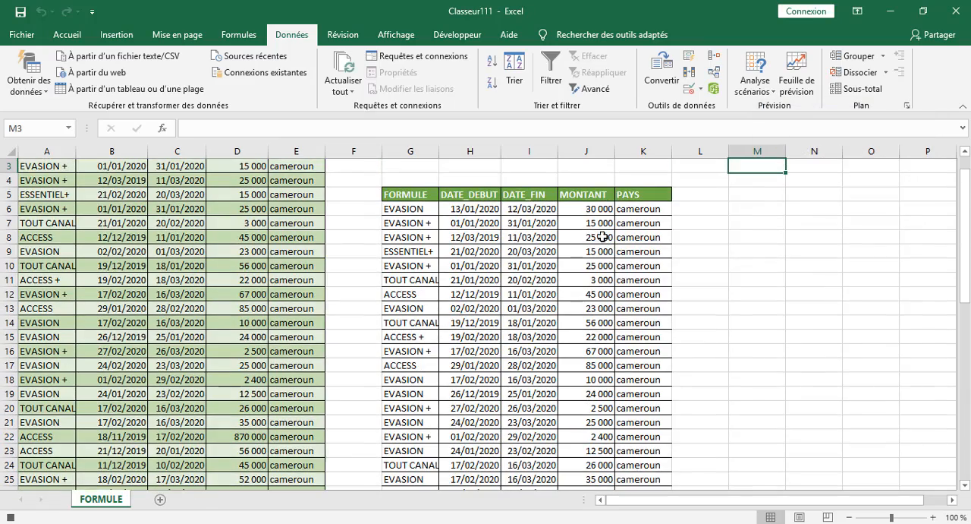
pyautogui.scroll(1, 622, 224)
pyautogui.scroll(-4, 509, 208)
pyautogui.scroll(-12, 507, 208)
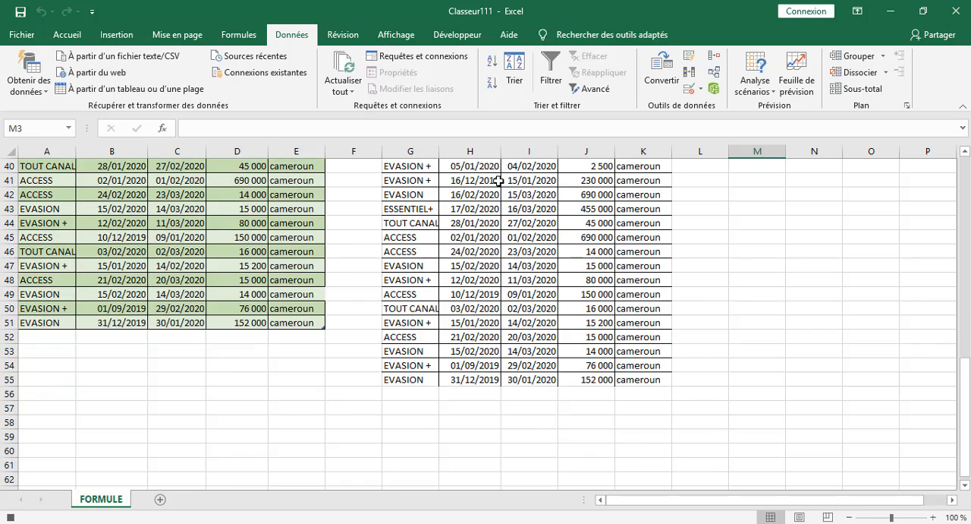
pyautogui.scroll(5, 441, 249)
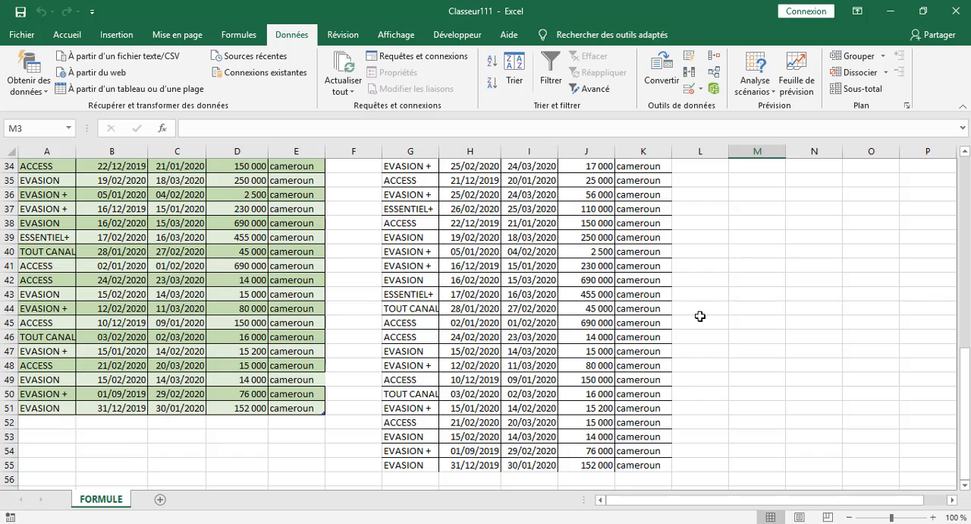
pyautogui.scroll(11, 423, 277)
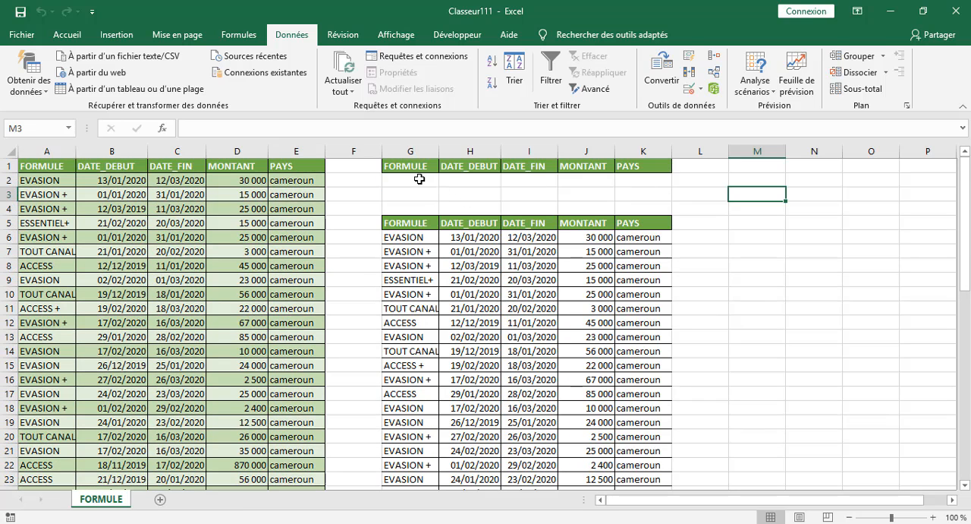
pyautogui.scroll(-1, 478, 288)
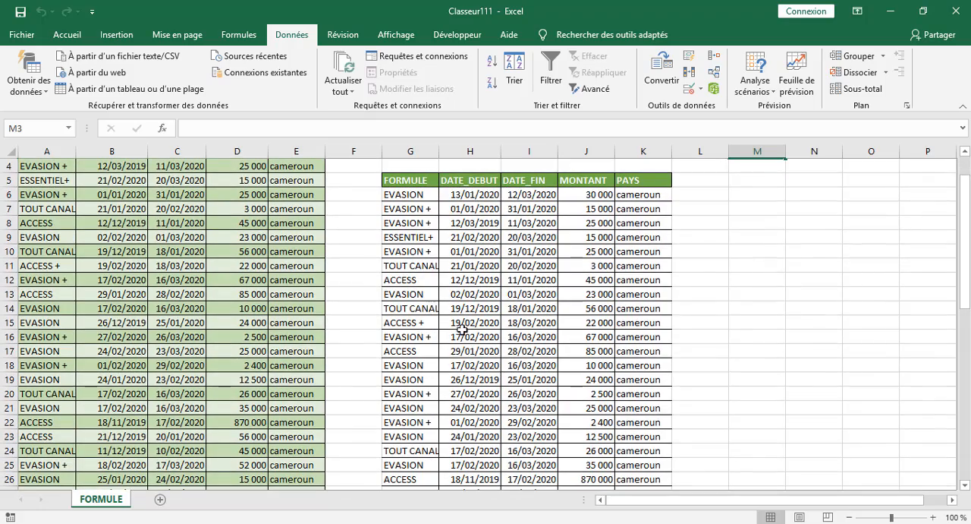
pyautogui.scroll(-13, 448, 288)
pyautogui.scroll(4, 430, 258)
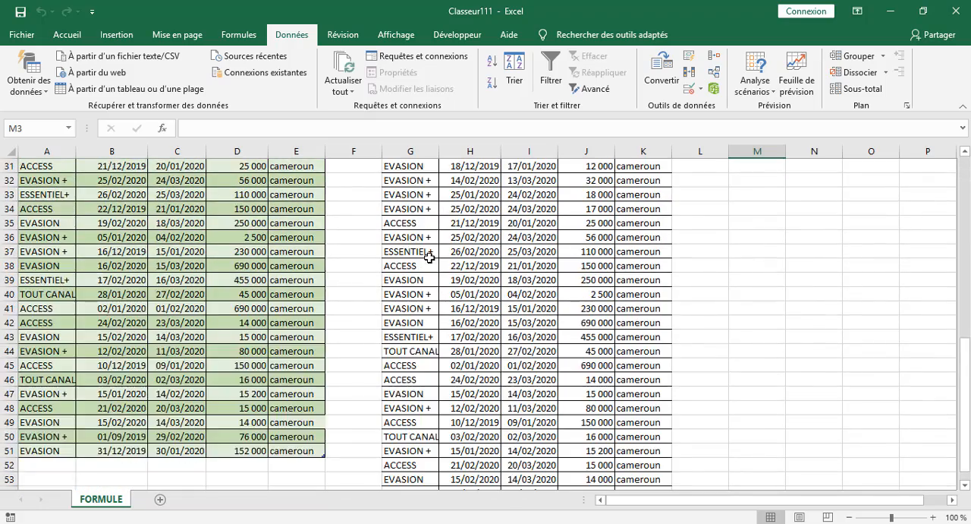
# Check how many rows were extracted by selecting the FORMULE results G6:G55 and comparing them with the source table.
pyautogui.scroll(10, 430, 258)
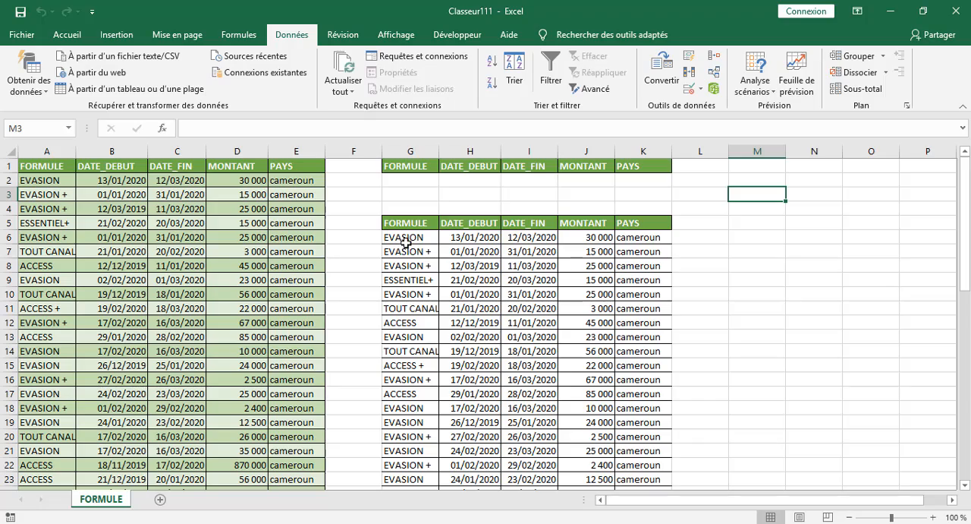
pyautogui.moveTo(408, 237); pyautogui.dragTo(401, 463)
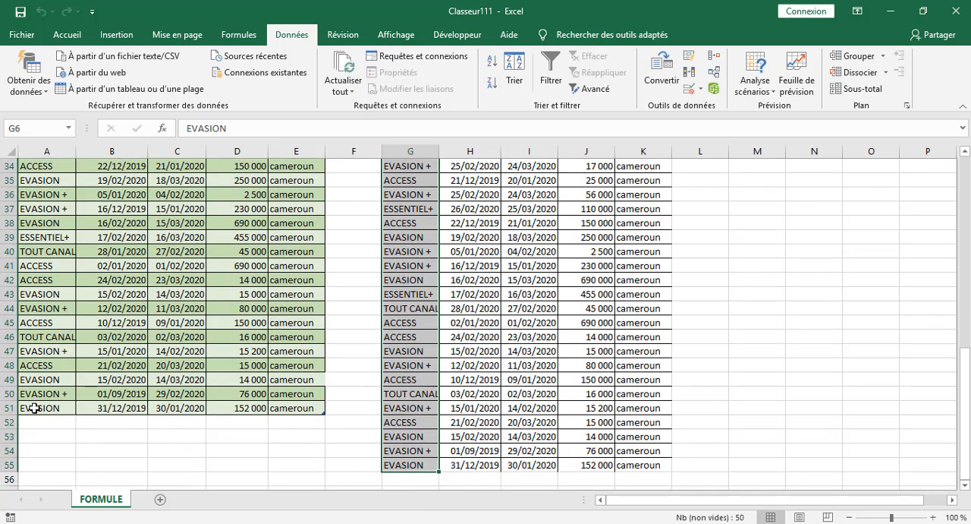
pyautogui.click(774, 223)
pyautogui.scroll(11, 696, 243)
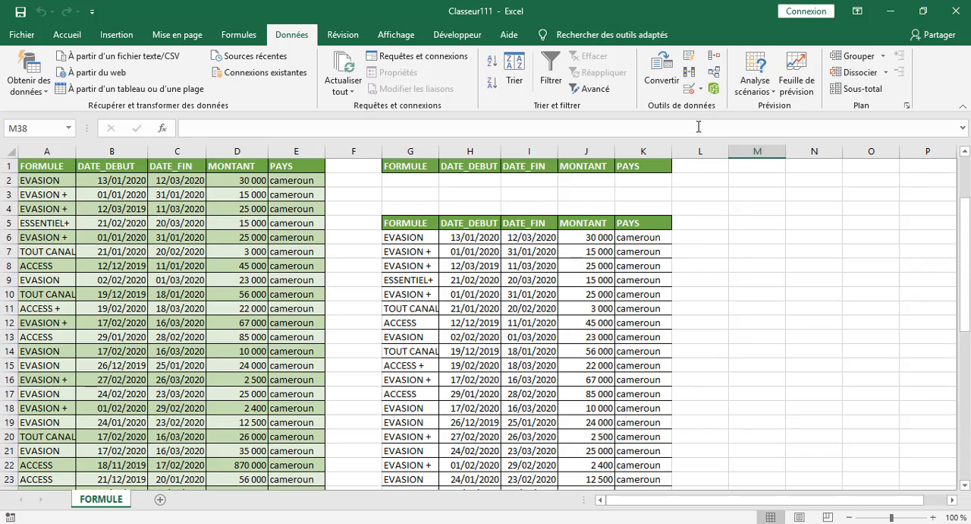
pyautogui.click(743, 206)
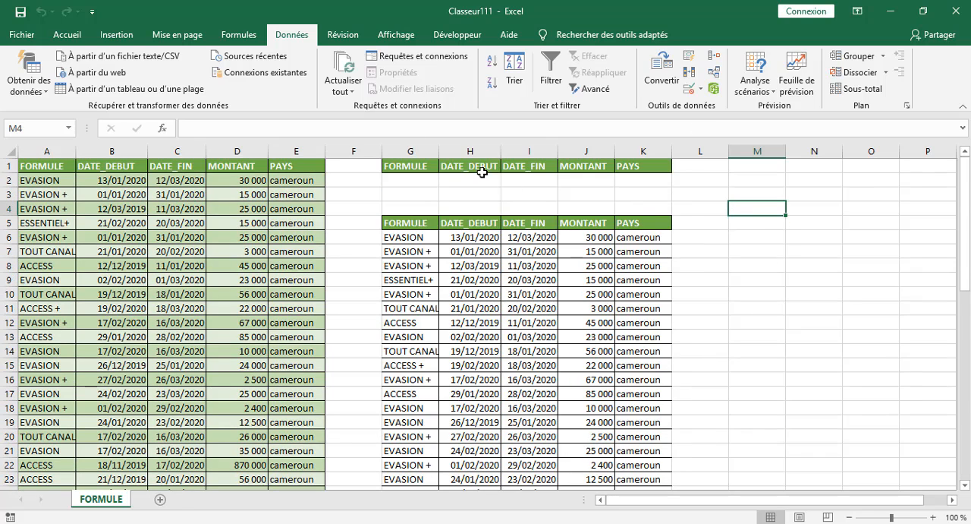
# Draw a rounded rectangle about 1.67 cm high and 1.8 cm wide beside the extraction area and label it FILTREZ.
pyautogui.click(116, 37)
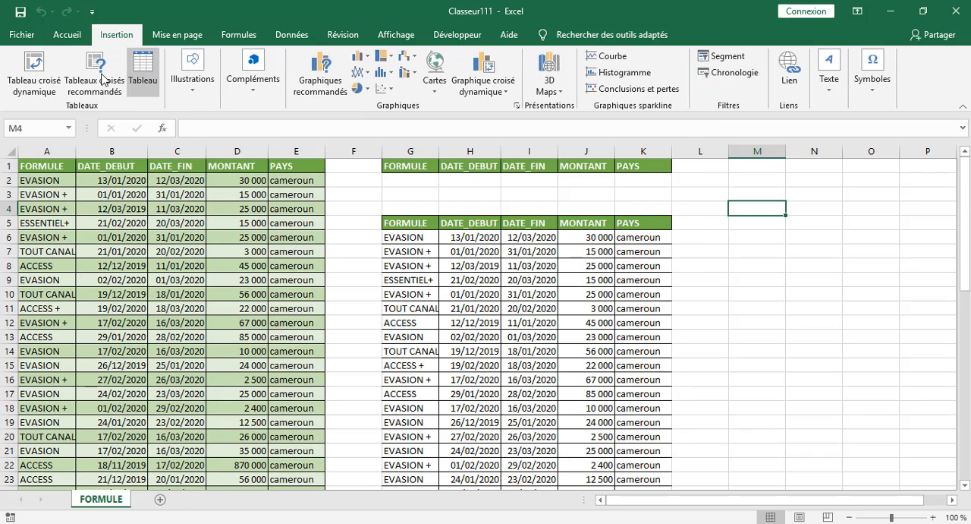
pyautogui.click(198, 87)
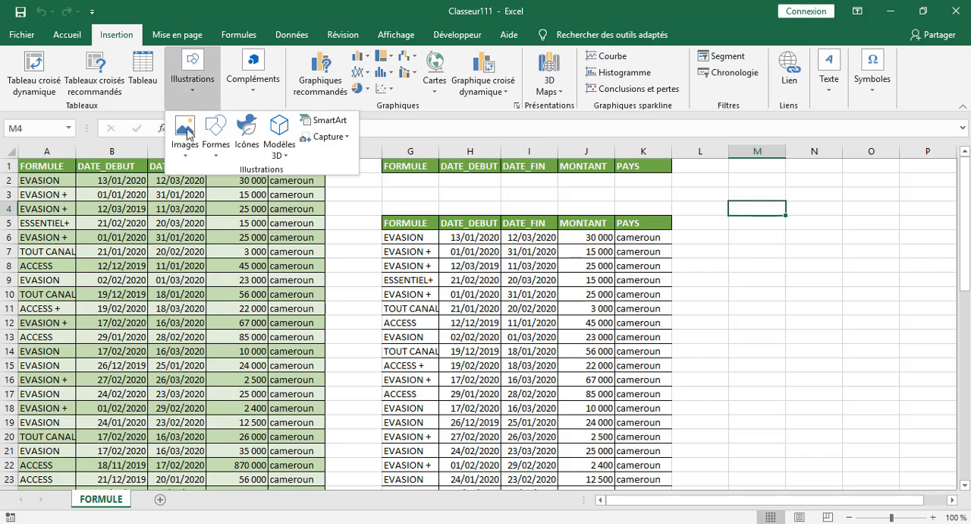
pyautogui.click(219, 154)
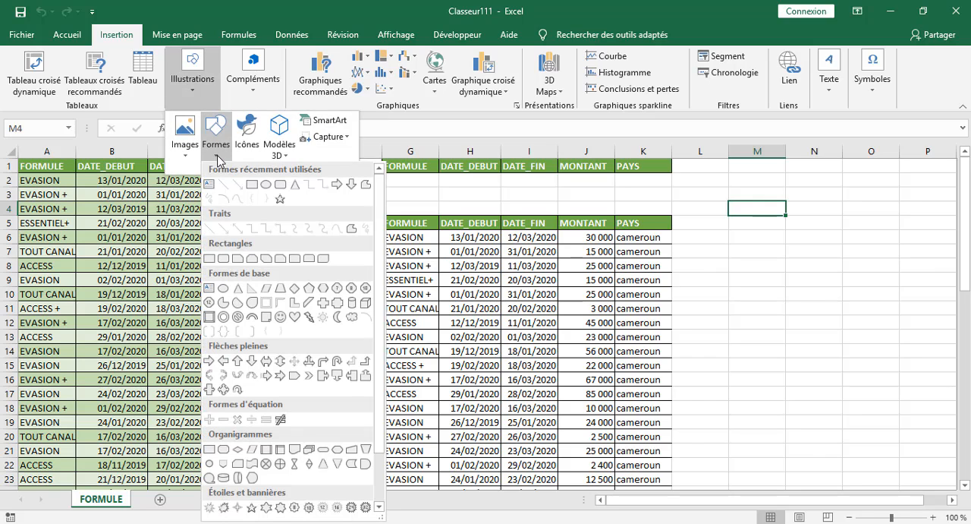
pyautogui.click(288, 188)
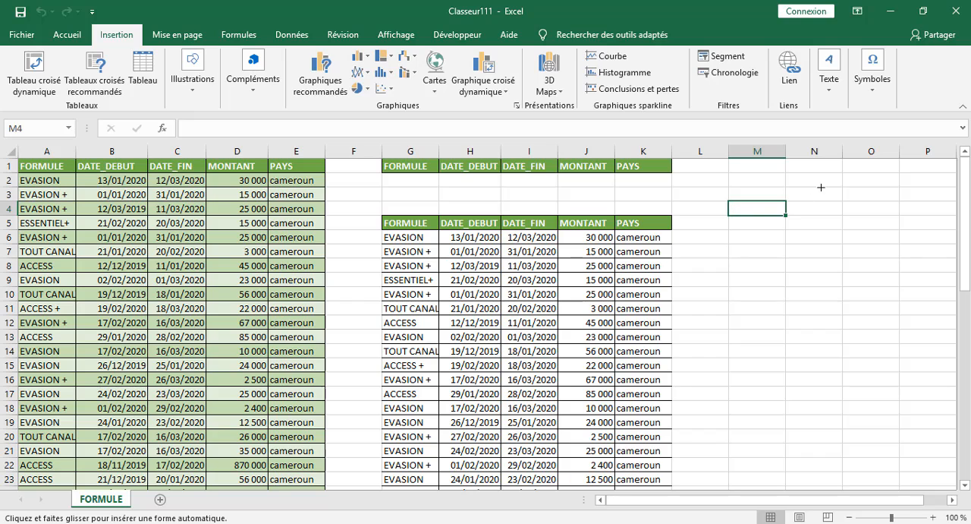
pyautogui.moveTo(820, 187); pyautogui.dragTo(772, 232)
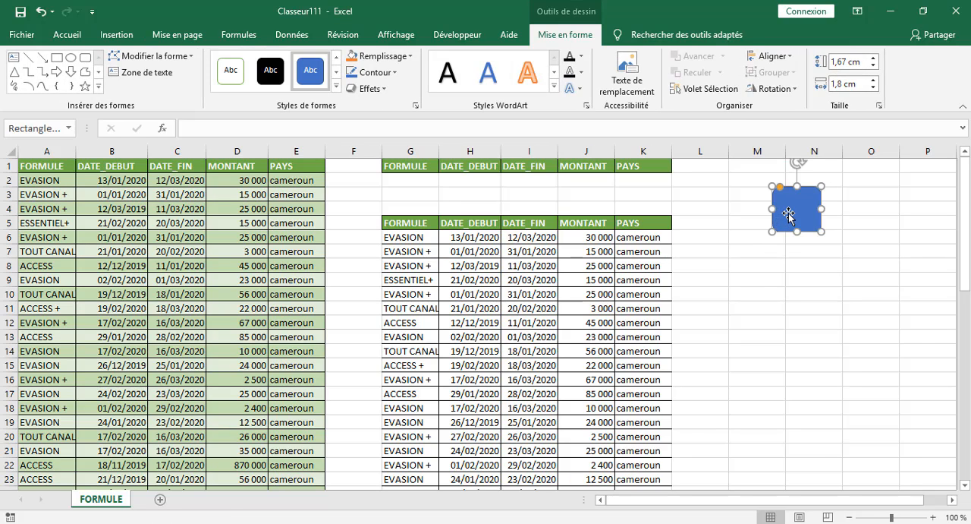
pyautogui.write('VALIDEZ')
# Centre the FILTREZ label horizontally and vertically, and widen the shape to about 2.14 cm so the word fits on one line.
pyautogui.click(69, 38)
pyautogui.click(248, 84)
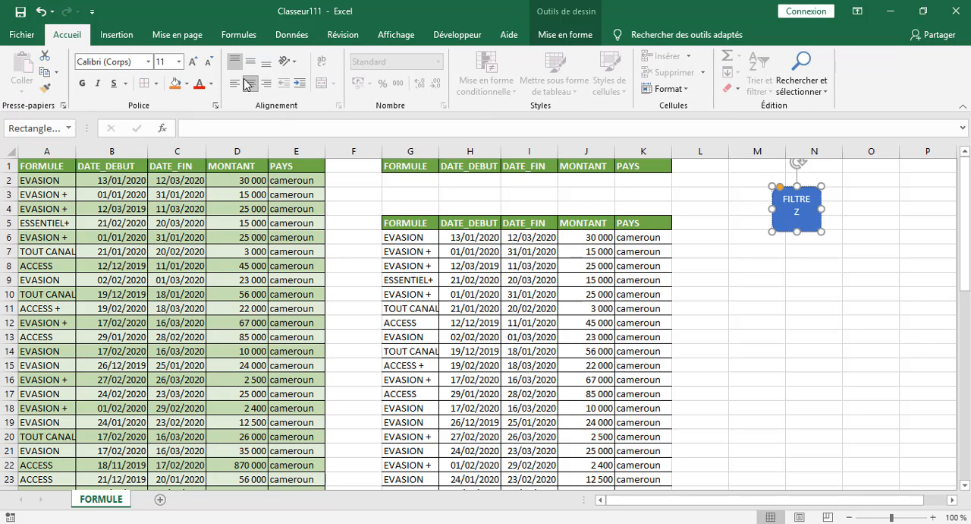
pyautogui.click(250, 61)
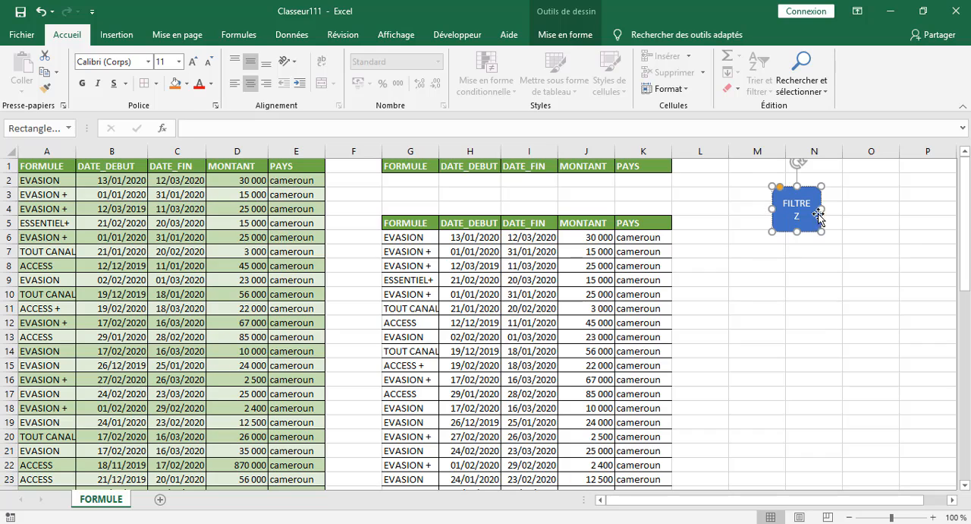
pyautogui.moveTo(818, 215); pyautogui.dragTo(830, 209)
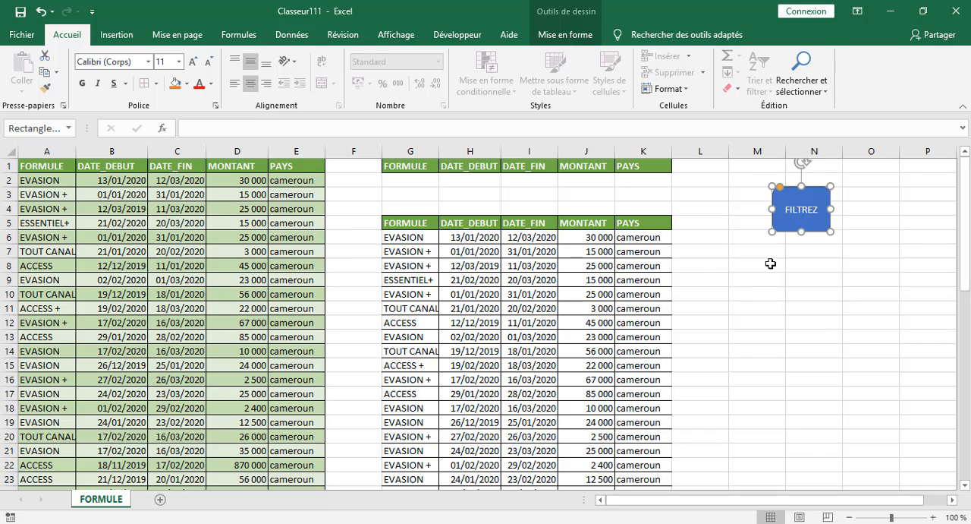
# Apply the fourth predefined style effect in the first row, a raised look with a drop shadow, to the FILTREZ shape.
pyautogui.click(770, 263)
pyautogui.click(789, 222)
pyautogui.click(745, 282)
pyautogui.click(773, 211)
pyautogui.click(562, 36)
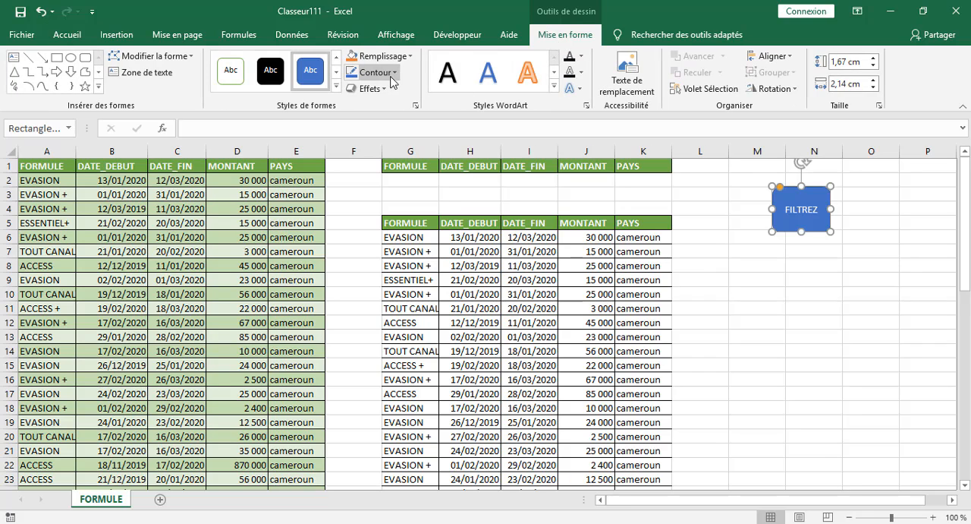
pyautogui.click(371, 88)
pyautogui.moveTo(407, 116)
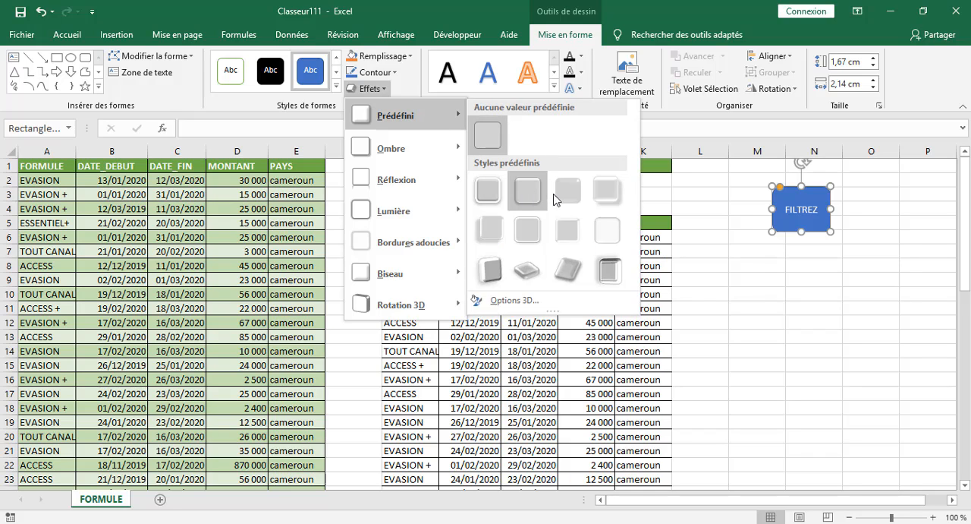
pyautogui.click(606, 199)
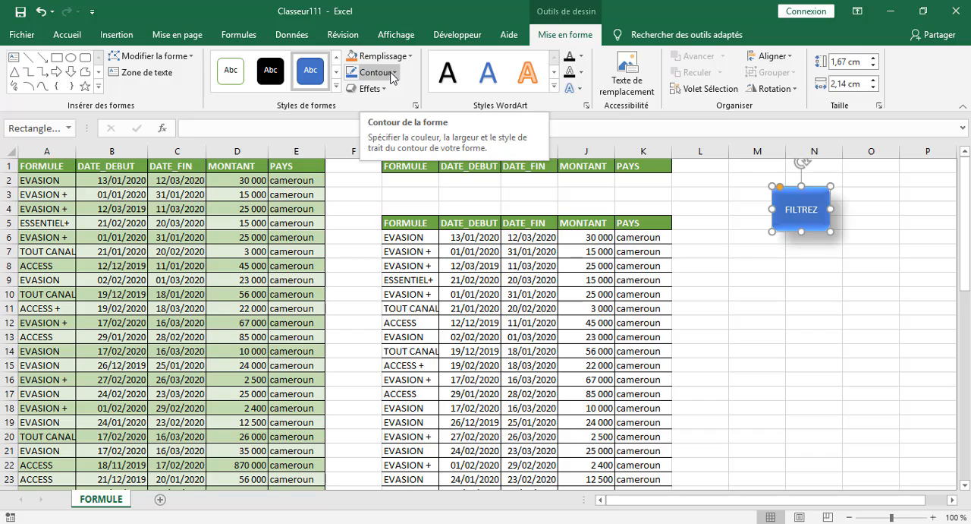
pyautogui.click(382, 92)
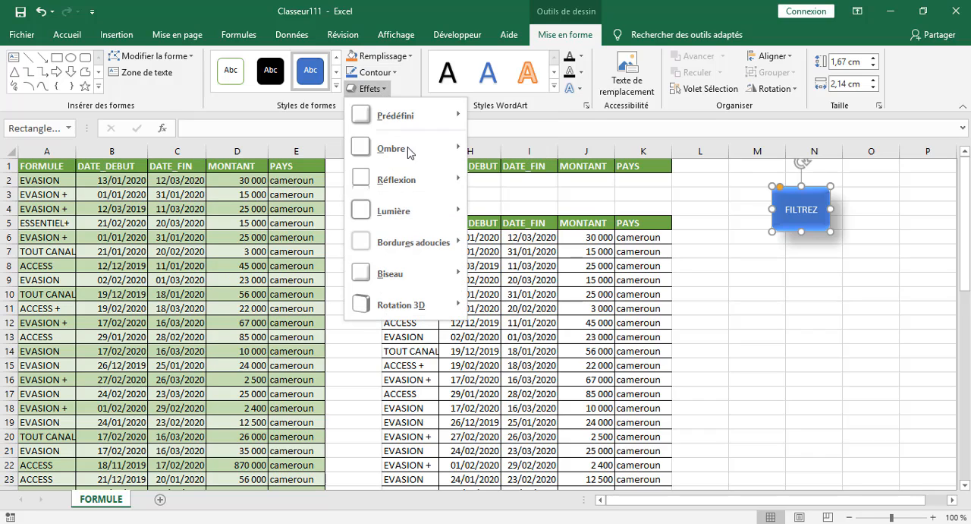
pyautogui.moveTo(435, 145)
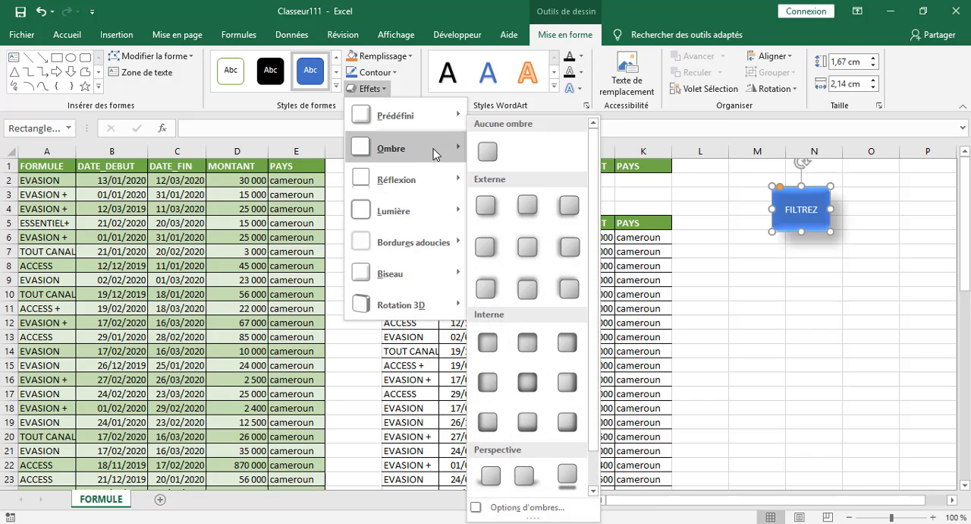
pyautogui.moveTo(429, 115)
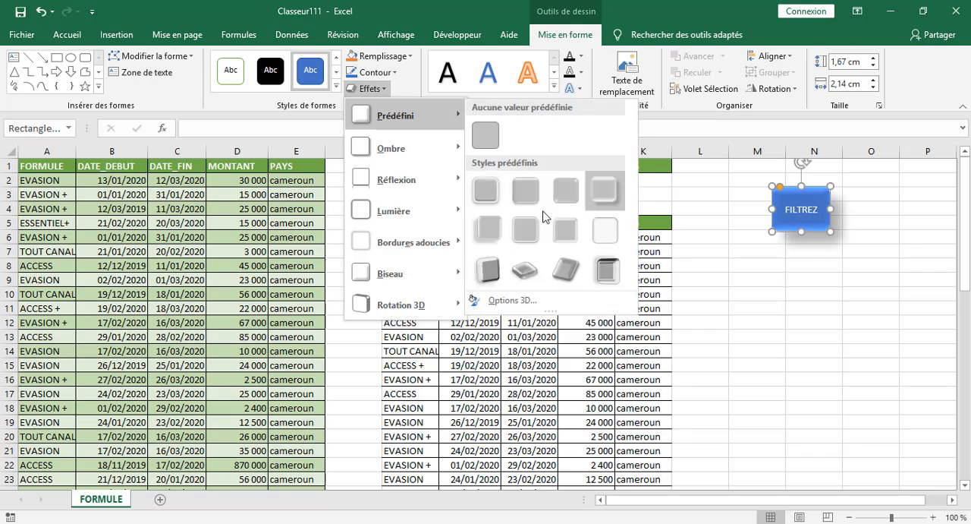
pyautogui.click(772, 322)
pyautogui.click(737, 264)
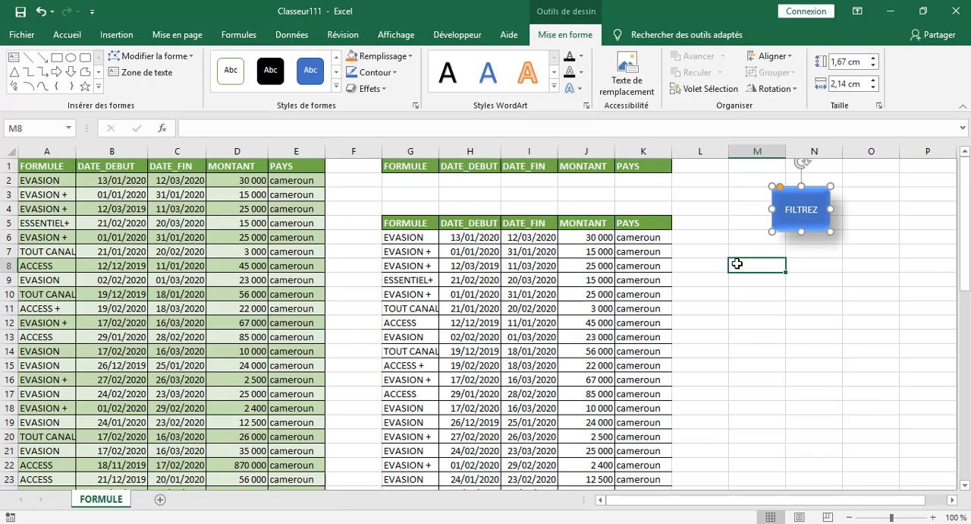
# Enter ACCESS as the FORMULE criterion in cell G2.
pyautogui.click(422, 181)
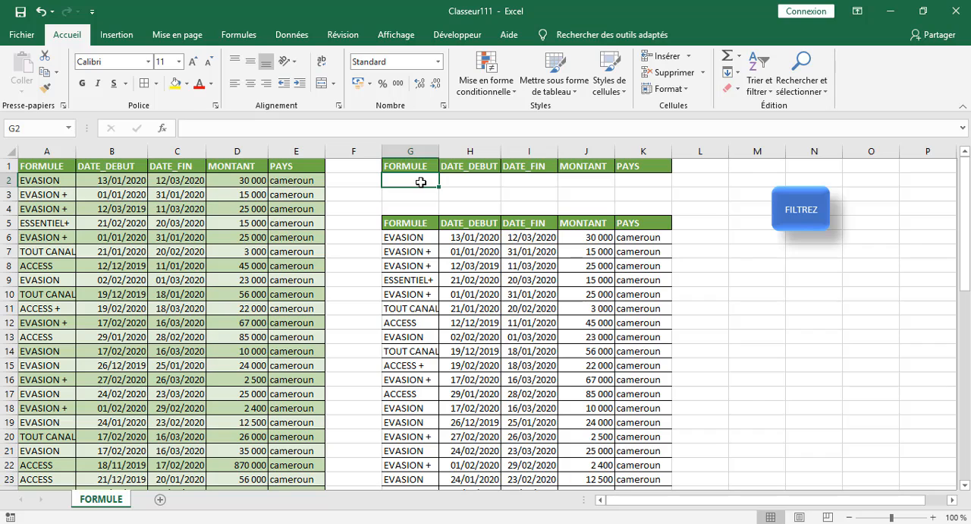
pyautogui.write('A')
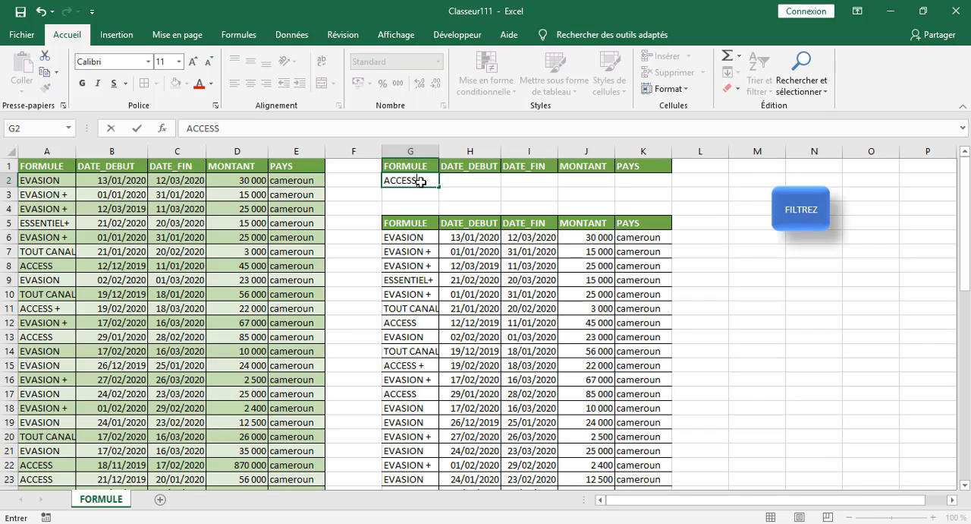
pyautogui.write('CCESS')
pyautogui.click(830, 320)
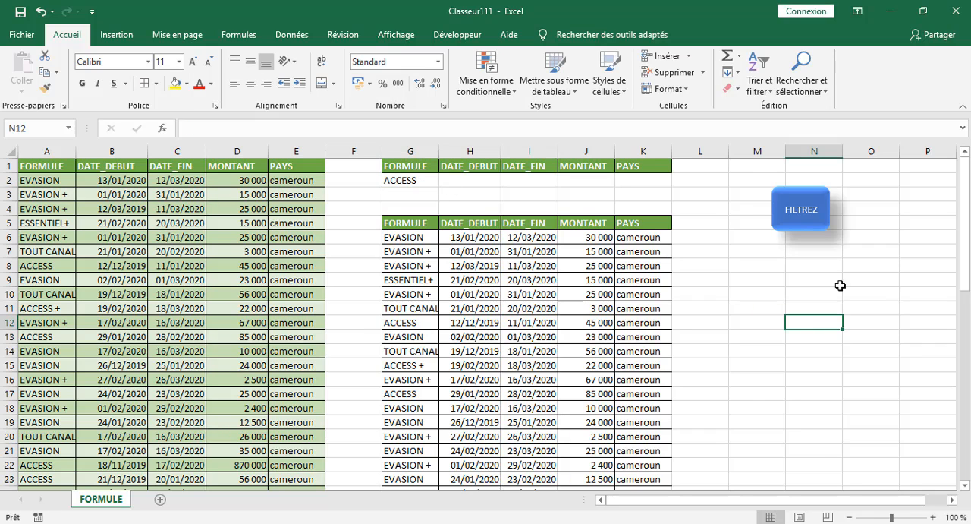
pyautogui.click(801, 217)
pyautogui.click(783, 270)
pyautogui.click(806, 317)
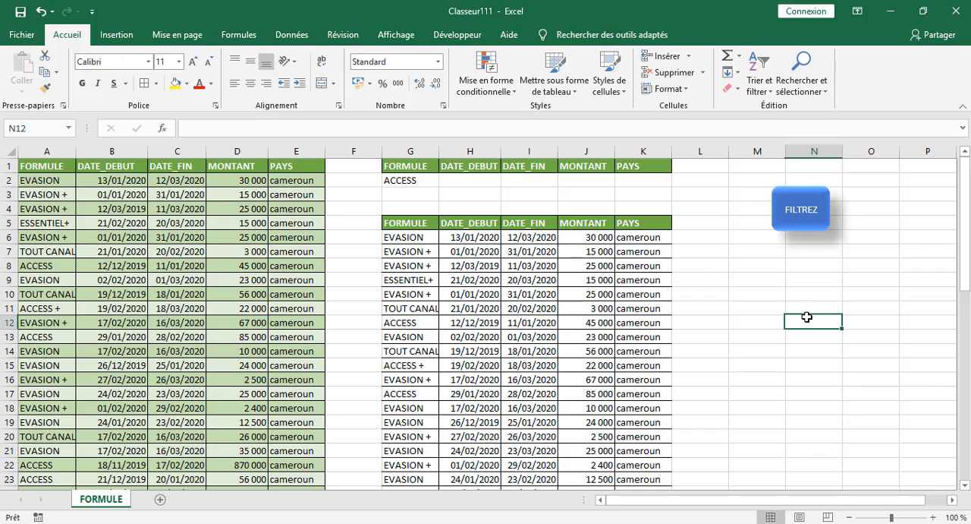
pyautogui.click(737, 200)
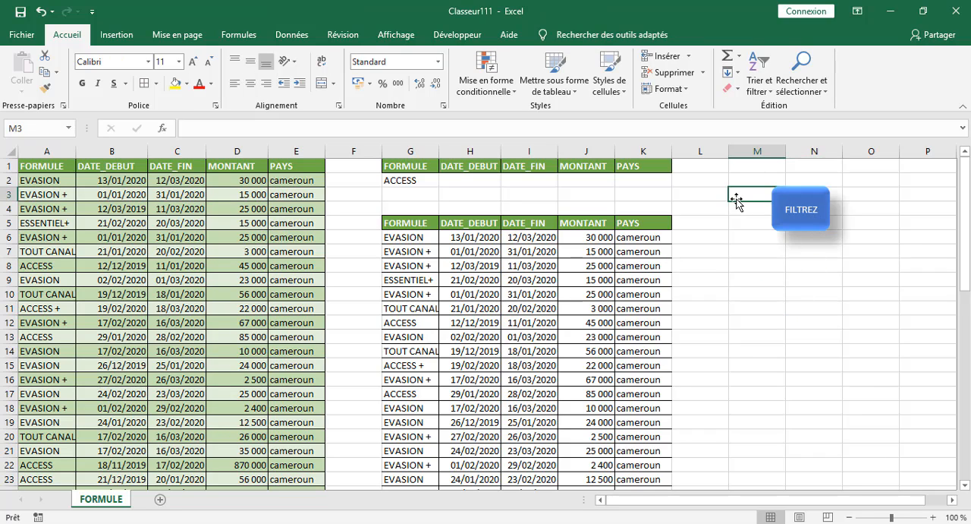
pyautogui.click(724, 251)
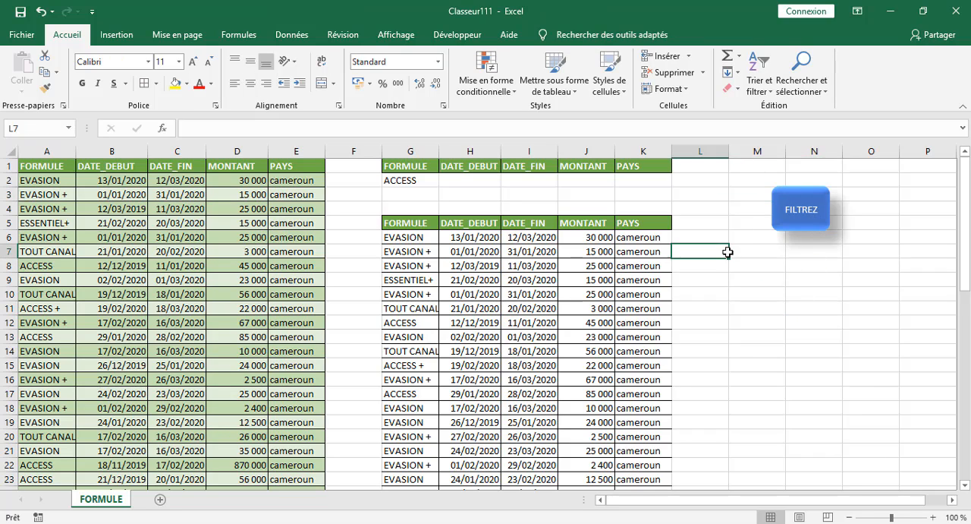
pyautogui.rightClick(795, 218)
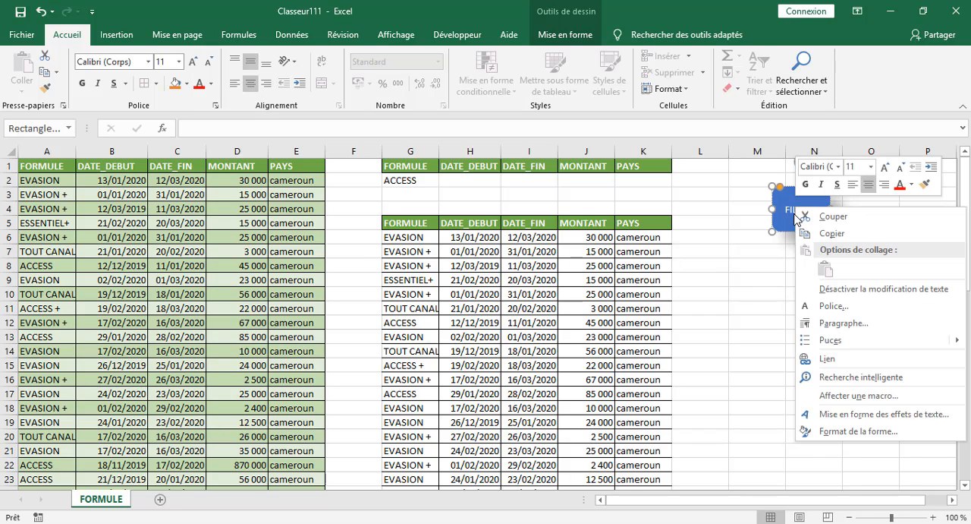
pyautogui.click(752, 243)
pyautogui.rightClick(796, 209)
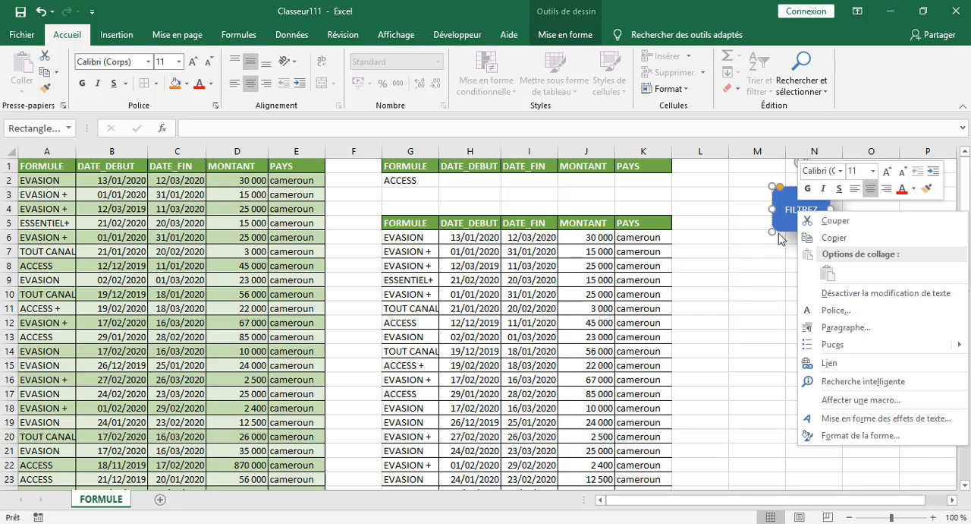
pyautogui.click(748, 273)
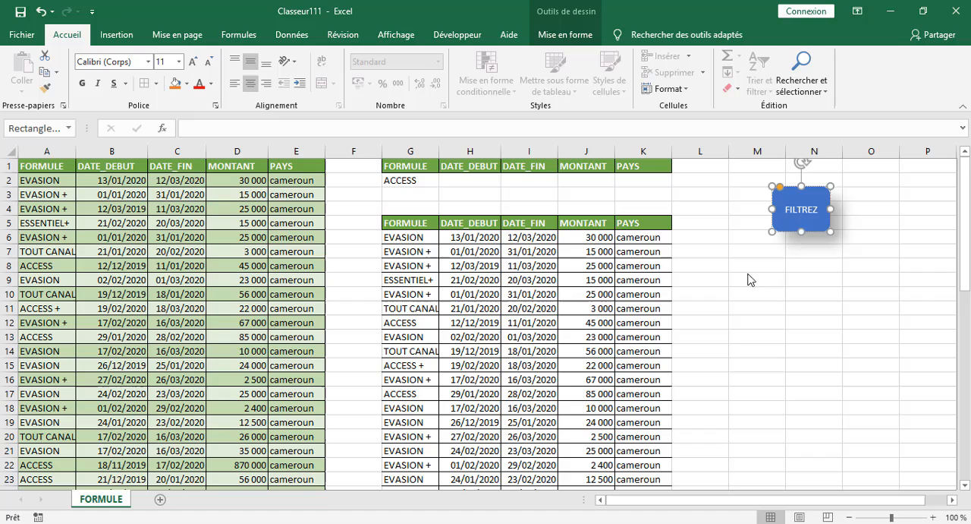
# Assign the FILTRE macro to the FILTREZ shape and deselect the shape.
pyautogui.rightClick(781, 227)
pyautogui.click(849, 438)
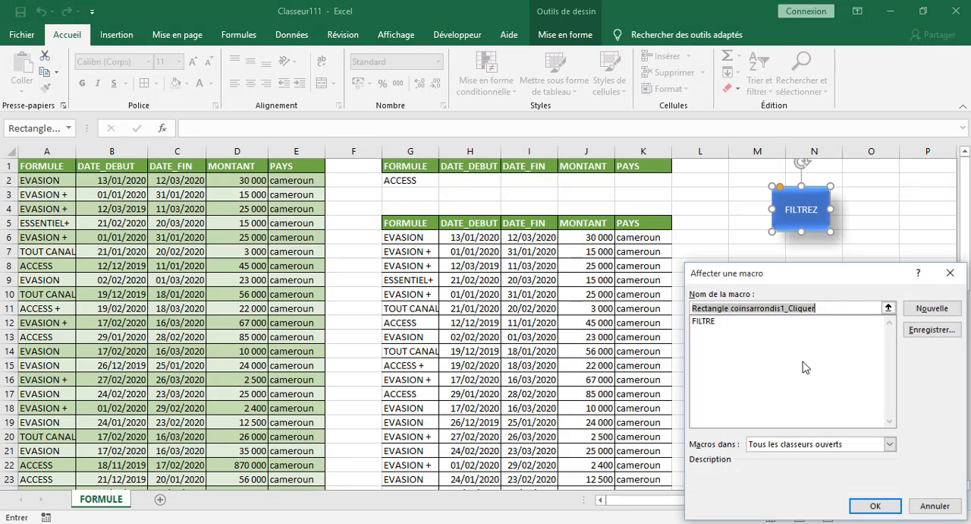
pyautogui.click(744, 321)
pyautogui.click(860, 507)
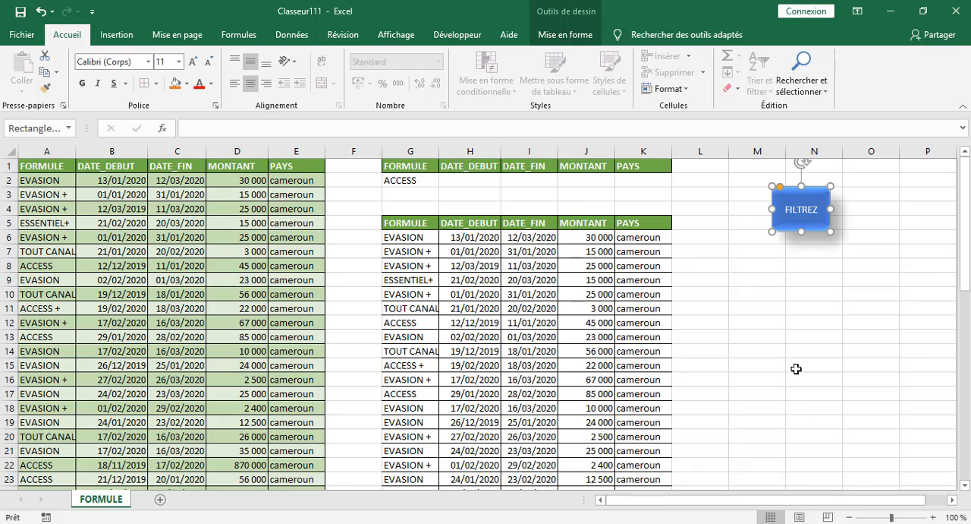
pyautogui.click(795, 351)
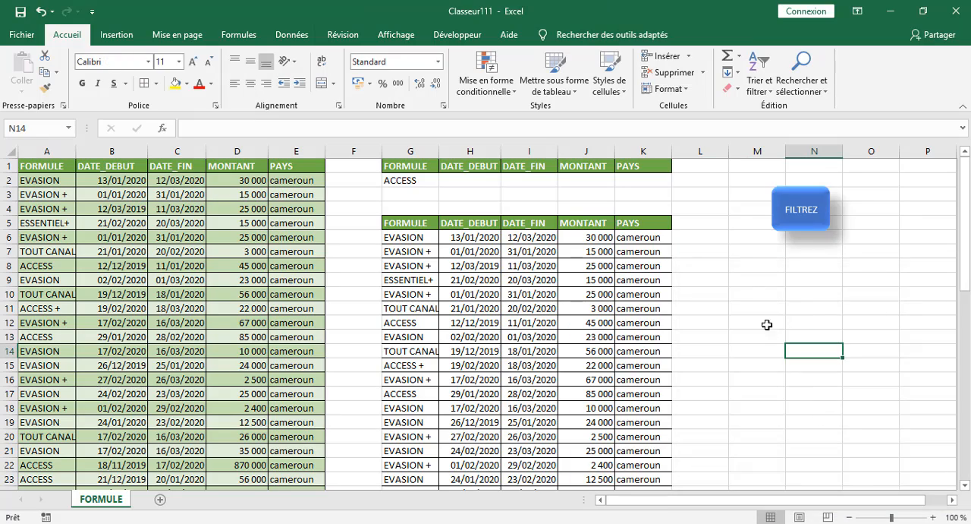
# Run the macro from the FILTREZ shape to extract the ACCESS rows, and look through the results.
pyautogui.click(819, 217)
pyautogui.scroll(-6, 766, 258)
pyautogui.scroll(6, 876, 264)
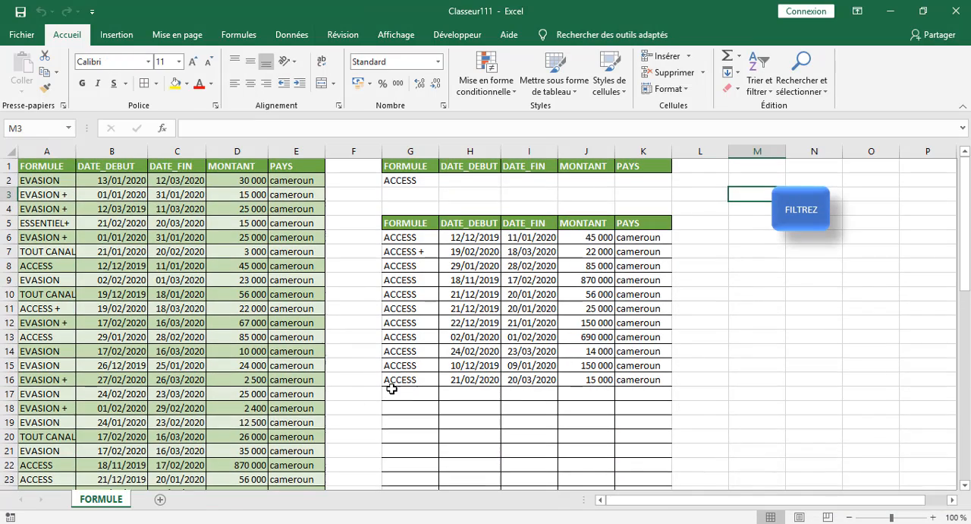
# Change the FORMULE criterion in cell G2 to ACCESS + and run the macro from the FILTREZ shape to extract the matching rows.
pyautogui.click(428, 181)
pyautogui.click(329, 129)
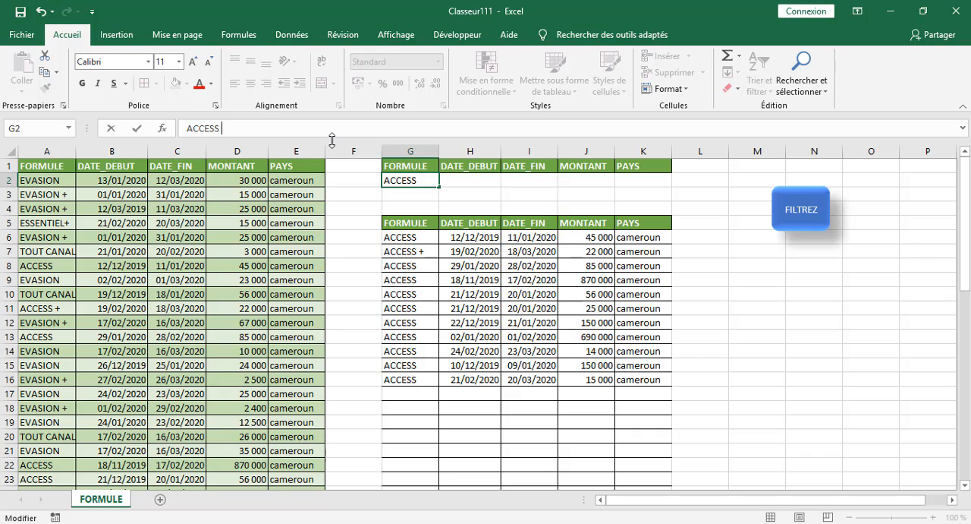
pyautogui.write('+')
pyautogui.click(748, 321)
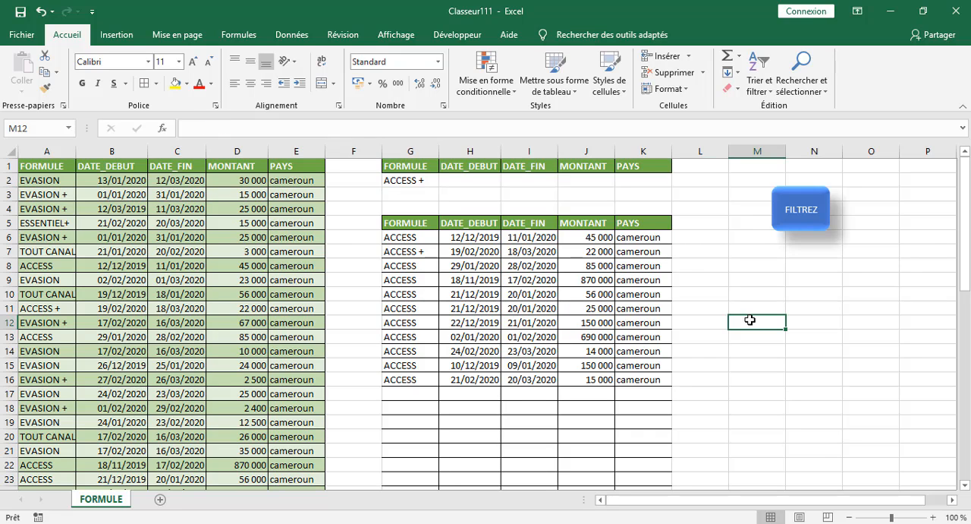
pyautogui.click(798, 225)
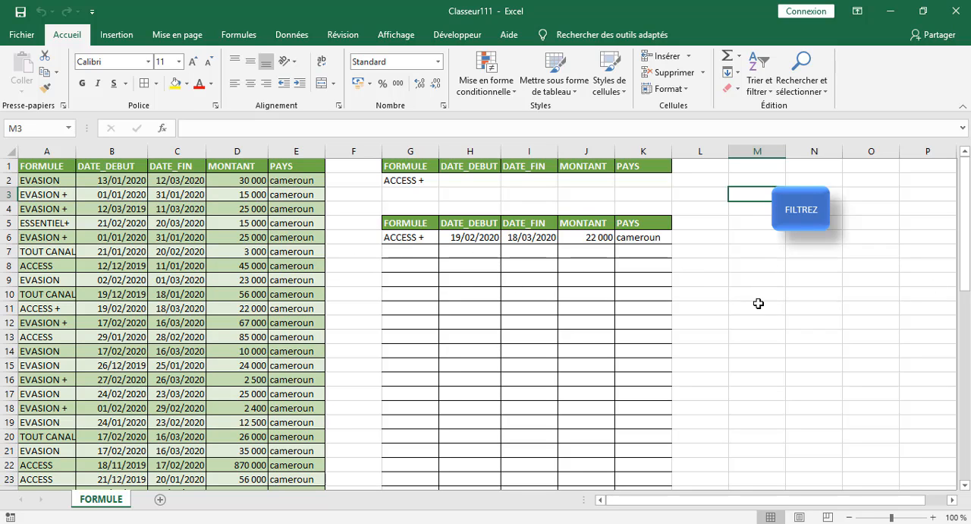
pyautogui.click(895, 280)
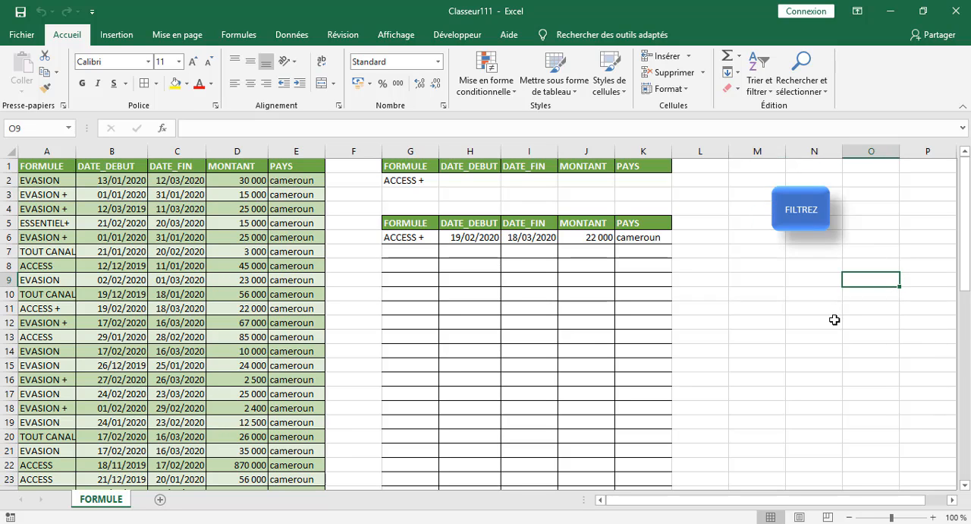
# Replace the FORMULE criterion in cell G2 with ESSENTIEL and run the FILTREZ shape's macro to extract the matching rows.
pyautogui.click(407, 184)
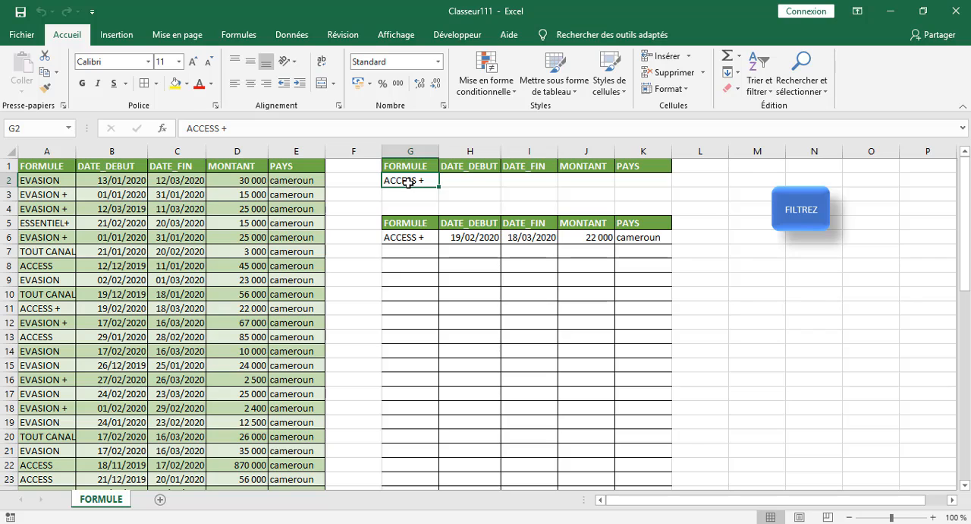
pyautogui.write('ESSENT')
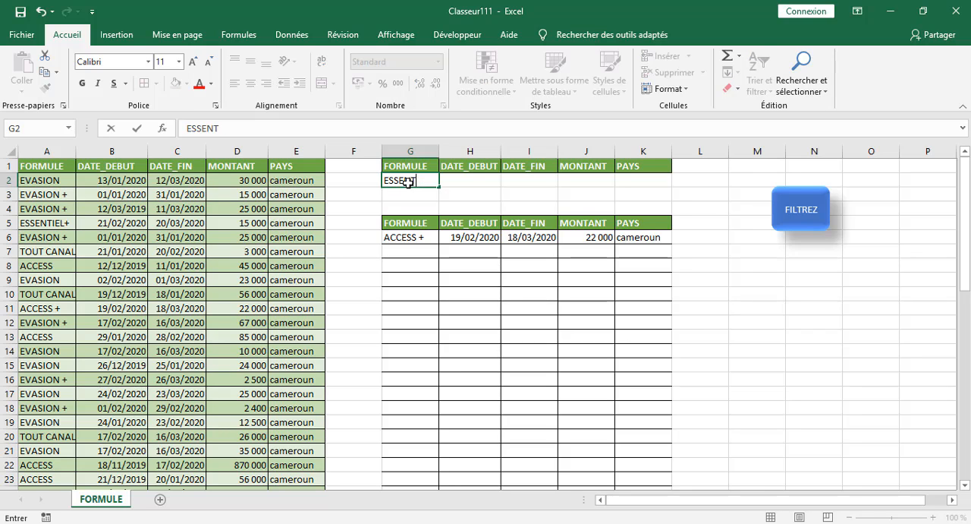
pyautogui.write('IEL')
pyautogui.click(809, 410)
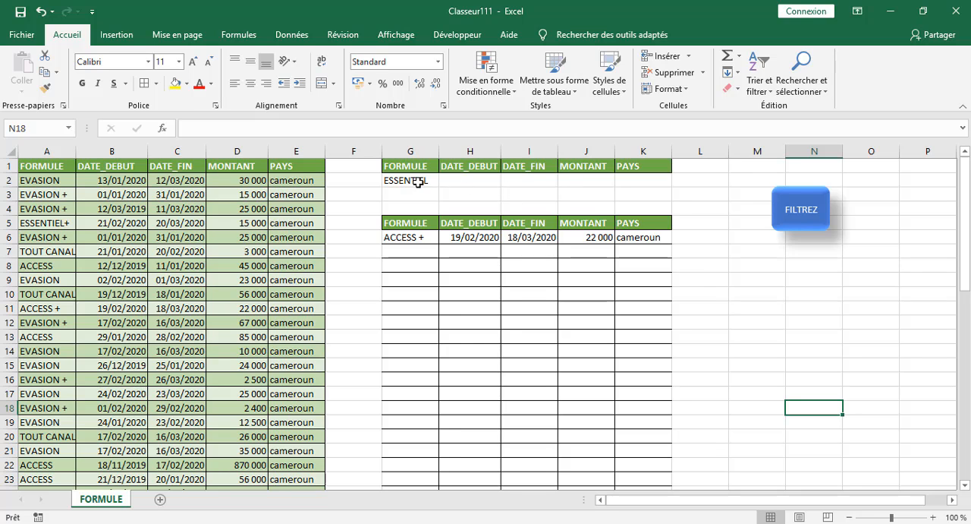
pyautogui.click(809, 213)
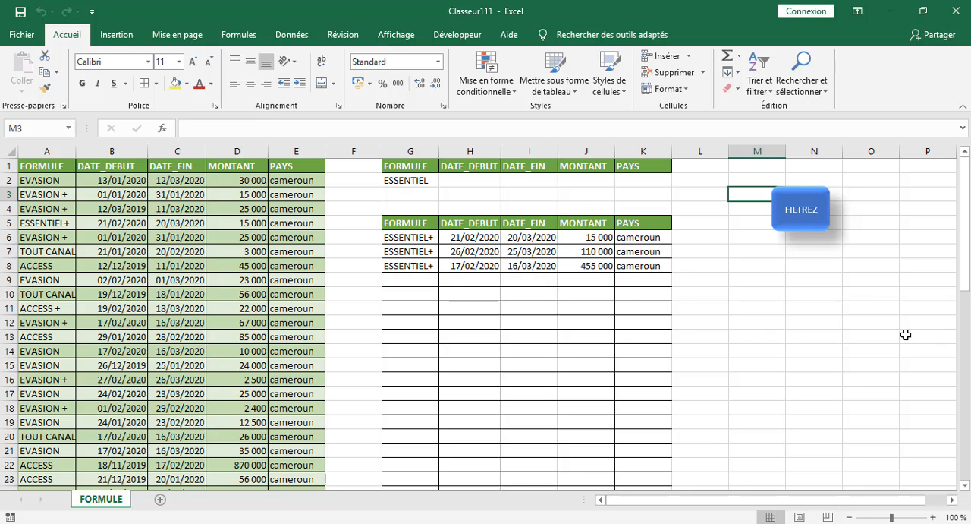
pyautogui.moveTo(869, 334); pyautogui.dragTo(808, 321)
# Extract the rows for the FORMULE criterion TOUT CANAL with the FILTREZ shape and autofit the width of column G.
pyautogui.click(411, 183)
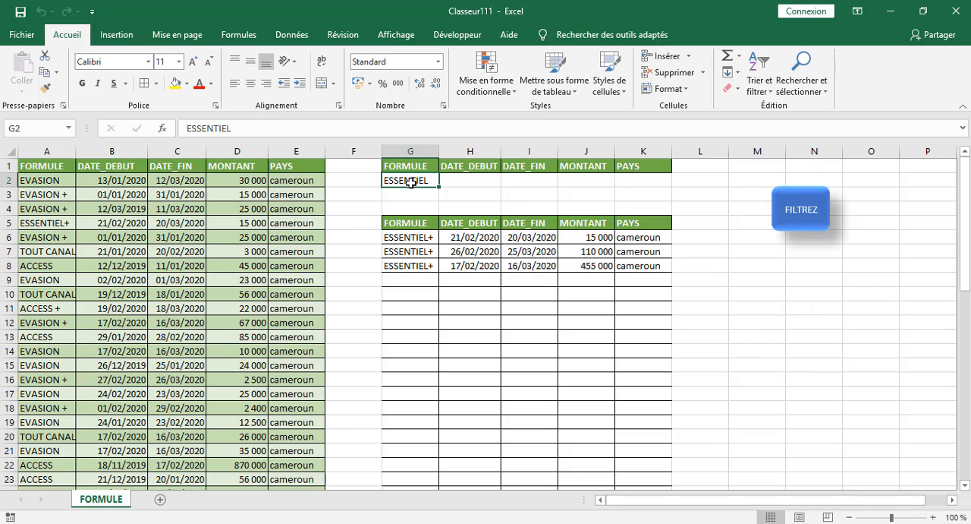
pyautogui.write('TOUT')
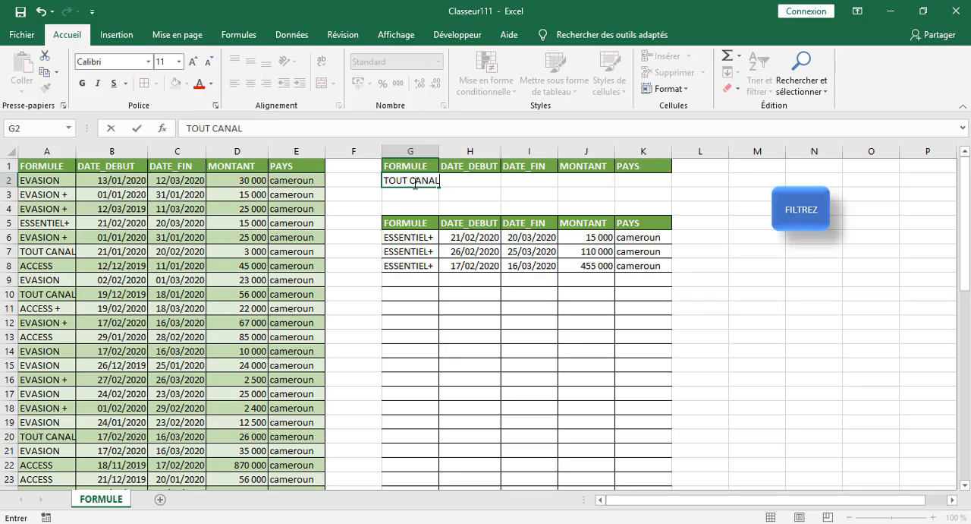
pyautogui.write(' CANAL')
pyautogui.click(789, 400)
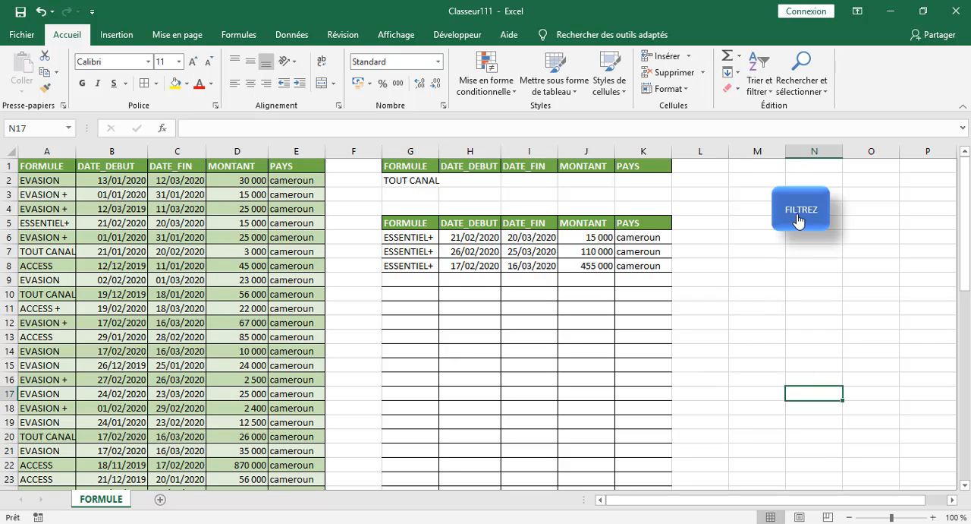
pyautogui.click(799, 213)
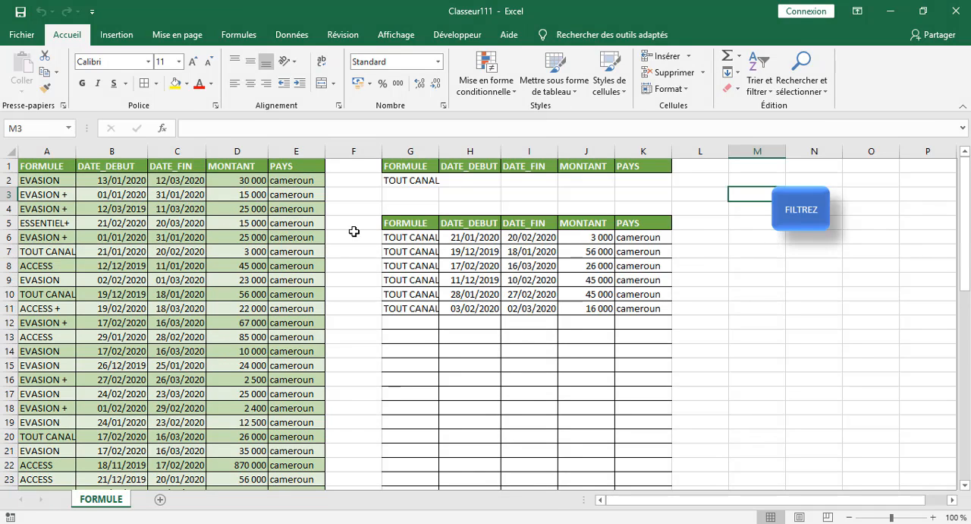
pyautogui.doubleClick(443, 150)
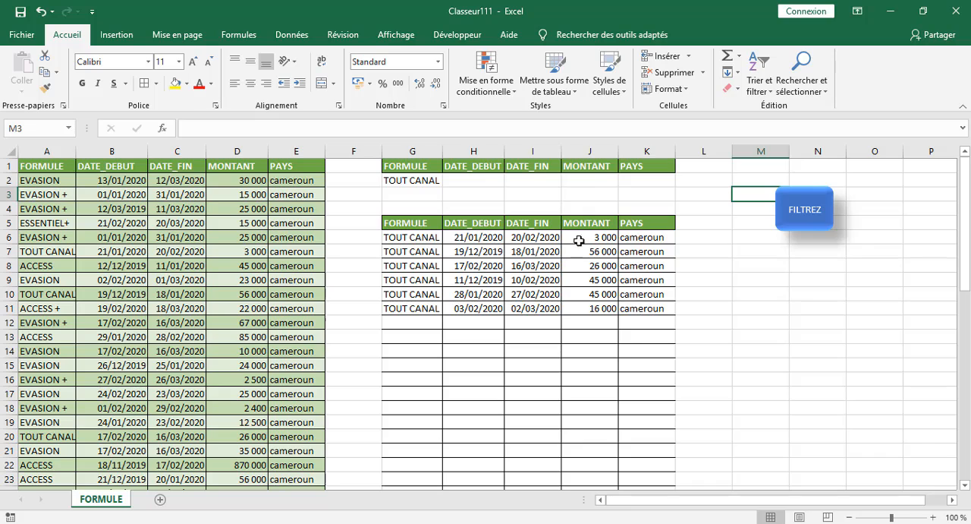
# Add >40000 as the MONTANT criterion in cell J2 and run the macro from the FILTREZ shape.
pyautogui.click(583, 185)
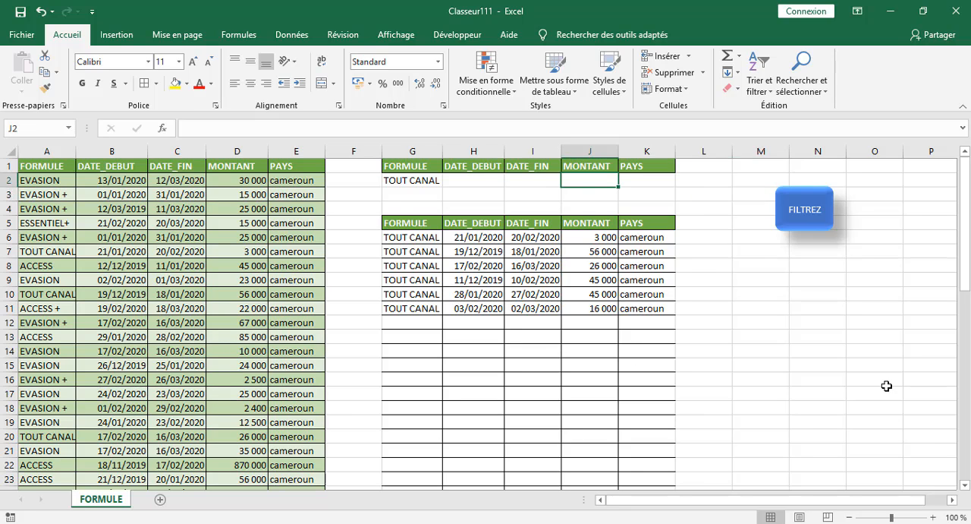
pyautogui.write('<')
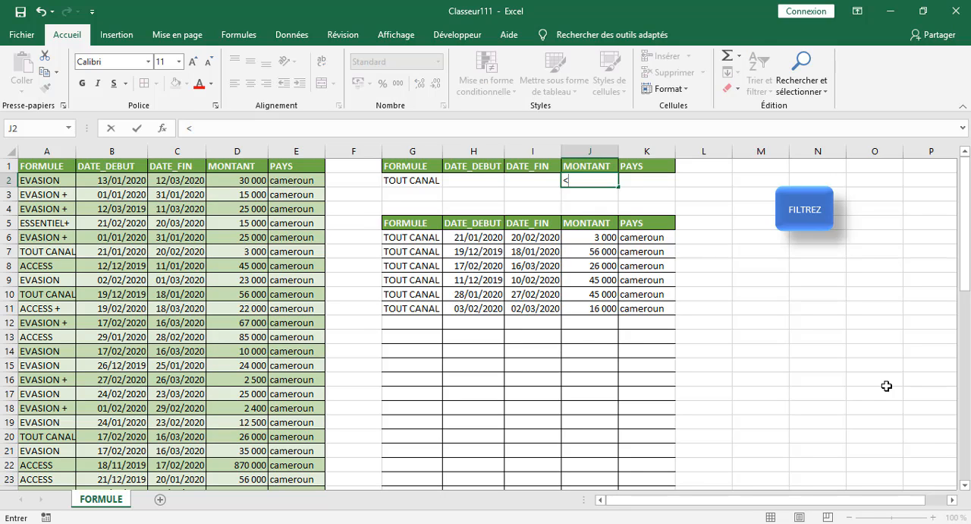
pyautogui.write('>')
pyautogui.write('40000')
pyautogui.click(730, 292)
pyautogui.click(796, 225)
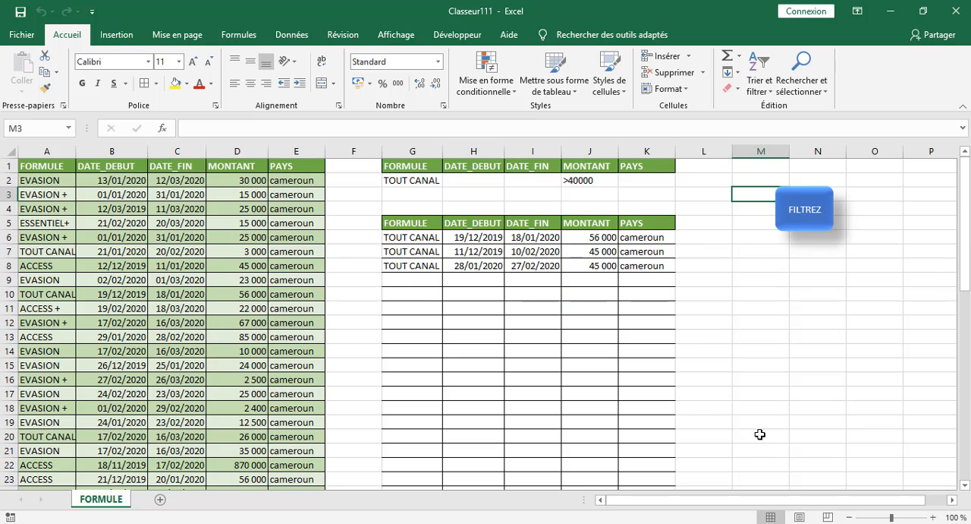
# Replace the MONTANT criterion in cell J2 with >=45000 and rerun the extraction from the FILTREZ shape.
pyautogui.click(583, 180)
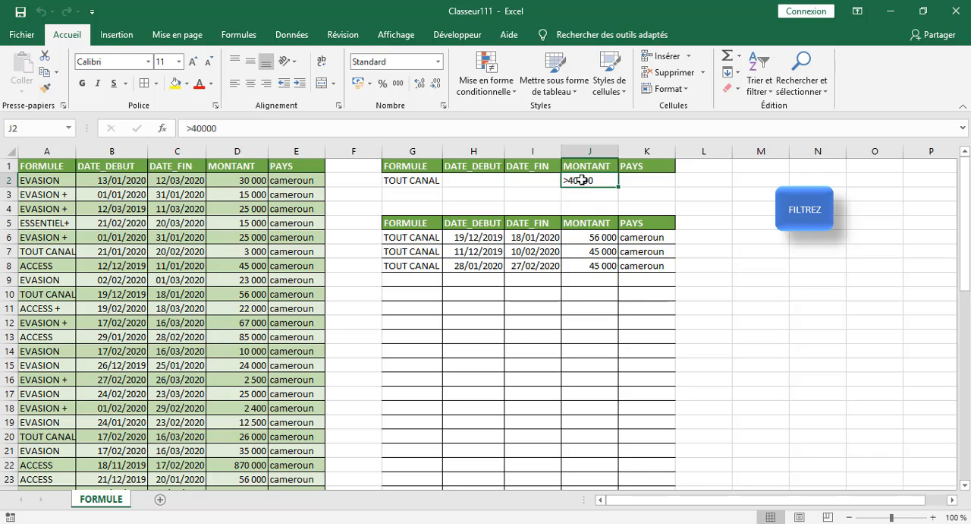
pyautogui.write('>')
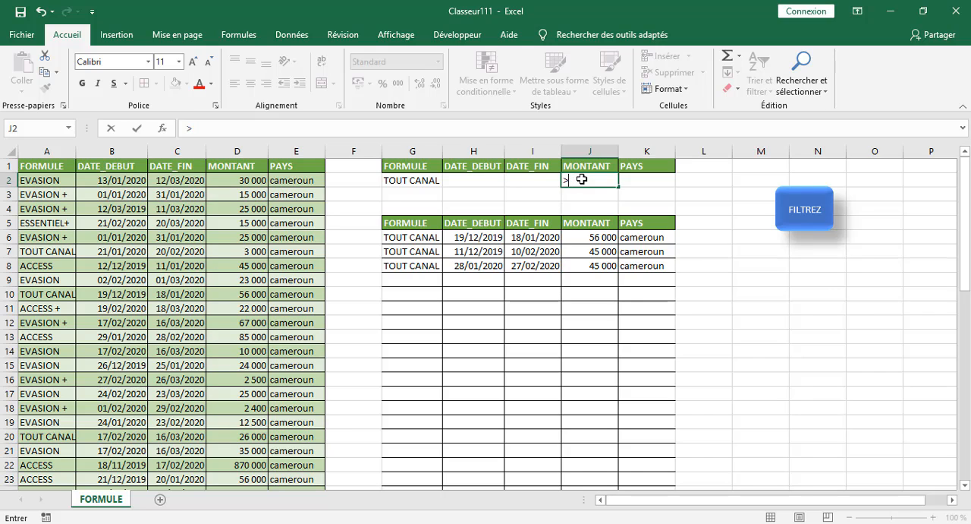
pyautogui.write('=45000')
pyautogui.click(736, 251)
pyautogui.click(786, 217)
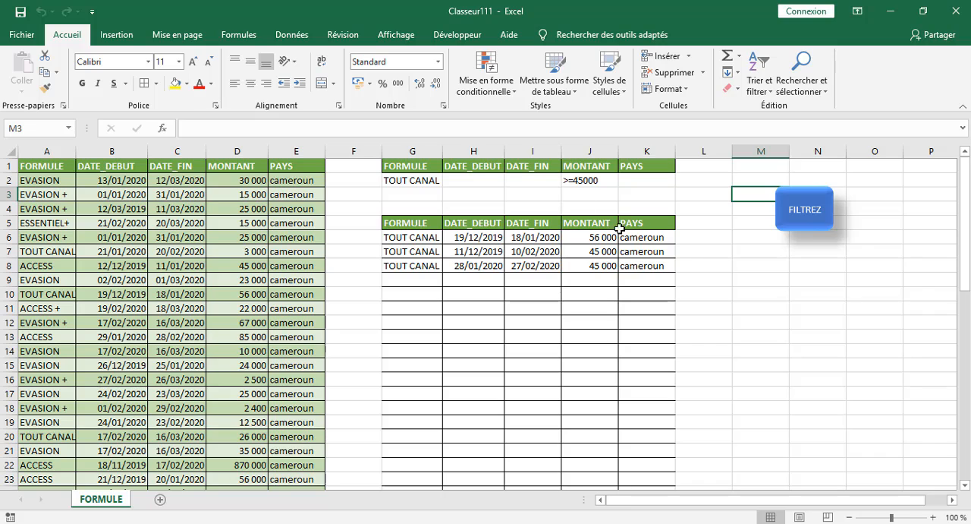
# Clear the MONTANT criterion from cell J2.
pyautogui.click(840, 332)
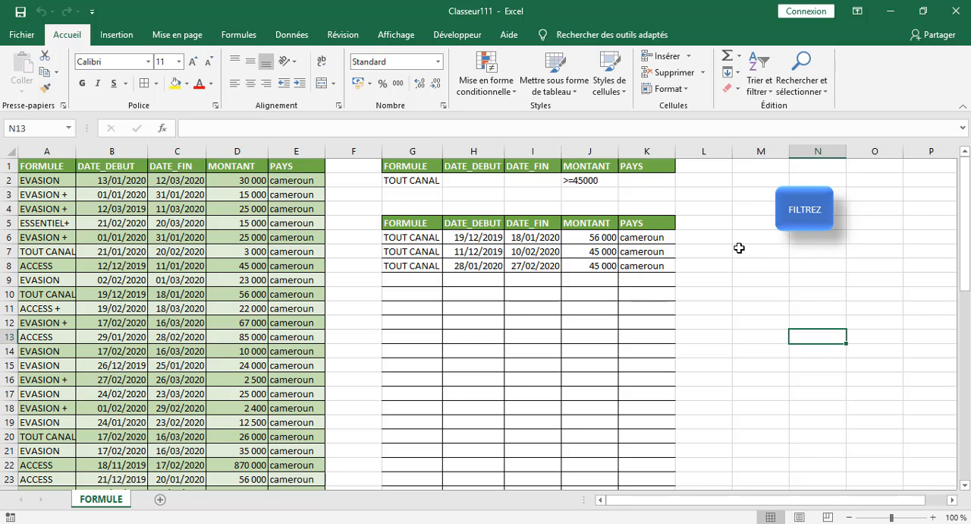
pyautogui.click(573, 180)
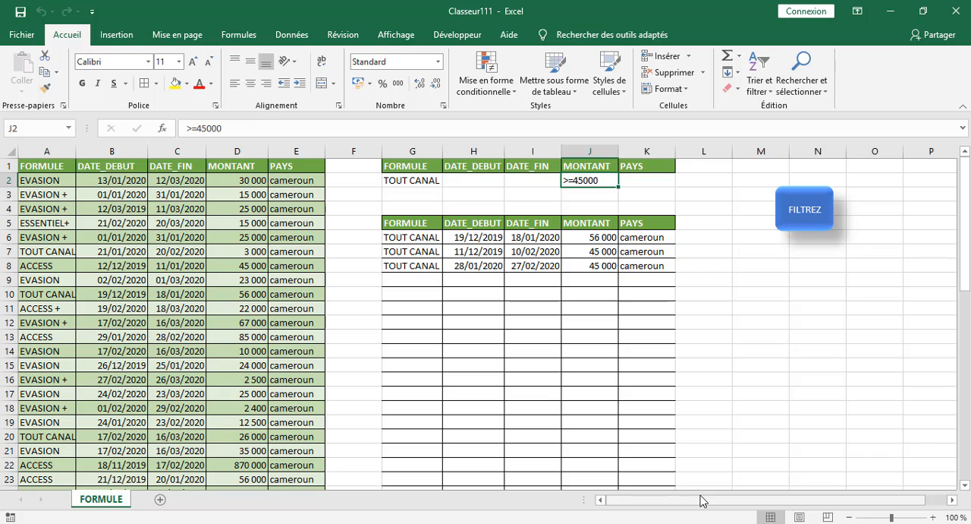
pyautogui.press('BackSpace')
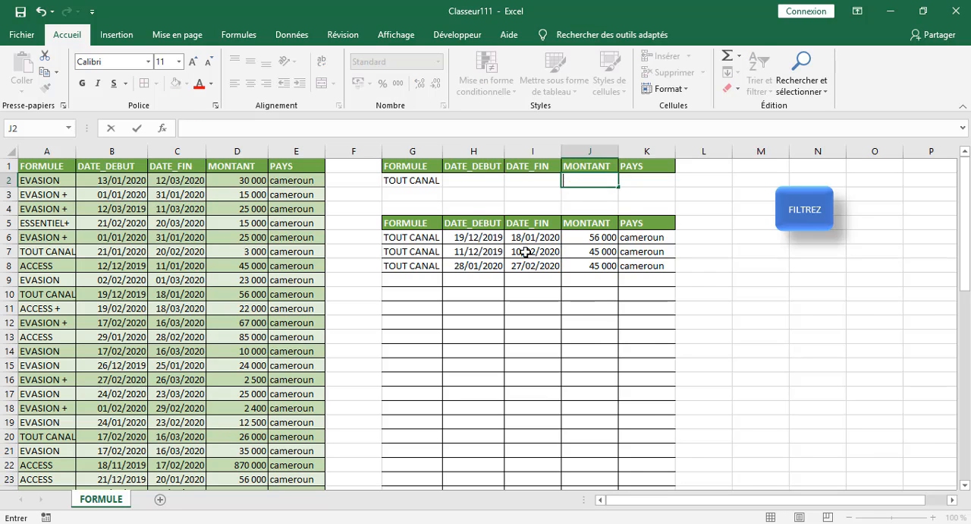
# Enter >10/01/2020 as the DATE_DEBUT criterion in cell H2 and run the macro from the FILTREZ shape.
pyautogui.click(458, 179)
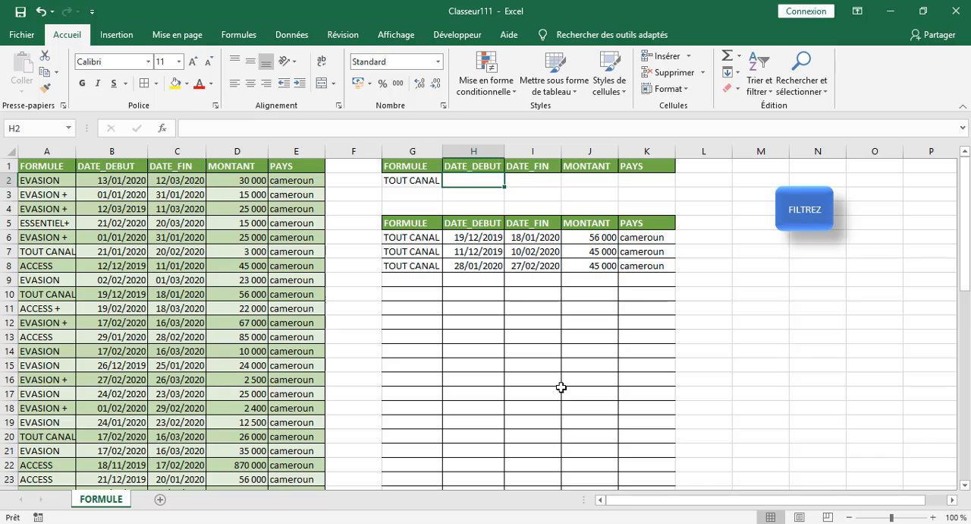
pyautogui.write('>')
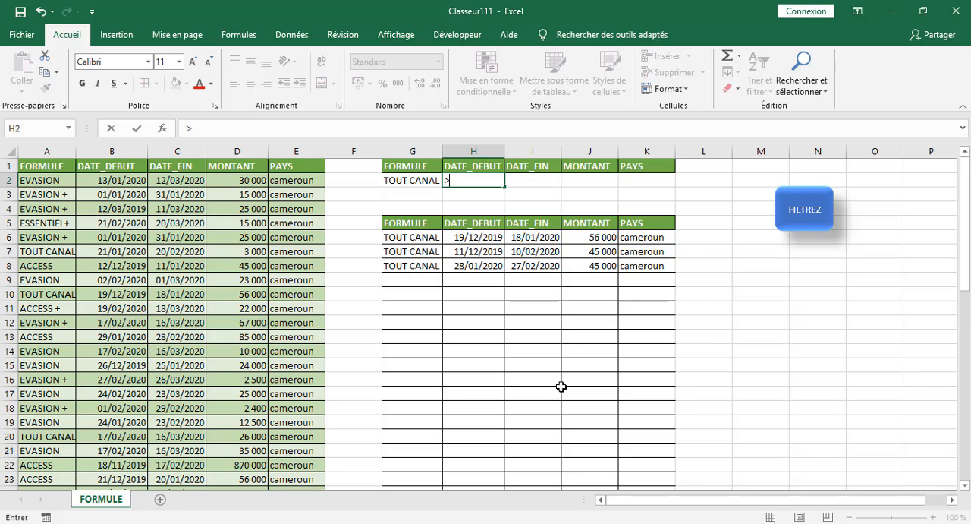
pyautogui.write('10§')
pyautogui.press('BackSpace')
pyautogui.write('/01/2020')
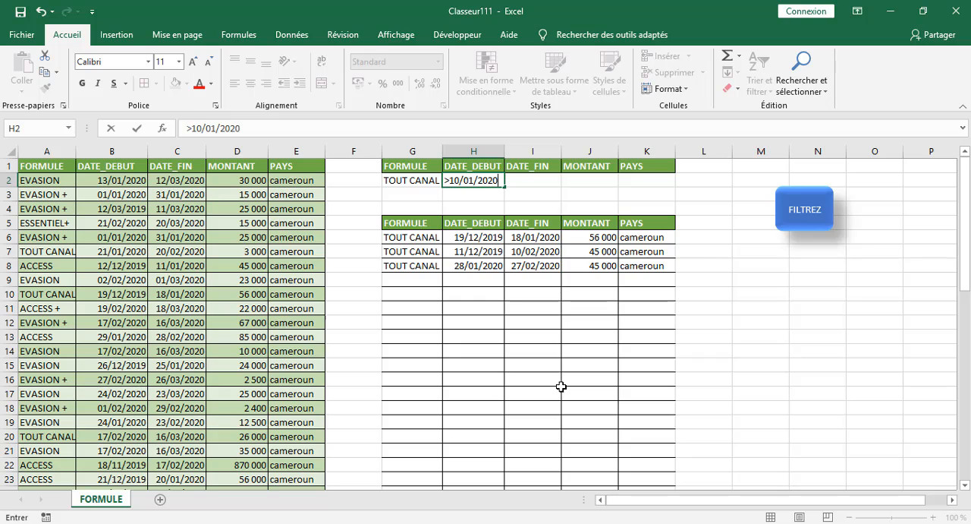
pyautogui.click(742, 311)
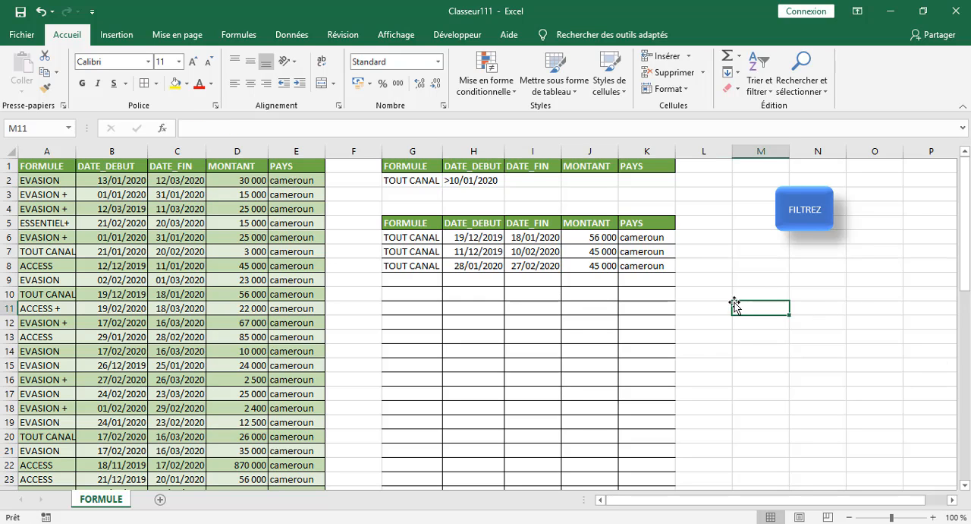
pyautogui.click(795, 211)
pyautogui.scroll(-6, 731, 314)
pyautogui.scroll(6, 730, 314)
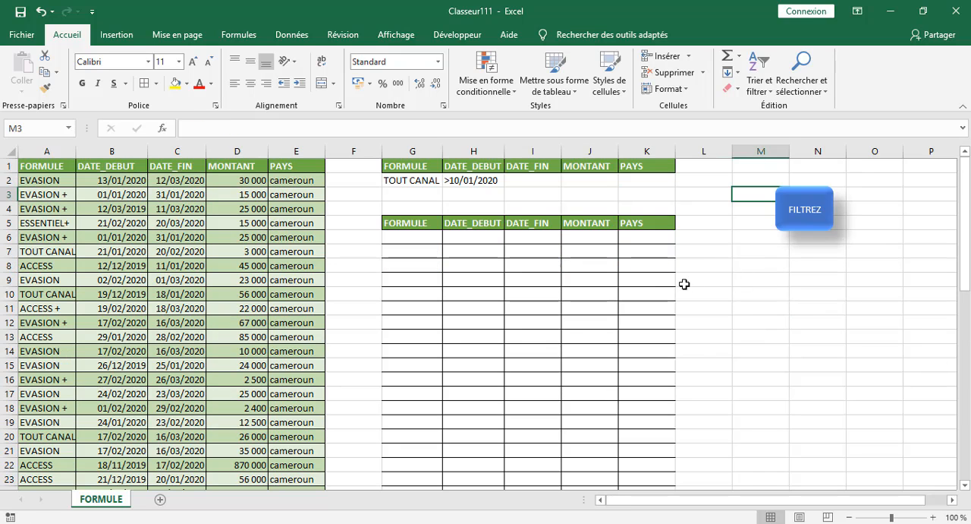
# Clear the DATE_DEBUT criterion from cell H2 and rerun the FILTREZ macro with only the TOUT CANAL criterion.
pyautogui.click(422, 237)
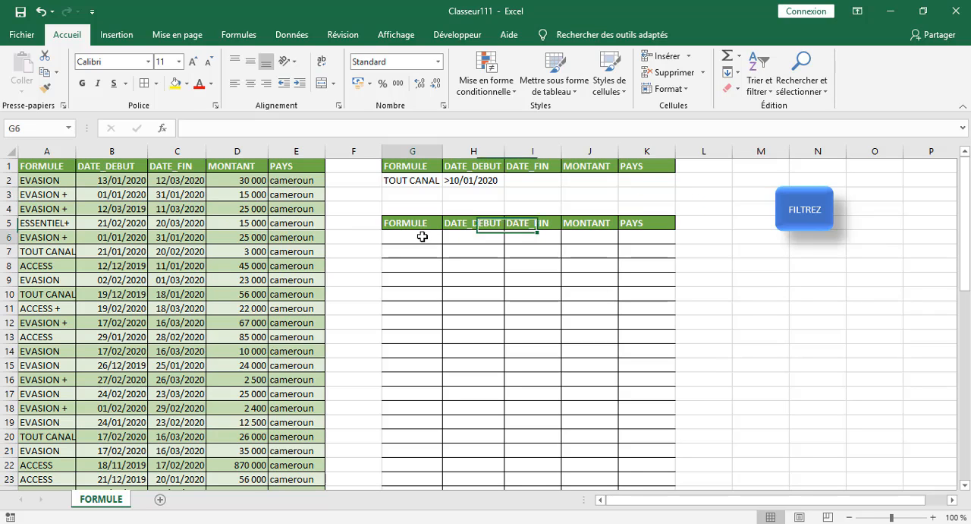
pyautogui.click(464, 238)
pyautogui.click(491, 183)
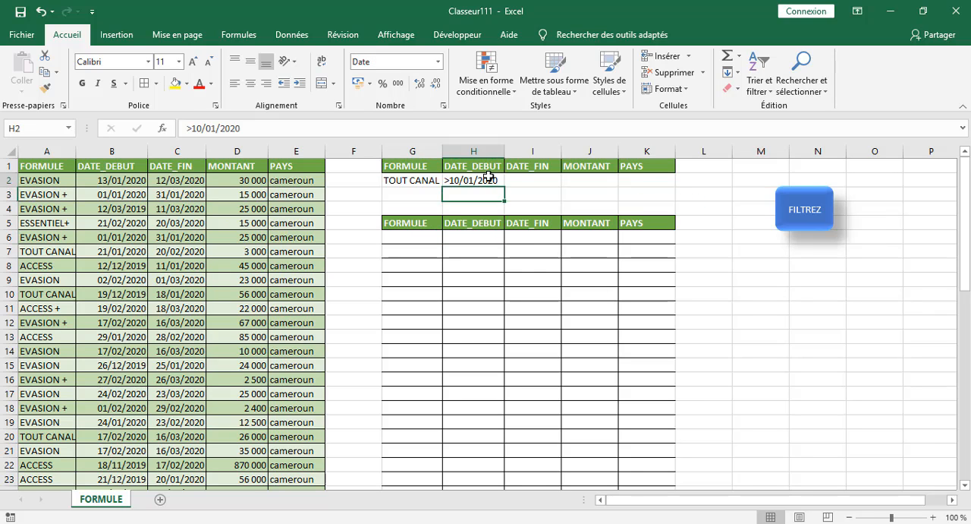
pyautogui.press('BackSpace')
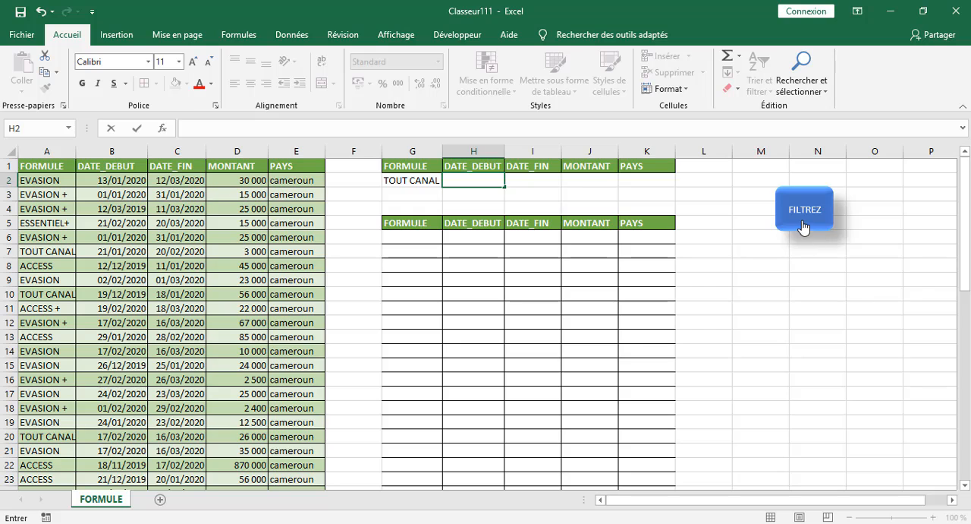
pyautogui.click(807, 225)
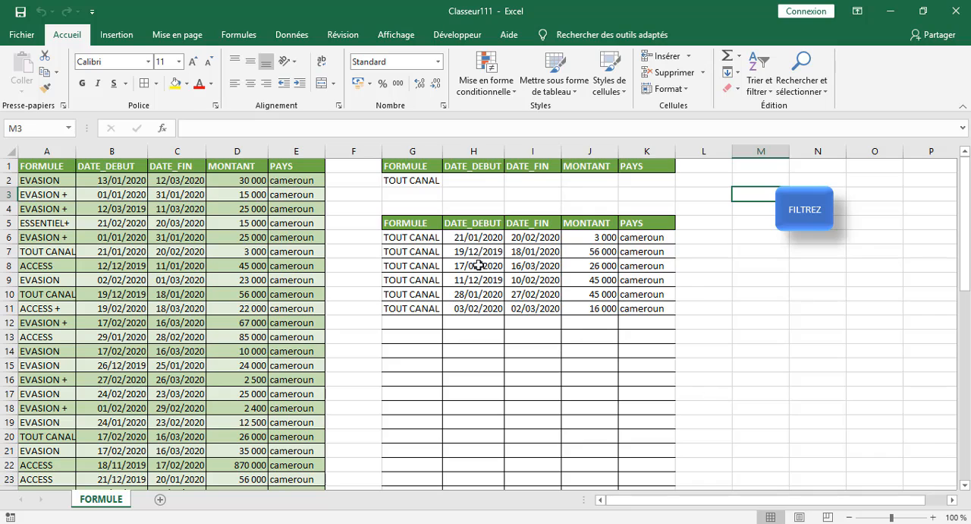
# Try to extract the TOUT CANAL rows with >10/01/2020 as the DATE_DEBUT criterion in cell H2, using the FILTREZ shape.
pyautogui.click(478, 180)
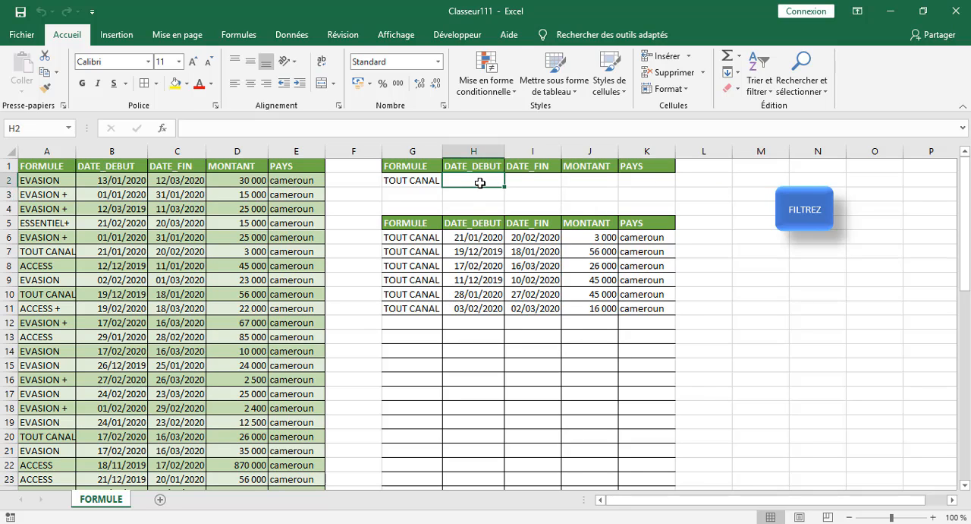
pyautogui.write('>')
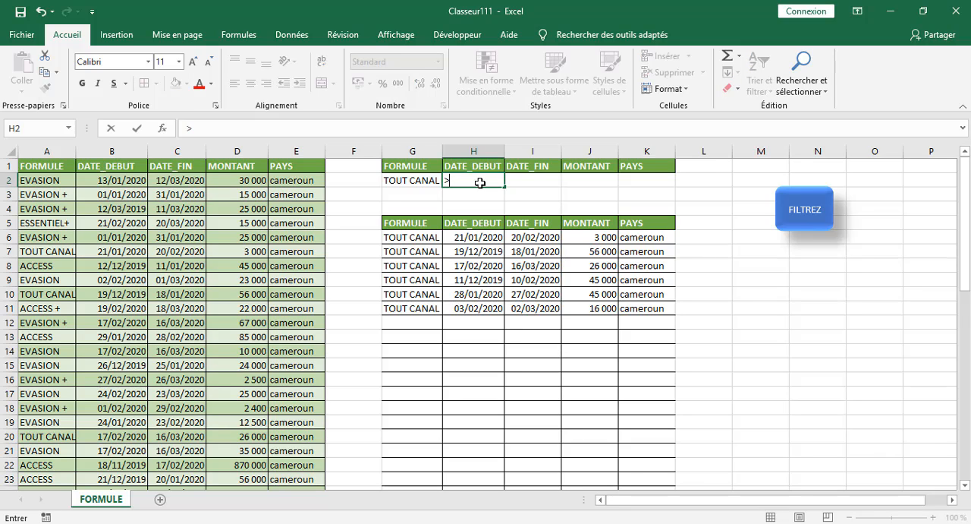
pyautogui.write('10')
pyautogui.write('/01/2020')
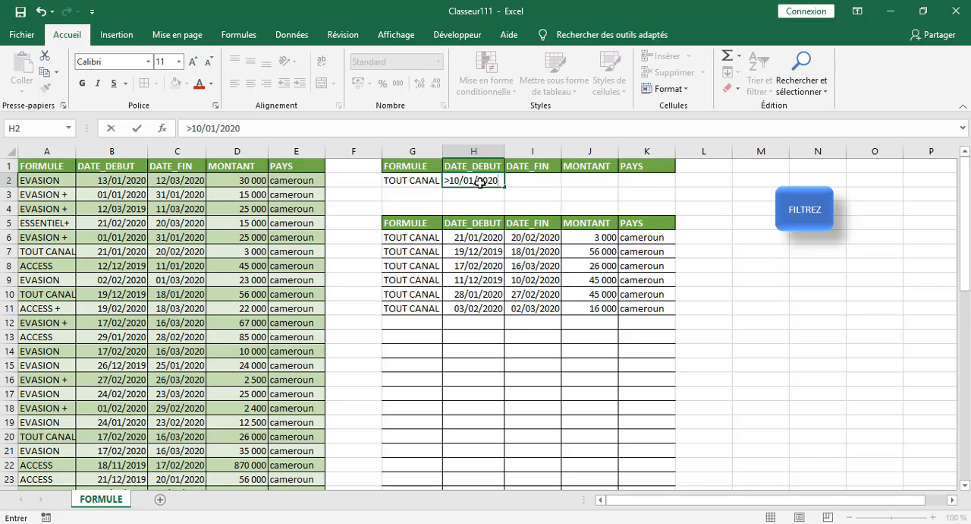
pyautogui.click(787, 390)
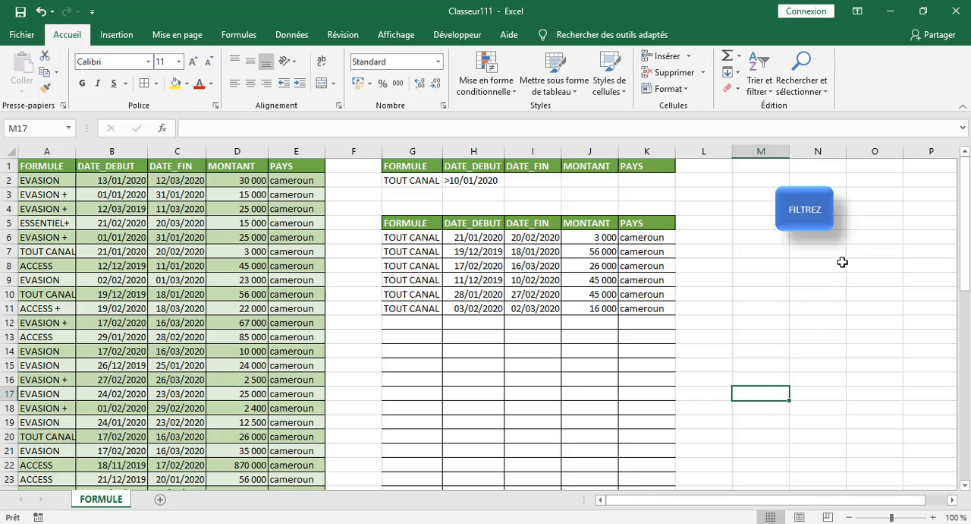
pyautogui.click(816, 223)
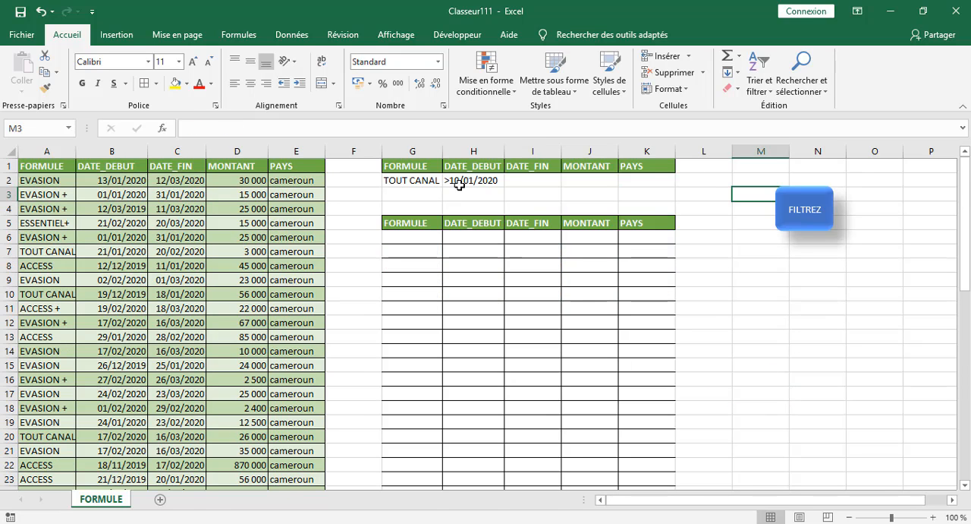
# Add a space after the > sign in the DATE_DEBUT criterion in cell H2 and rerun the FILTREZ macro.
pyautogui.click(459, 183)
pyautogui.click(192, 128)
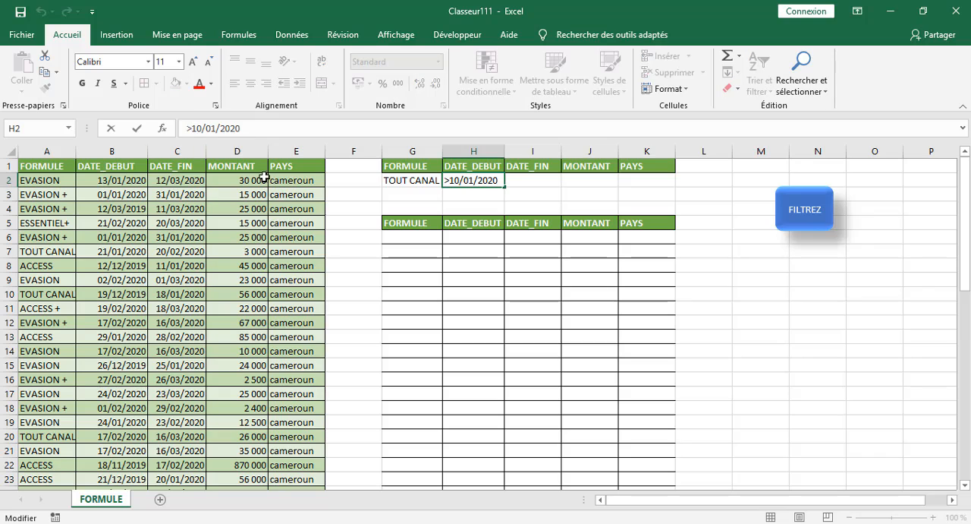
pyautogui.click(780, 311)
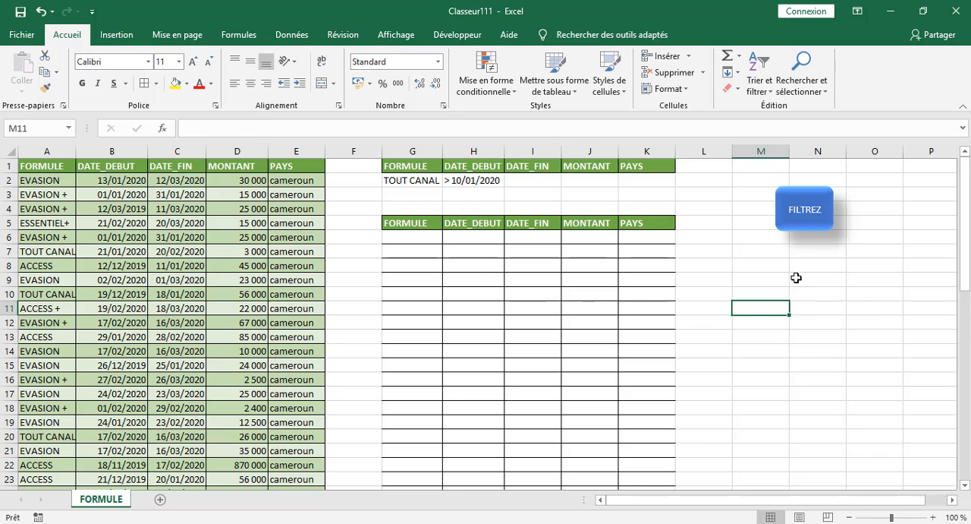
pyautogui.click(772, 273)
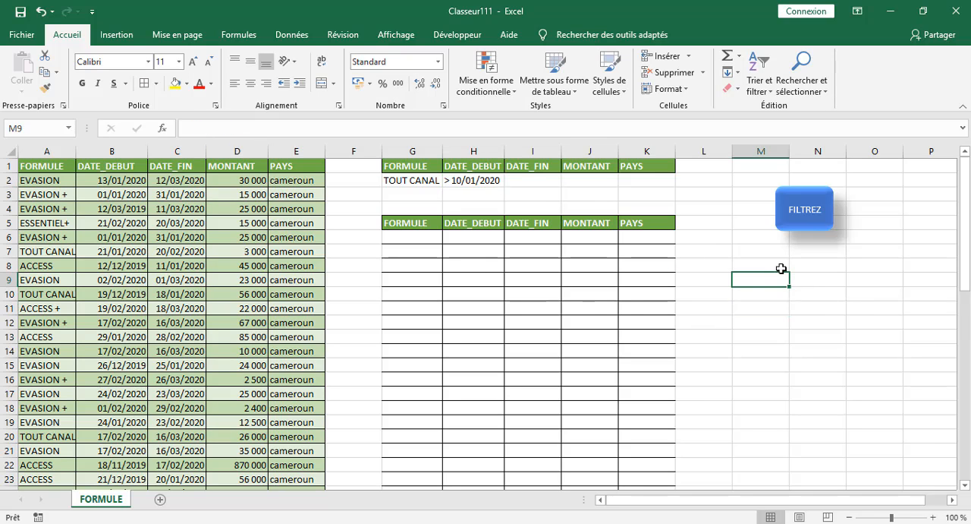
pyautogui.click(802, 210)
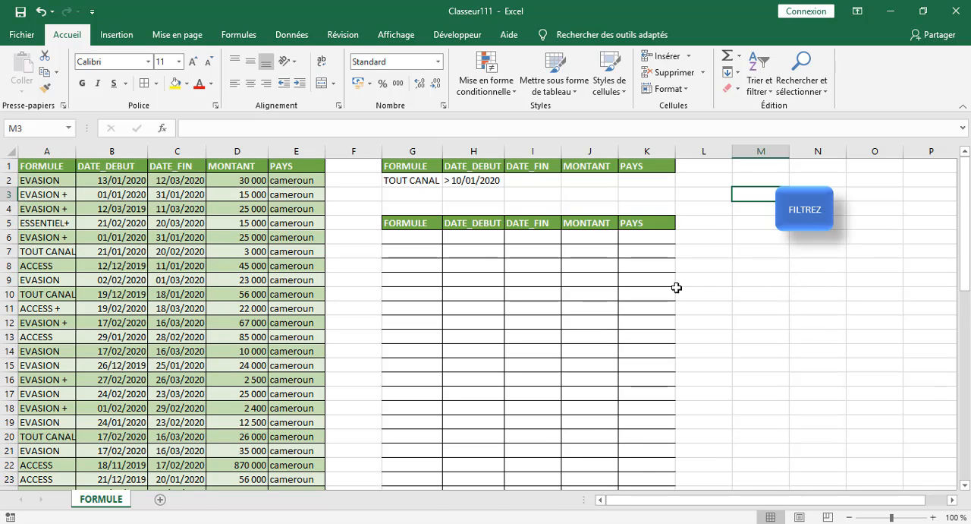
pyautogui.click(473, 180)
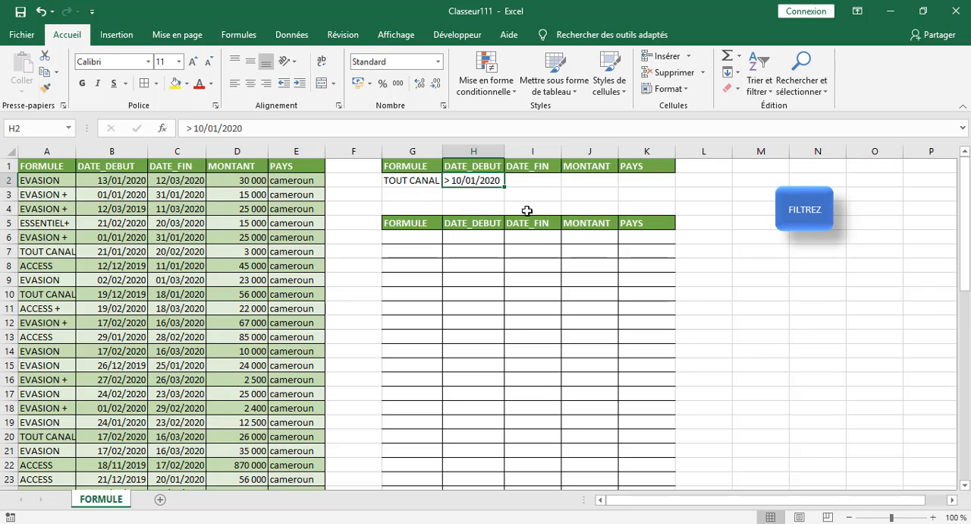
# Enter the date 10/01/2020 in empty cell N8.
pyautogui.click(821, 267)
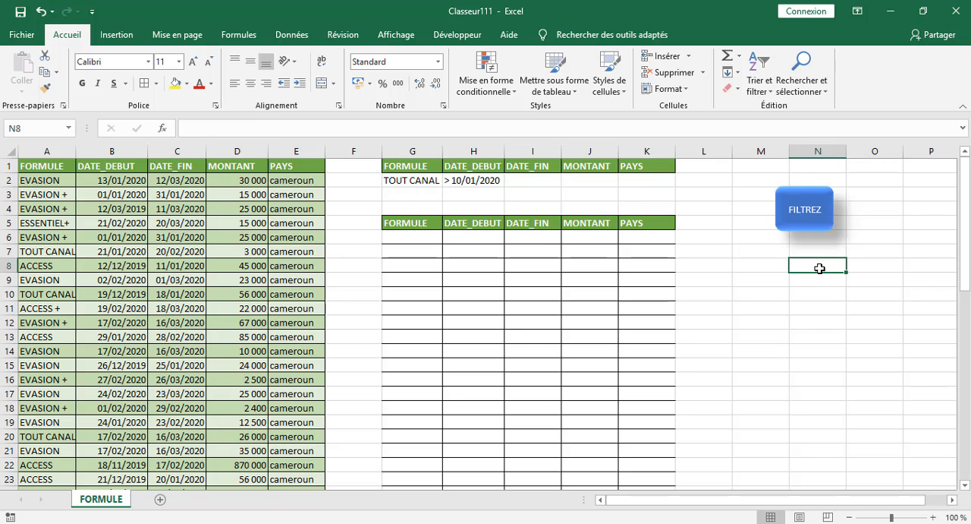
pyautogui.write('10')
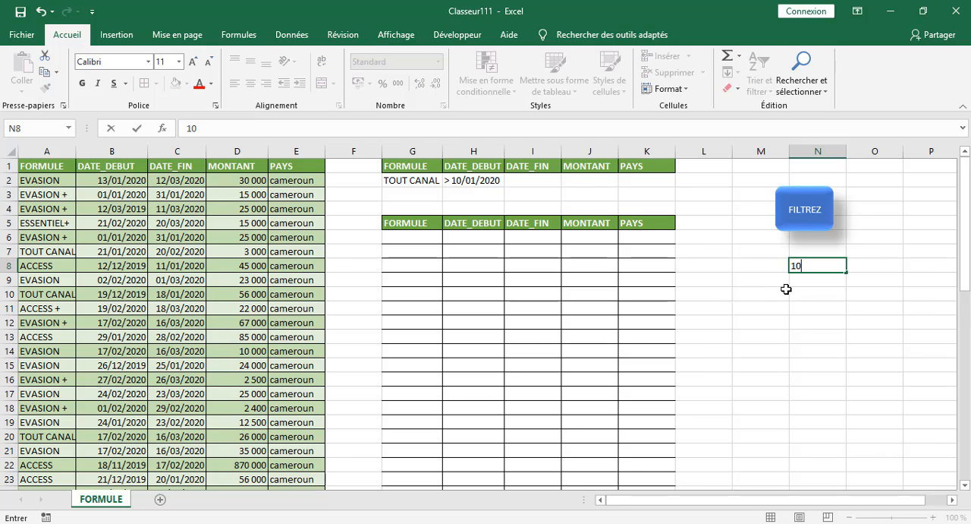
pyautogui.write('/0120')
pyautogui.press('BackSpace')
pyautogui.press('BackSpace')
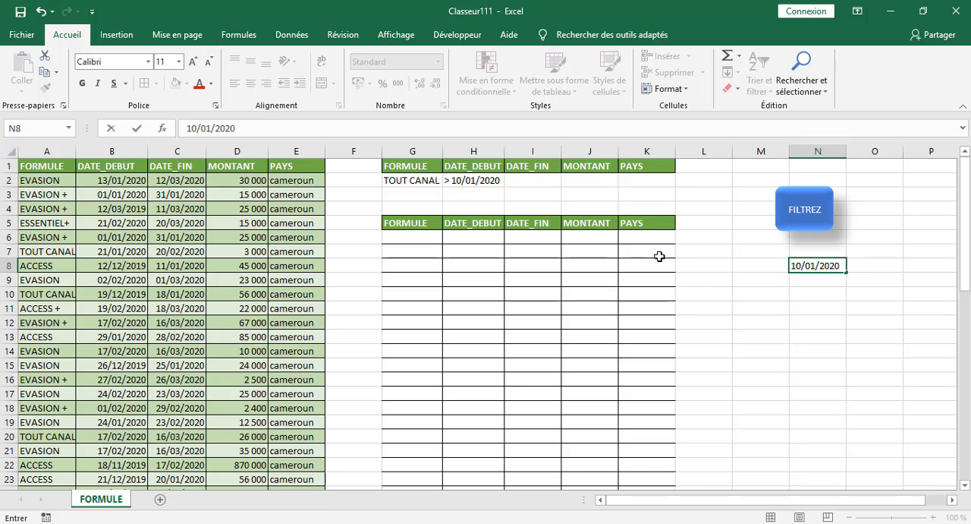
# Clear the DATE_DEBUT criterion from cell H2.
pyautogui.click(469, 182)
pyautogui.press('Delete')
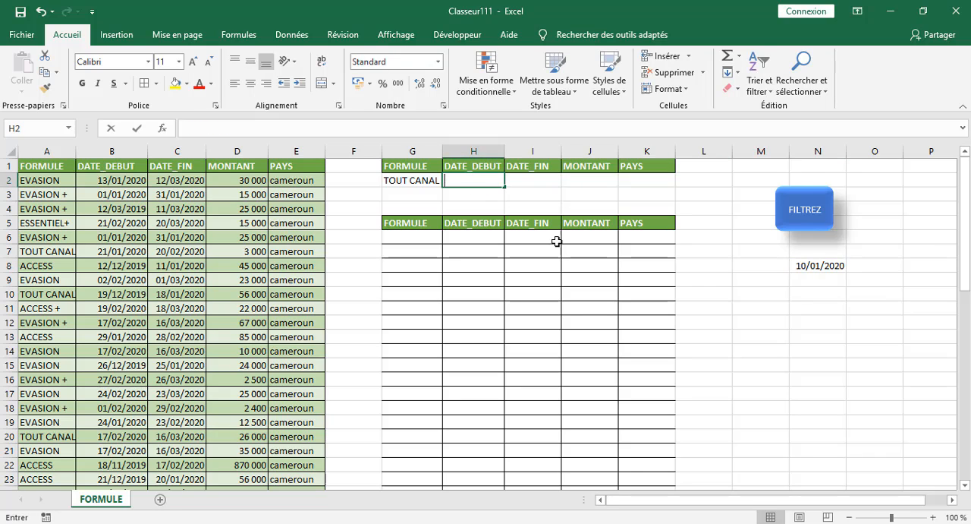
pyautogui.click(793, 335)
# Apply the Standard number format to cell N8 to show the date as its serial number.
pyautogui.click(804, 265)
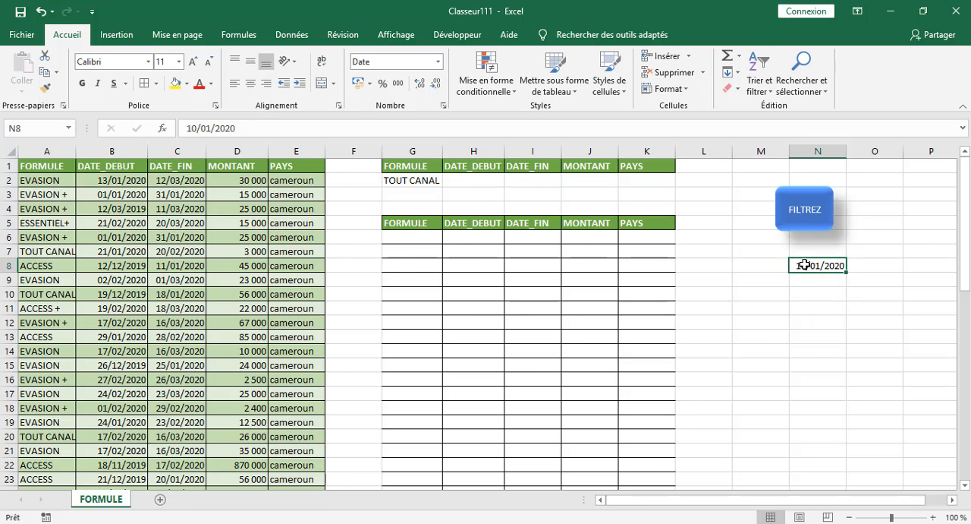
pyautogui.click(438, 63)
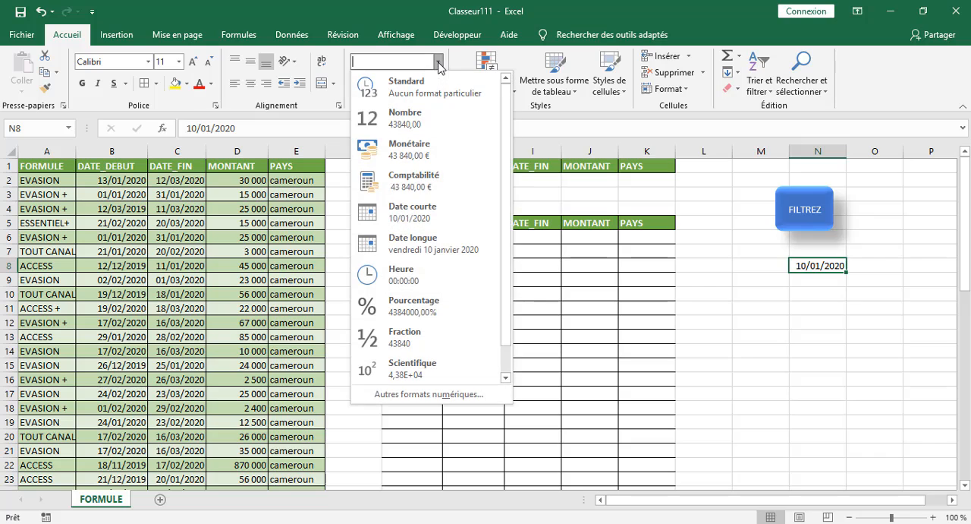
pyautogui.click(419, 88)
pyautogui.click(806, 404)
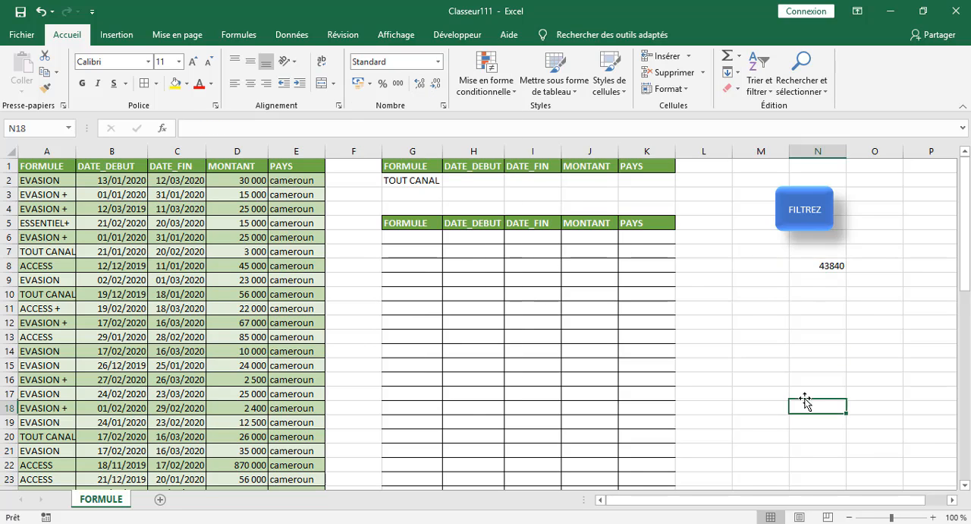
pyautogui.click(817, 267)
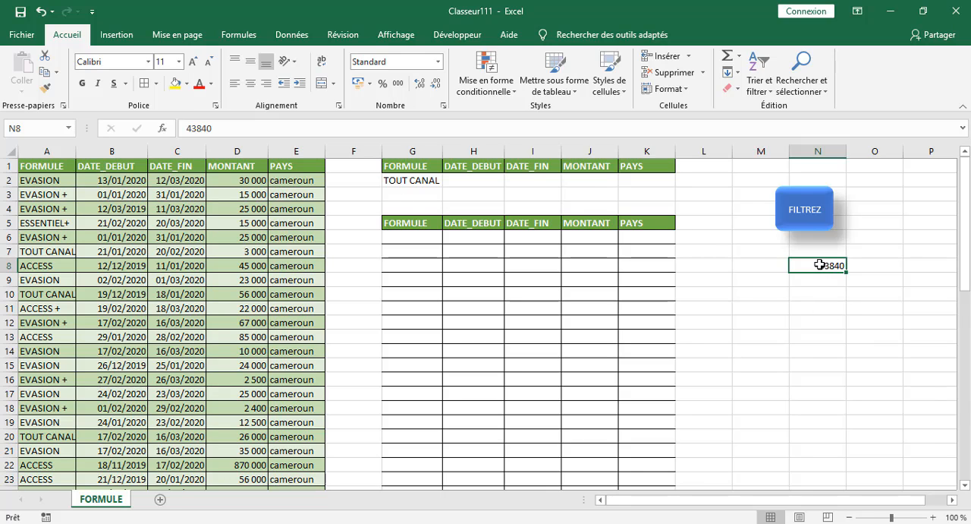
# Enter >43840 as the DATE_DEBUT criterion in cell H2 and run the extraction from the FILTREZ shape.
pyautogui.click(473, 183)
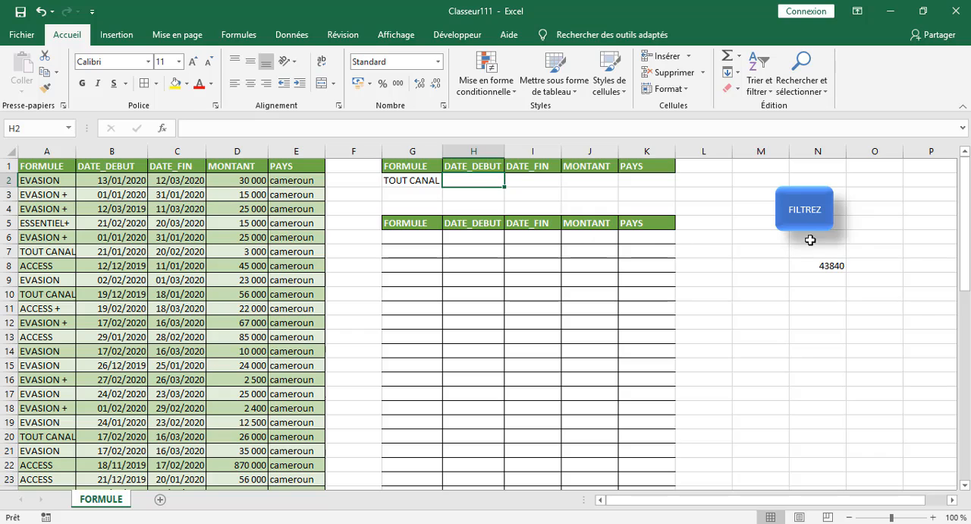
pyautogui.click(824, 268)
pyautogui.click(495, 184)
pyautogui.write('>')
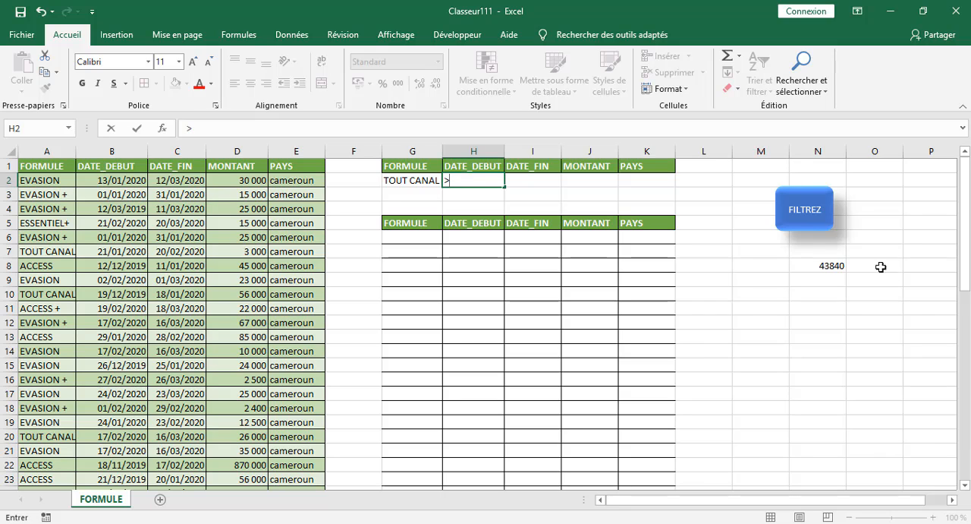
pyautogui.write('43840')
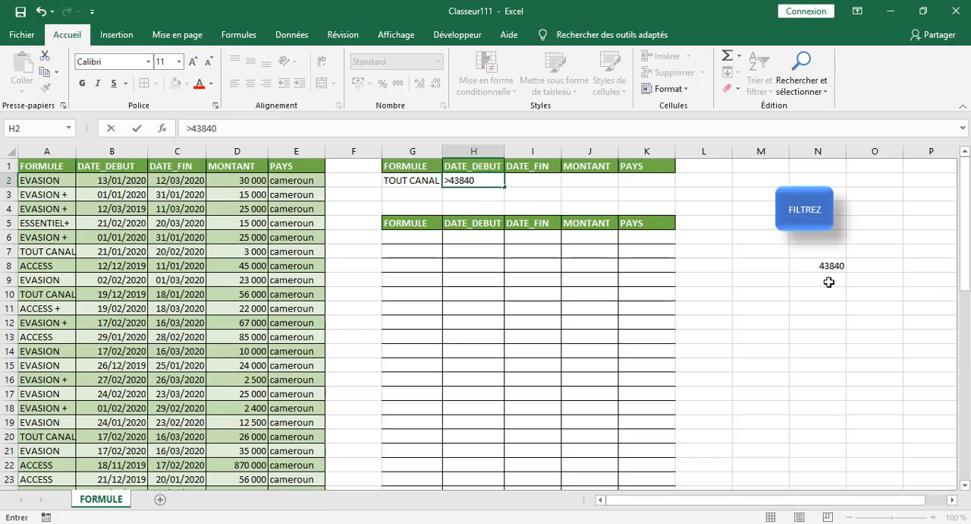
pyautogui.click(788, 317)
pyautogui.click(795, 222)
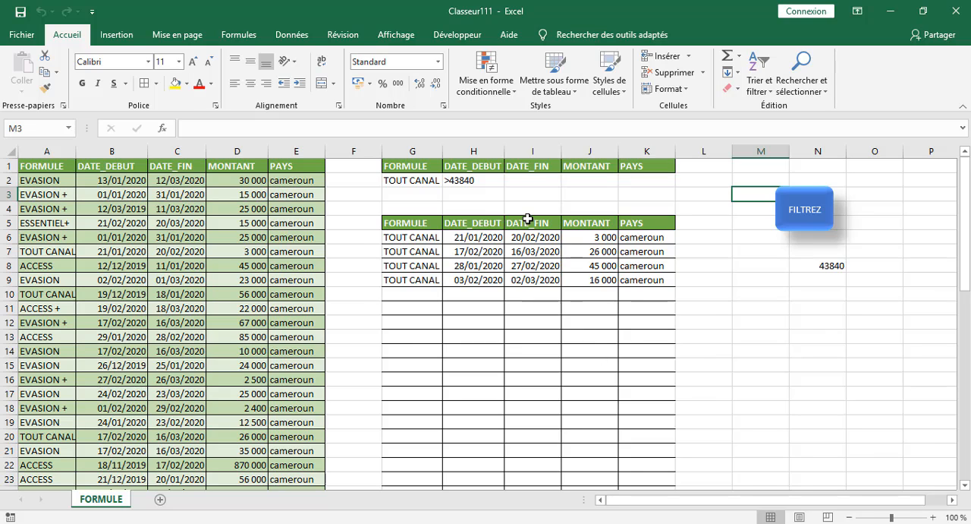
# Apply the Date courte number format to the DATE_DEBUT criterion cell H2.
pyautogui.click(470, 180)
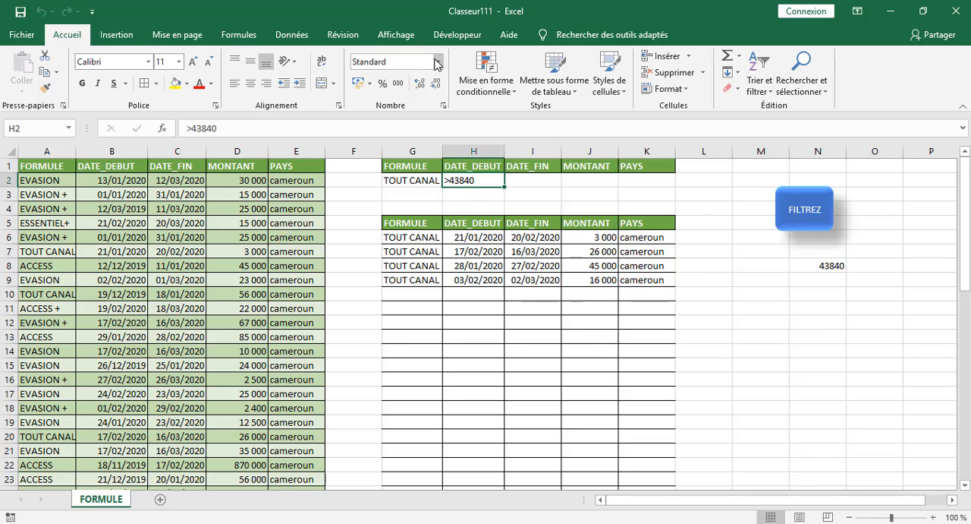
pyautogui.click(438, 61)
pyautogui.click(430, 220)
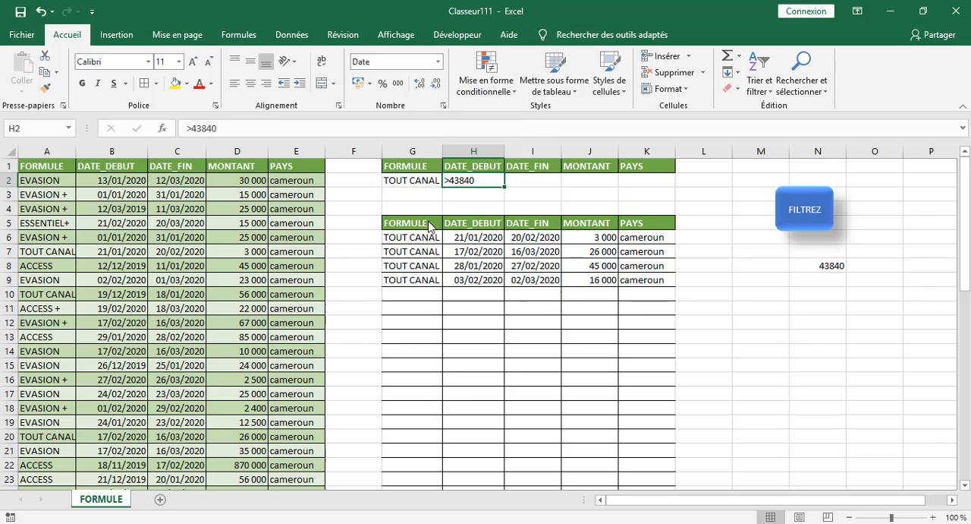
pyautogui.click(438, 61)
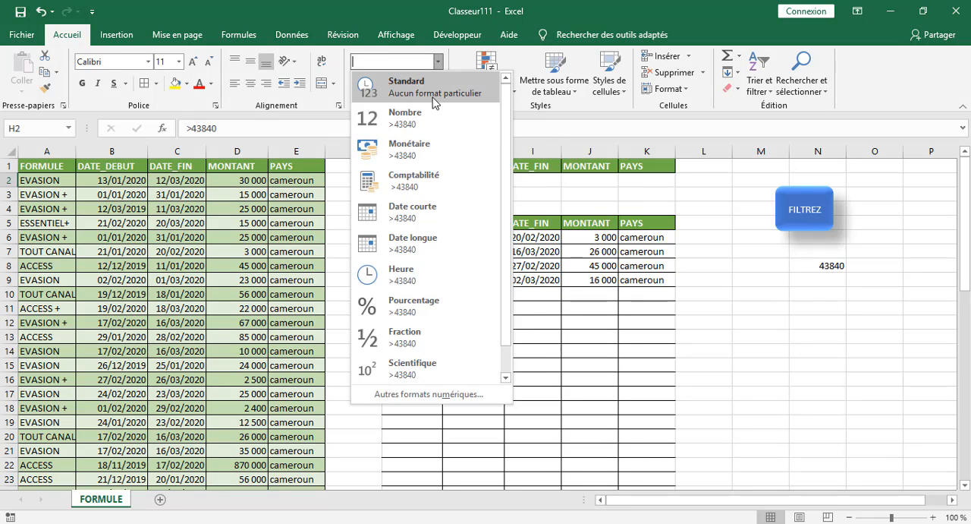
pyautogui.click(436, 87)
pyautogui.click(437, 62)
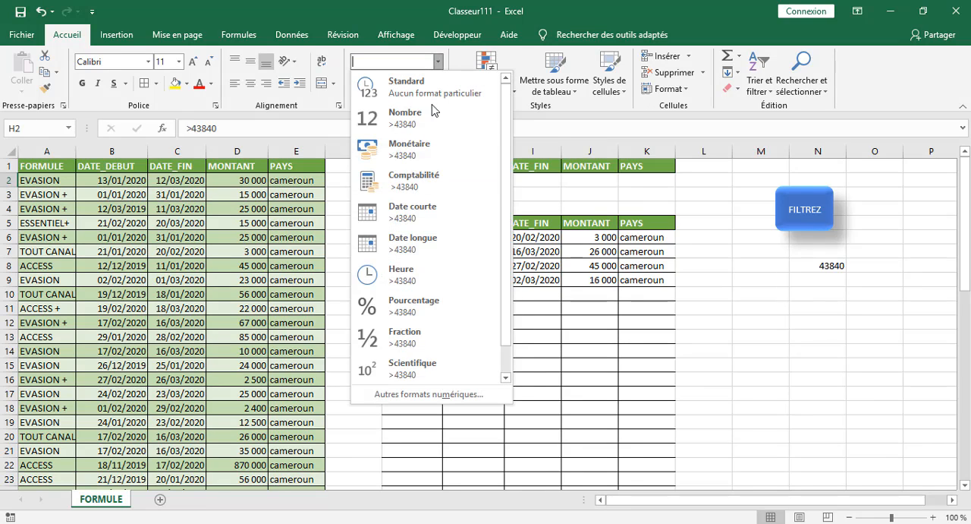
pyautogui.click(850, 282)
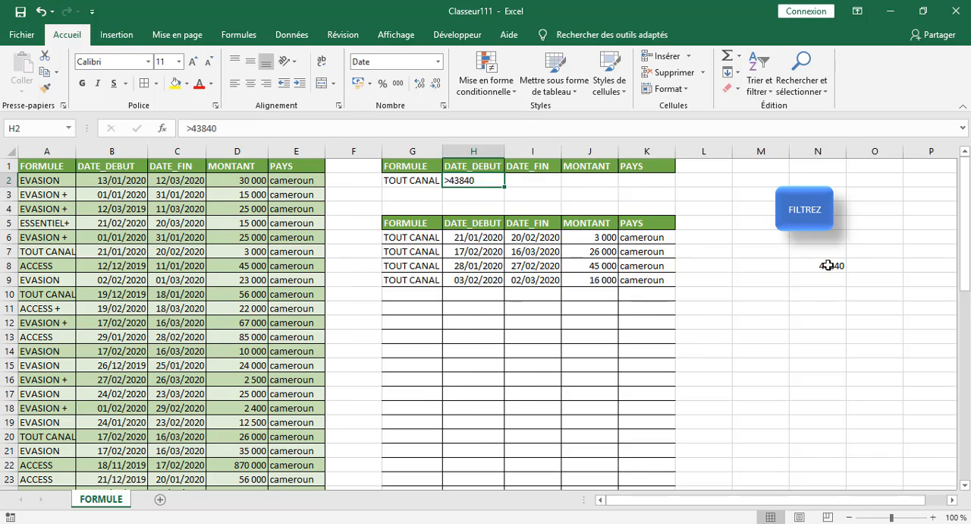
# Compare the serial number in N8 with the DATE_DEBUT criterion in H2, and clear that criterion.
pyautogui.click(827, 264)
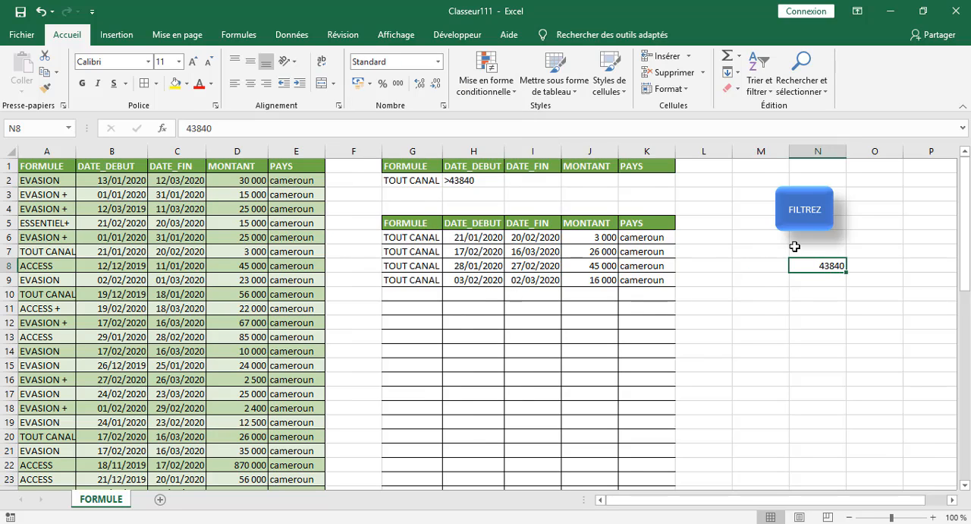
pyautogui.click(474, 181)
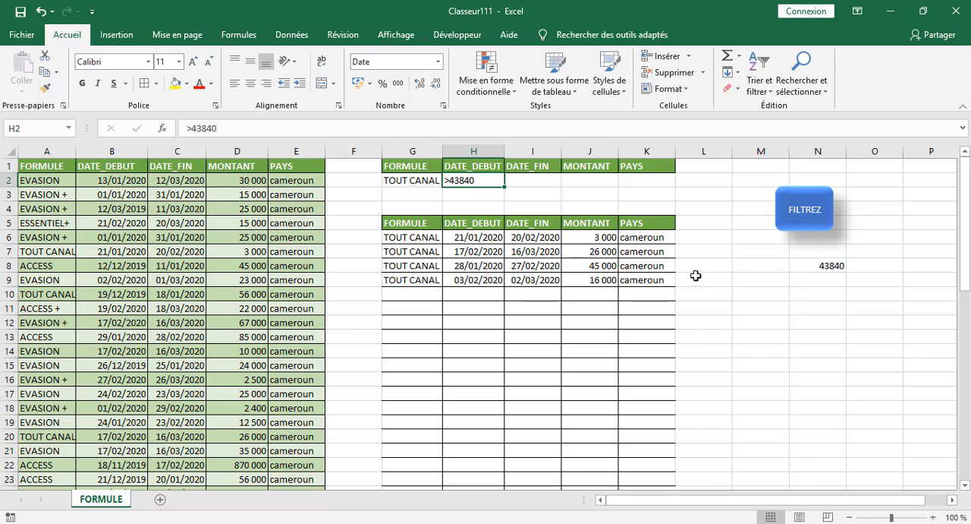
pyautogui.click(816, 267)
pyautogui.click(478, 180)
pyautogui.press('BackSpace')
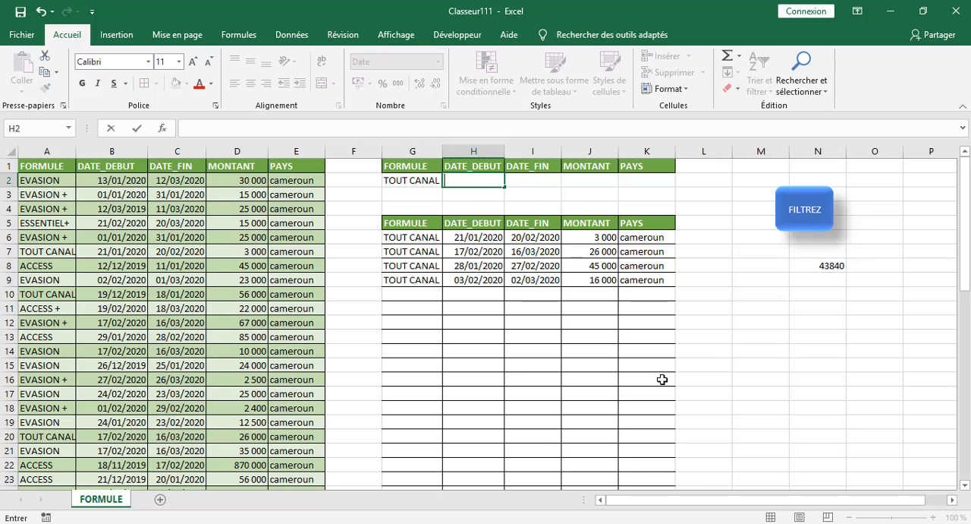
pyautogui.click(760, 322)
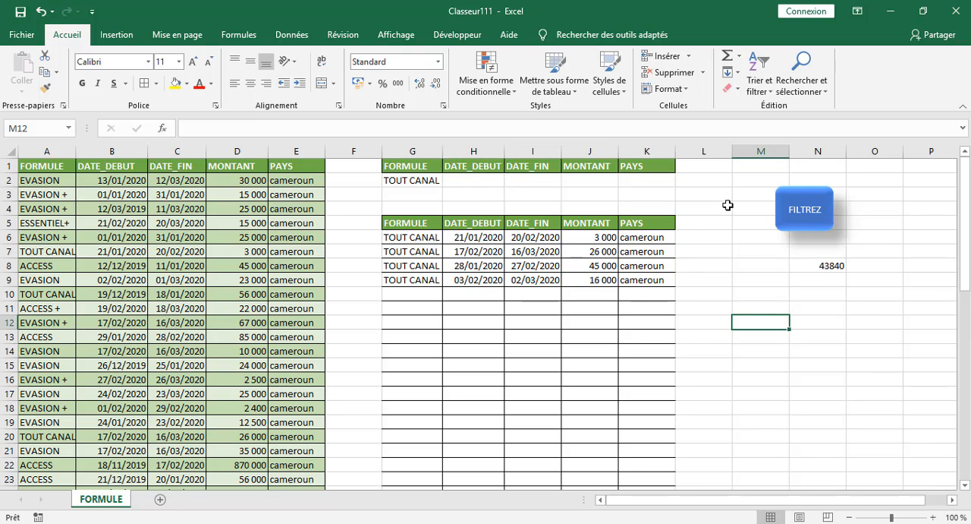
pyautogui.click(584, 181)
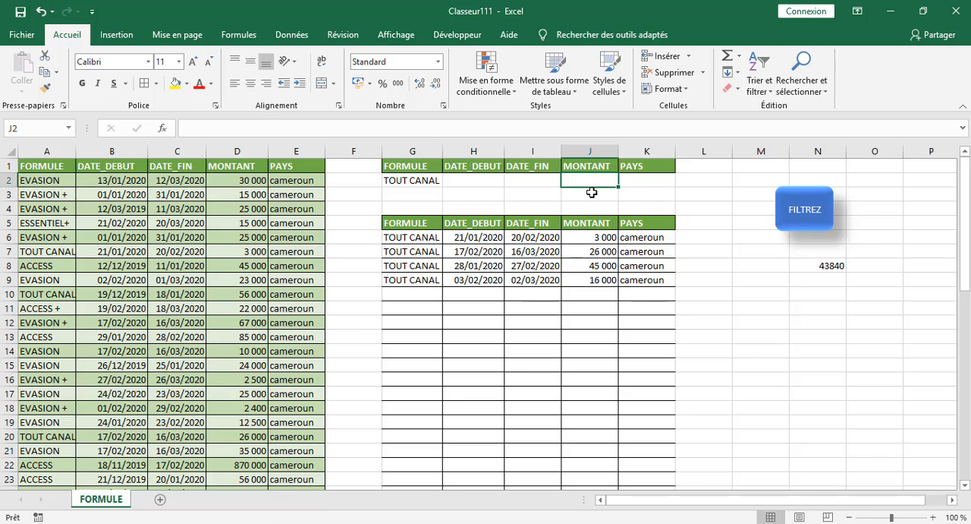
pyautogui.click(592, 192)
pyautogui.click(586, 177)
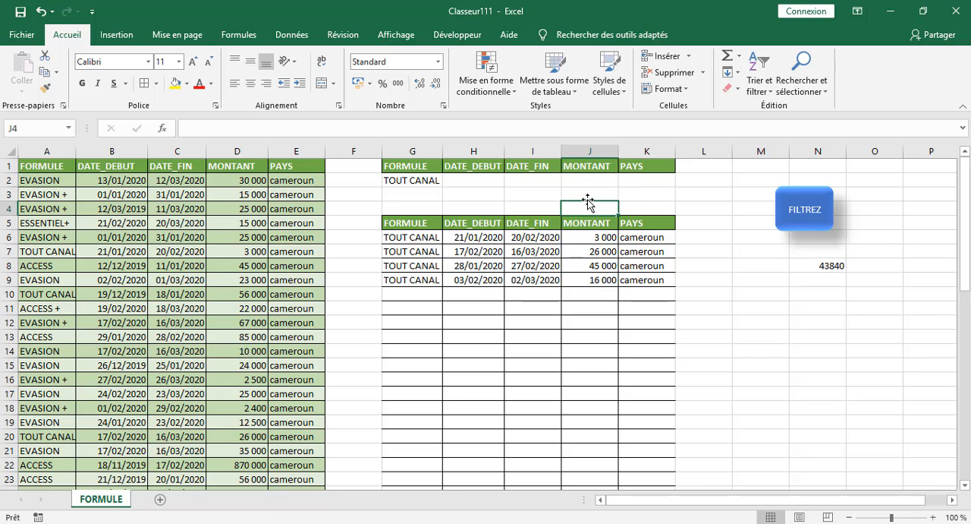
# Delete the extracted rows from the results area G6:K55, keeping its header row.
pyautogui.click(407, 239)
pyautogui.moveTo(407, 239); pyautogui.dragTo(636, 407)
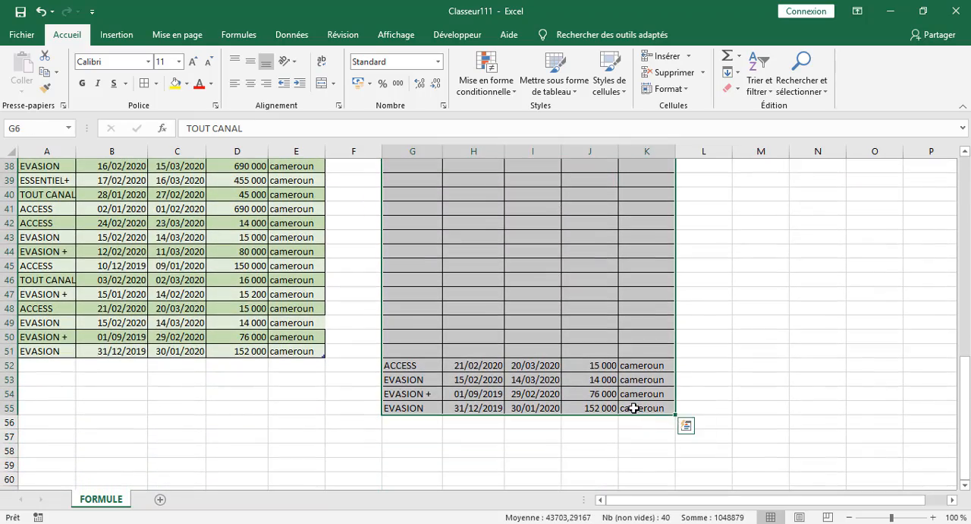
pyautogui.scroll(12, 634, 407)
pyautogui.click(775, 323)
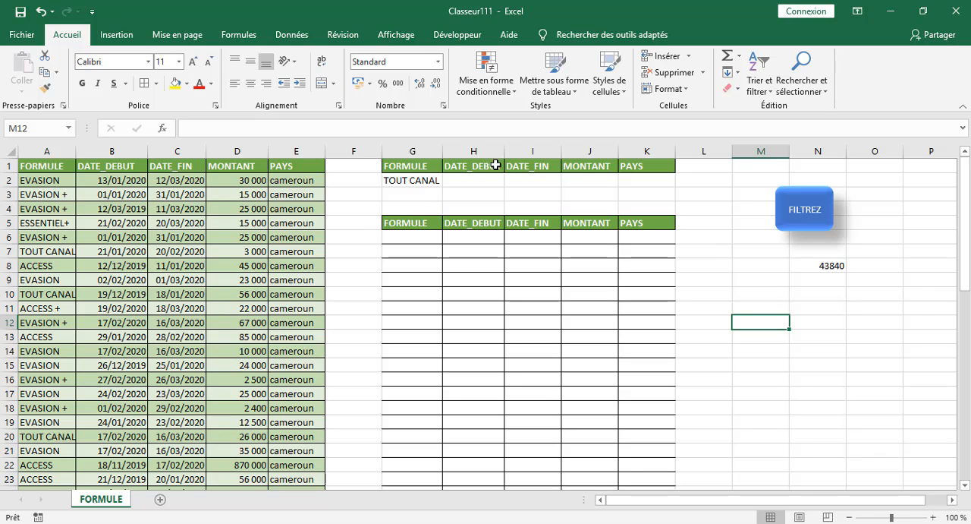
# Insert a new column J before the MONTANT column of the criteria and results tables.
pyautogui.click(592, 167)
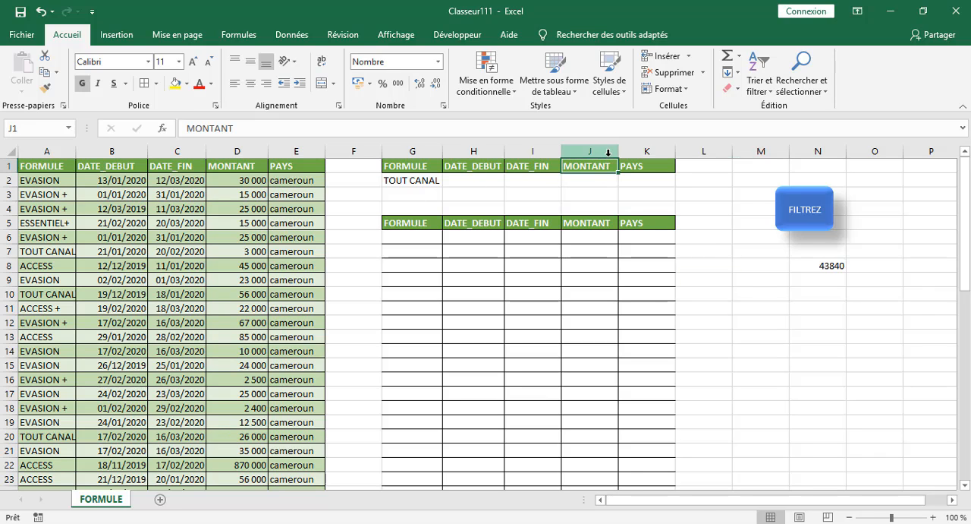
pyautogui.rightClick(608, 156)
pyautogui.click(645, 254)
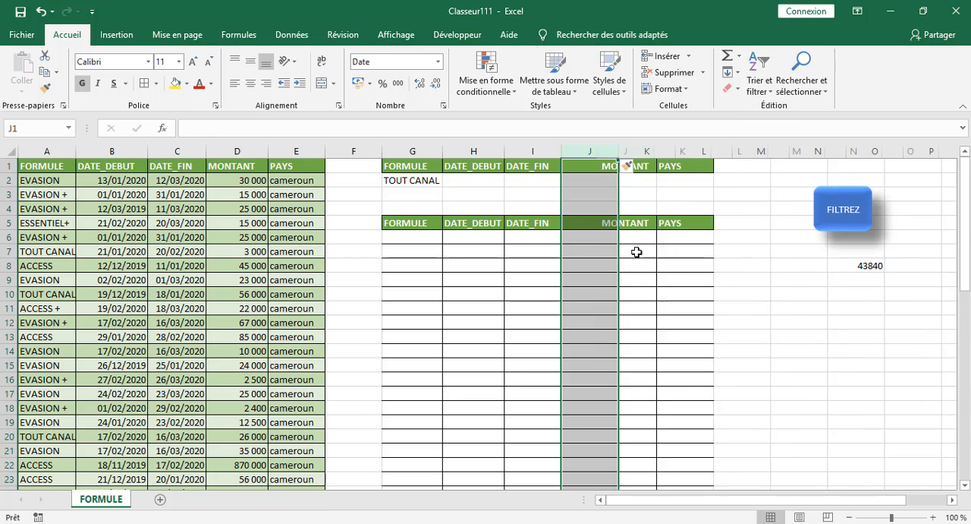
pyautogui.click(590, 170)
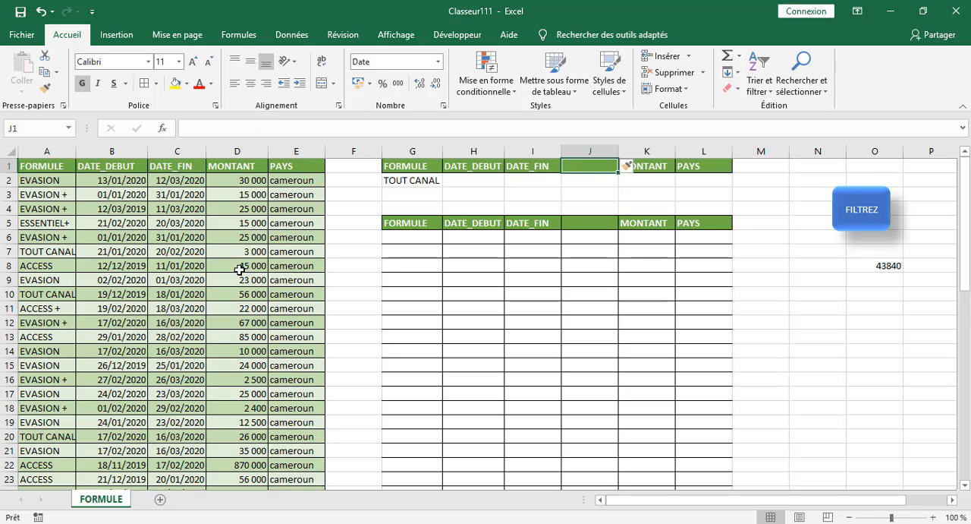
# Copy the MONTANT header from D1 into cell J1 of the criteria table.
pyautogui.rightClick(231, 167)
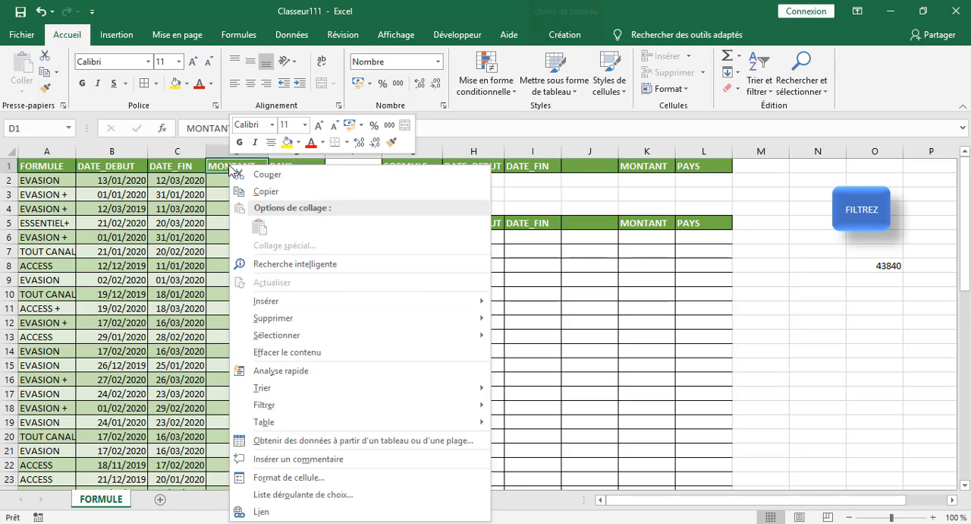
pyautogui.click(267, 192)
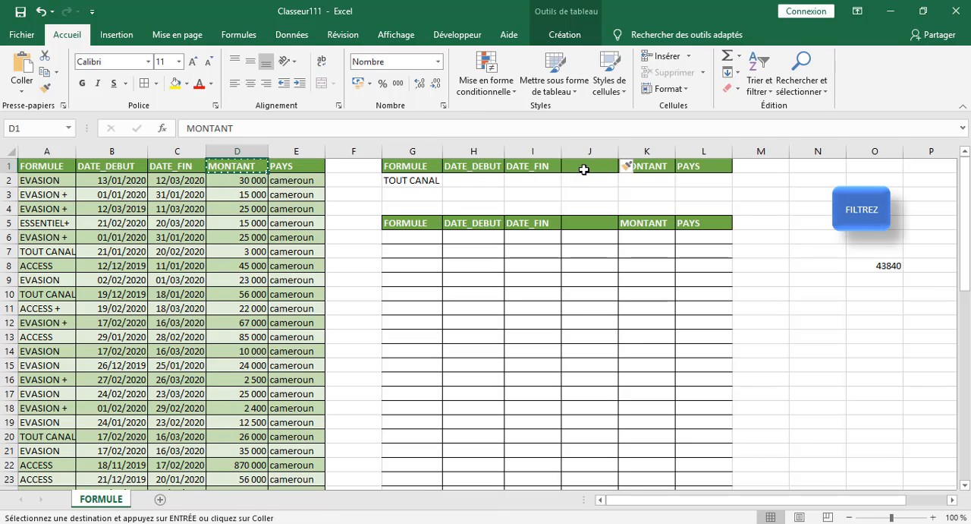
pyautogui.click(584, 172)
pyautogui.rightClick(584, 172)
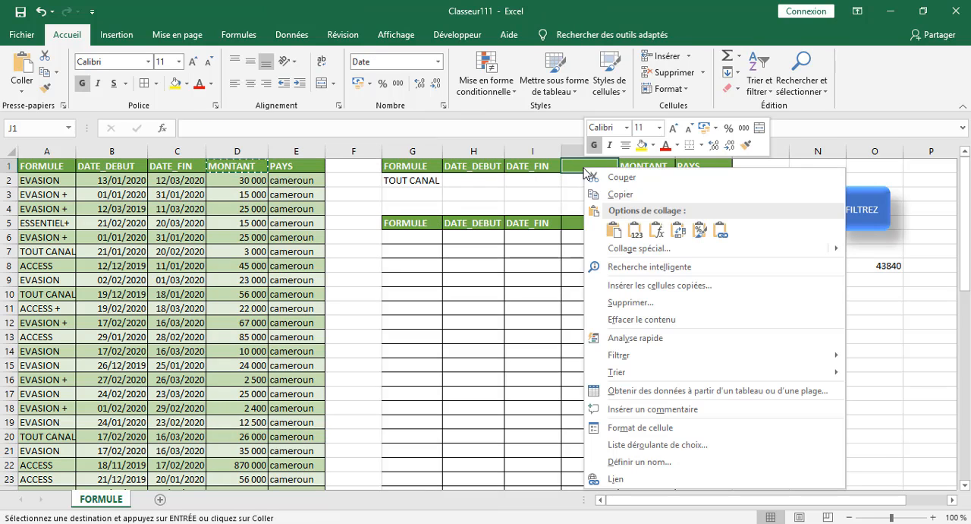
pyautogui.click(614, 229)
pyautogui.click(685, 338)
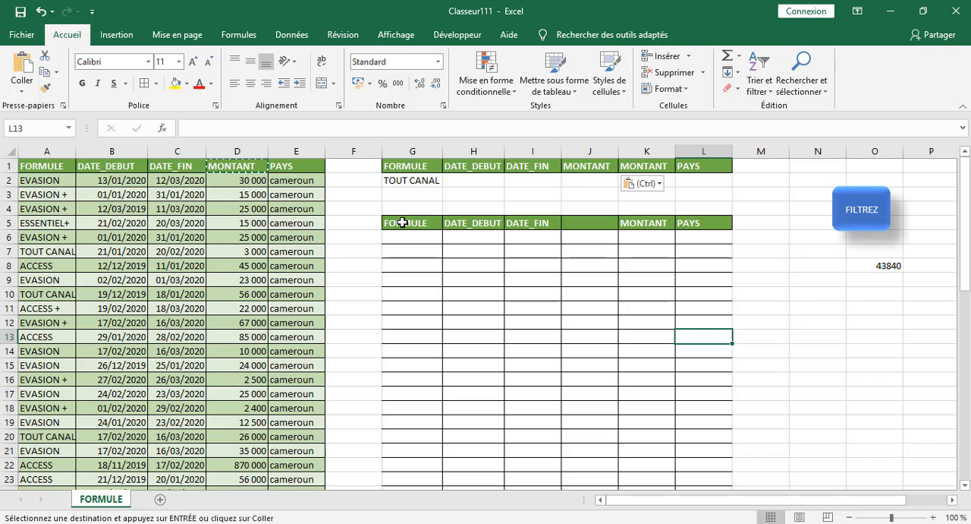
pyautogui.press('Escape')
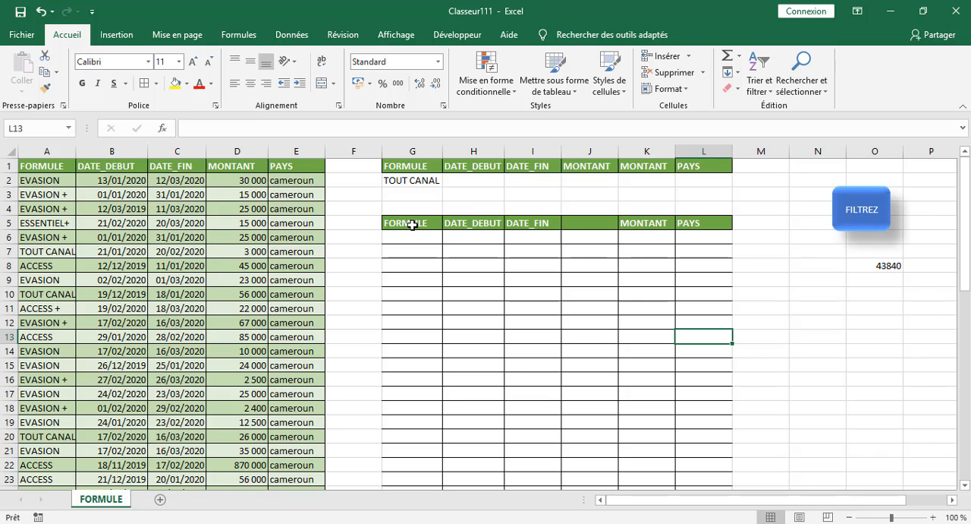
# Replace the DATE_DEBUT header in H5 of the results table with MONTANT.
pyautogui.click(451, 224)
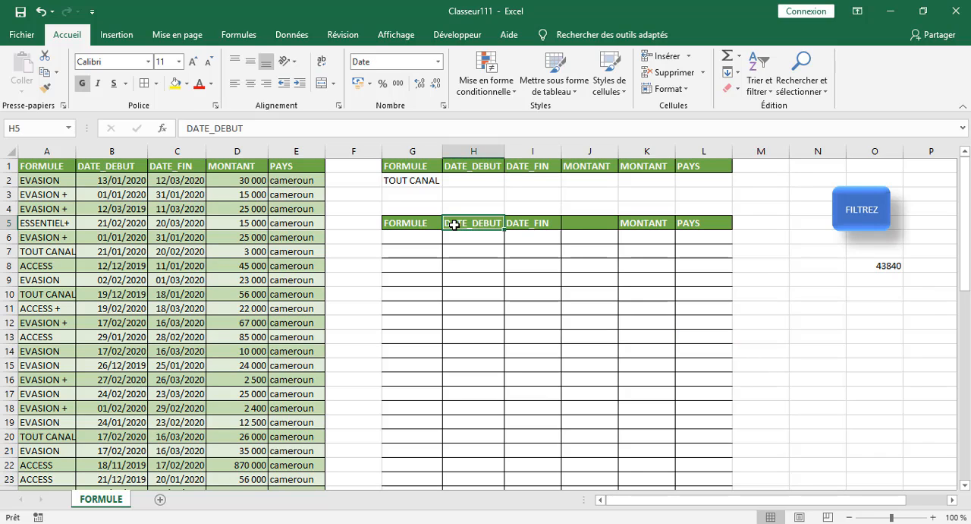
pyautogui.write('mONTANT')
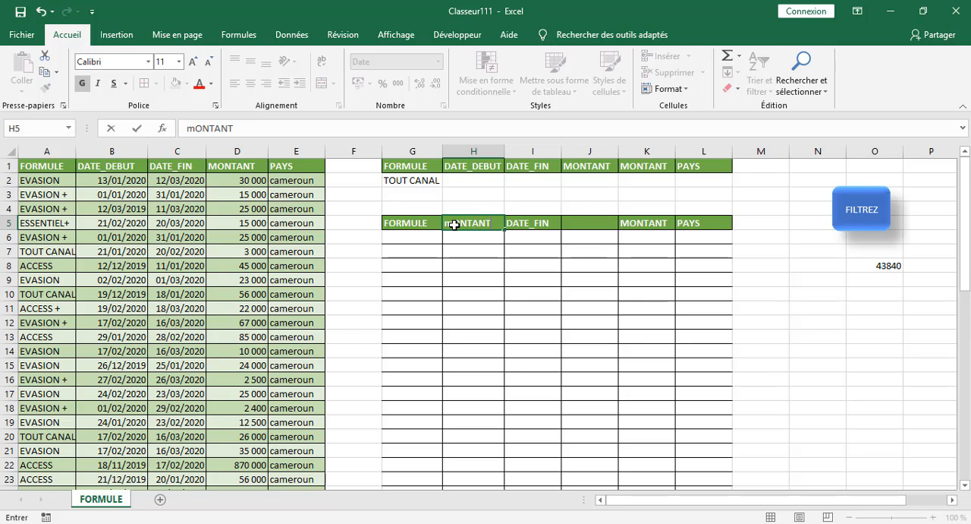
pyautogui.press('BackSpace')
pyautogui.press('BackSpace')
pyautogui.press('BackSpace')
pyautogui.press('BackSpace')
pyautogui.press('BackSpace')
pyautogui.press('BackSpace')
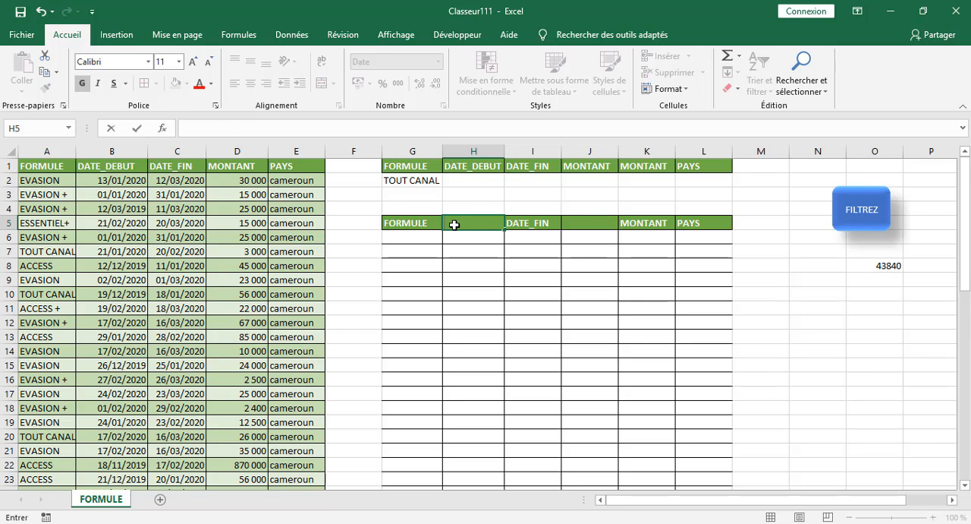
pyautogui.write('MONTANT')
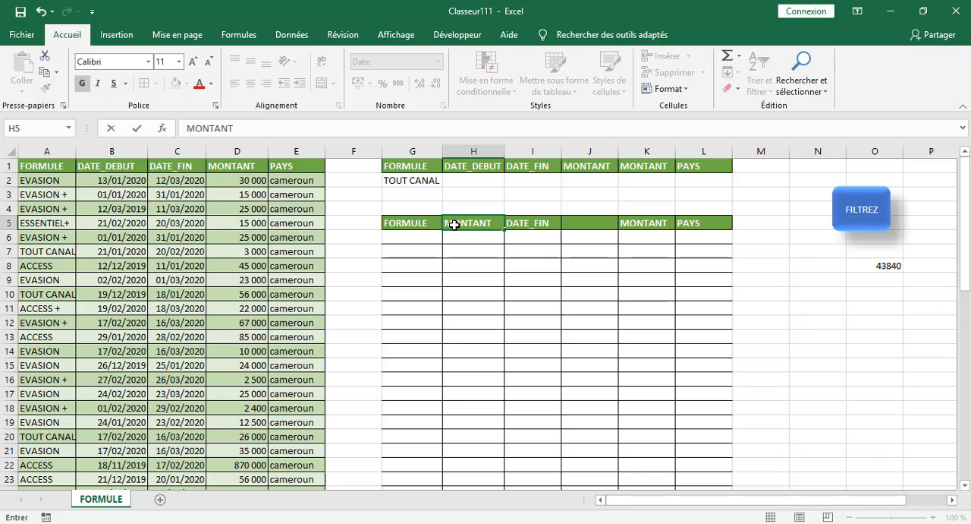
# Clear the DATE_FIN header from cell I5 of the results table.
pyautogui.click(529, 223)
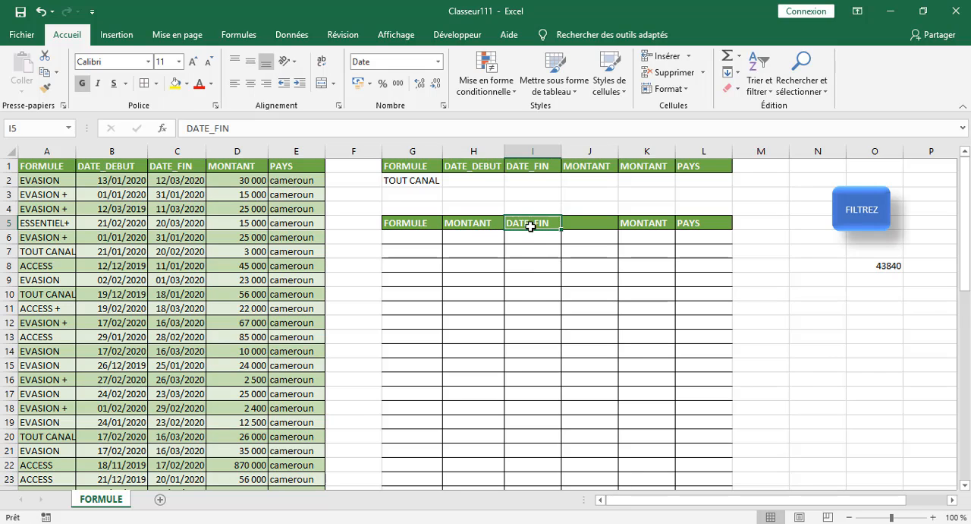
pyautogui.press('Delete')
pyautogui.click(537, 335)
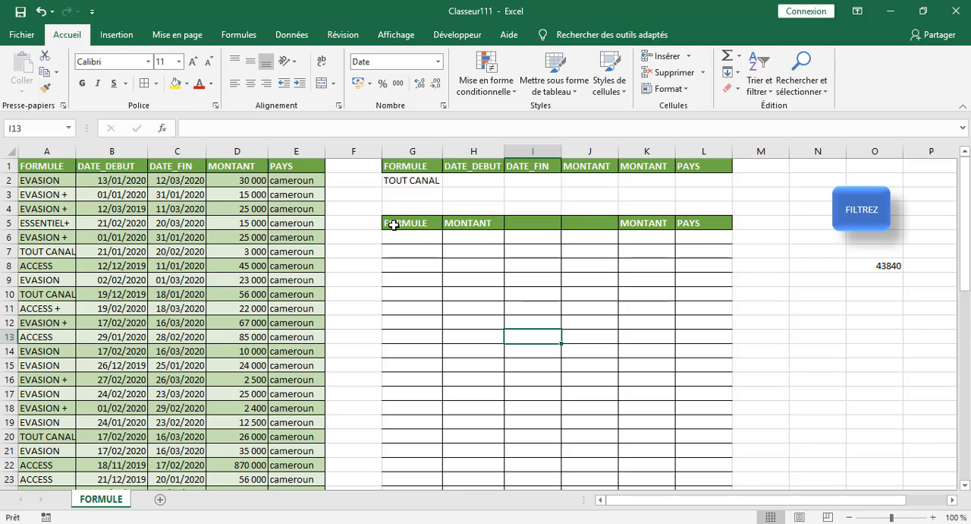
# Clear the FORMULE criterion in G2 and enter >50000 as the first MONTANT criterion in J2.
pyautogui.click(574, 185)
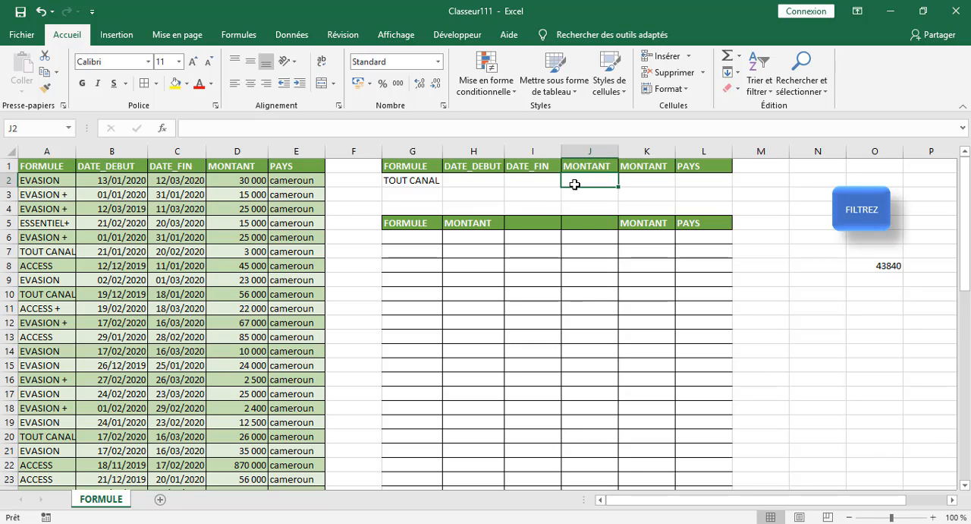
pyautogui.click(408, 181)
pyautogui.press('Delete')
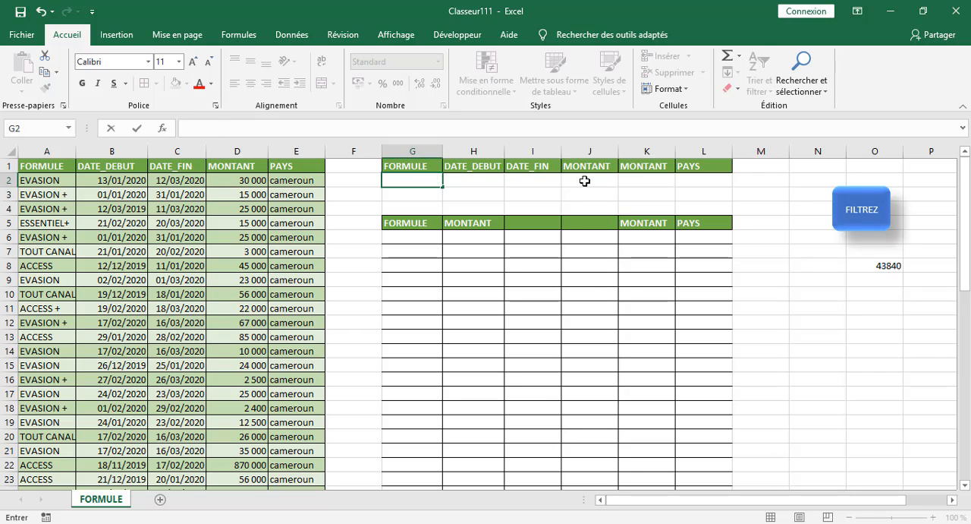
pyautogui.click(584, 181)
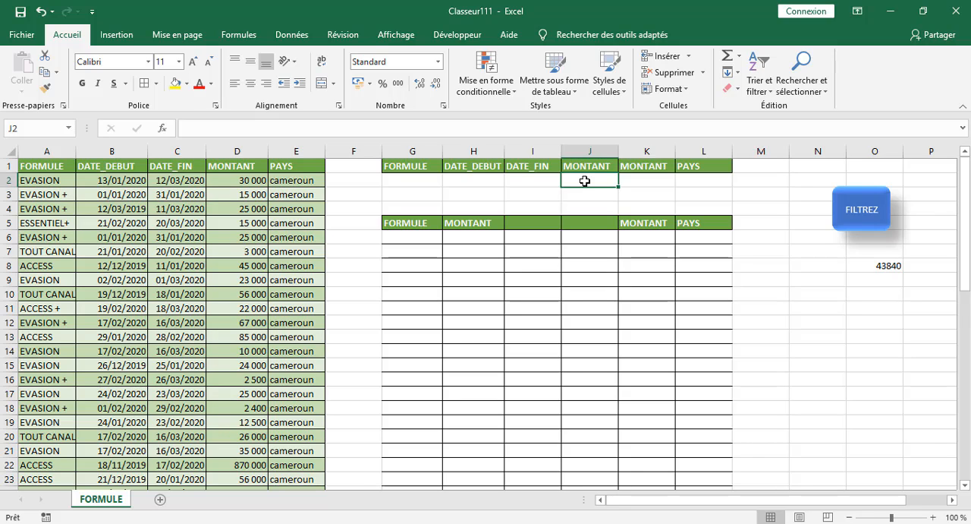
pyautogui.write('>5000')
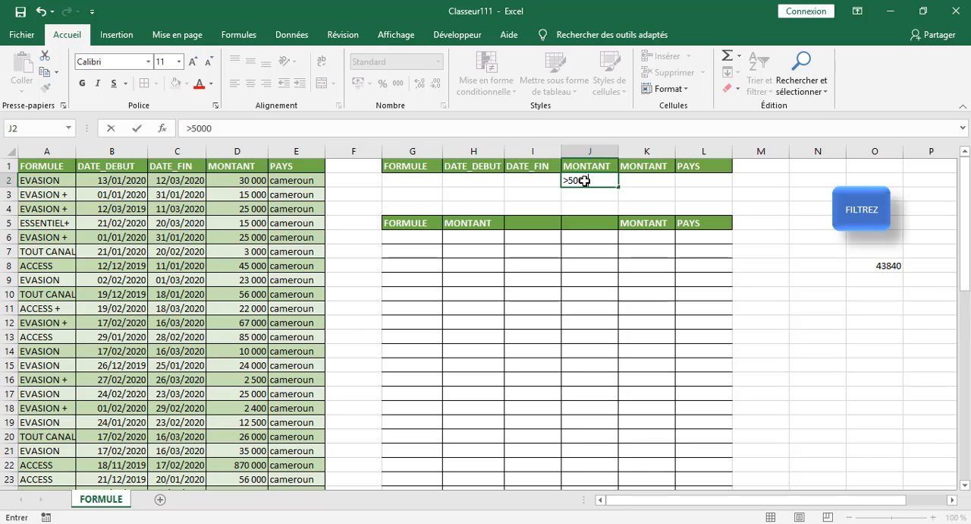
pyautogui.write('0')
pyautogui.click(662, 185)
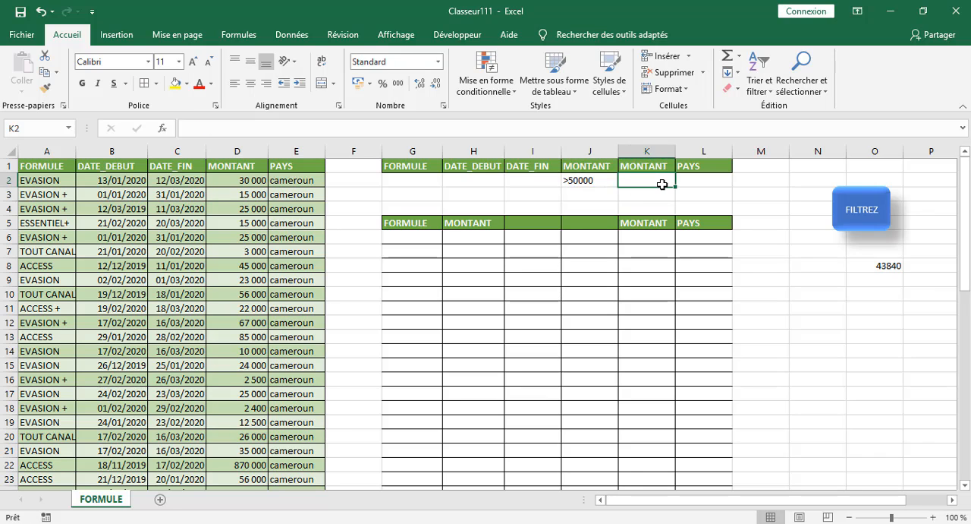
# Enter <100000 as the second MONTANT criterion in cell K2.
pyautogui.write('>')
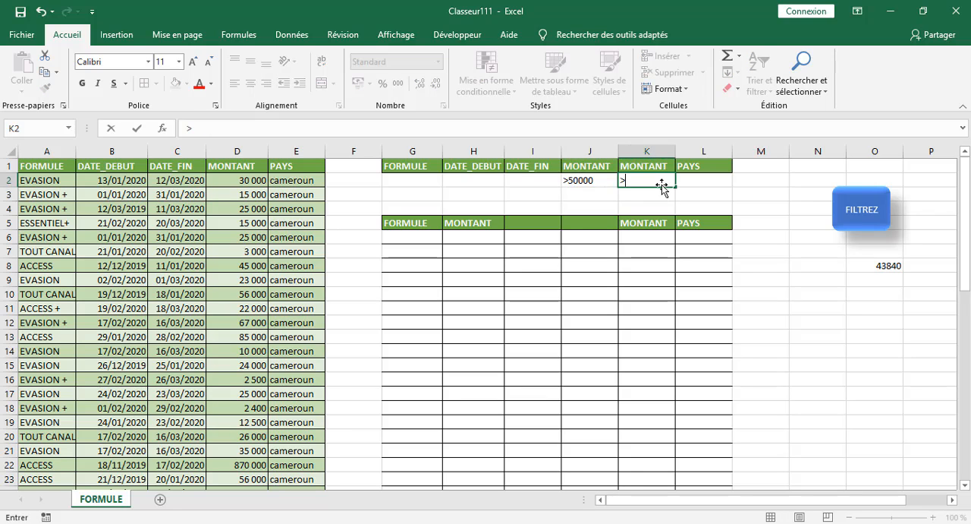
pyautogui.press('BackSpace')
pyautogui.write('<100000')
pyautogui.click(746, 183)
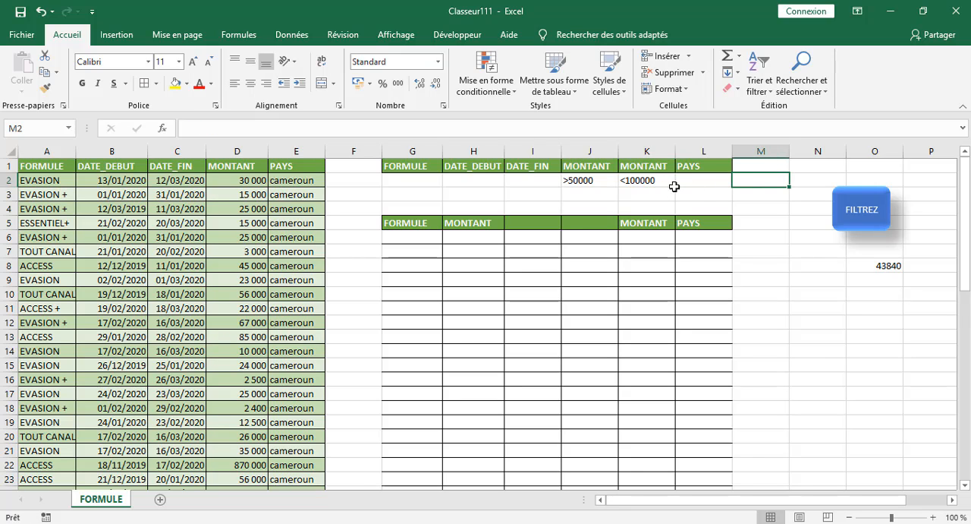
# Check the two MONTANT criteria in J1:K2 and try to run the extraction from the FILTREZ shape.
pyautogui.click(587, 181)
pyautogui.click(635, 180)
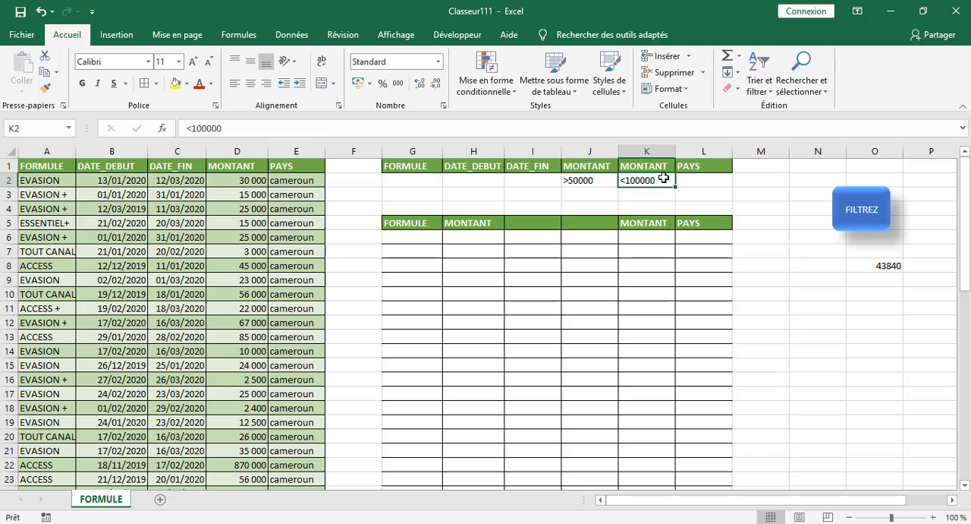
pyautogui.click(757, 182)
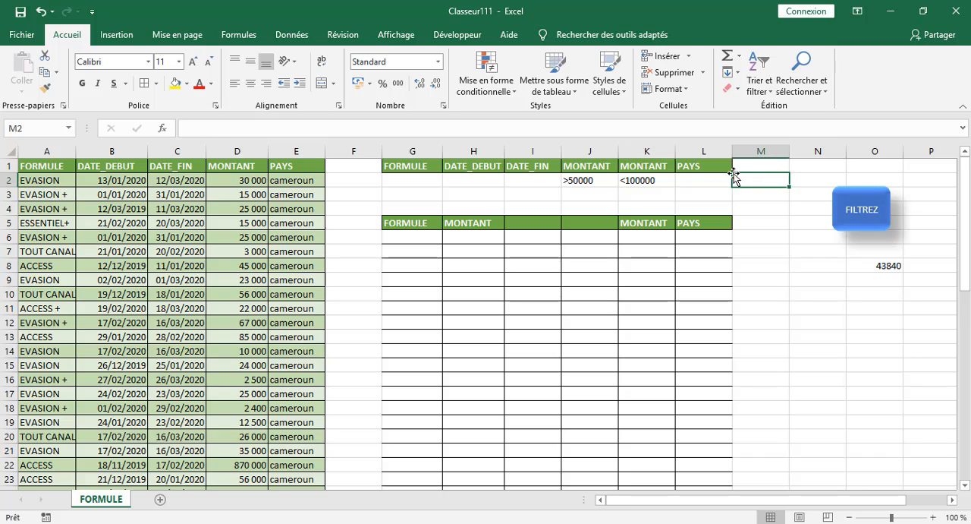
pyautogui.click(589, 180)
pyautogui.click(589, 166)
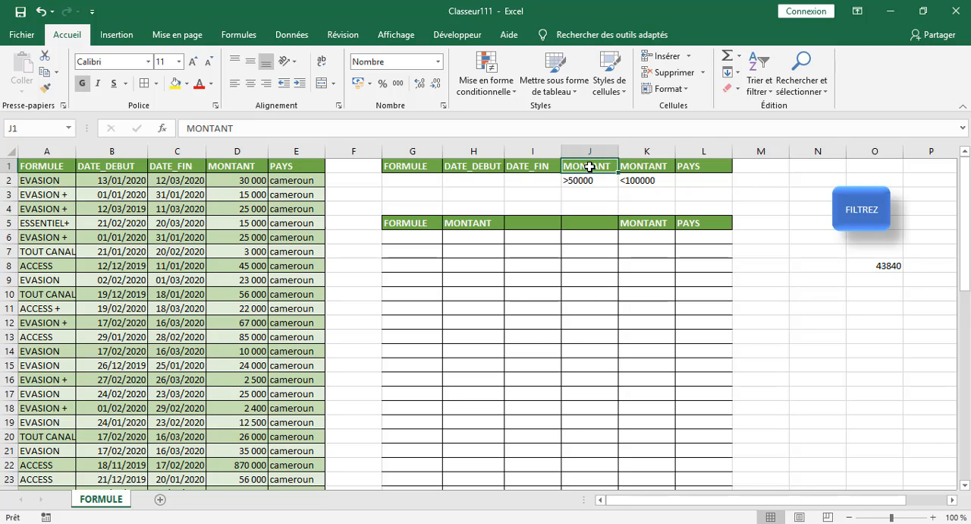
pyautogui.click(651, 167)
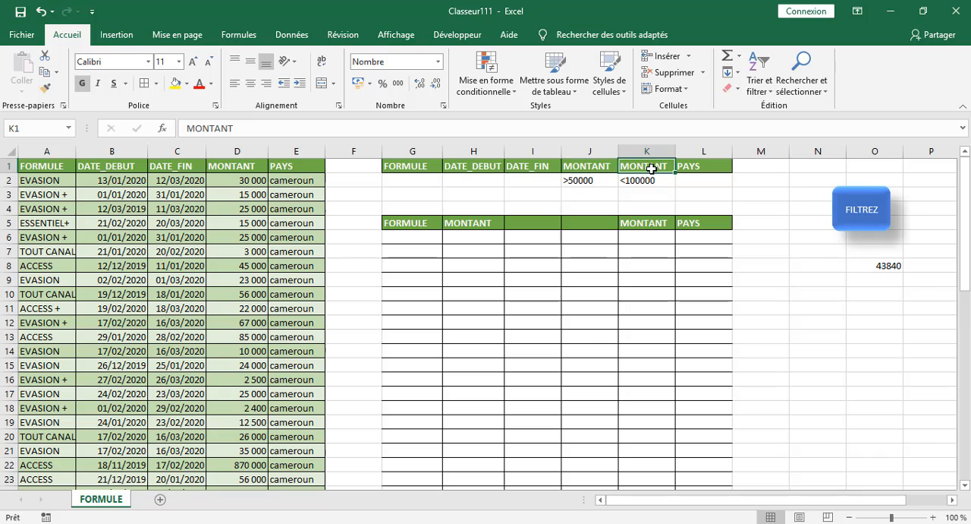
pyautogui.click(823, 220)
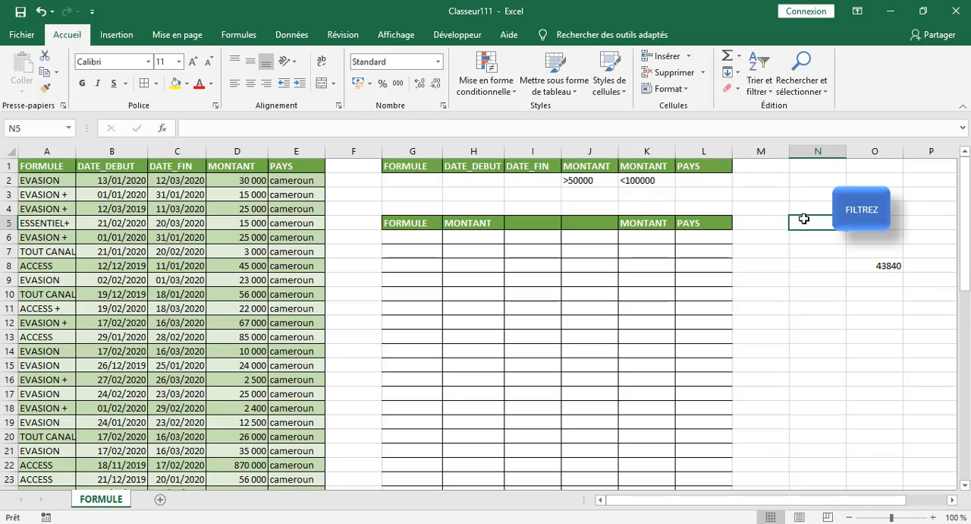
pyautogui.click(863, 227)
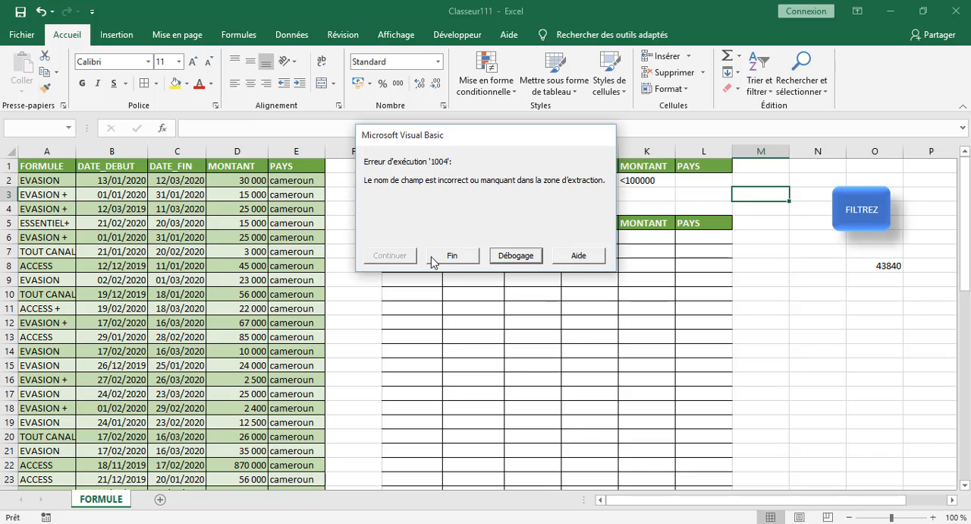
pyautogui.click(468, 259)
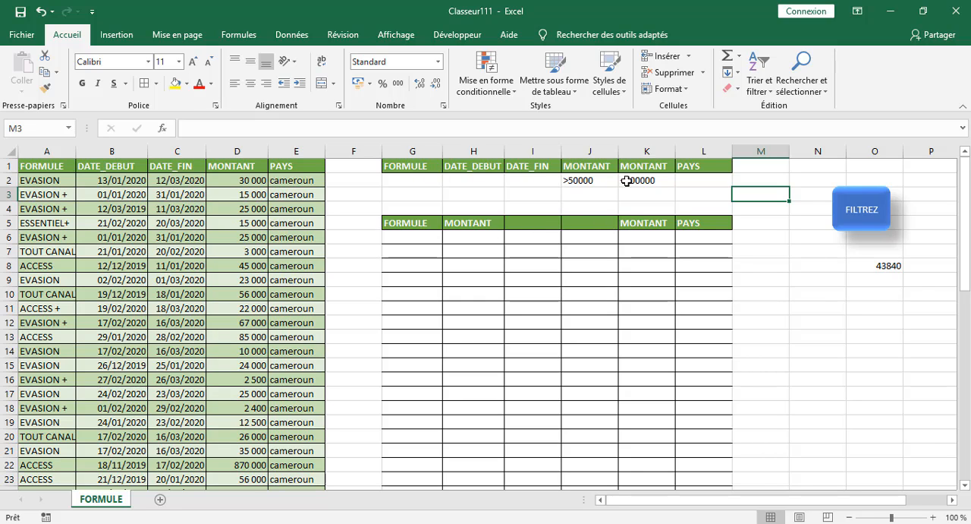
# Start recording a new macro stored in this workbook and select cell N10.
pyautogui.click(349, 195)
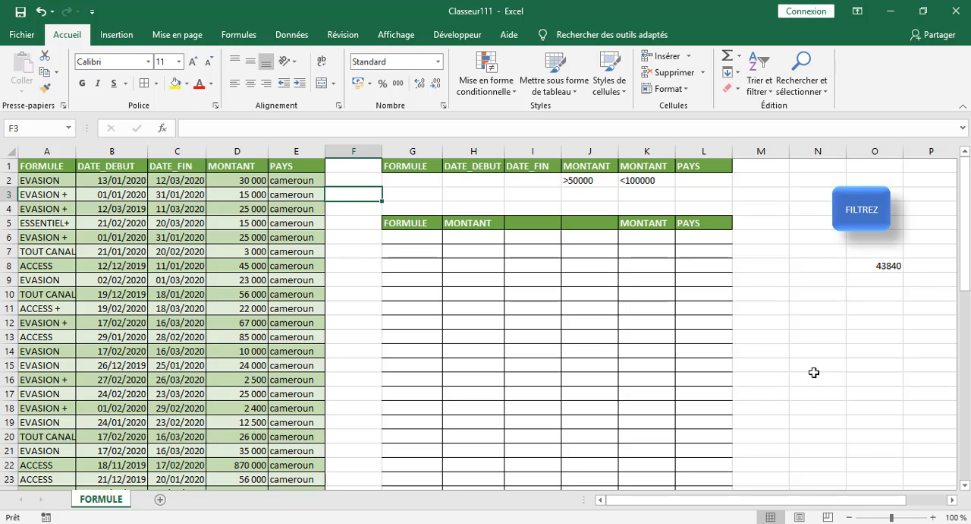
pyautogui.click(458, 35)
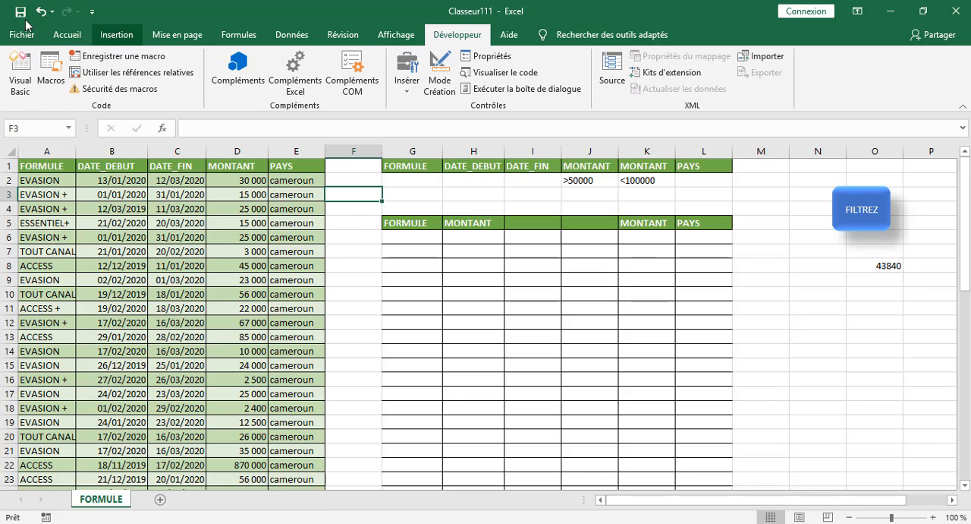
pyautogui.click(114, 57)
pyautogui.click(814, 125)
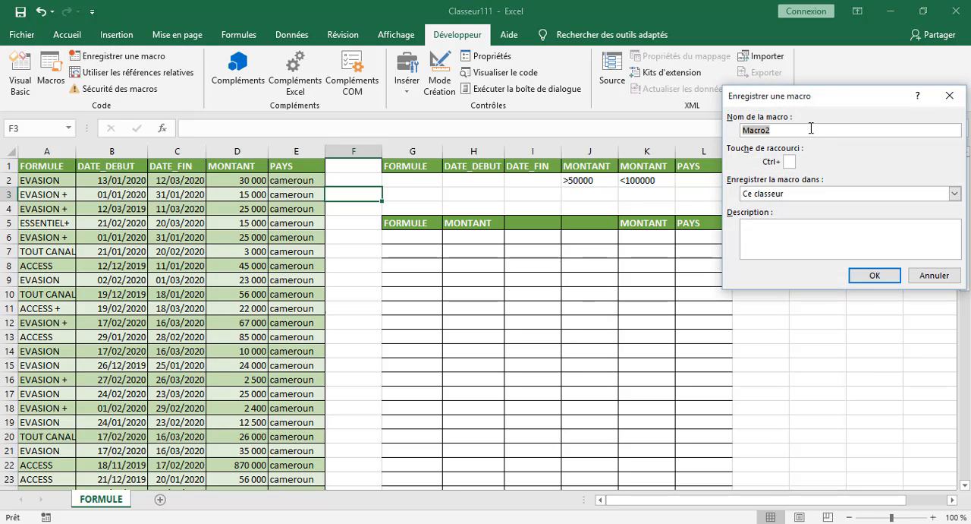
pyautogui.click(806, 290)
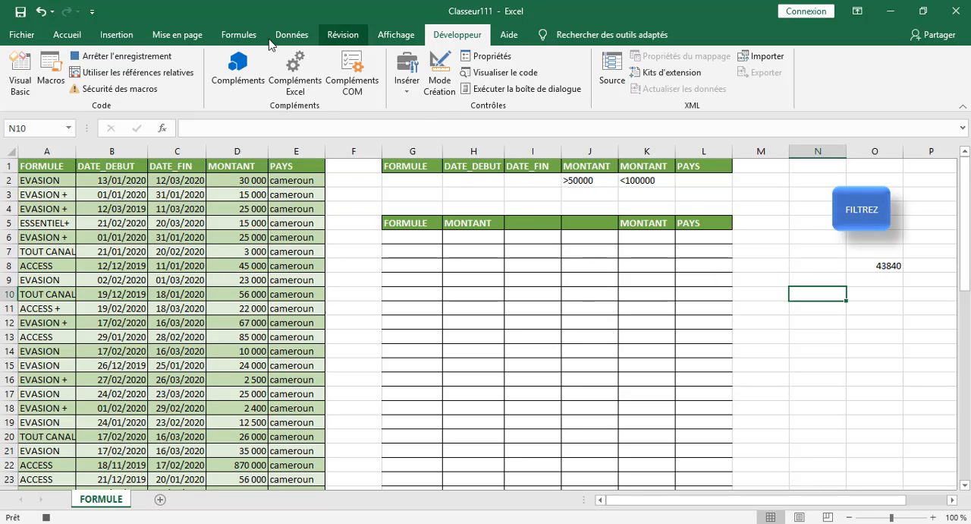
# Open the Advanced Filter for $A$1:$E$51, choose copying to another location, and set the criteria range to G1:L2.
pyautogui.click(293, 35)
pyautogui.click(595, 91)
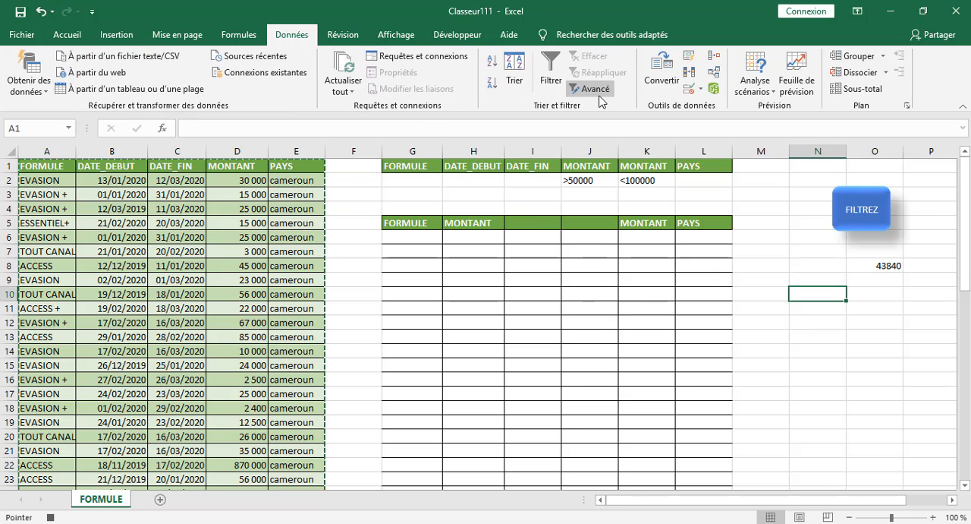
pyautogui.click(774, 164)
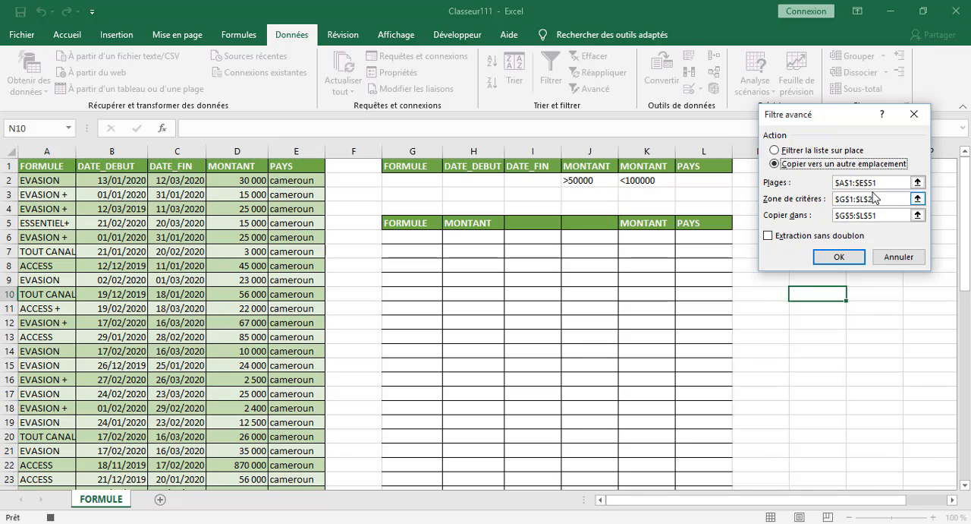
pyautogui.click(884, 199)
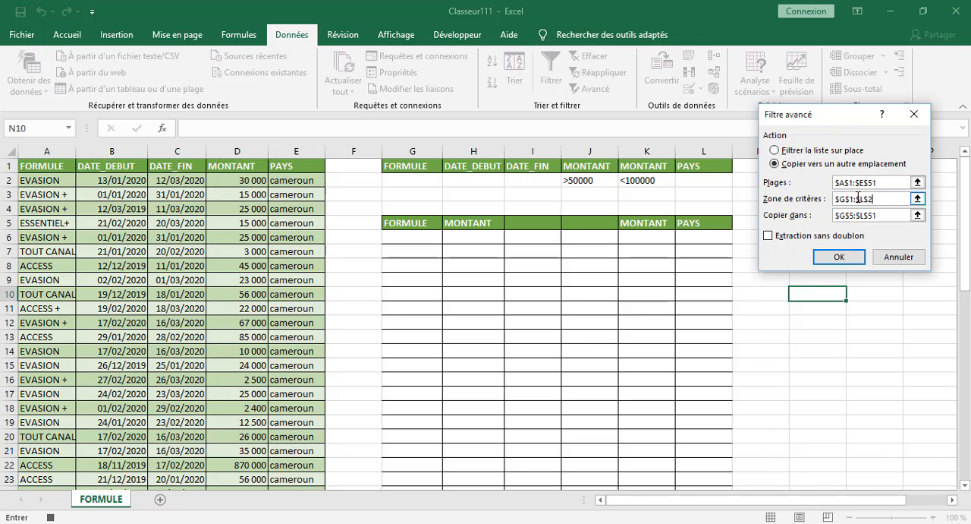
pyautogui.click(408, 171)
pyautogui.moveTo(408, 171); pyautogui.dragTo(706, 185)
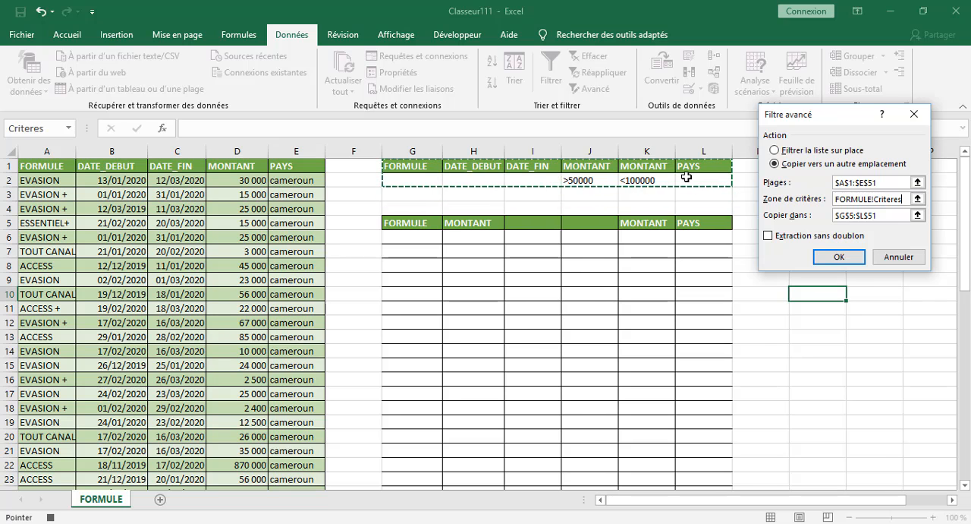
# Set the advanced filter's copy-to range to G5:H48 and run the extraction.
pyautogui.click(900, 217)
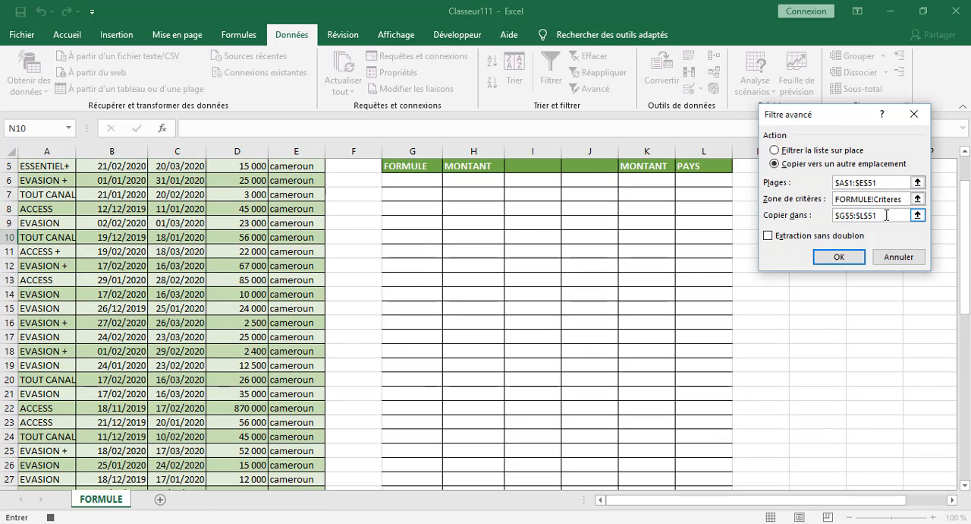
pyautogui.press('BackSpace')
pyautogui.press('BackSpace')
pyautogui.press('BackSpace')
pyautogui.press('BackSpace')
pyautogui.press('BackSpace')
pyautogui.press('BackSpace')
pyautogui.press('BackSpace')
pyautogui.press('BackSpace')
pyautogui.press('BackSpace')
pyautogui.press('BackSpace')
pyautogui.moveTo(409, 171); pyautogui.dragTo(501, 461)
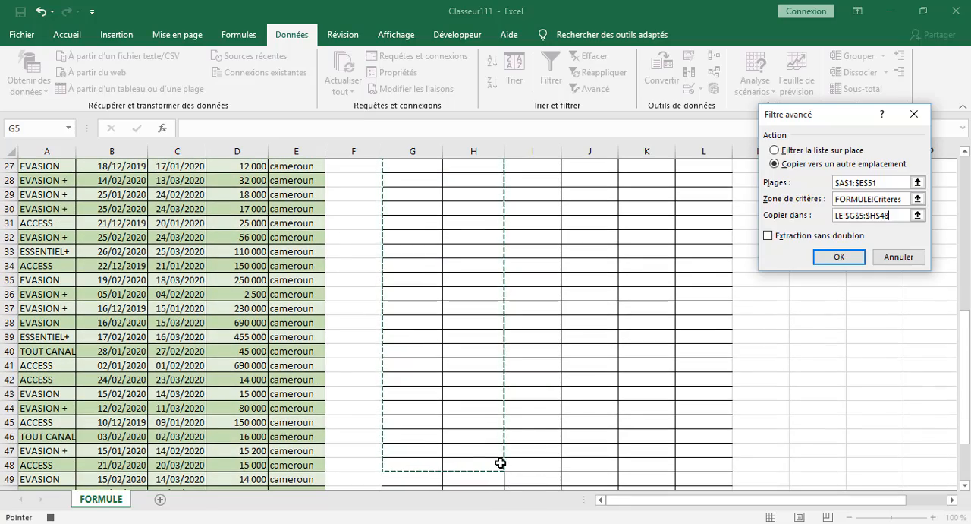
pyautogui.click(839, 257)
pyautogui.scroll(3, 740, 274)
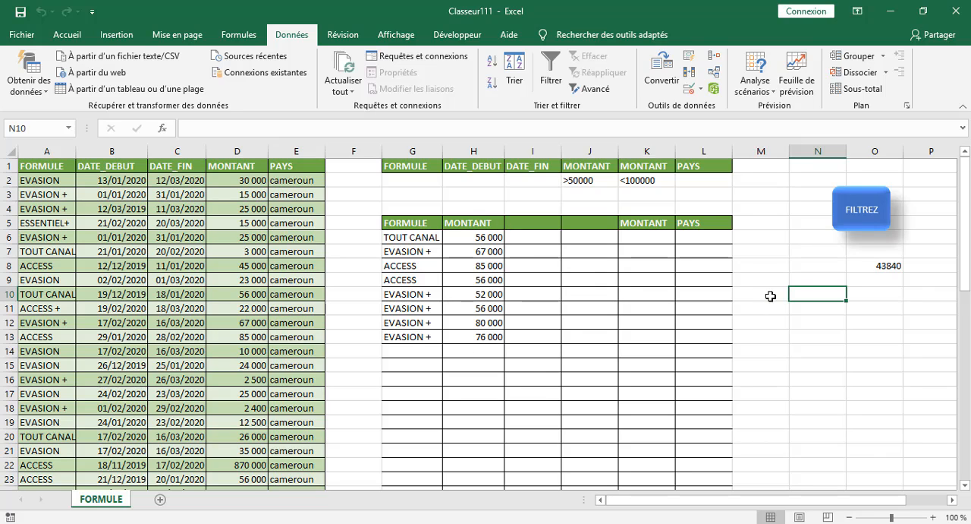
# Assign Macro2 to the FILTREZ shape.
pyautogui.rightClick(857, 221)
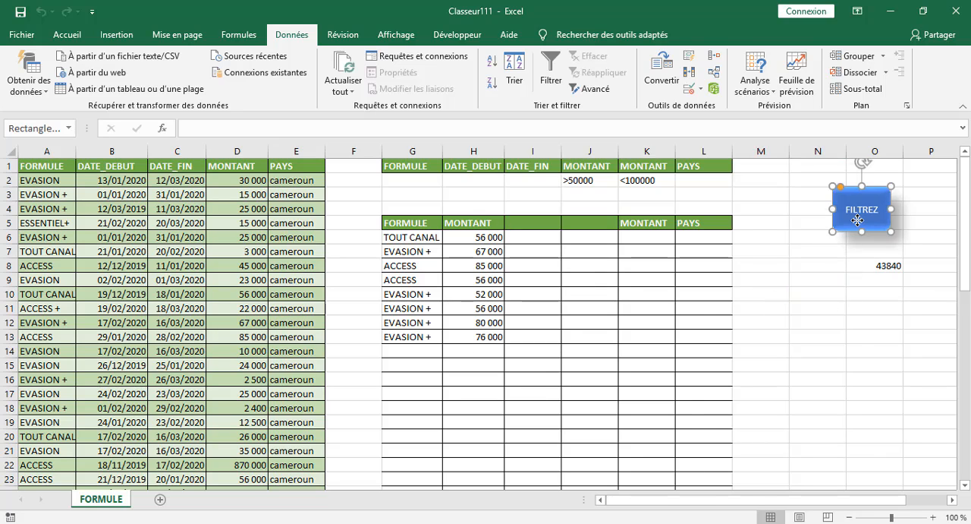
pyautogui.click(742, 427)
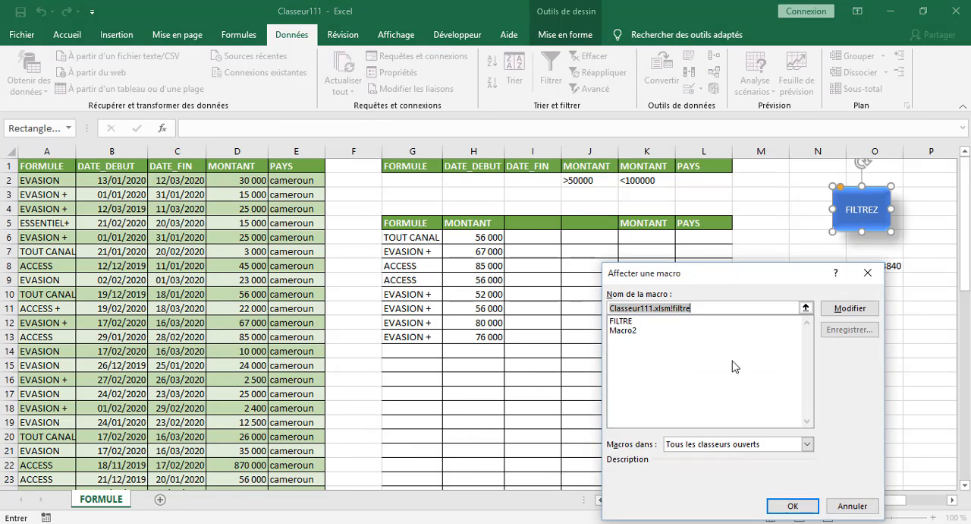
pyautogui.click(640, 330)
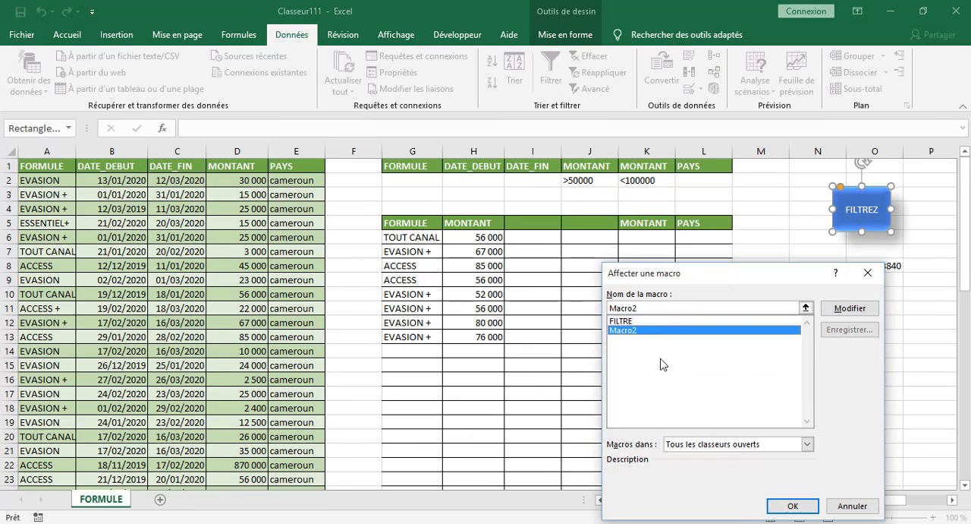
pyautogui.click(793, 505)
pyautogui.click(819, 364)
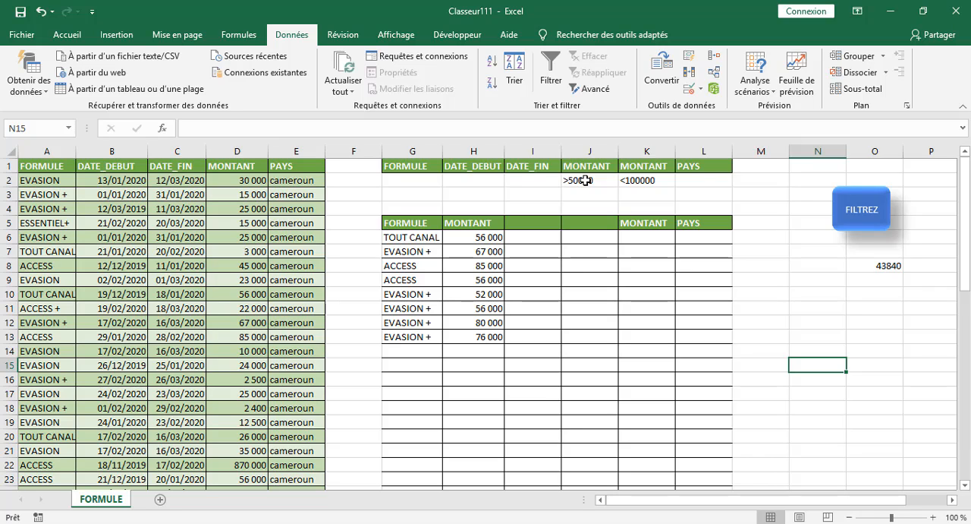
# Enter EVASION as the FORMULE criterion in G2 and run the extraction from the FILTREZ shape.
pyautogui.click(404, 182)
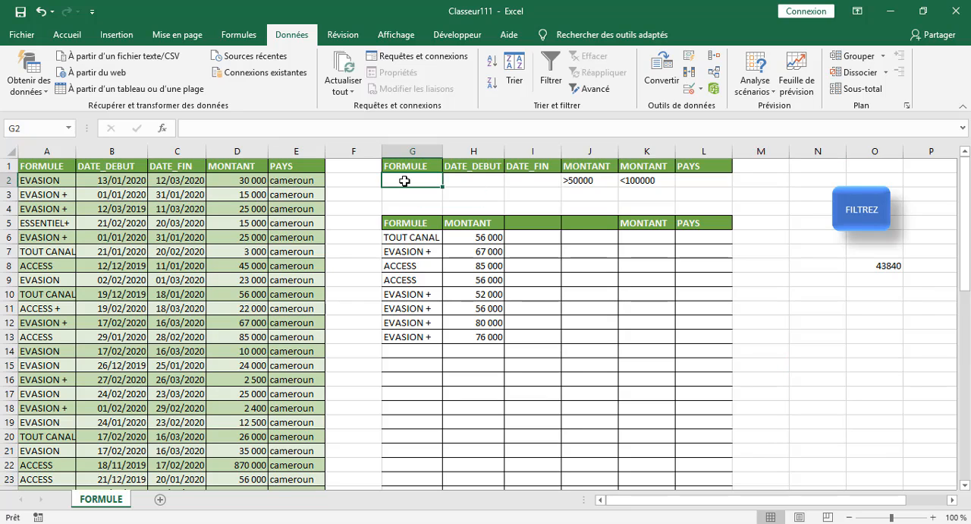
pyautogui.write('E')
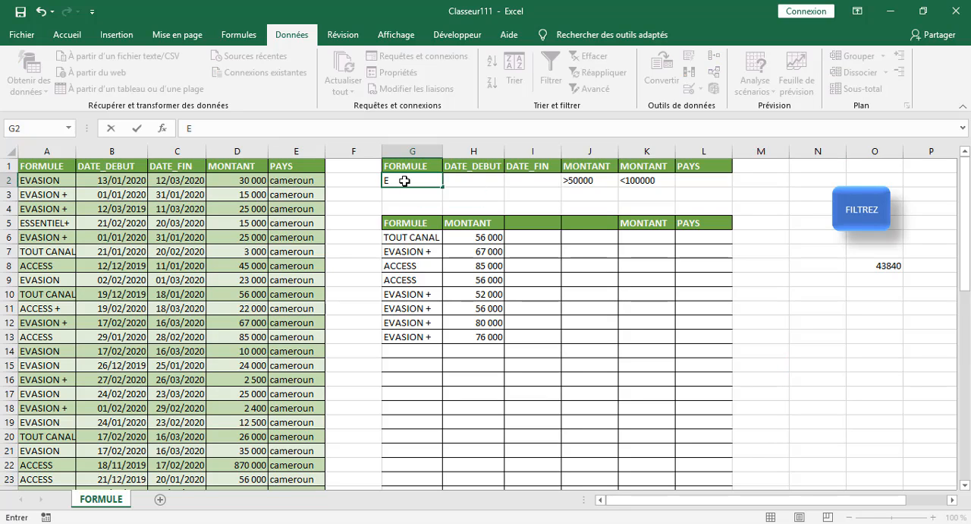
pyautogui.write('VASION')
pyautogui.click(817, 329)
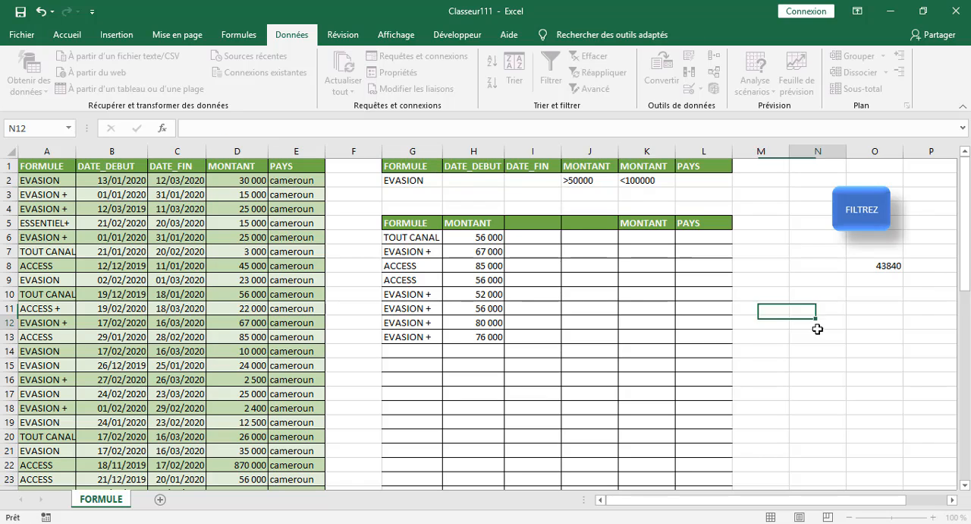
pyautogui.click(853, 221)
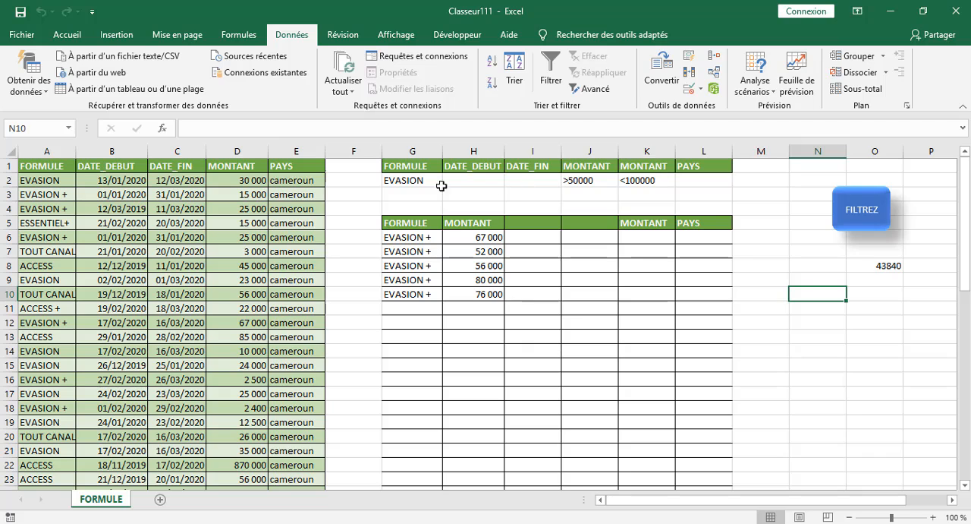
# Clear the FORMULE criterion in G2 and both MONTANT criteria in J2 and K2.
pyautogui.click(404, 181)
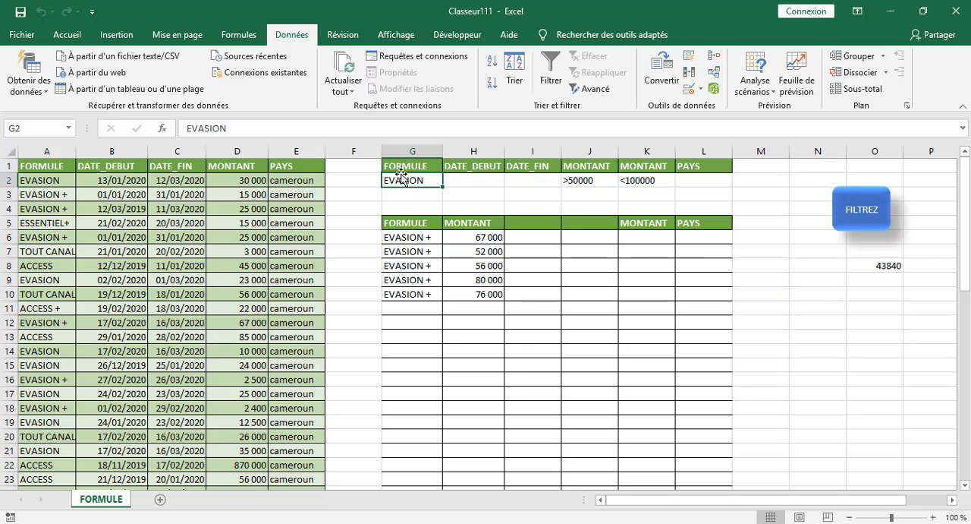
pyautogui.press('BackSpace')
pyautogui.click(581, 181)
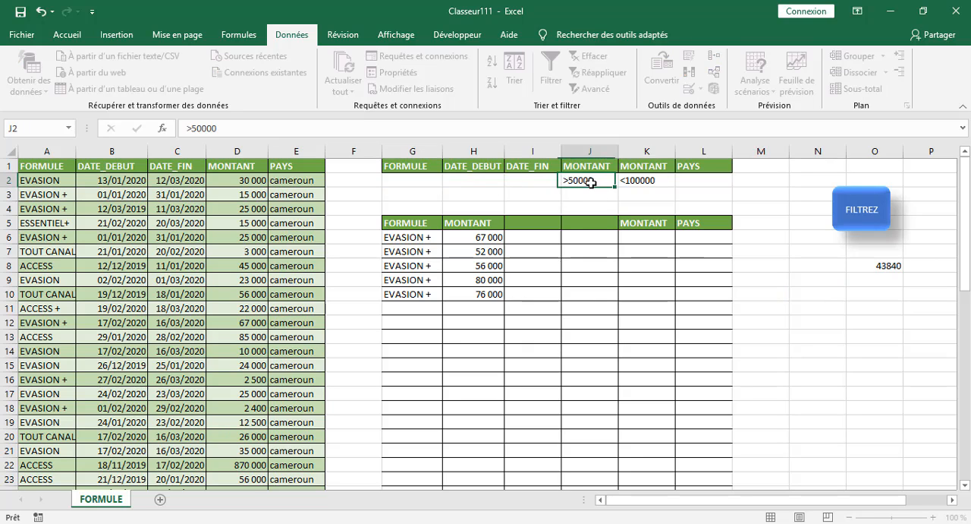
pyautogui.press('BackSpace')
pyautogui.click(642, 178)
pyautogui.press('BackSpace')
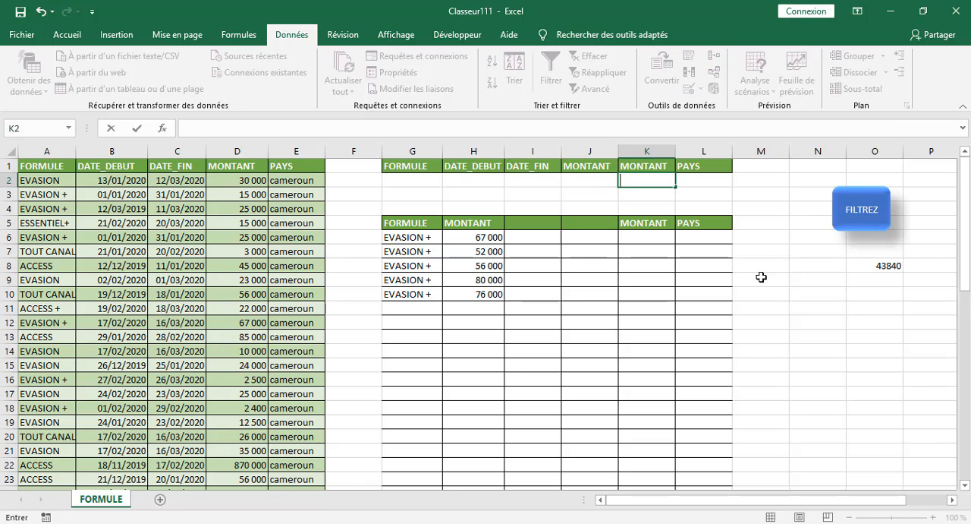
pyautogui.click(437, 220)
pyautogui.click(631, 336)
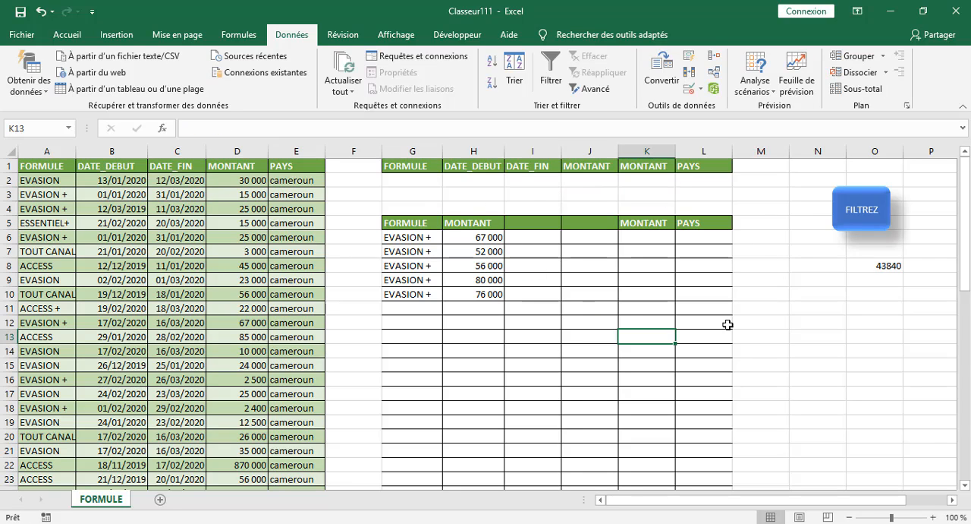
pyautogui.click(678, 322)
pyautogui.click(742, 296)
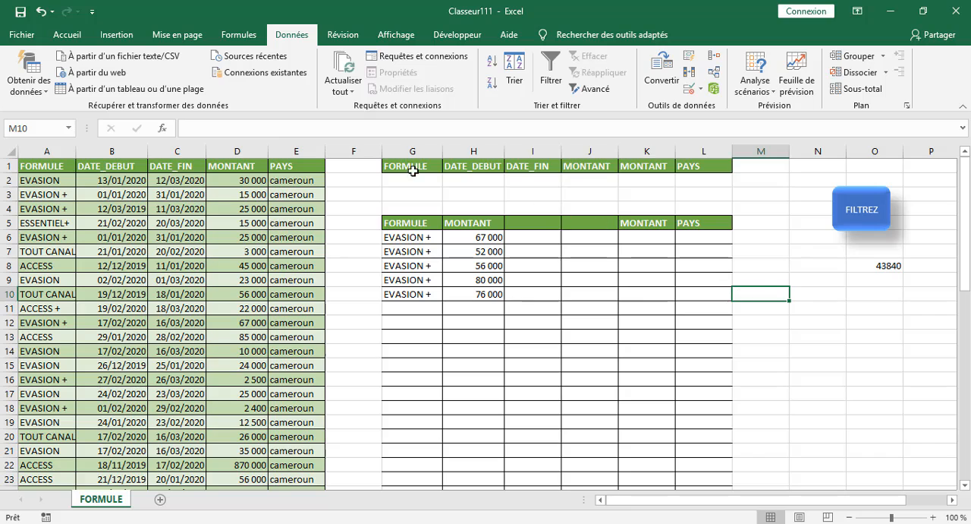
# Enter the date 01/12/2019 in cell O10.
pyautogui.click(890, 263)
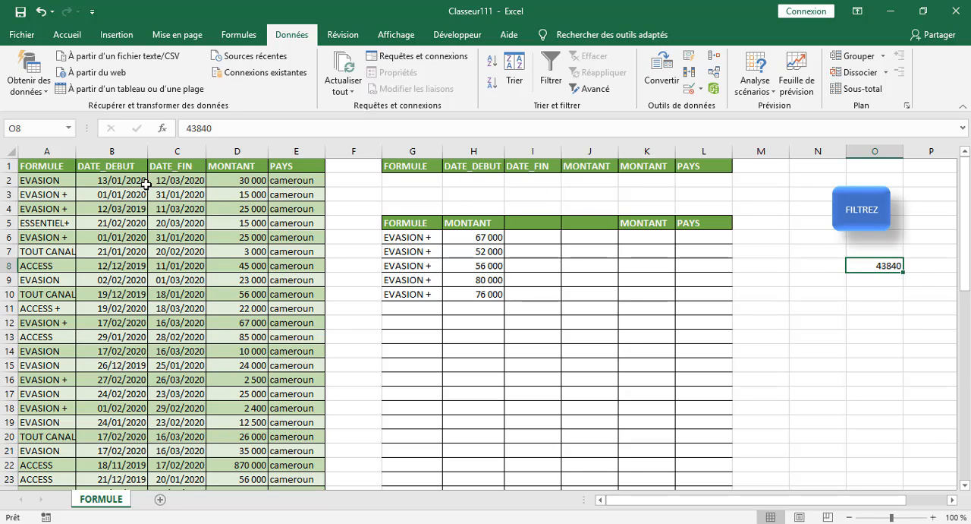
pyautogui.click(465, 182)
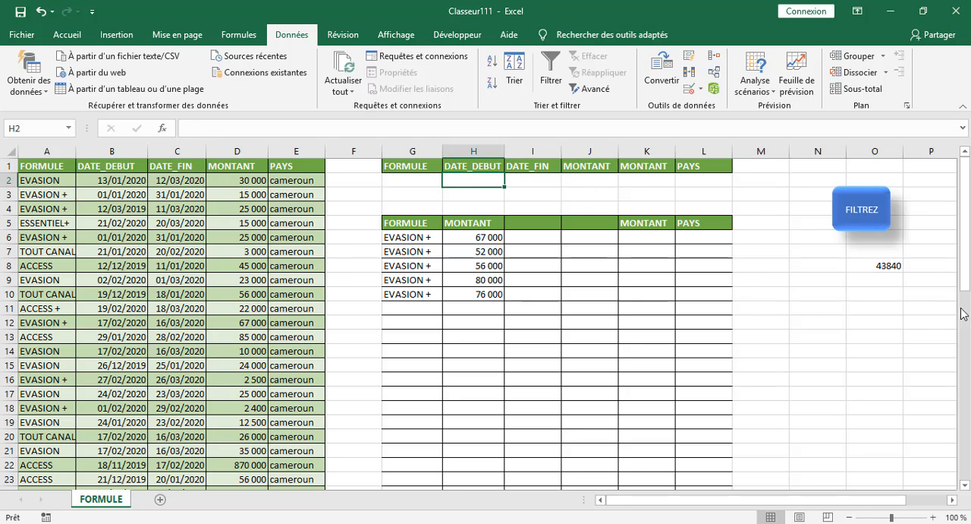
pyautogui.click(885, 296)
pyautogui.write('12/')
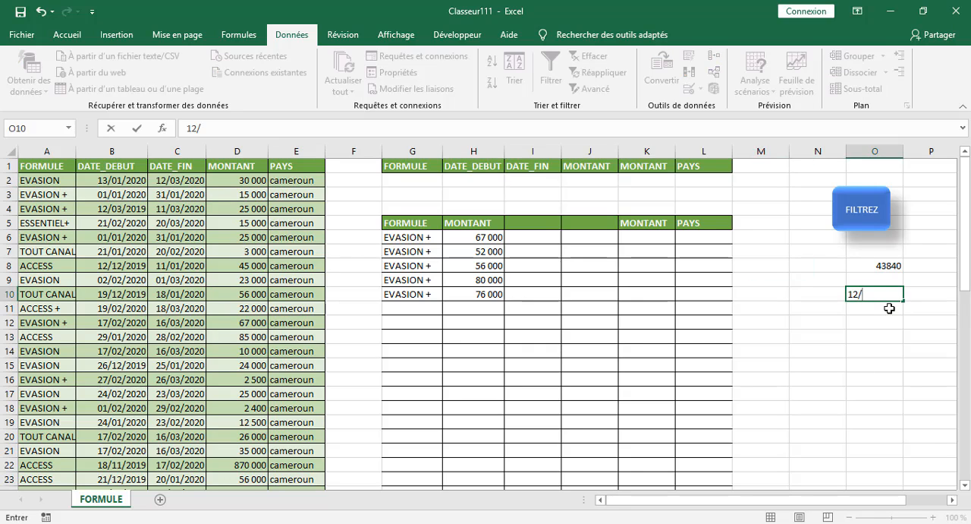
pyautogui.press('BackSpace')
pyautogui.press('BackSpace')
pyautogui.write('01/12/2')
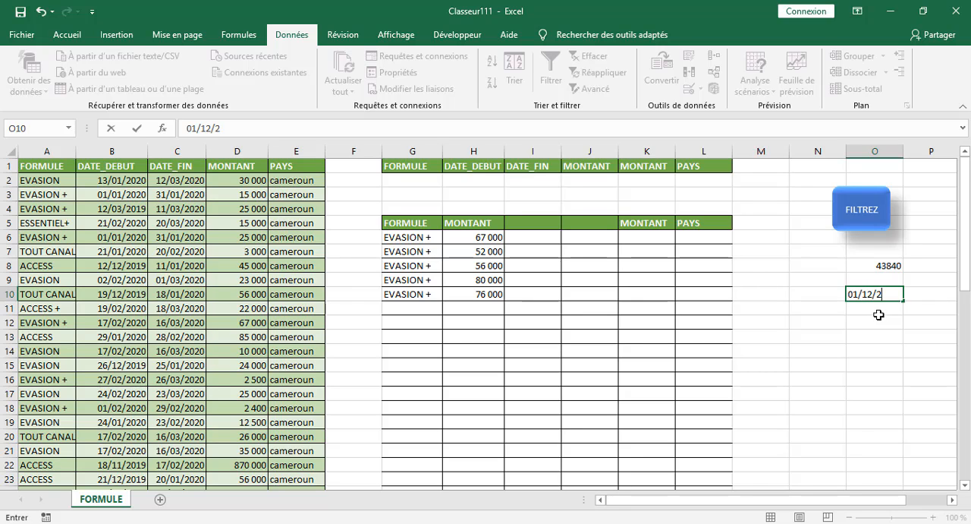
pyautogui.write('019')
pyautogui.press('Return')
pyautogui.click(868, 336)
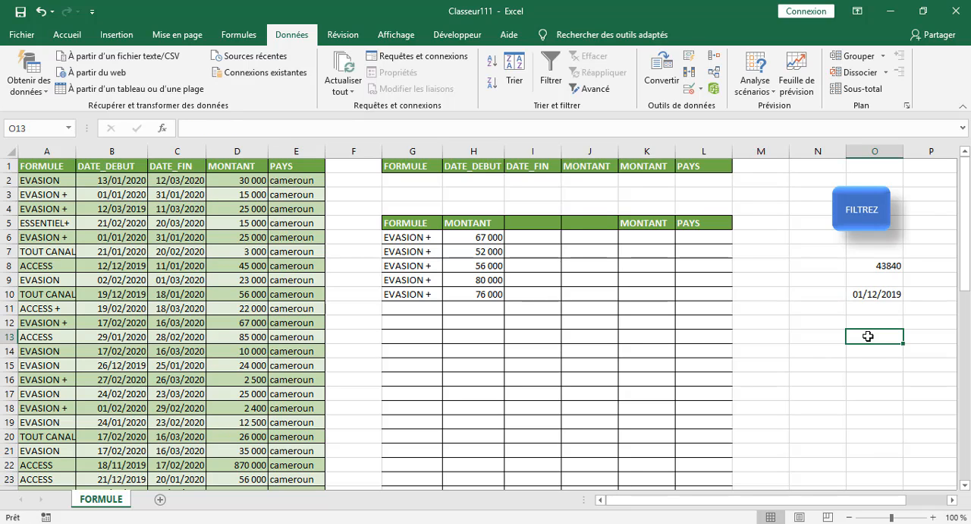
# Enter the date 01/02/2020 in cell O12.
pyautogui.click(868, 320)
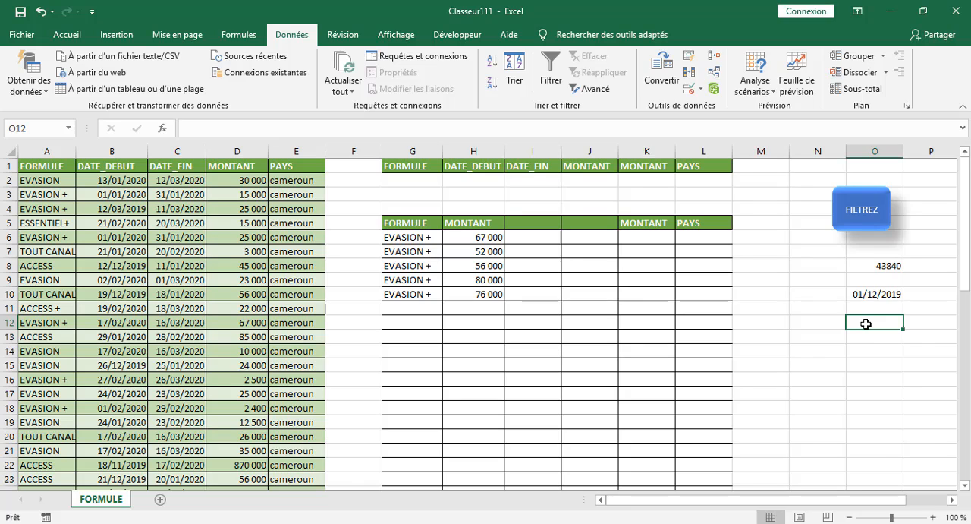
pyautogui.write('01/')
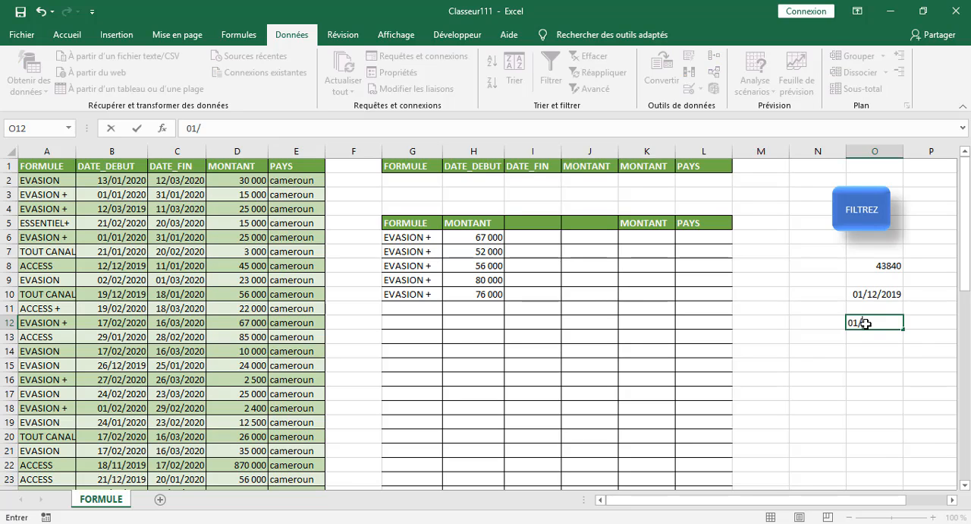
pyautogui.write('02/2020')
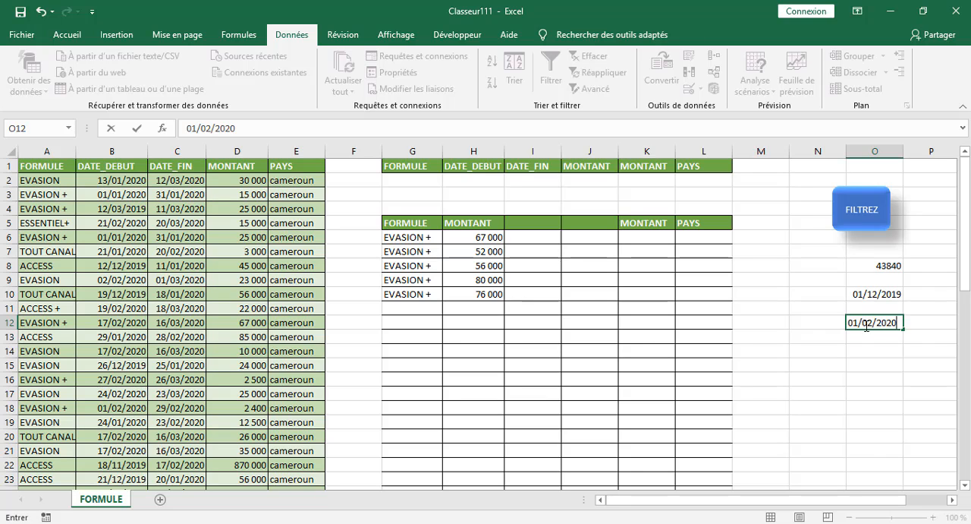
pyautogui.click(874, 361)
# Change the number format of the dates in O10:O12 to Standard.
pyautogui.click(882, 294)
pyautogui.moveTo(883, 295); pyautogui.dragTo(877, 319)
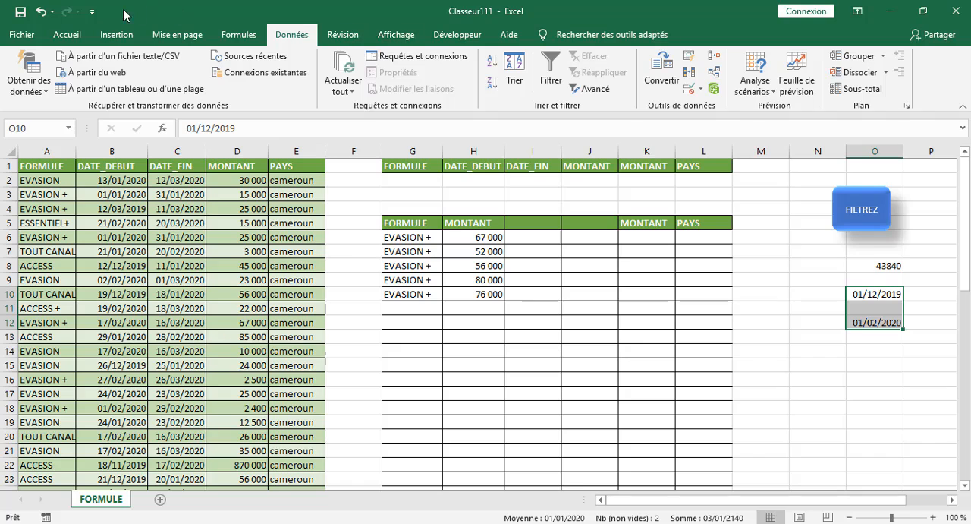
pyautogui.click(67, 35)
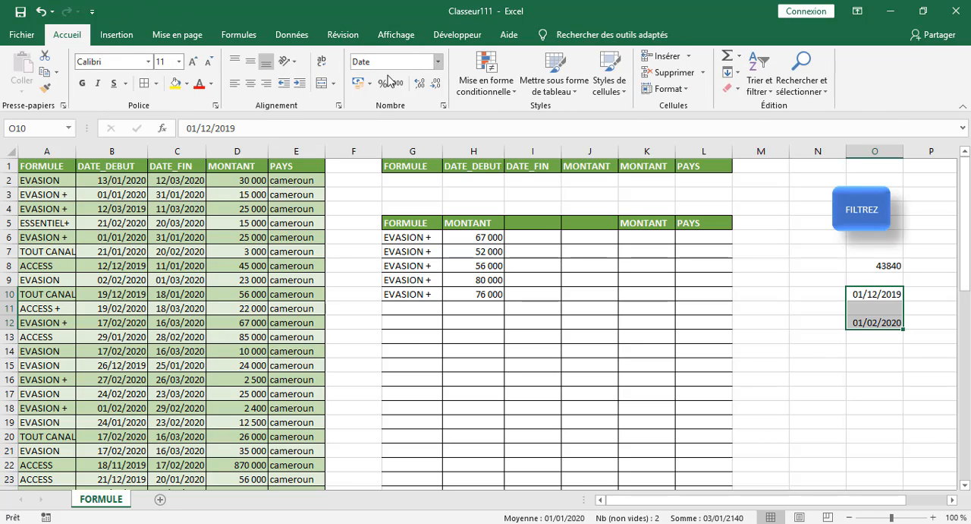
pyautogui.click(439, 61)
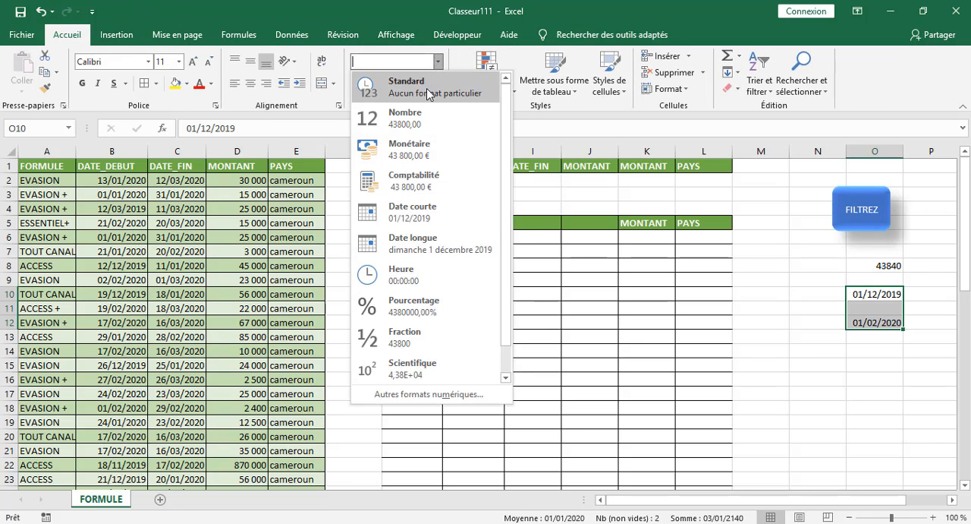
pyautogui.click(400, 72)
pyautogui.click(880, 421)
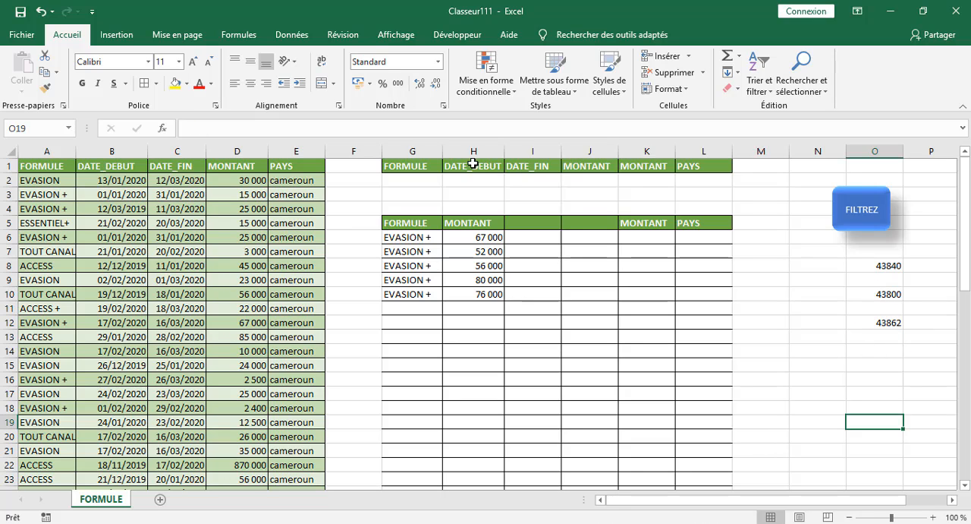
# Enter > as the start of the DATE_DEBUT criterion in H2, and insert a new column before the criteria area's DATE_FIN column.
pyautogui.click(459, 181)
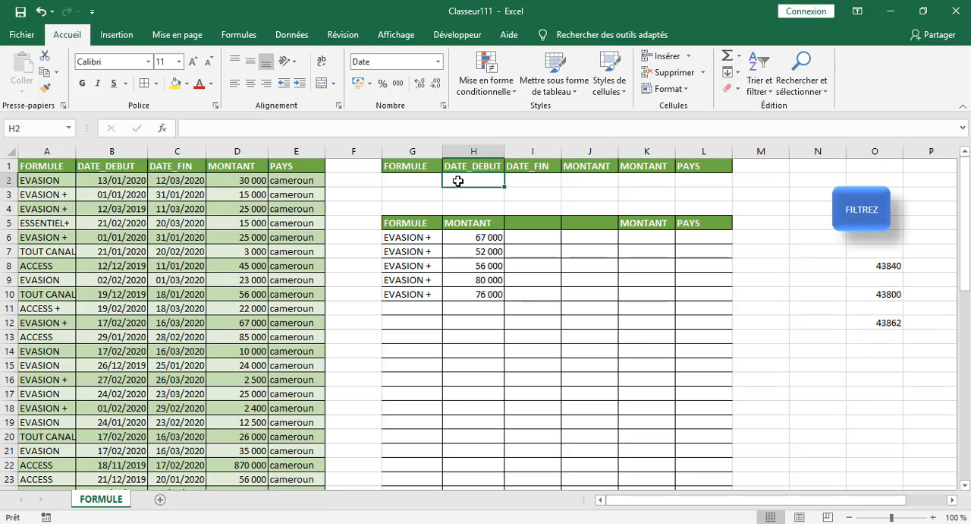
pyautogui.write('>')
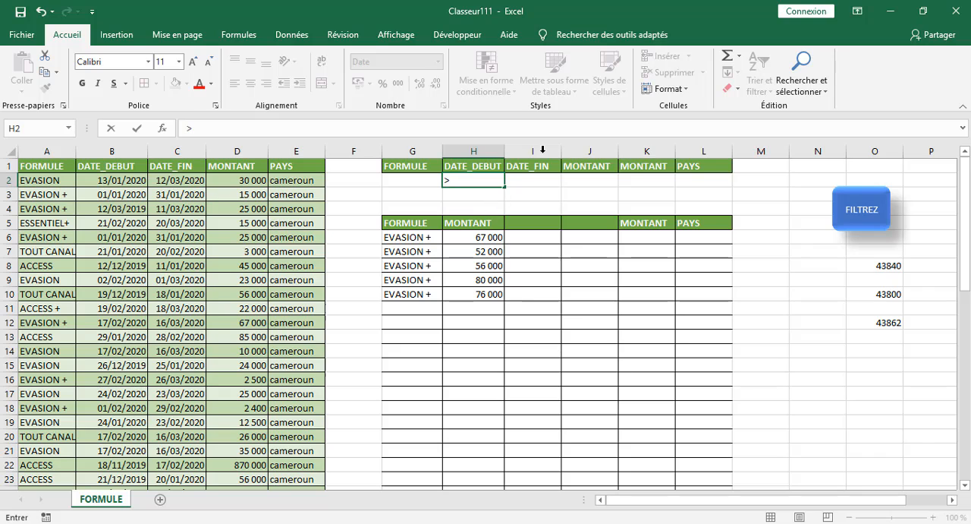
pyautogui.click(541, 149)
pyautogui.rightClick(541, 150)
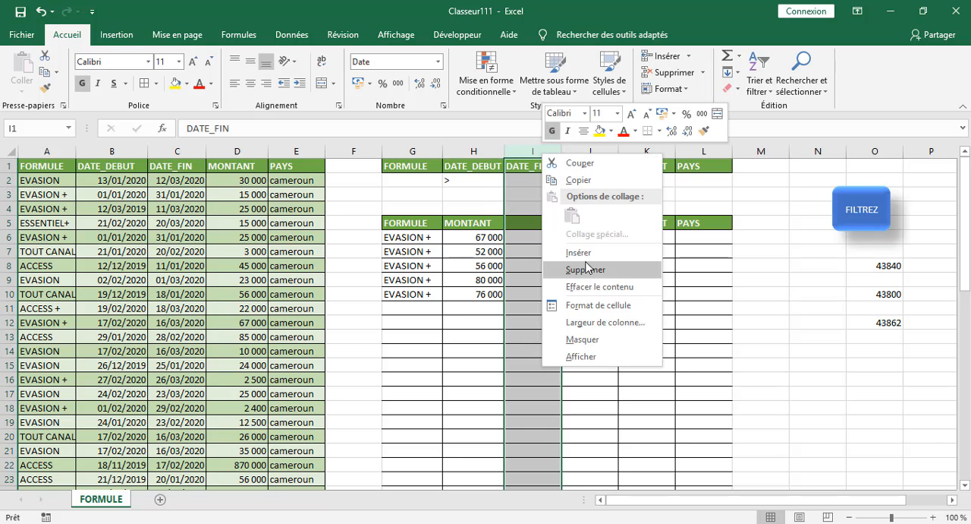
pyautogui.click(577, 265)
# Copy the DATE_DEBUT header from H1 into the empty header cell I1.
pyautogui.click(527, 167)
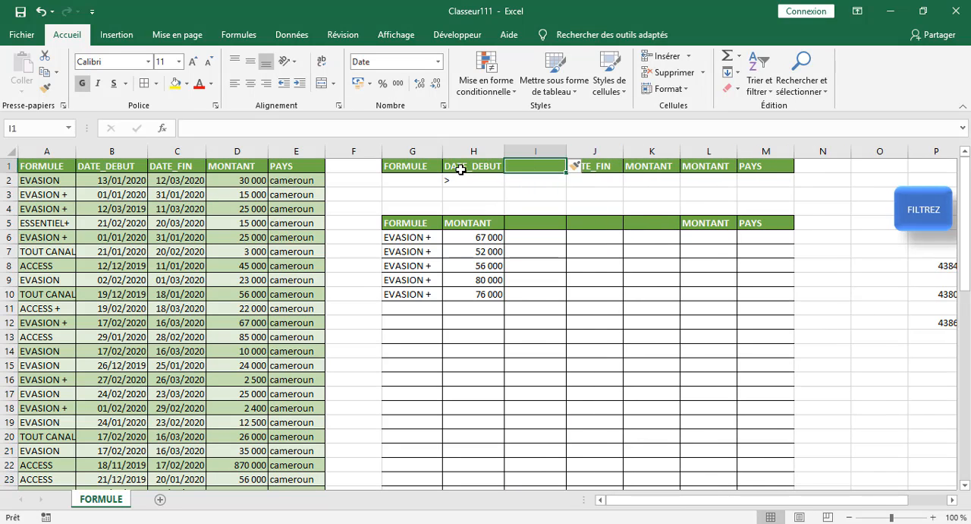
pyautogui.click(461, 169)
pyautogui.rightClick(462, 170)
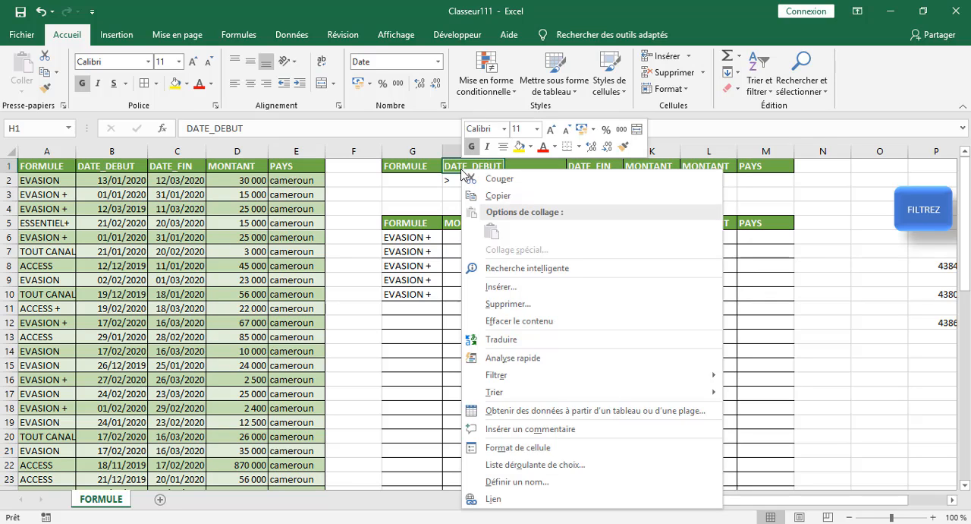
pyautogui.click(498, 196)
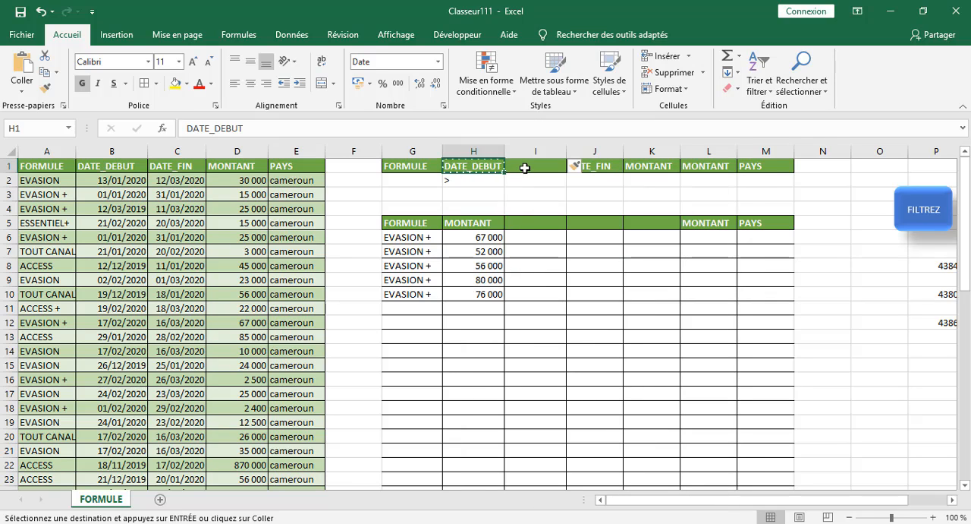
pyautogui.rightClick(527, 170)
pyautogui.click(555, 232)
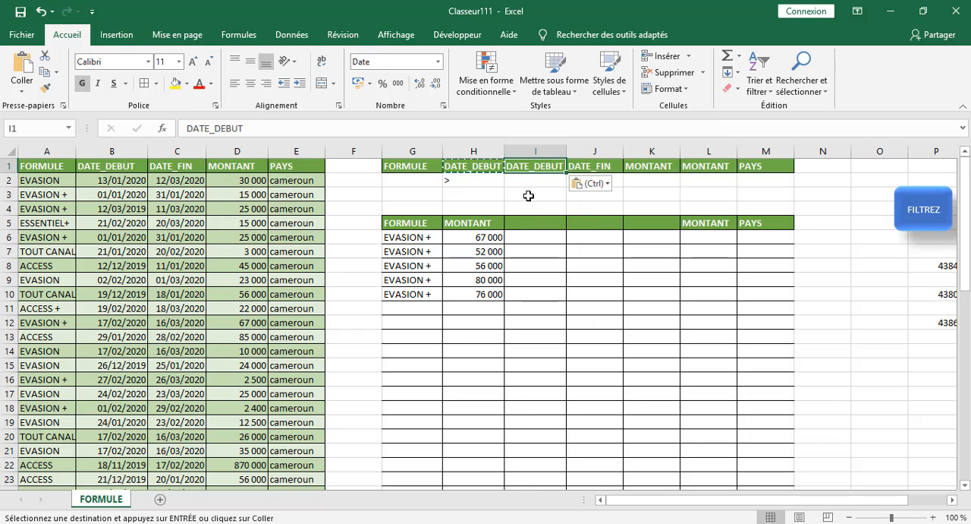
pyautogui.press('Escape')
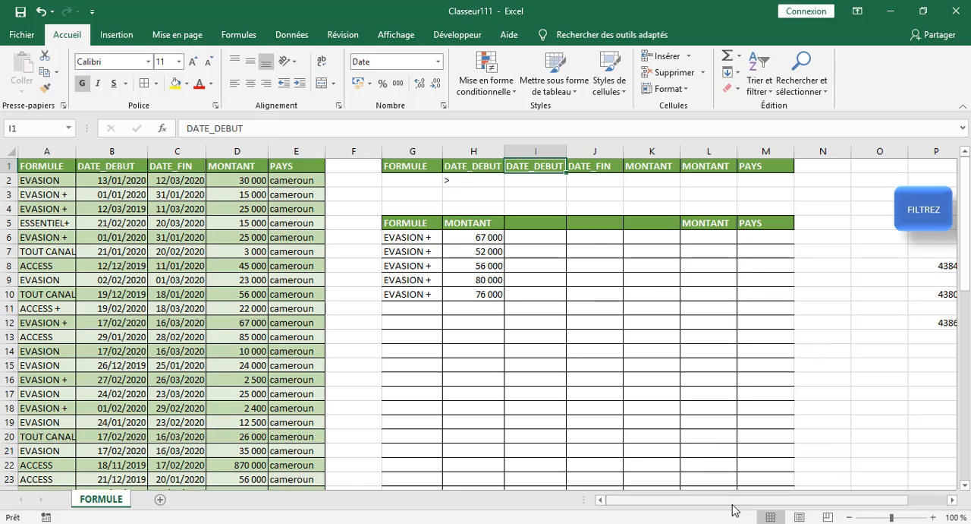
# Complete the first DATE_DEBUT criterion in H2 as >43800.
pyautogui.moveTo(732, 503); pyautogui.dragTo(762, 503)
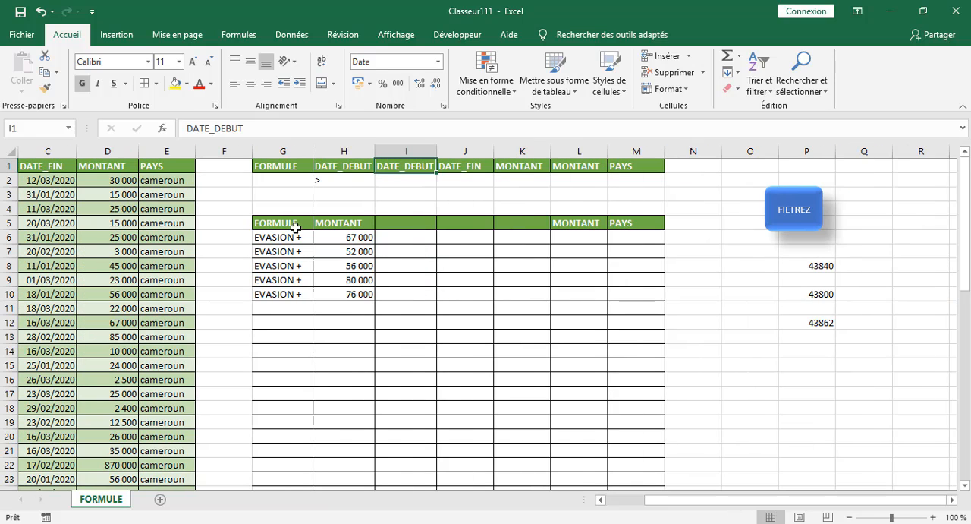
pyautogui.click(334, 178)
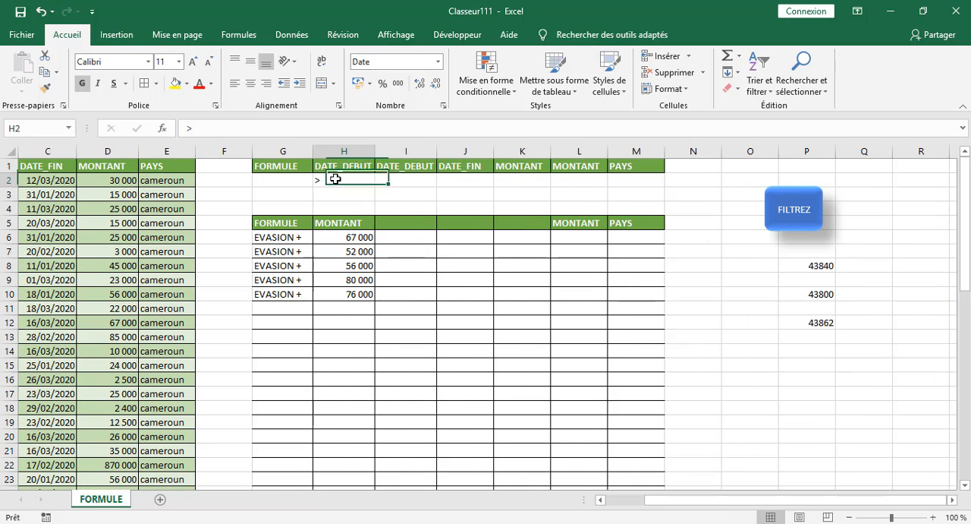
pyautogui.click(225, 129)
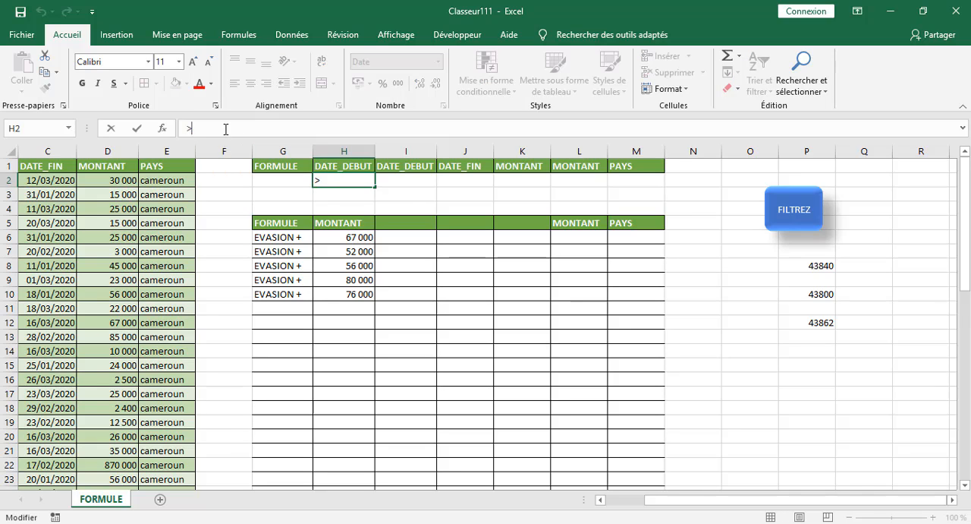
pyautogui.write('43800')
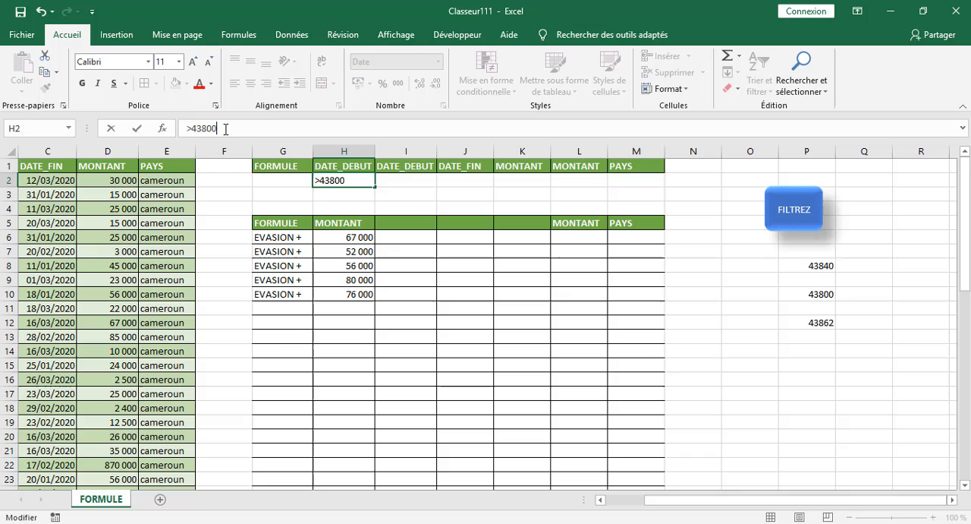
# Enter <43862 as the second DATE_DEBUT criterion in I2.
pyautogui.click(397, 182)
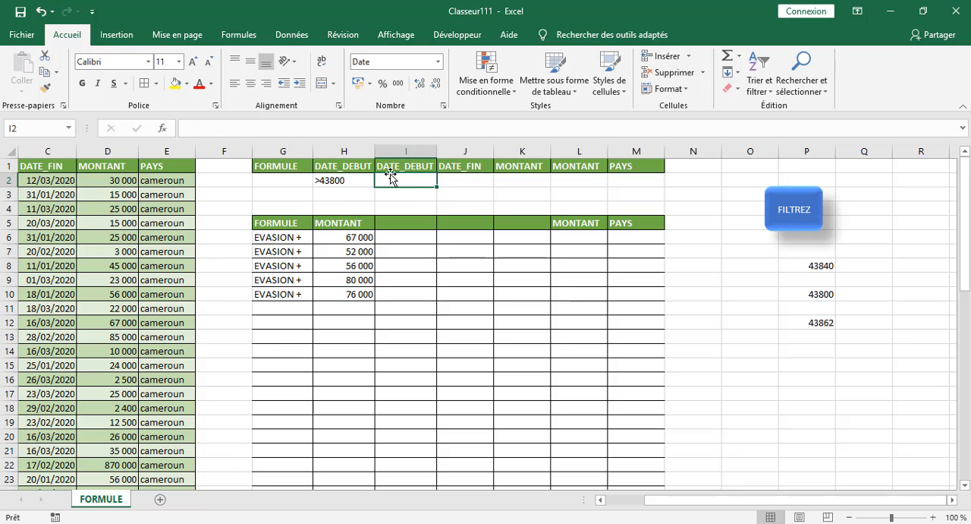
pyautogui.write('<43862')
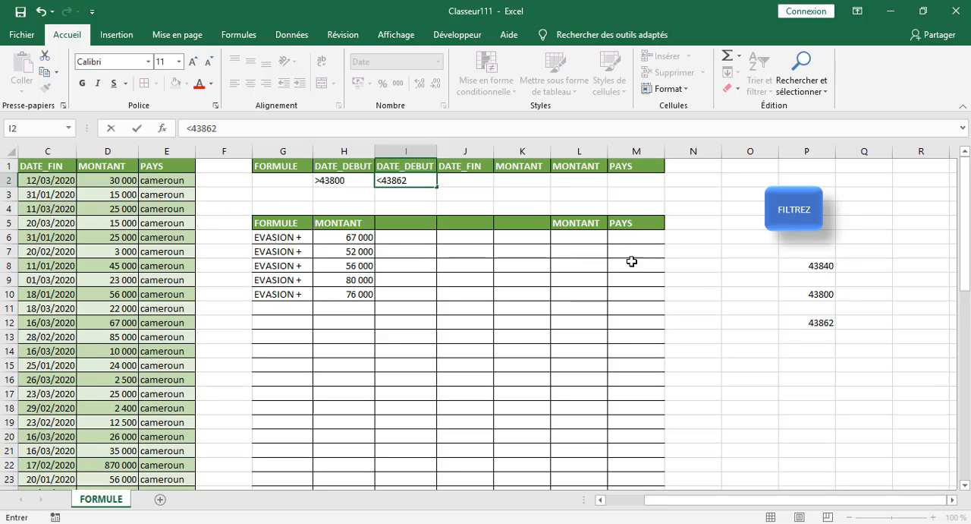
pyautogui.click(827, 298)
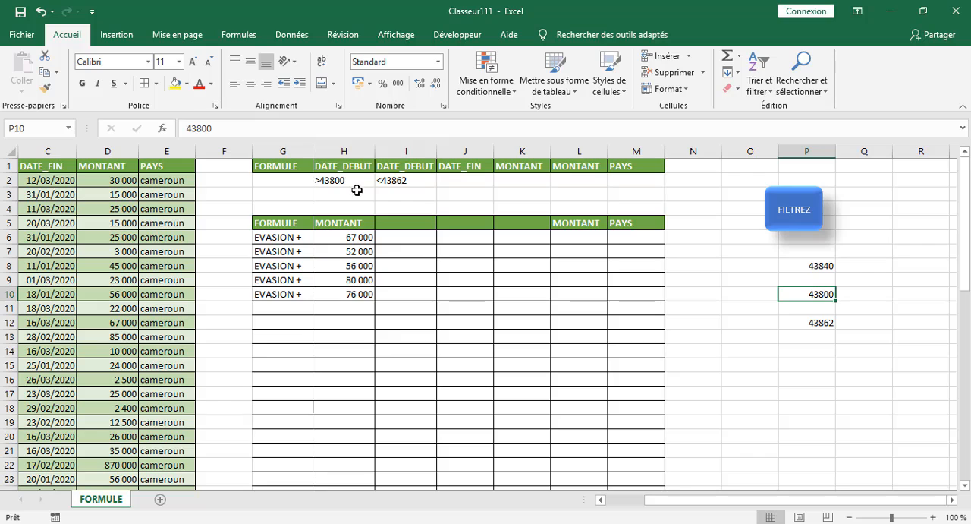
pyautogui.click(759, 373)
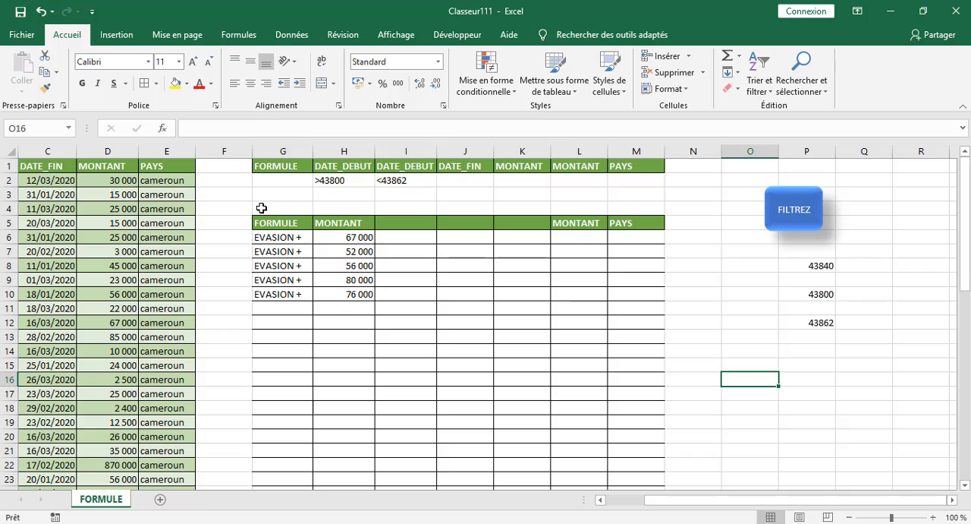
# Start recording a new macro stored in this workbook, keeping the proposed name Macro3.
pyautogui.click(454, 34)
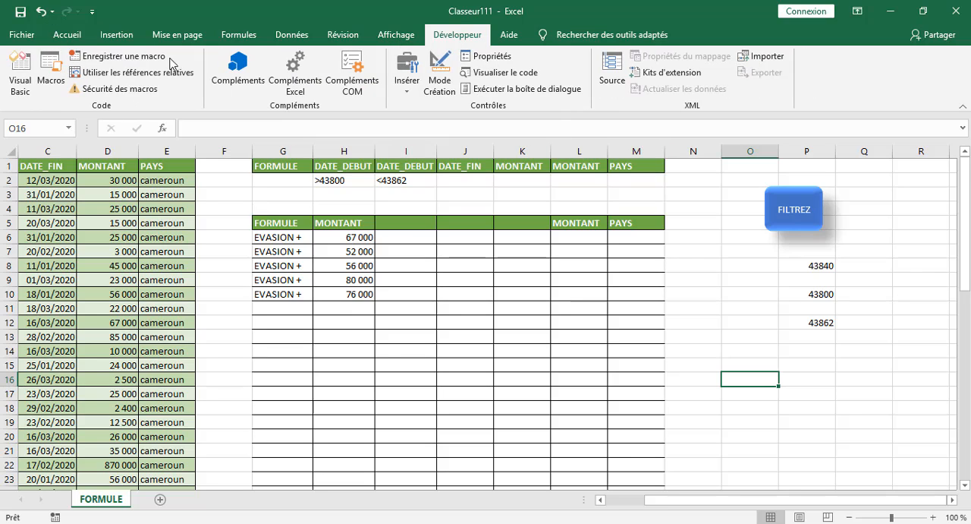
pyautogui.click(102, 58)
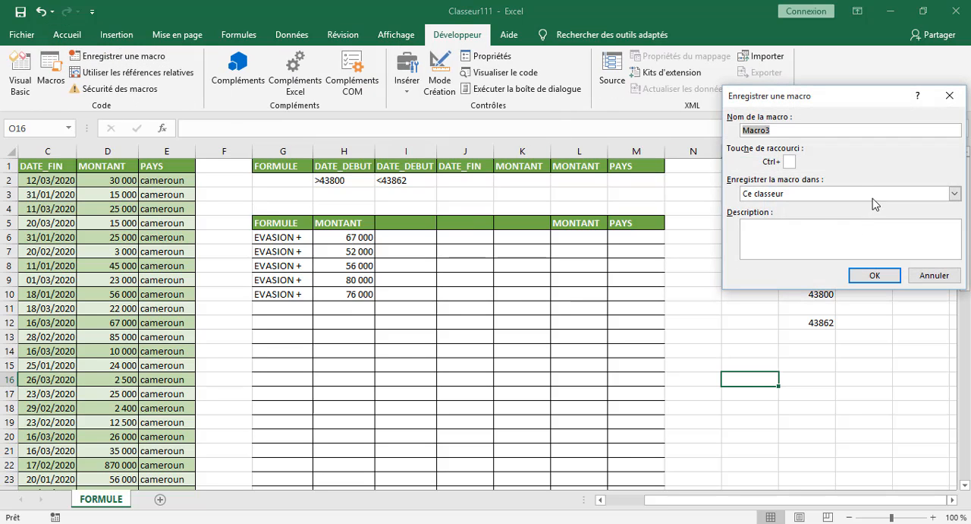
pyautogui.click(872, 276)
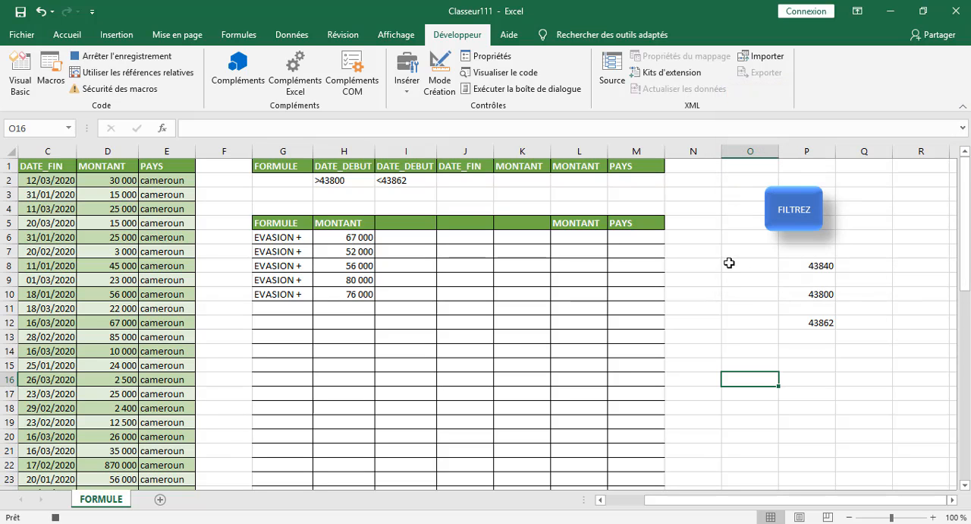
# Set up an advanced filter that copies to another location, with G1:M2 as the criteria range.
pyautogui.click(730, 264)
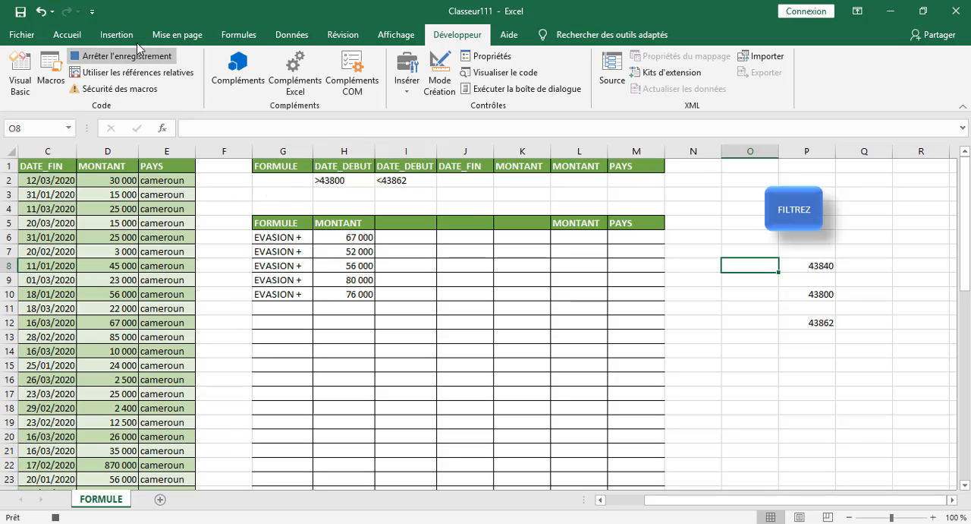
pyautogui.click(292, 34)
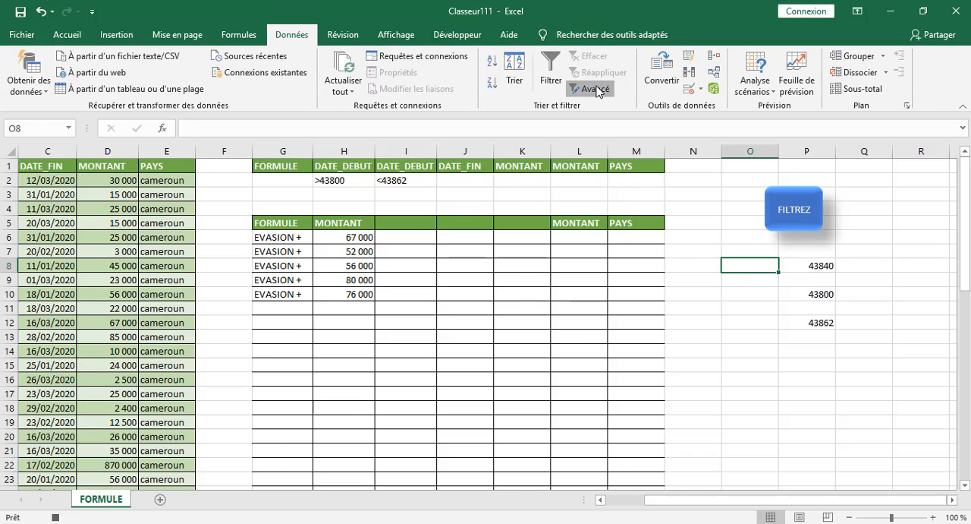
pyautogui.click(589, 89)
pyautogui.click(775, 164)
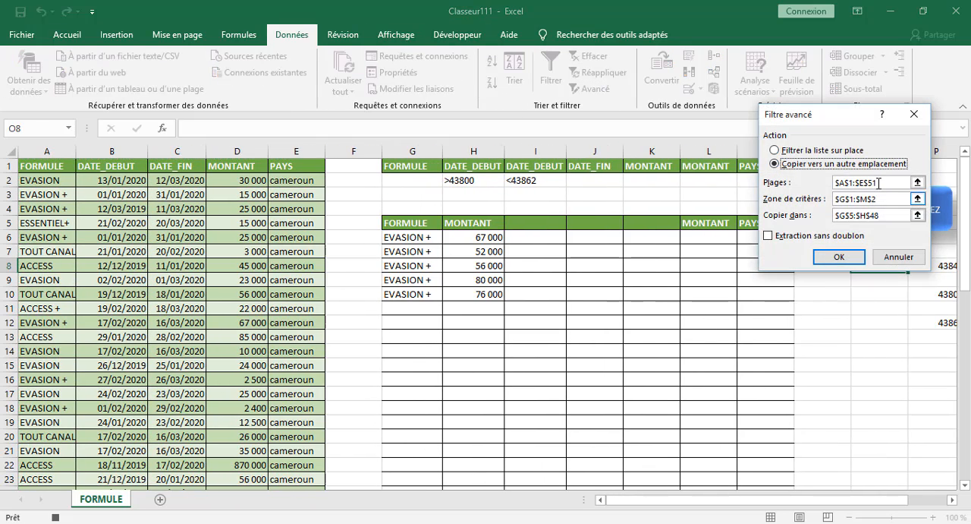
pyautogui.click(888, 201)
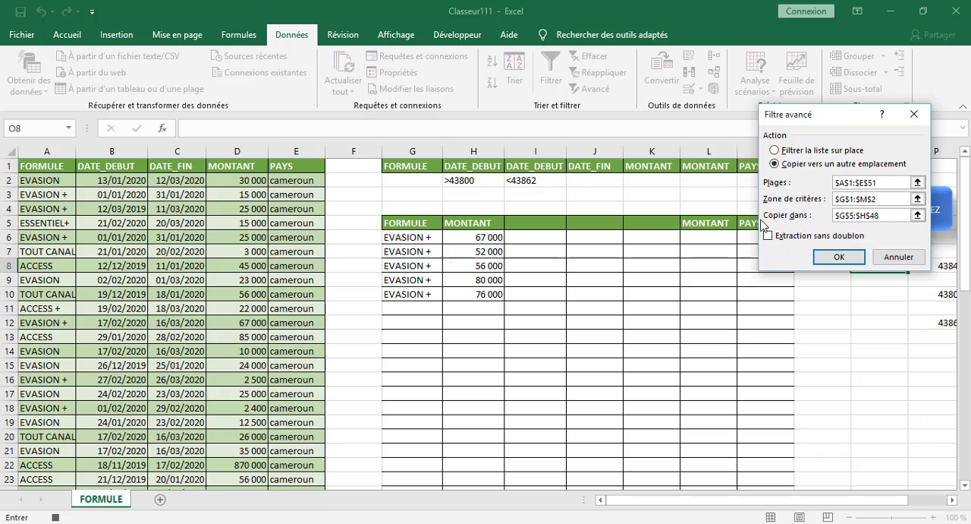
pyautogui.moveTo(388, 165); pyautogui.dragTo(765, 183)
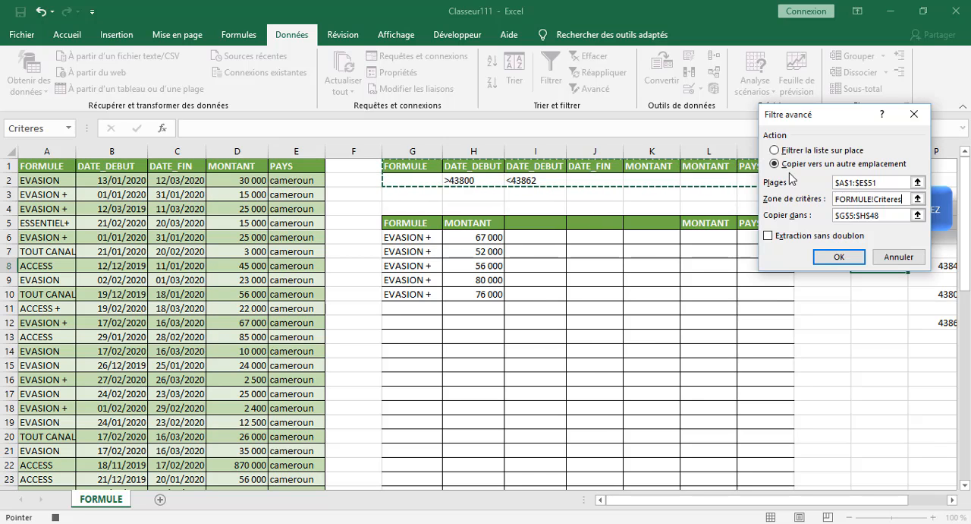
# Reselect the copy destination in columns G:H from the FORMULE and MONTANT headers in row 5 downward, and run the advanced filter.
pyautogui.click(892, 216)
pyautogui.press('BackSpace')
pyautogui.press('BackSpace')
pyautogui.press('BackSpace')
pyautogui.press('BackSpace')
pyautogui.press('BackSpace')
pyautogui.press('BackSpace')
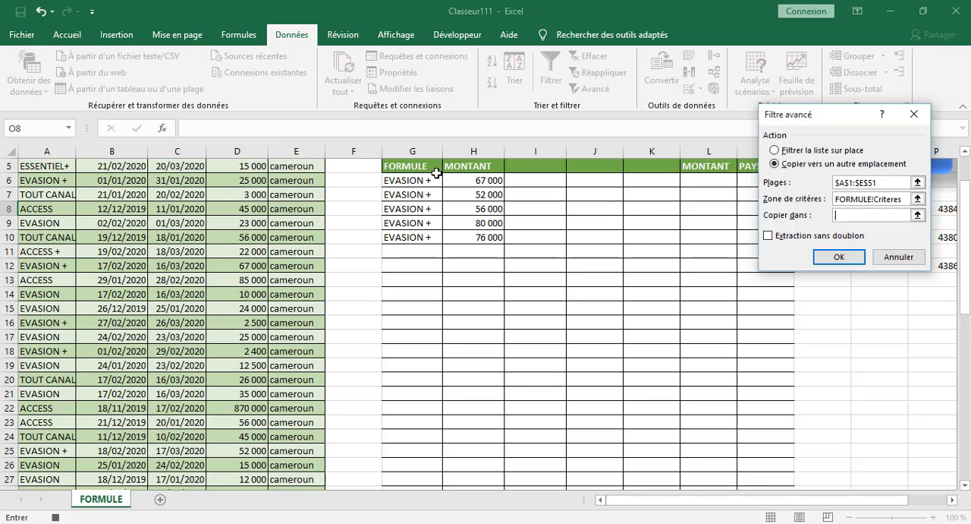
pyautogui.moveTo(416, 166); pyautogui.dragTo(462, 468)
pyautogui.scroll(-6, 497, 462)
pyautogui.click(838, 257)
pyautogui.scroll(8, 769, 304)
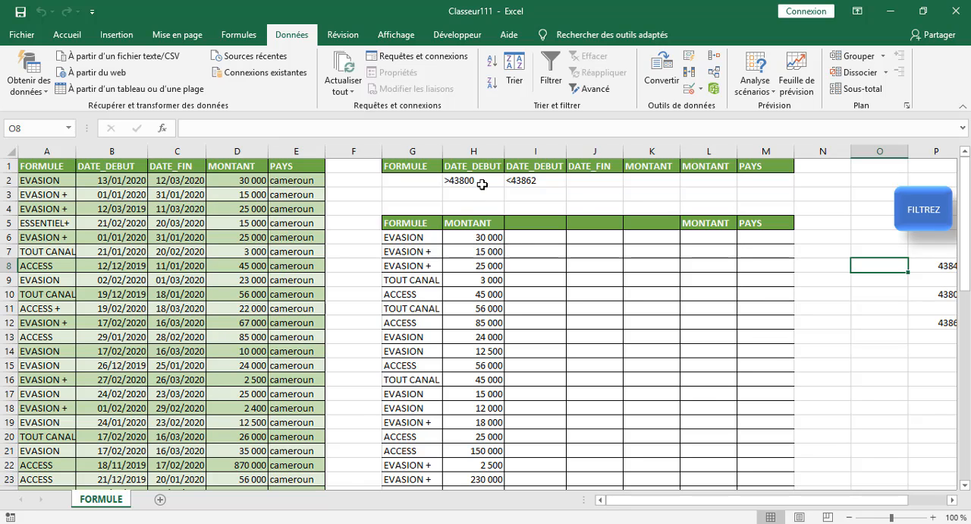
# Change the number format of P10:P12 to short date.
pyautogui.moveTo(927, 293); pyautogui.dragTo(941, 326)
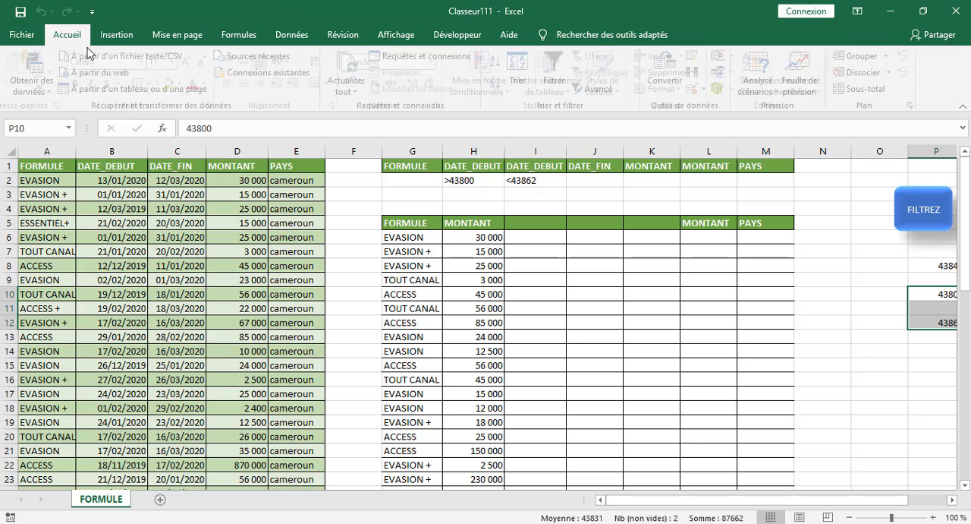
pyautogui.click(66, 35)
pyautogui.click(437, 62)
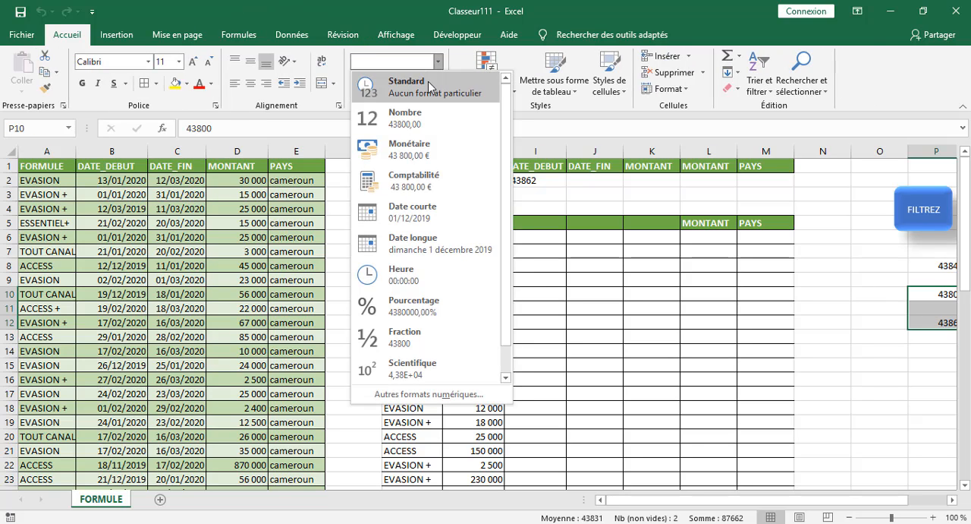
pyautogui.click(422, 230)
pyautogui.hscroll(4, 731, 412)
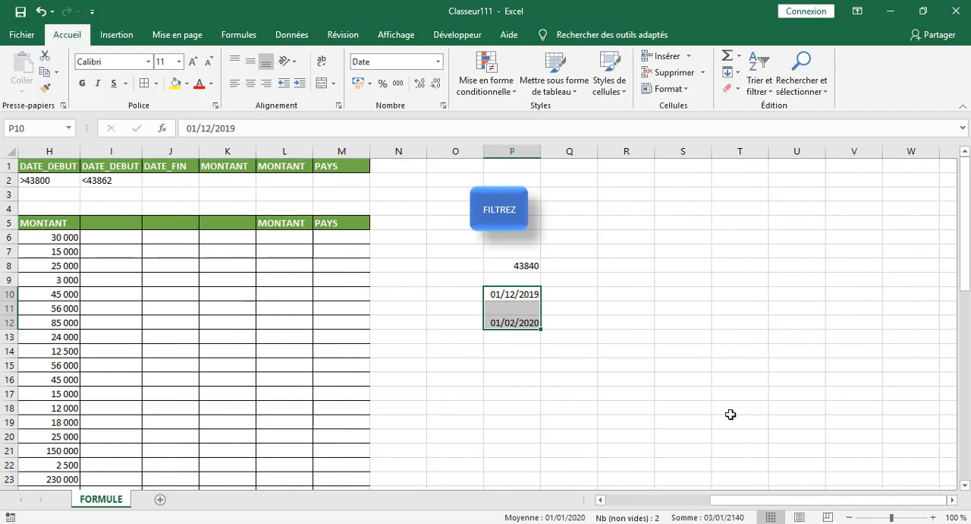
# Compare the extracted FORMULE and MONTANT rows with the source table's DATE_DEBUT values and the date limits in P10 and P12.
pyautogui.moveTo(727, 501); pyautogui.dragTo(638, 500)
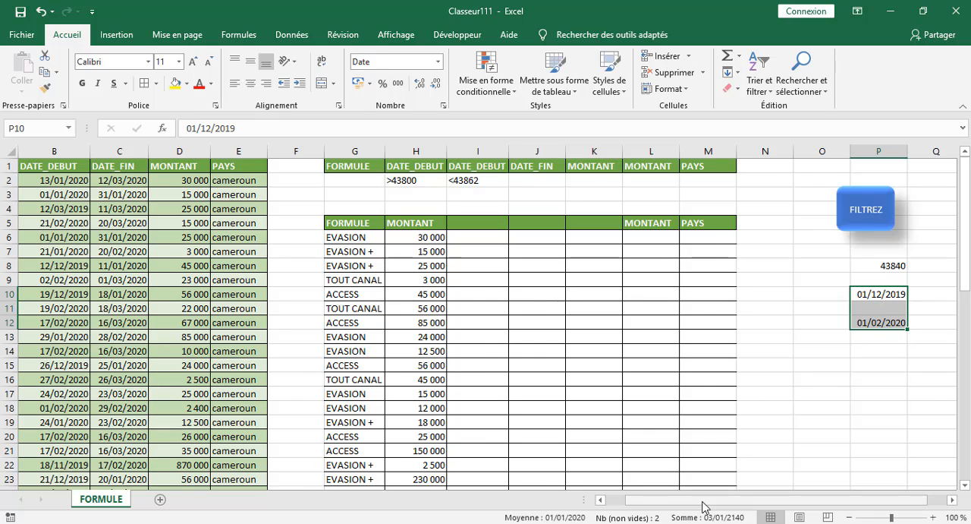
pyautogui.moveTo(704, 507); pyautogui.dragTo(684, 507)
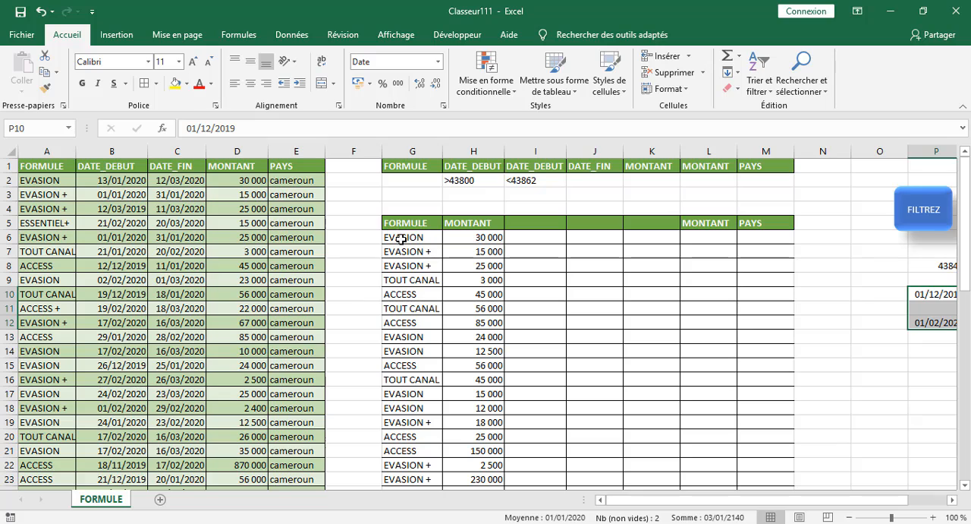
pyautogui.click(400, 325)
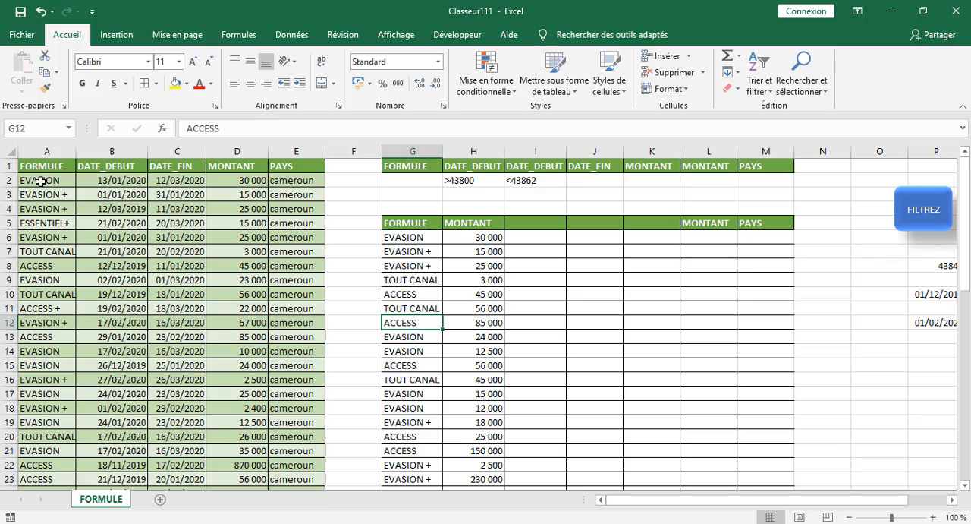
pyautogui.click(228, 182)
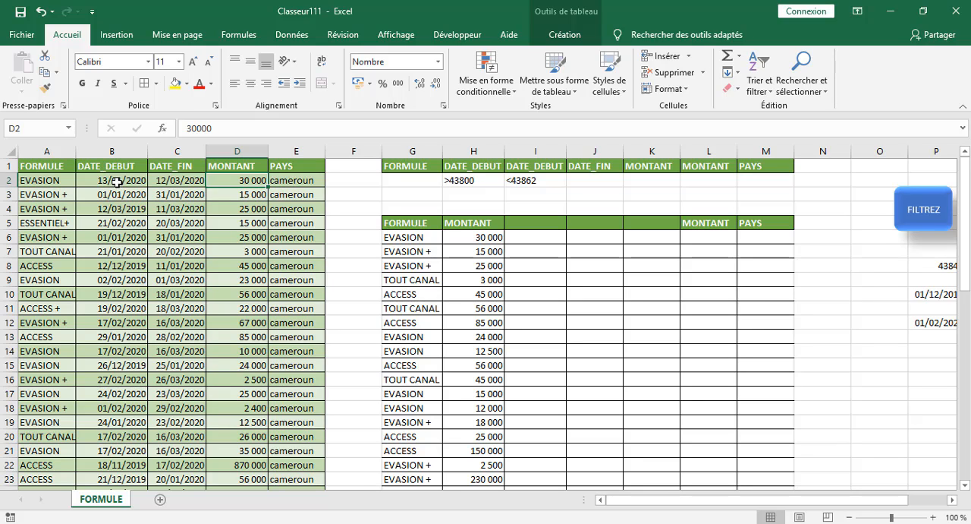
pyautogui.click(116, 182)
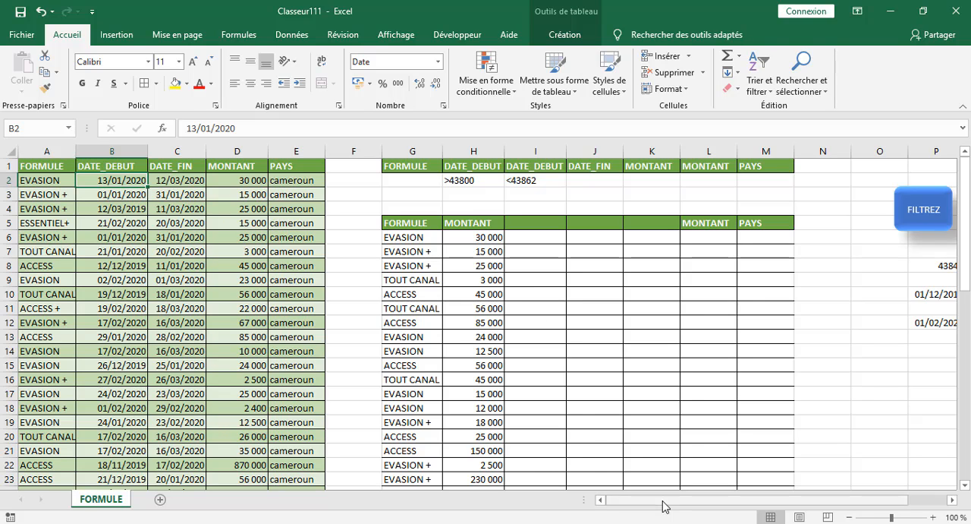
pyautogui.moveTo(661, 503); pyautogui.dragTo(701, 503)
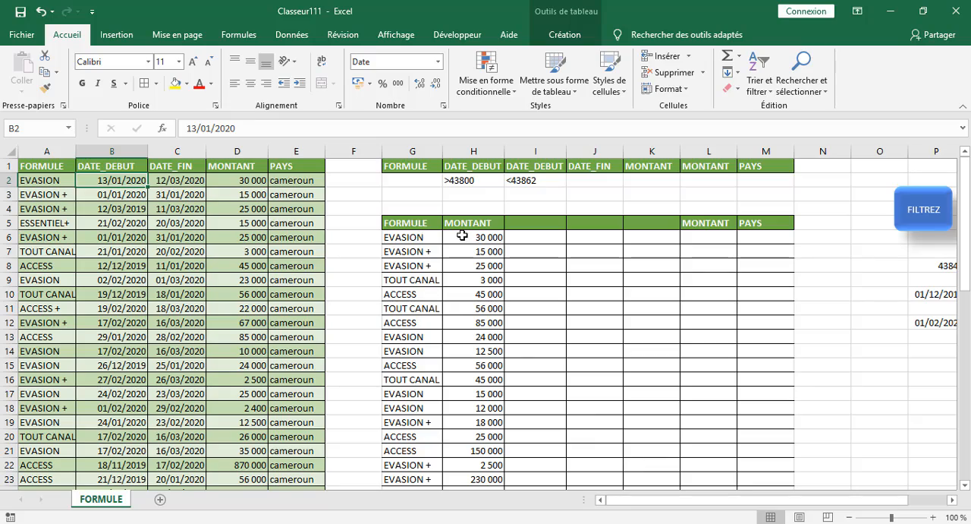
# Review the extracted FORMULE and MONTANT rows down to the end of the list.
pyautogui.scroll(-4, 464, 334)
pyautogui.scroll(-3, 462, 331)
pyautogui.scroll(7, 451, 327)
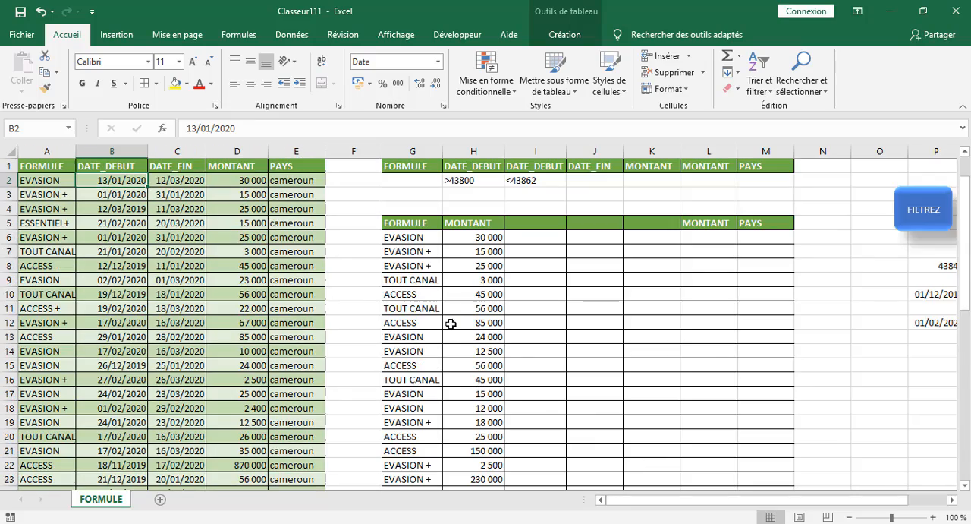
pyautogui.scroll(-3, 449, 323)
pyautogui.scroll(3, 451, 323)
pyautogui.scroll(-4, 450, 323)
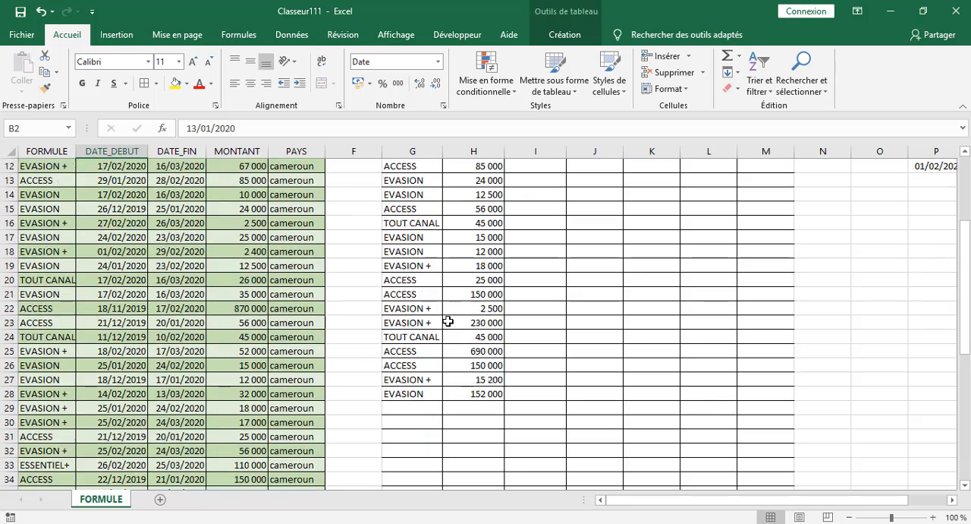
pyautogui.scroll(4, 449, 322)
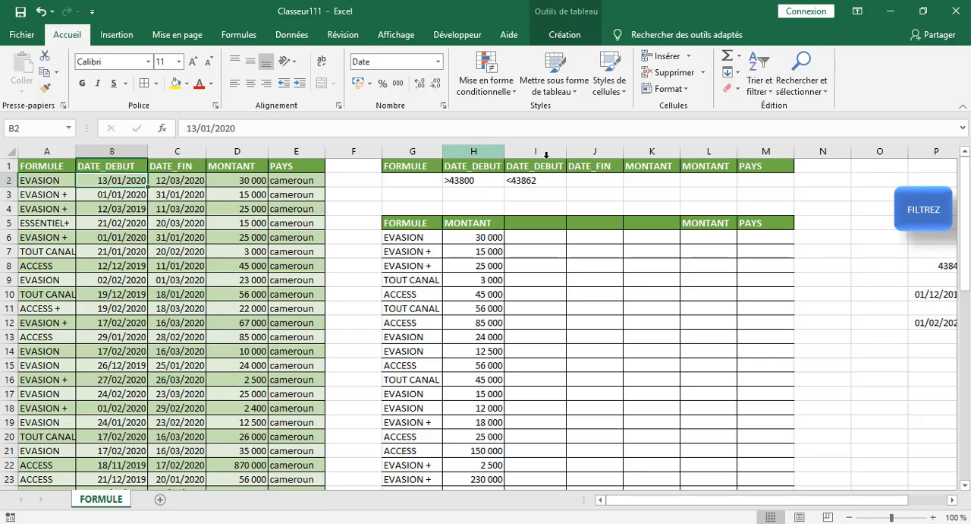
# Delete the duplicate MONTANT column L and the second DATE_DEBUT column I from the criteria area.
pyautogui.rightClick(641, 150)
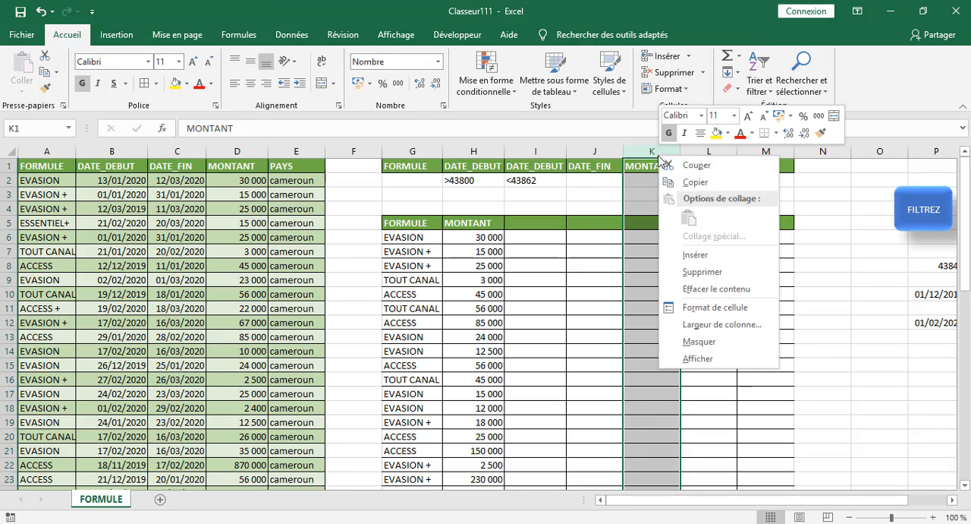
pyautogui.press('Escape')
pyautogui.click(647, 176)
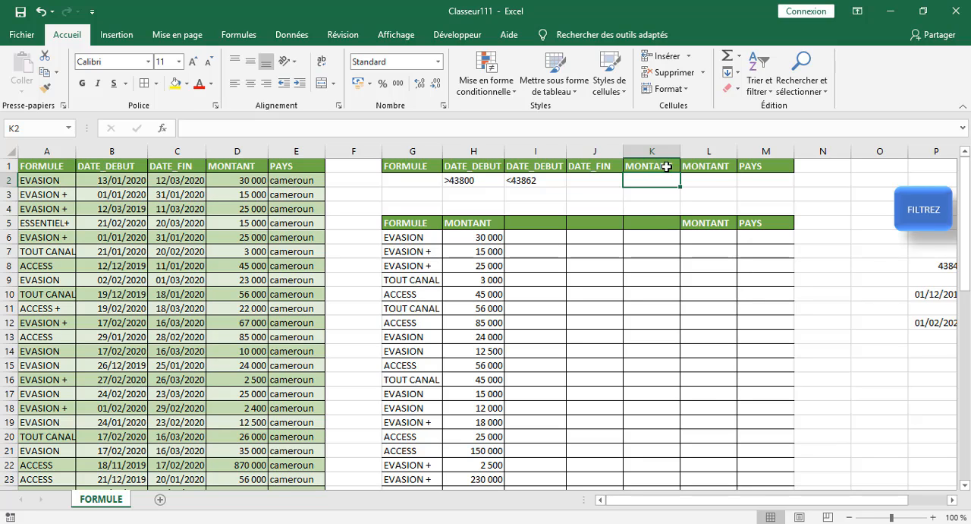
pyautogui.click(707, 167)
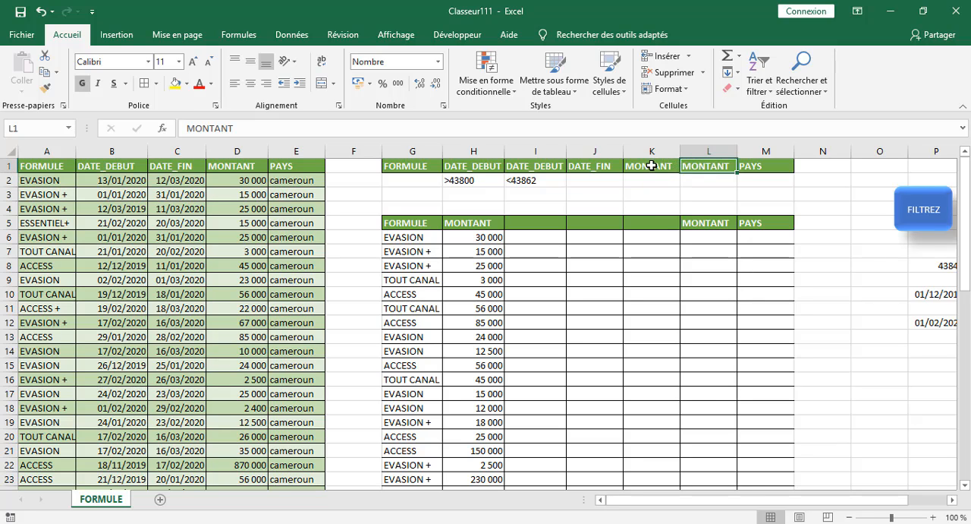
pyautogui.click(651, 165)
pyautogui.click(707, 165)
pyautogui.click(657, 165)
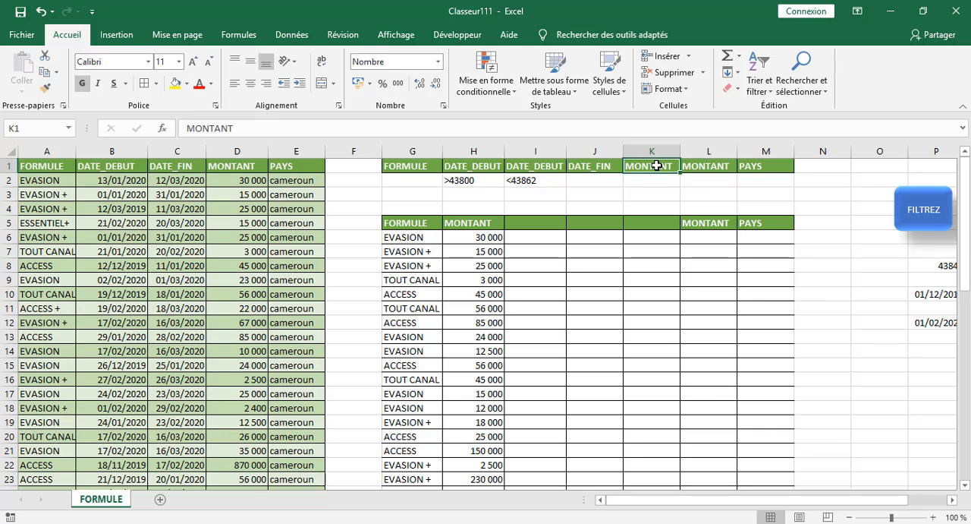
pyautogui.rightClick(693, 151)
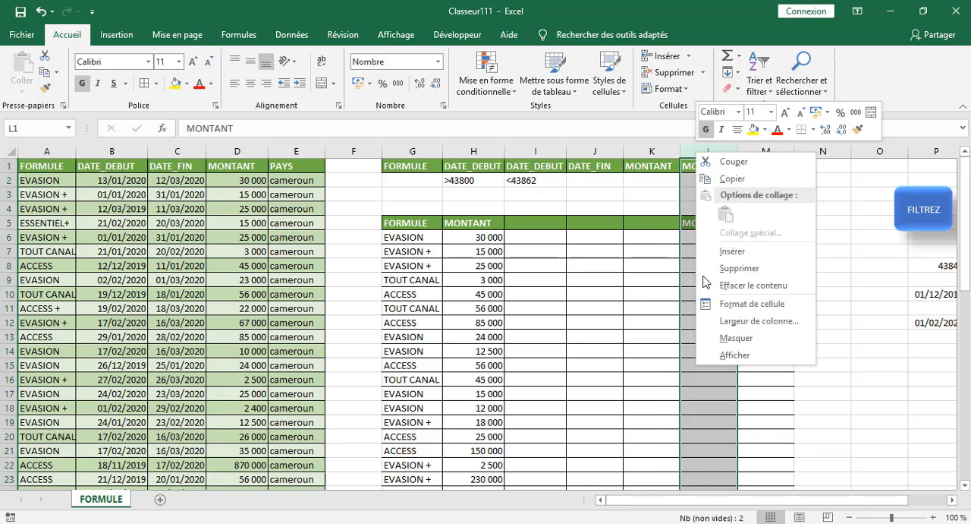
pyautogui.click(725, 267)
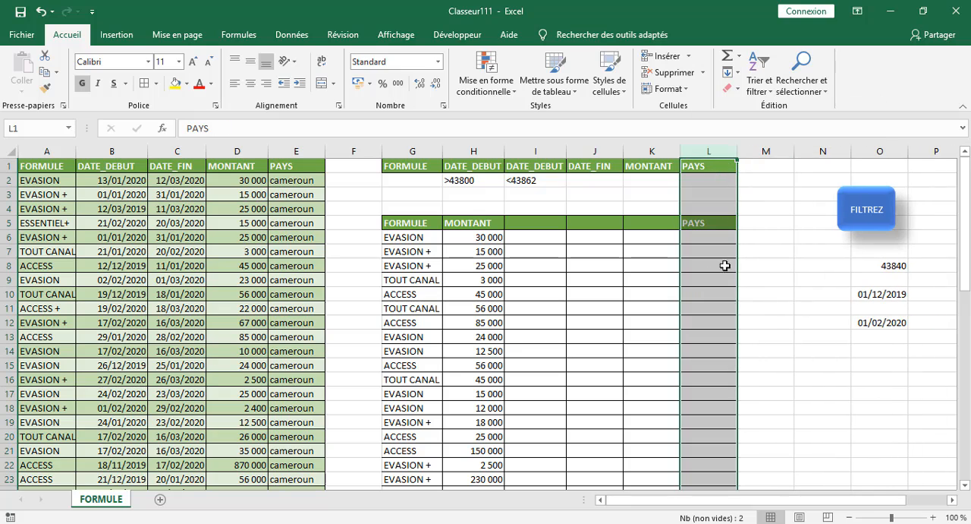
pyautogui.rightClick(537, 151)
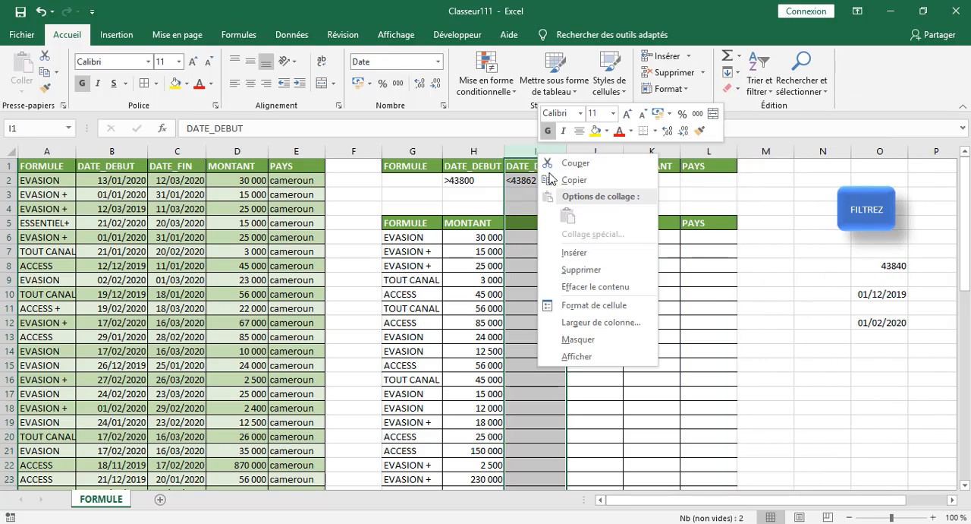
pyautogui.click(581, 271)
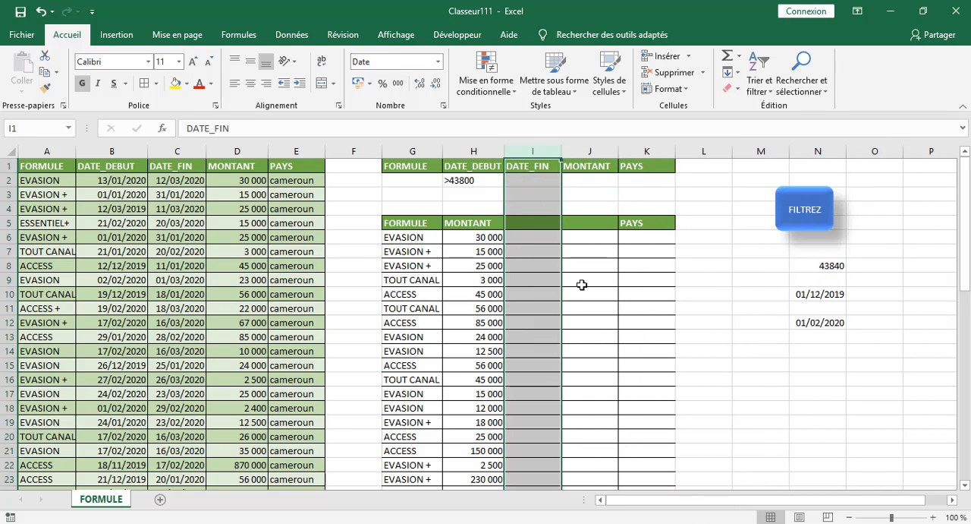
# Clear the remaining DATE_DEBUT criterion in H2.
pyautogui.click(402, 193)
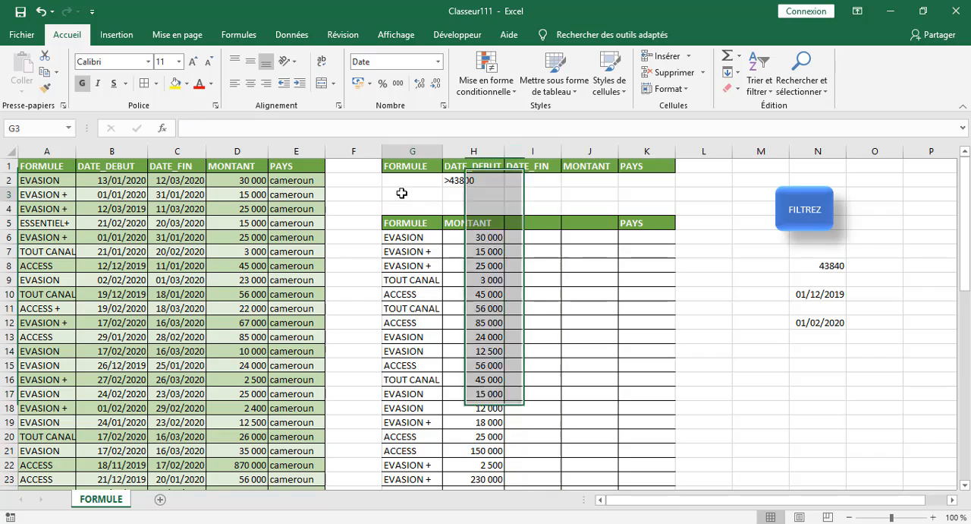
pyautogui.click(474, 182)
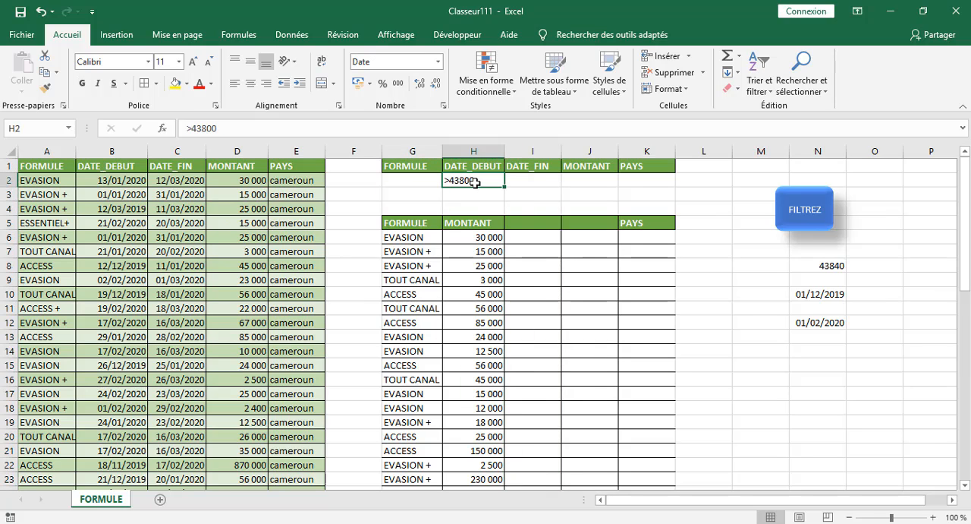
pyautogui.press('BackSpace')
pyautogui.click(406, 190)
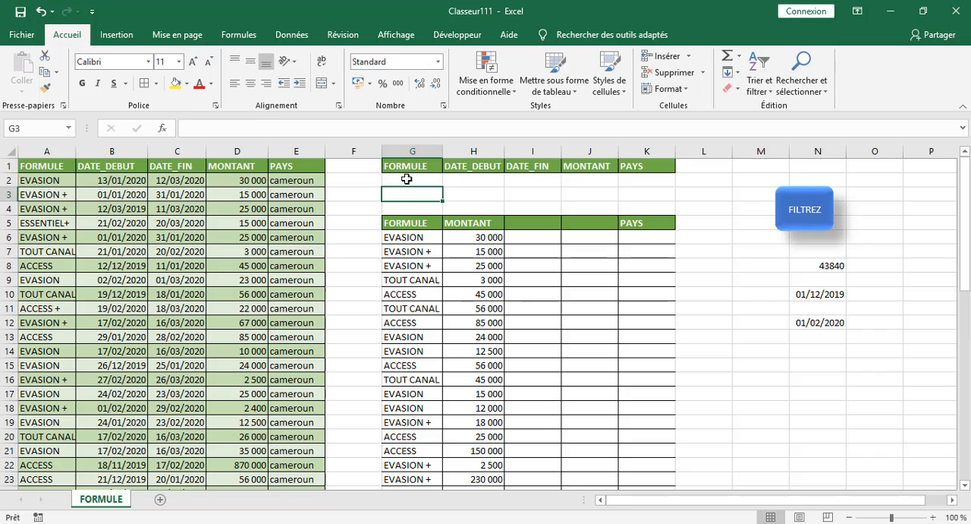
pyautogui.click(338, 217)
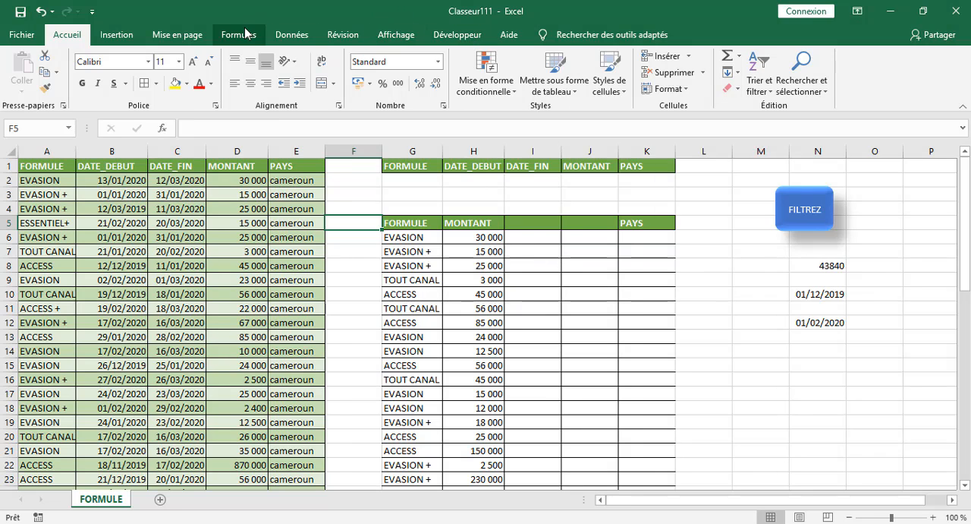
# Start recording a new macro stored in this workbook, keeping the proposed name.
pyautogui.click(457, 36)
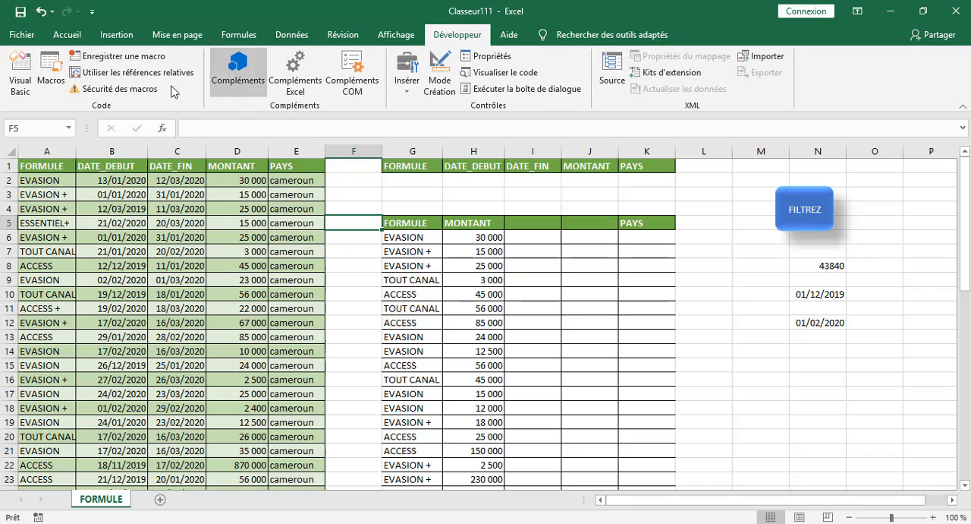
pyautogui.click(124, 56)
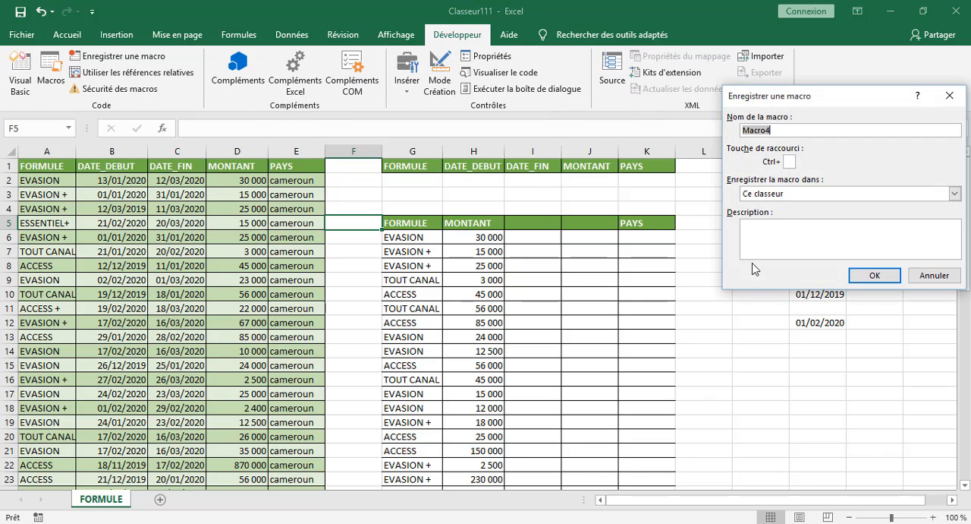
pyautogui.click(877, 273)
pyautogui.click(362, 199)
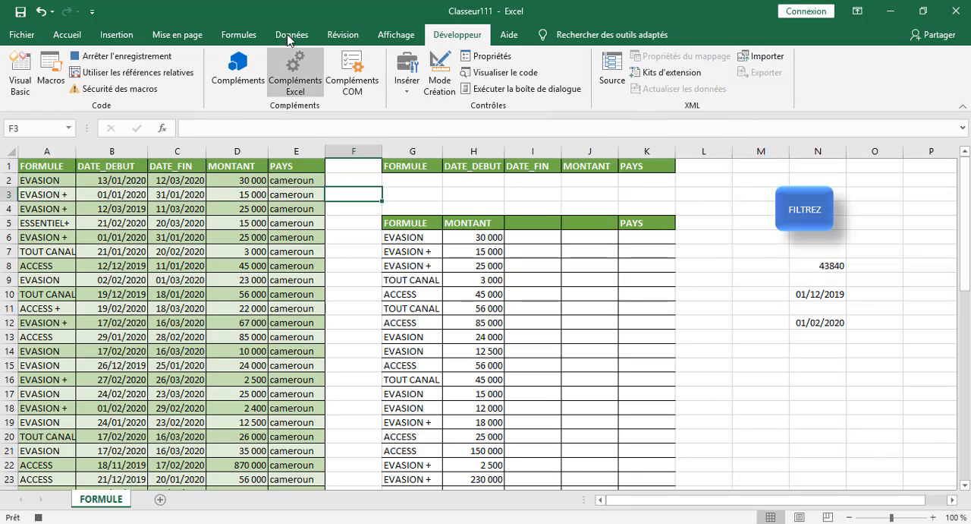
# Run an advanced filter on A1:E51 with criteria range G1:K3, copying to G5:H47 and allowing the copy to extend past the destination range.
pyautogui.click(288, 35)
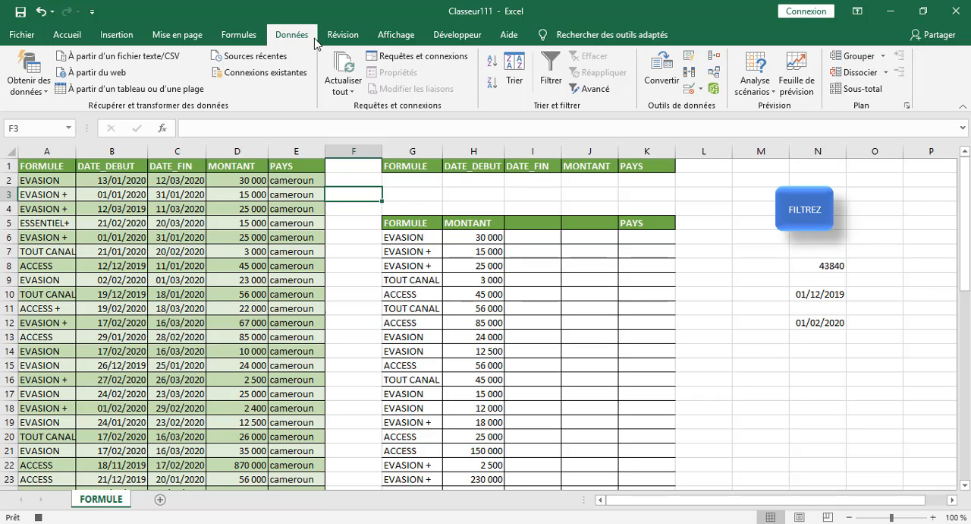
pyautogui.click(592, 89)
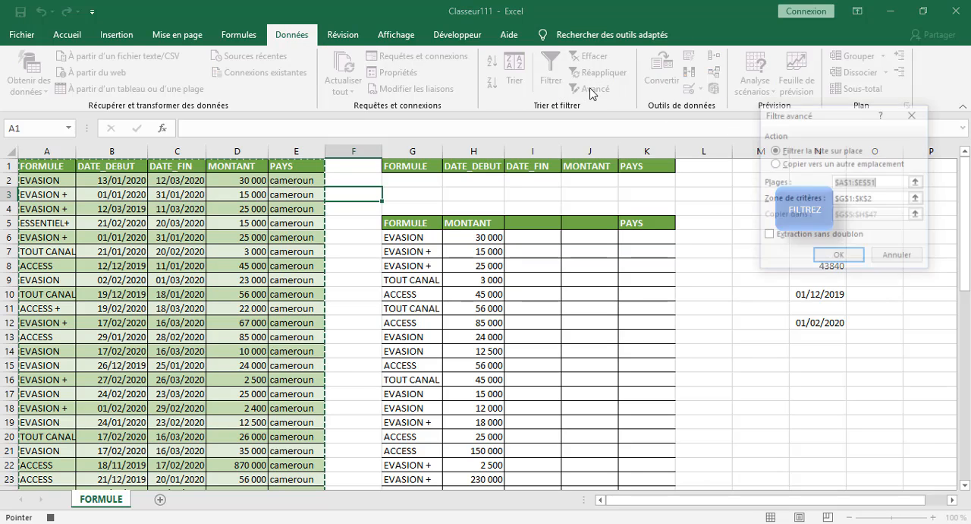
pyautogui.click(892, 199)
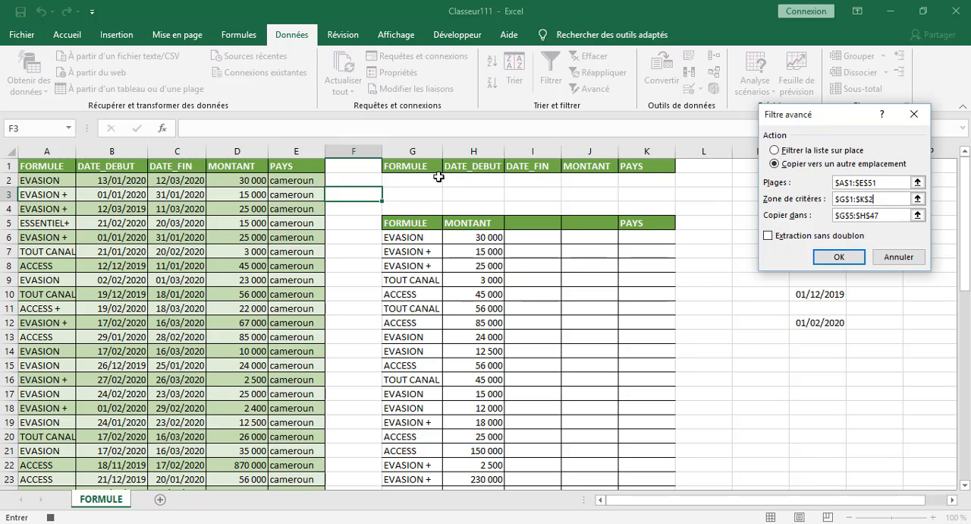
pyautogui.moveTo(422, 170); pyautogui.dragTo(636, 182)
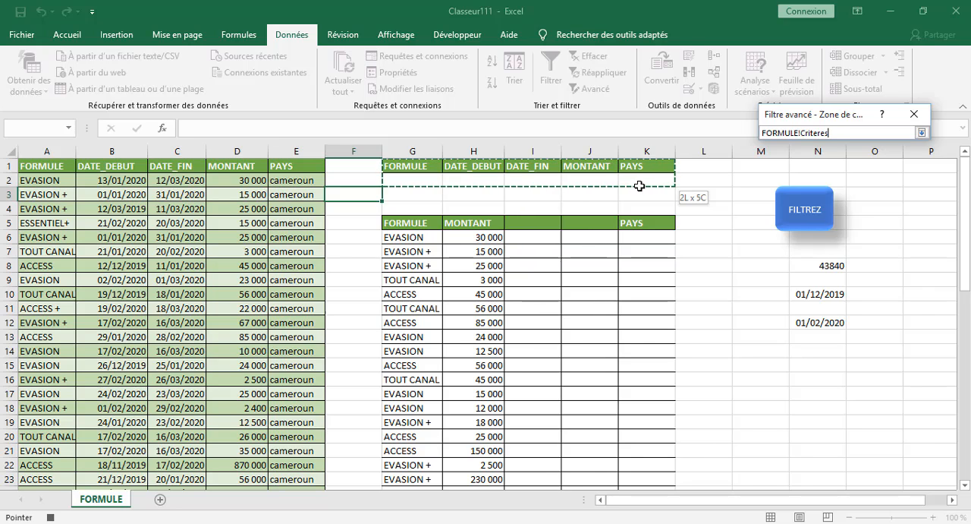
pyautogui.moveTo(639, 186); pyautogui.dragTo(639, 192)
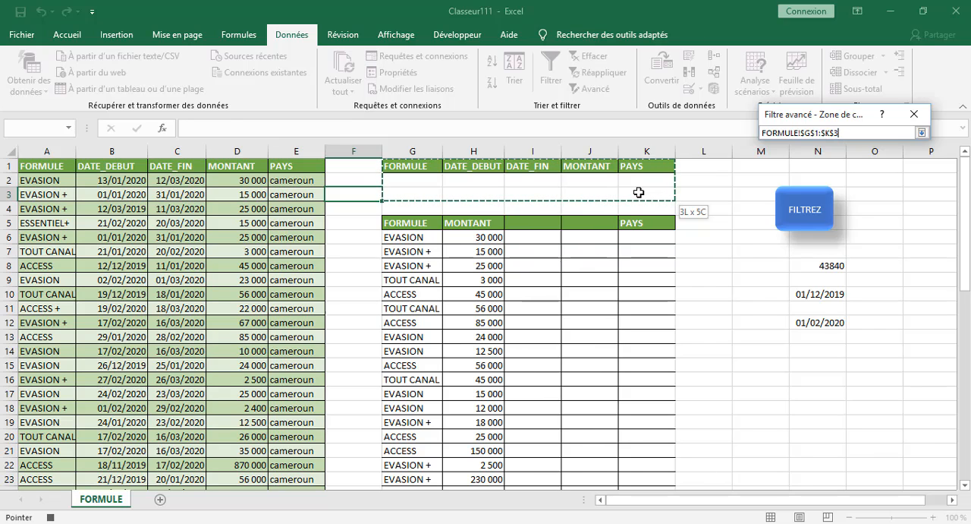
pyautogui.moveTo(639, 192); pyautogui.dragTo(638, 192)
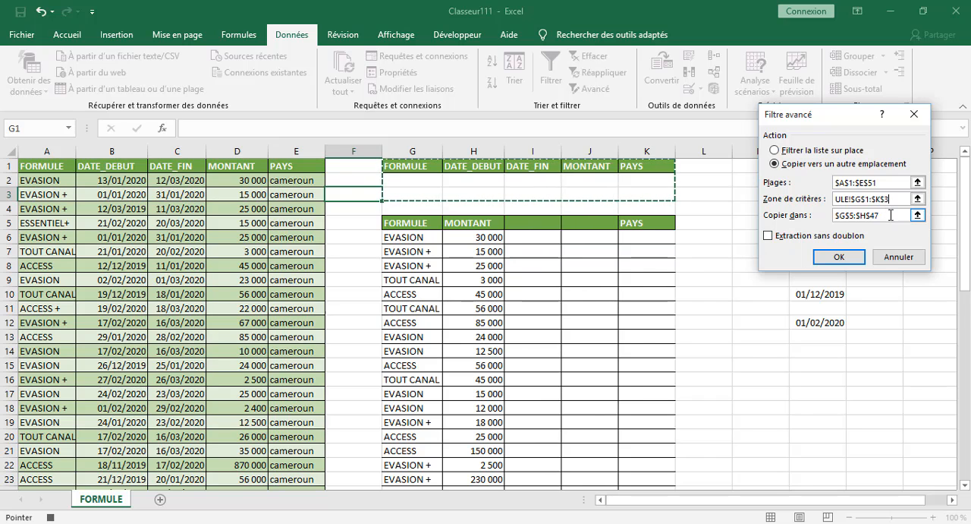
pyautogui.click(891, 215)
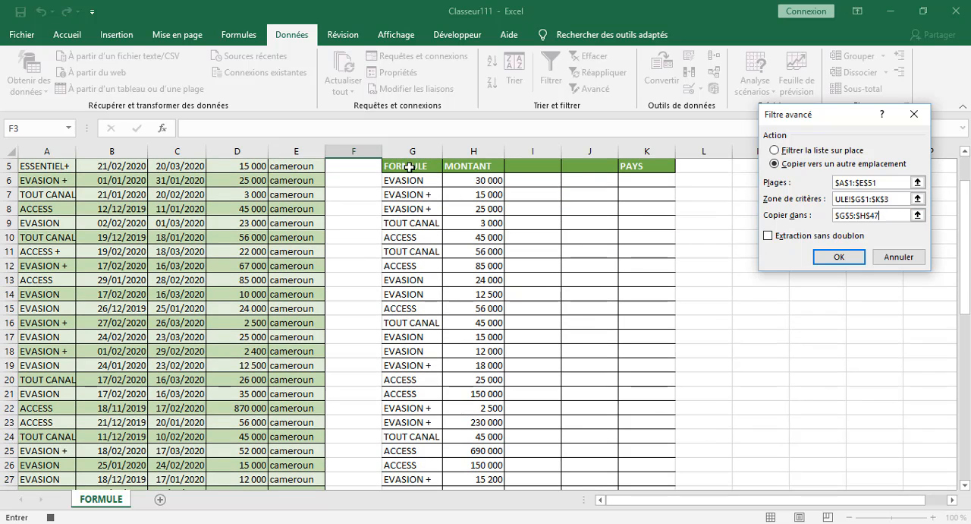
pyautogui.click(839, 258)
pyautogui.click(473, 311)
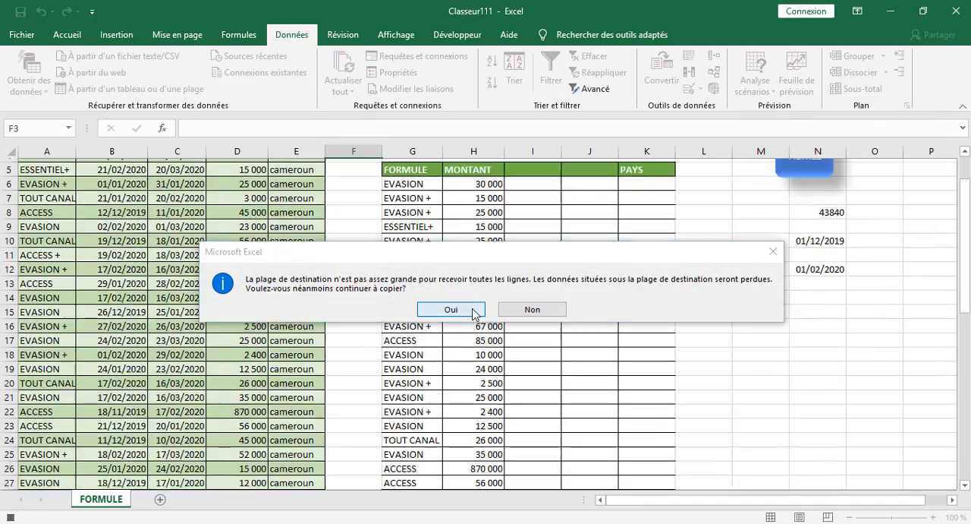
# Check the extracted rows below G5:H5 and stop the macro recording.
pyautogui.scroll(-16, 568, 326)
pyautogui.scroll(8, 561, 314)
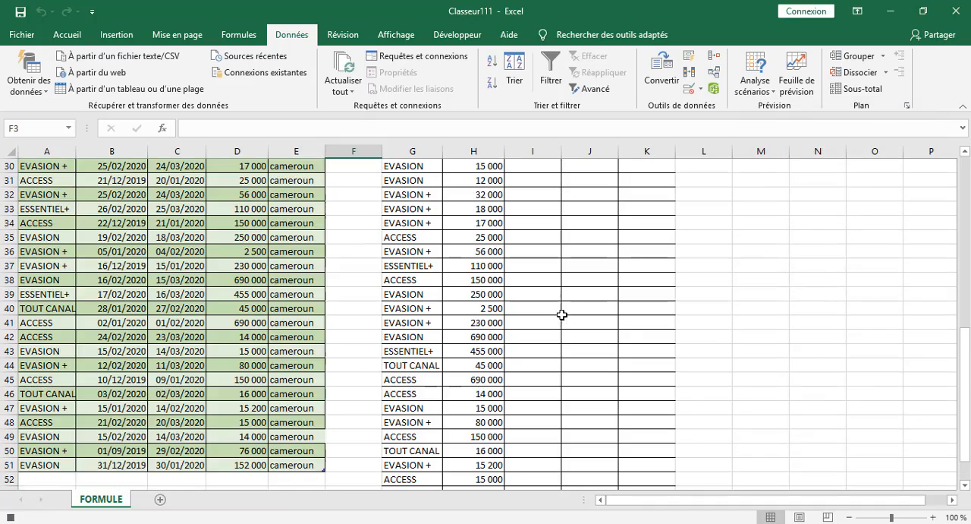
pyautogui.scroll(10, 562, 314)
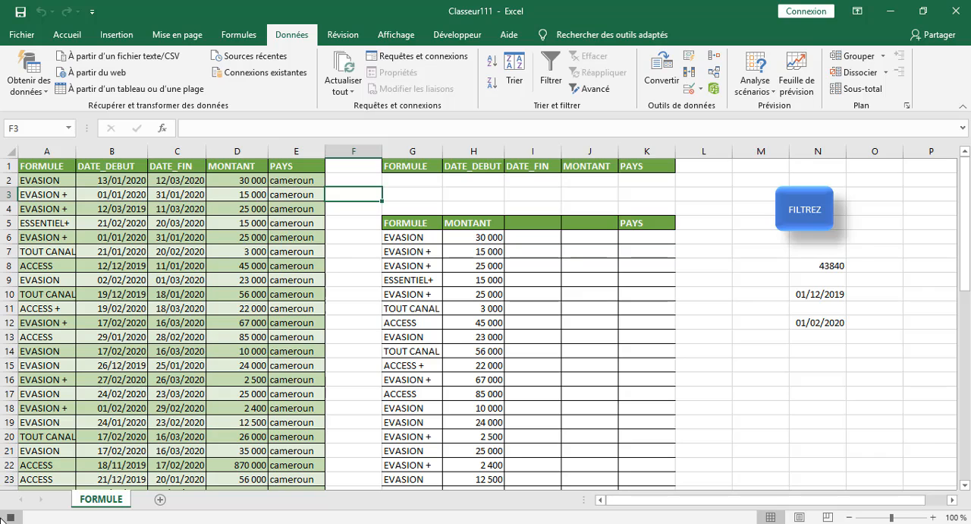
pyautogui.moveTo(740, 337); pyautogui.dragTo(743, 327)
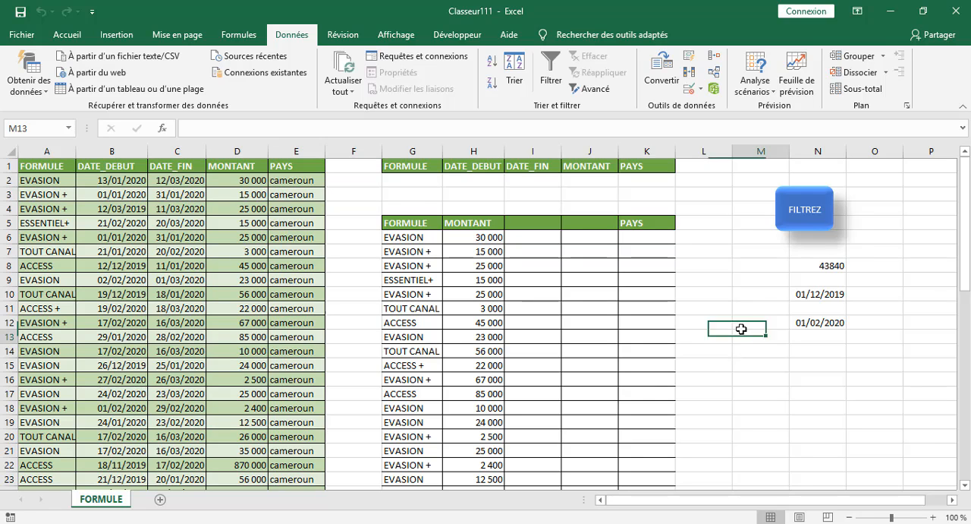
# Assign Macro4 to the FILTREZ button shape and deselect the shape.
pyautogui.rightClick(804, 228)
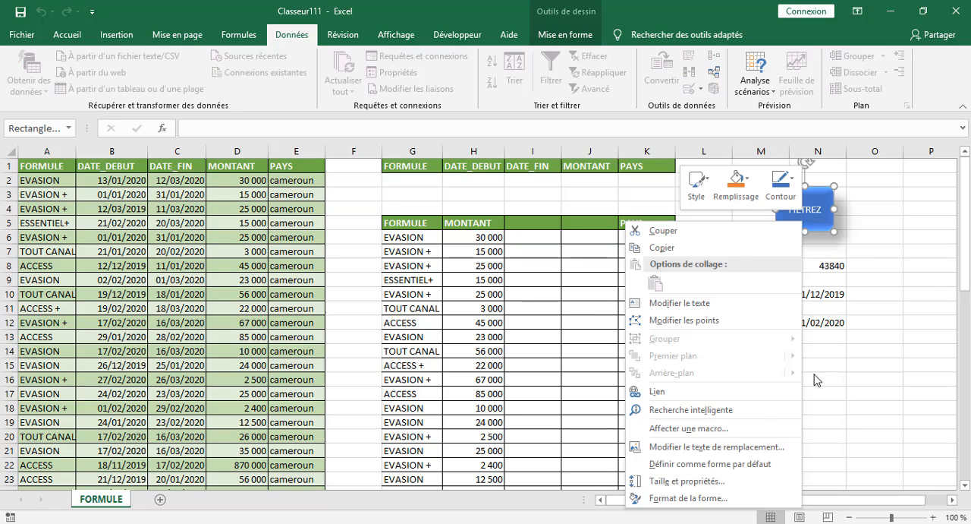
pyautogui.click(675, 429)
pyautogui.click(561, 348)
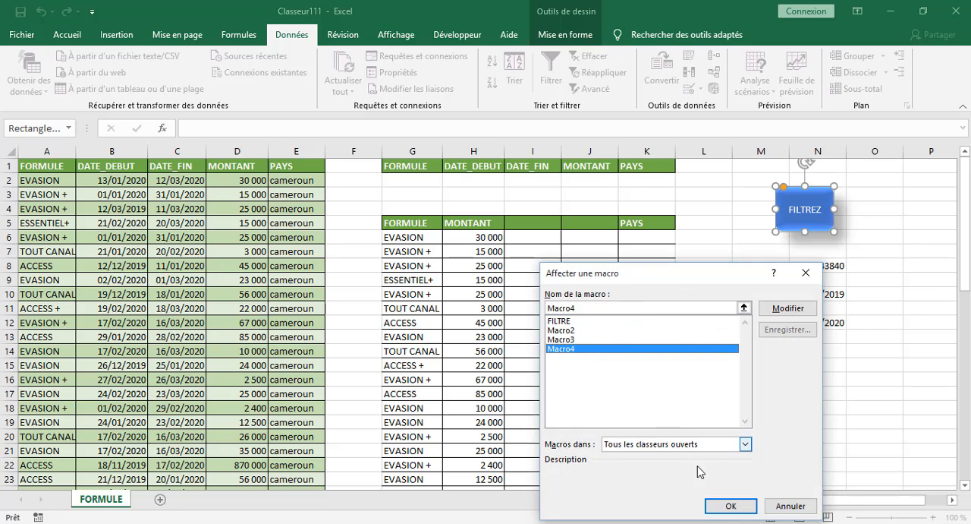
pyautogui.click(730, 506)
pyautogui.moveTo(738, 265); pyautogui.dragTo(705, 265)
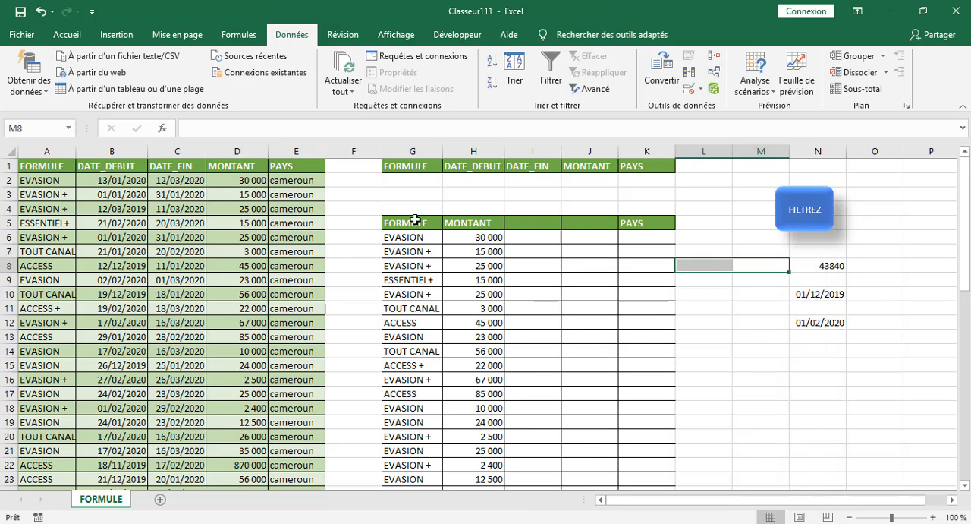
pyautogui.click(354, 286)
# Enter EVASION in G2 and ESSENCIEL in G3 as alternative FORMULE criteria.
pyautogui.click(411, 182)
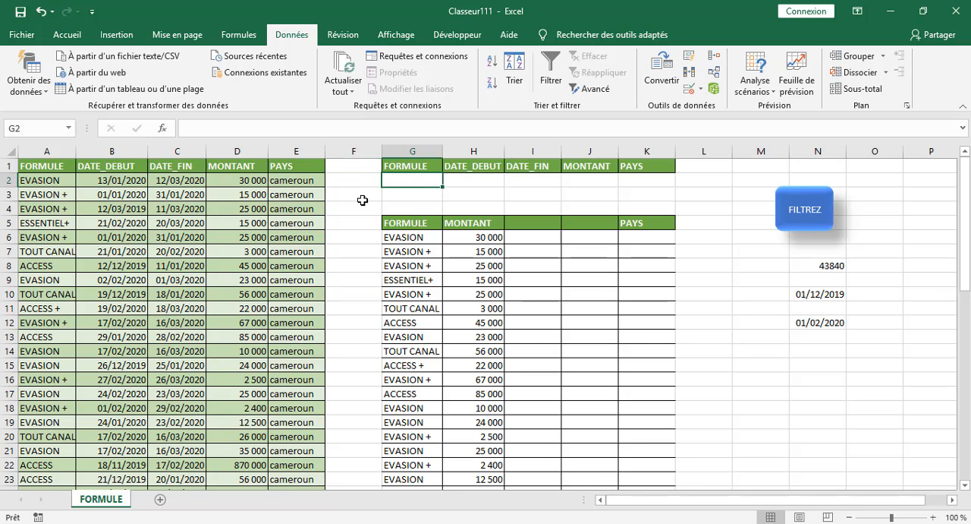
pyautogui.write('E')
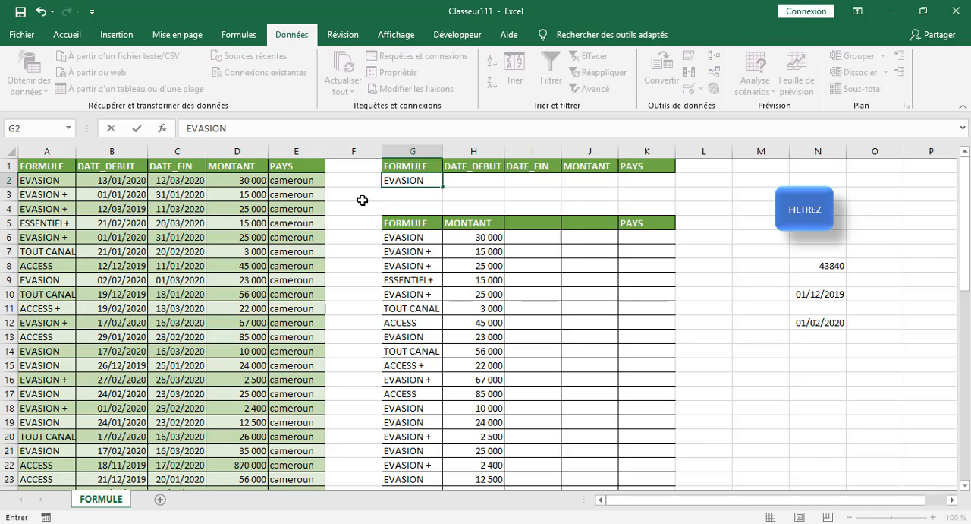
pyautogui.write('VASION')
pyautogui.press('Return')
pyautogui.write('ES')
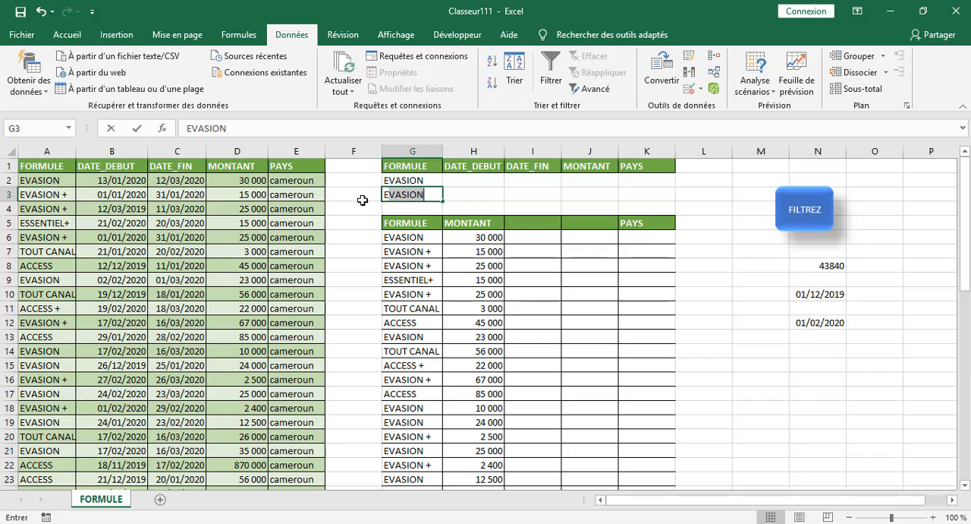
pyautogui.write('SEN')
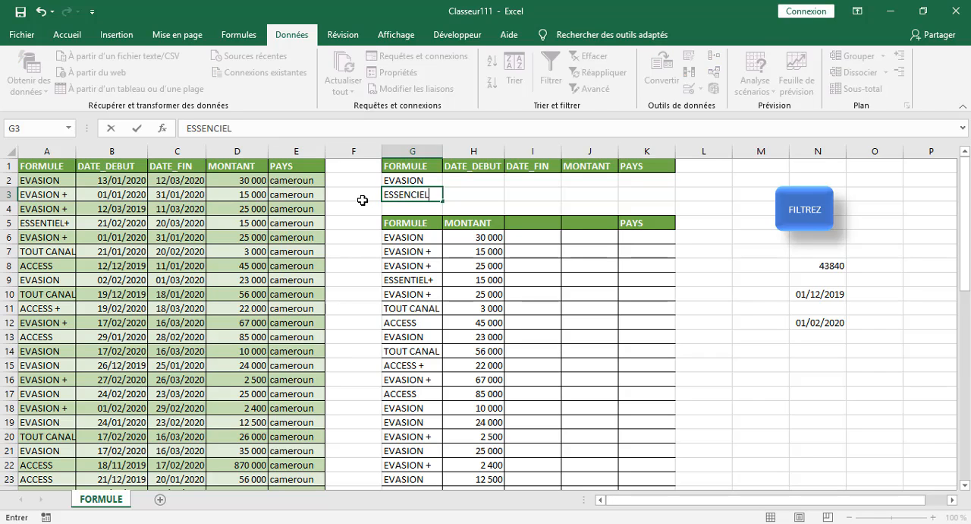
pyautogui.write('CIEL')
pyautogui.click(785, 252)
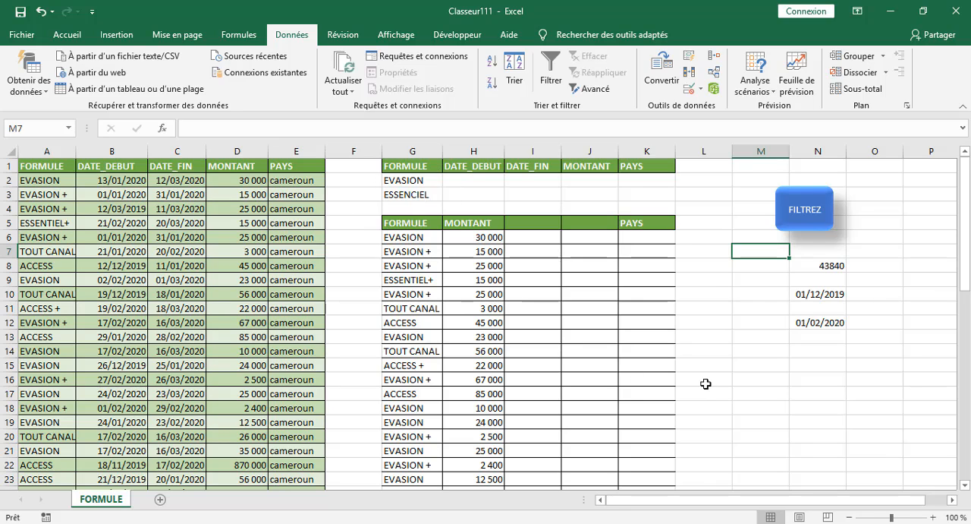
# Run the FILTREZ macro and check the extracted rows down to the end of the output.
pyautogui.click(807, 224)
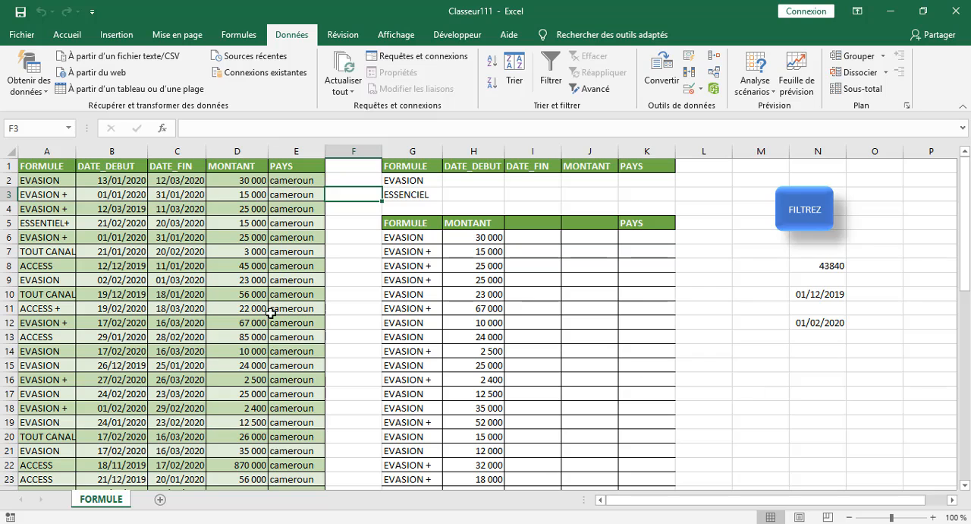
pyautogui.scroll(-10, 328, 356)
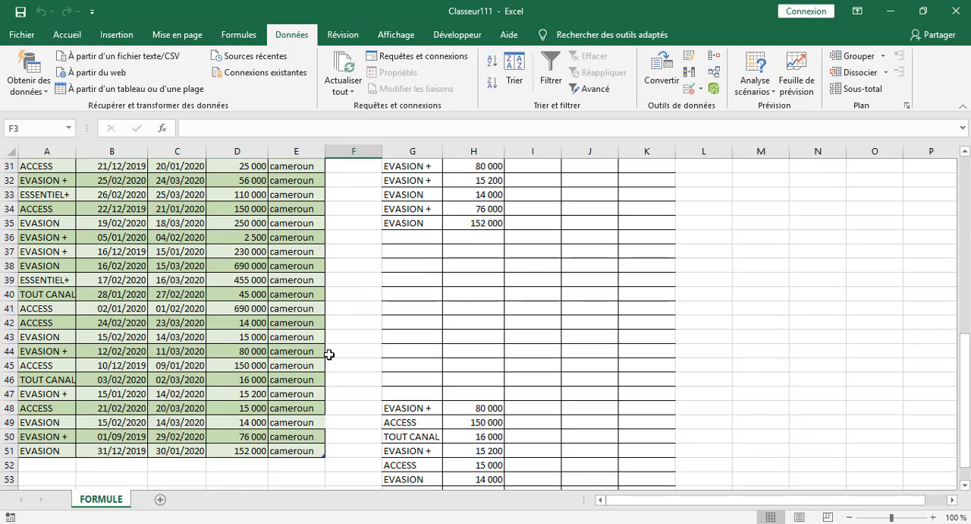
pyautogui.scroll(-6, 329, 354)
pyautogui.scroll(3, 368, 221)
# Delete the leftover rows of the earlier extraction in rows 48 to 55, columns G to H.
pyautogui.moveTo(362, 260); pyautogui.dragTo(590, 379)
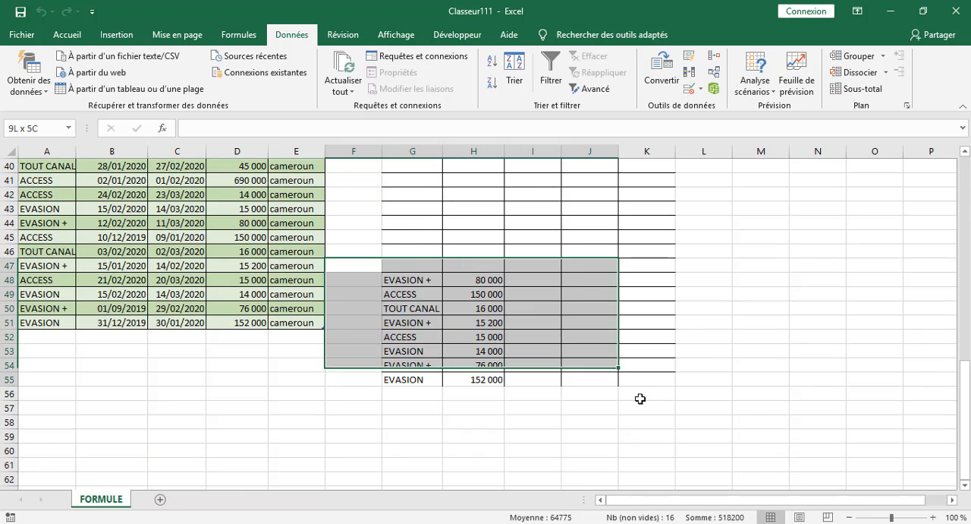
pyautogui.moveTo(640, 398); pyautogui.dragTo(656, 398)
pyautogui.press('Delete')
pyautogui.scroll(7, 769, 252)
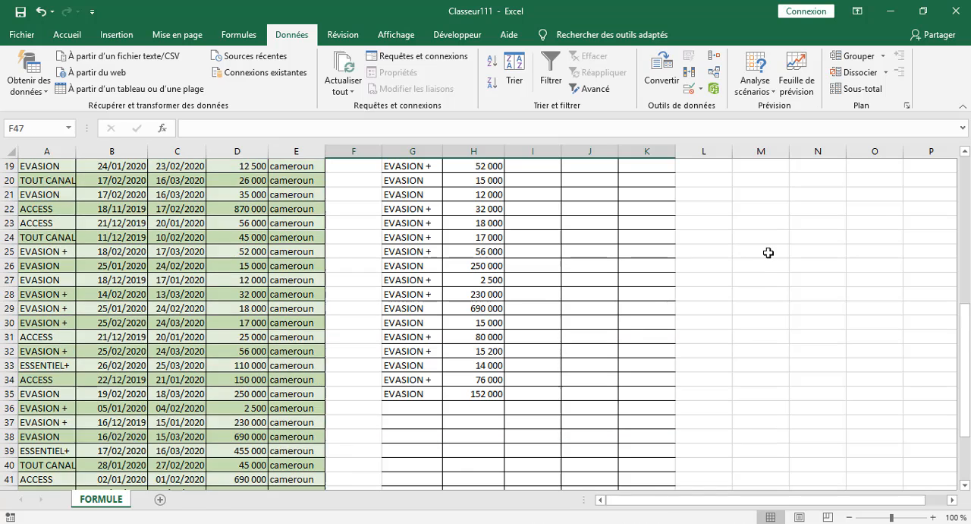
pyautogui.scroll(4, 769, 252)
pyautogui.scroll(2, 395, 240)
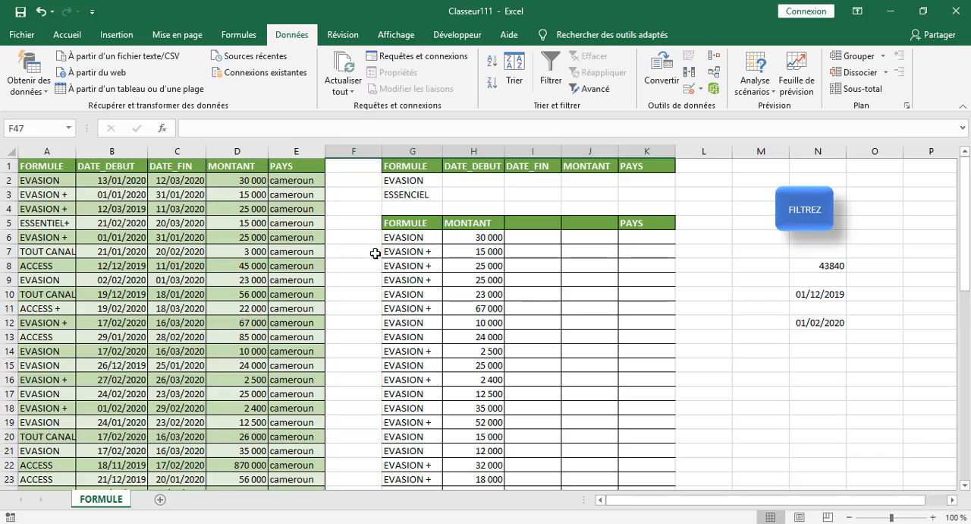
# Change the FORMULE criterion in G2 to EVASIONS, rerun the FILTREZ macro and check the output table.
pyautogui.click(420, 183)
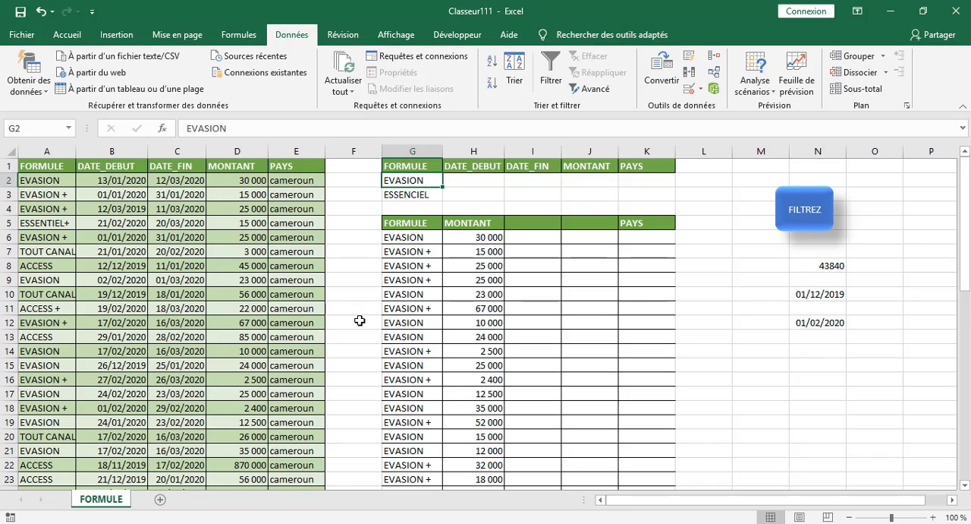
pyautogui.click(266, 125)
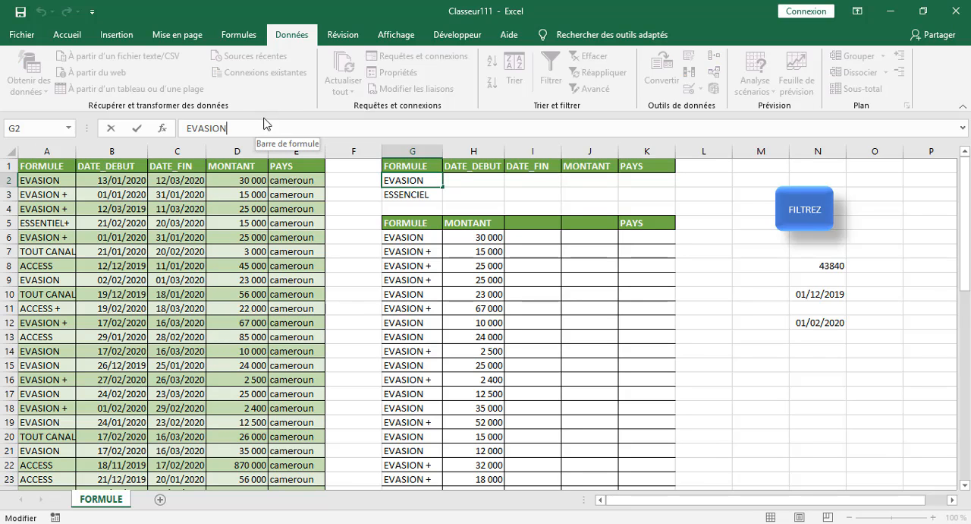
pyautogui.write('S')
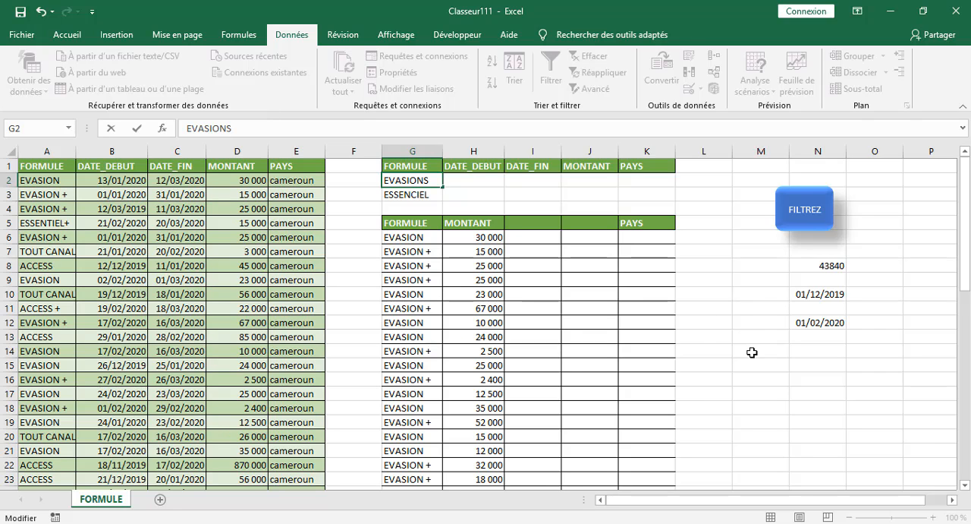
pyautogui.click(751, 350)
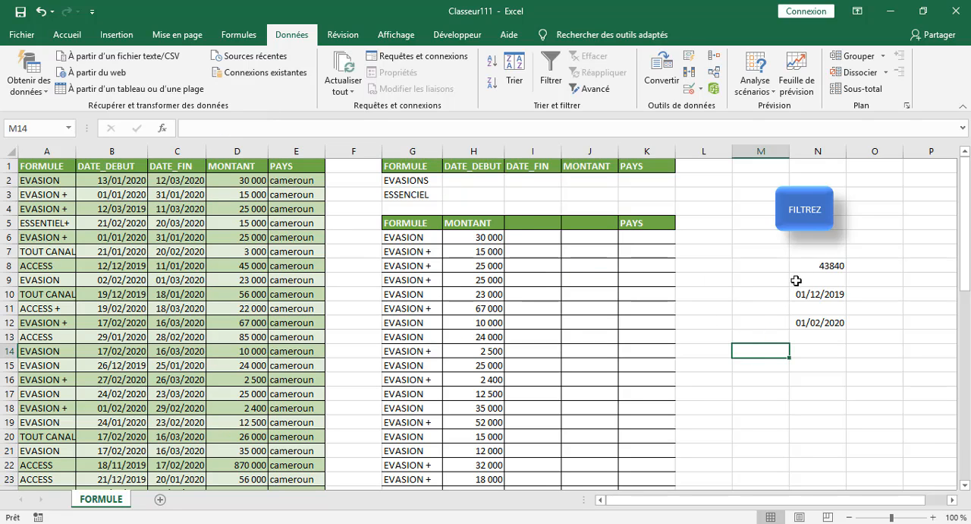
pyautogui.click(799, 226)
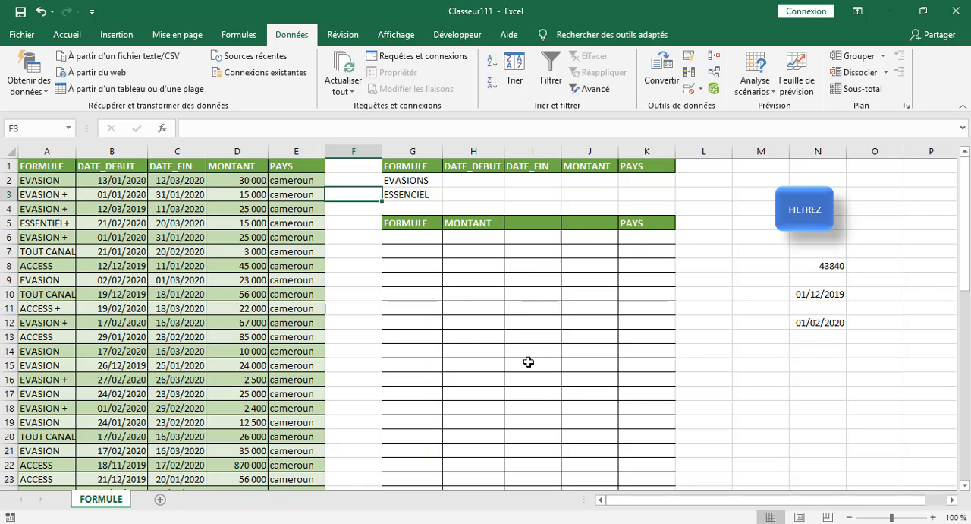
pyautogui.scroll(-18, 501, 353)
pyautogui.scroll(18, 478, 341)
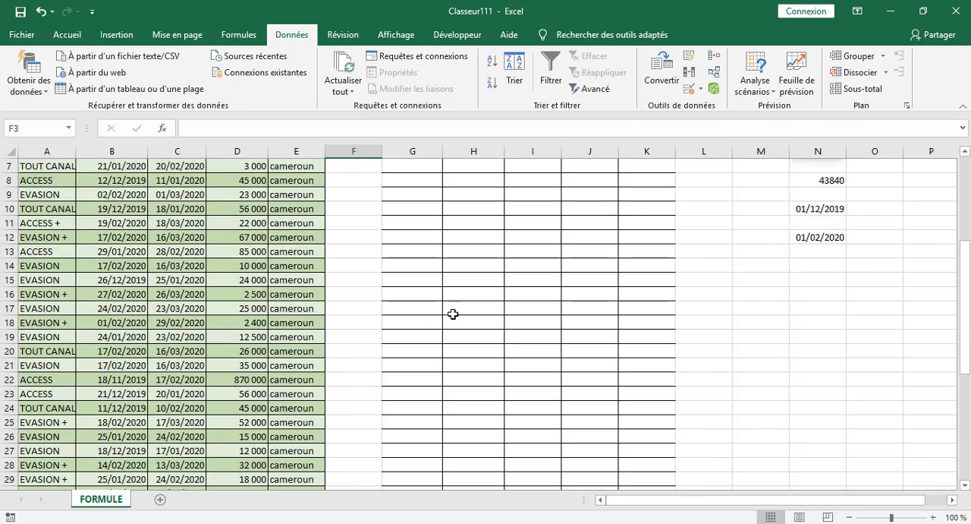
# Change the FORMULE criterion in G2 back to EVASION.
pyautogui.click(410, 184)
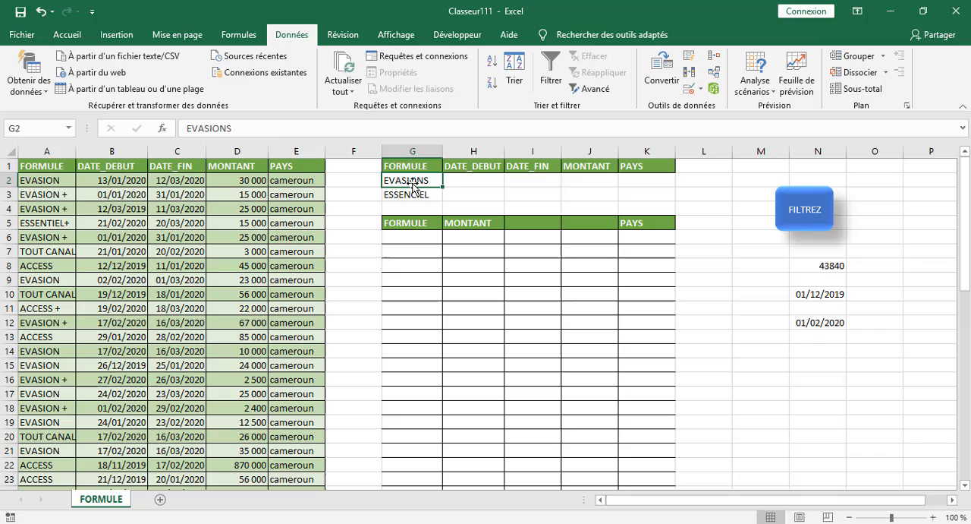
pyautogui.click(286, 128)
pyautogui.press('BackSpace')
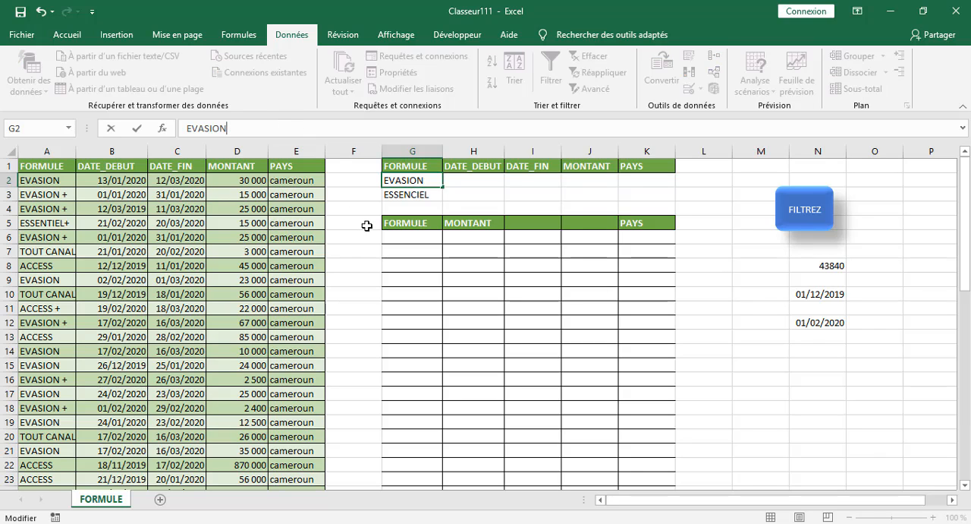
pyautogui.click(367, 225)
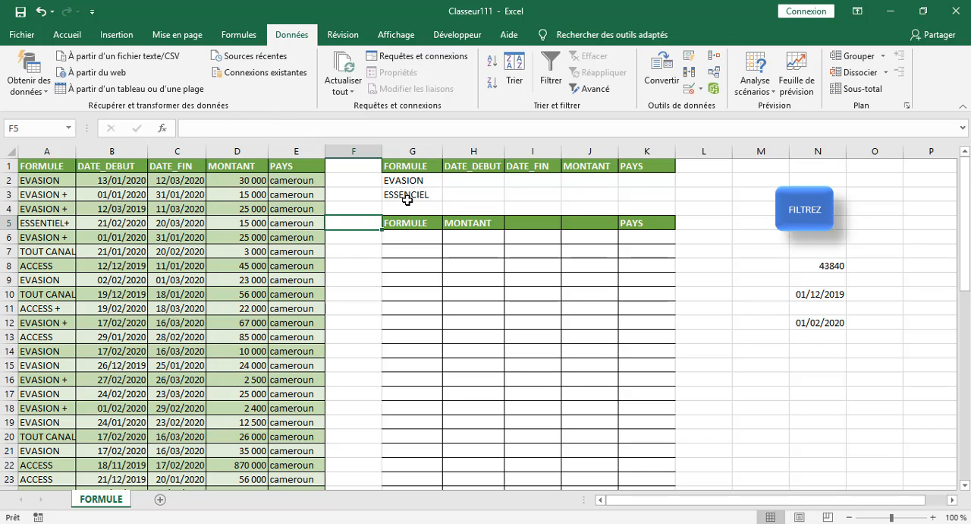
# Change the FORMULE criterion in G3 to ESSENCIELS, rerun the FILTREZ macro and check the extracted rows.
pyautogui.click(409, 194)
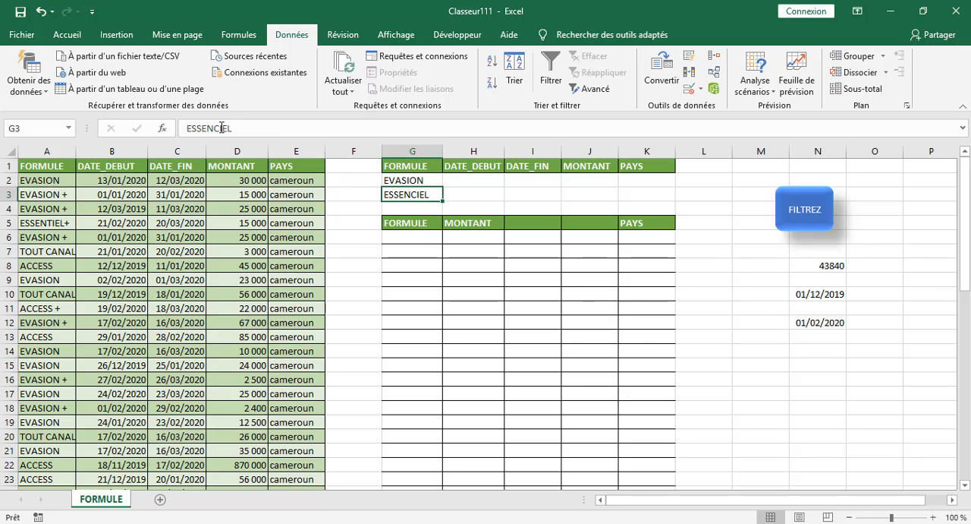
pyautogui.click(266, 129)
pyautogui.write('S')
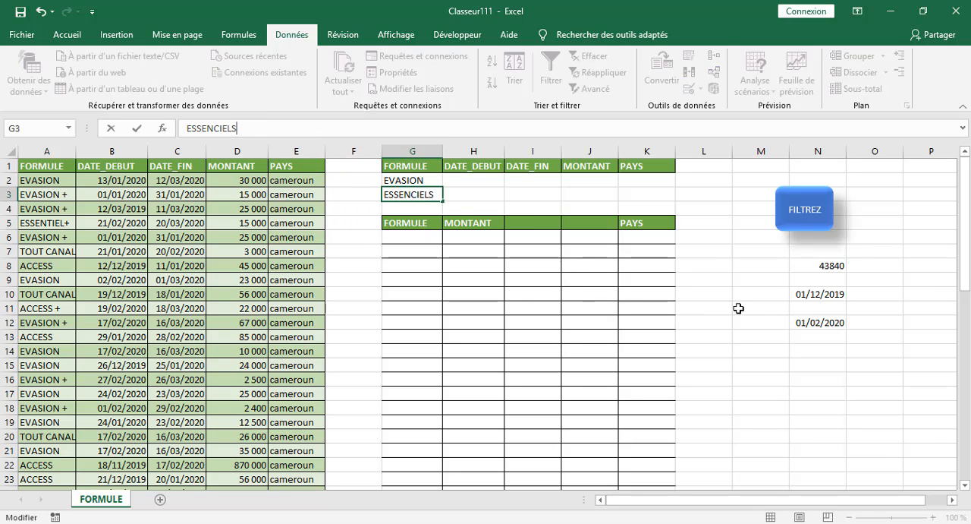
pyautogui.click(737, 308)
pyautogui.click(793, 226)
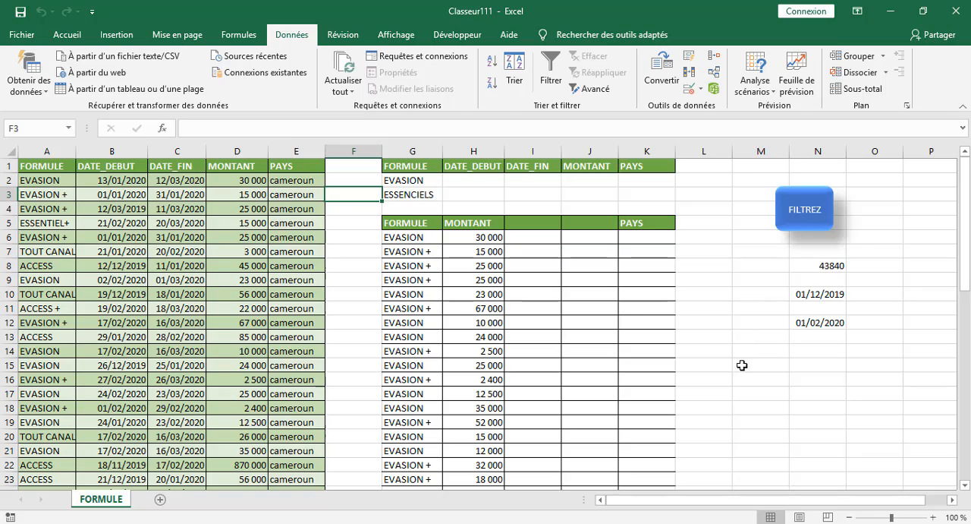
pyautogui.scroll(-5, 739, 362)
pyautogui.scroll(5, 736, 349)
pyautogui.scroll(-5, 347, 276)
pyautogui.scroll(5, 347, 280)
# Set the FORMULE criteria to EVASIONS in G2 and ESSENCIEL in G3, and rerun the FILTREZ macro.
pyautogui.click(425, 182)
pyautogui.click(245, 129)
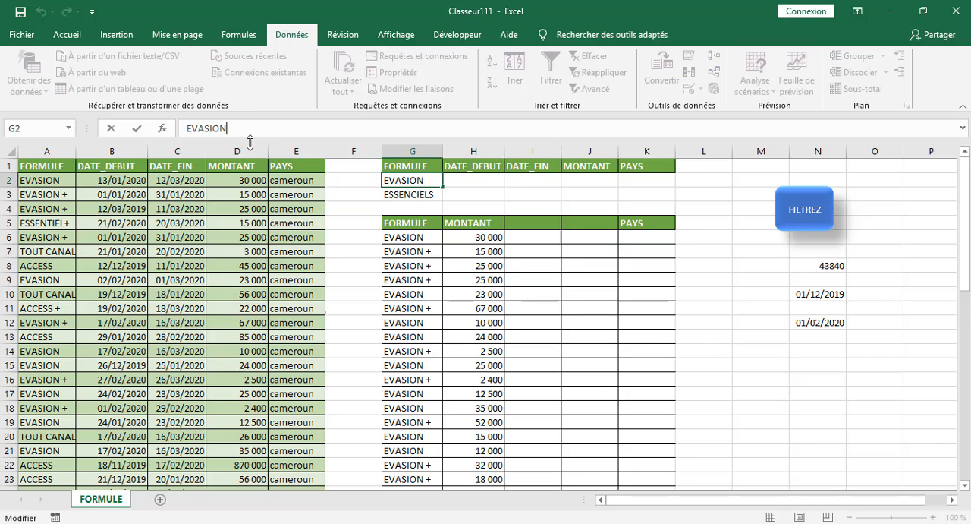
pyautogui.write('S')
pyautogui.click(679, 211)
pyautogui.click(425, 194)
pyautogui.click(249, 129)
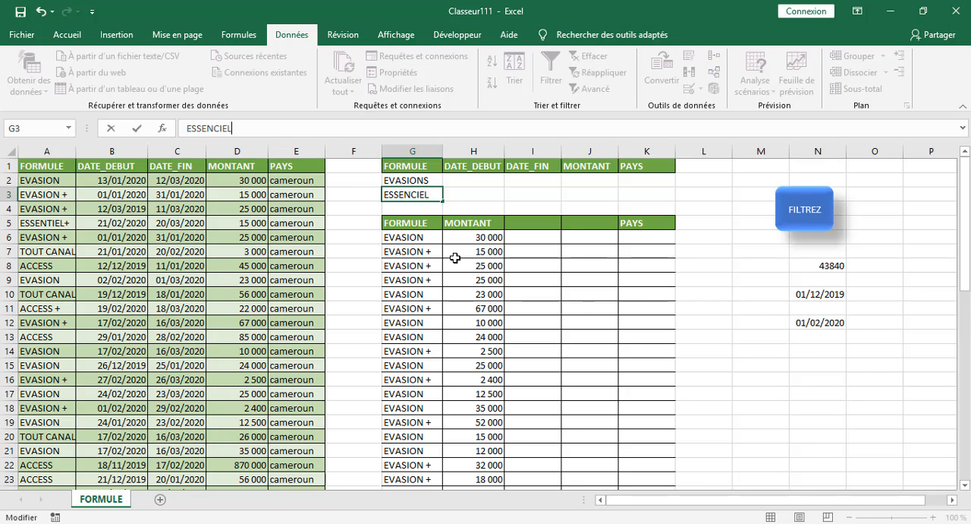
pyautogui.press('BackSpace')
pyautogui.click(730, 260)
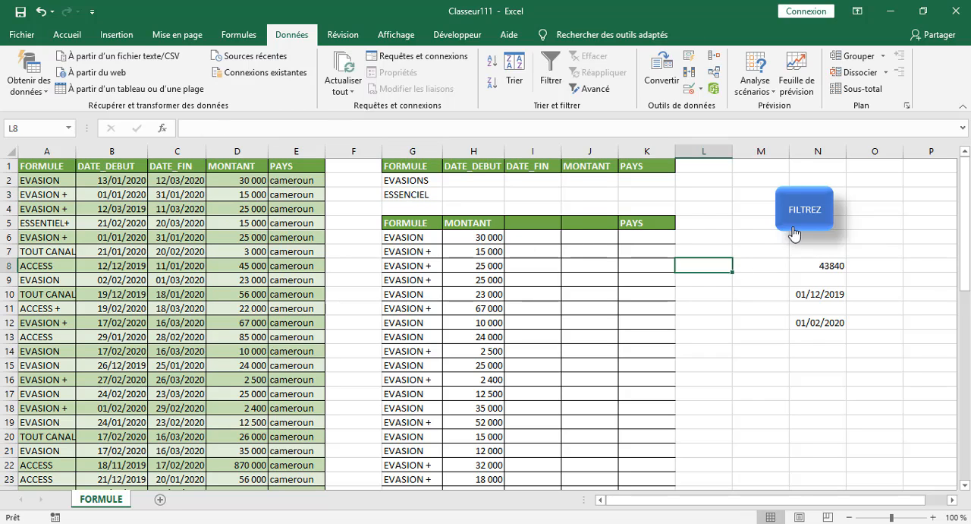
pyautogui.click(793, 226)
# Remove the final S from the FORMULE criterion in G2 so that it reads EVASION.
pyautogui.click(404, 182)
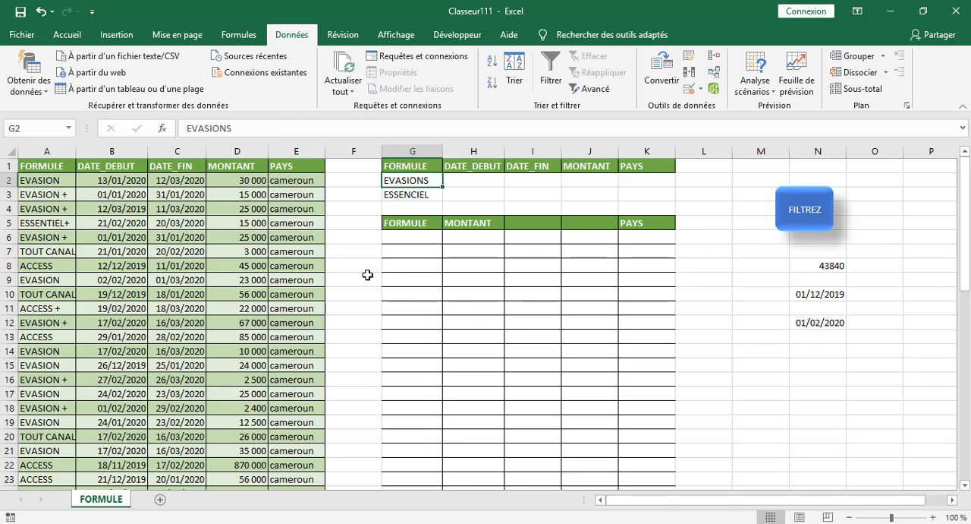
pyautogui.click(228, 127)
pyautogui.press('BackSpace')
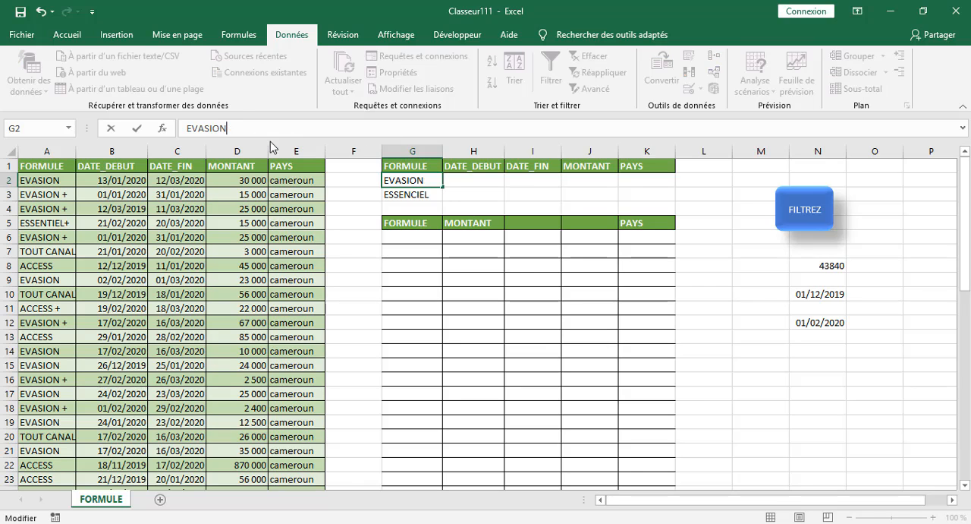
pyautogui.click(768, 374)
# Clear both FORMULE criteria in G2 and G3.
pyautogui.click(393, 180)
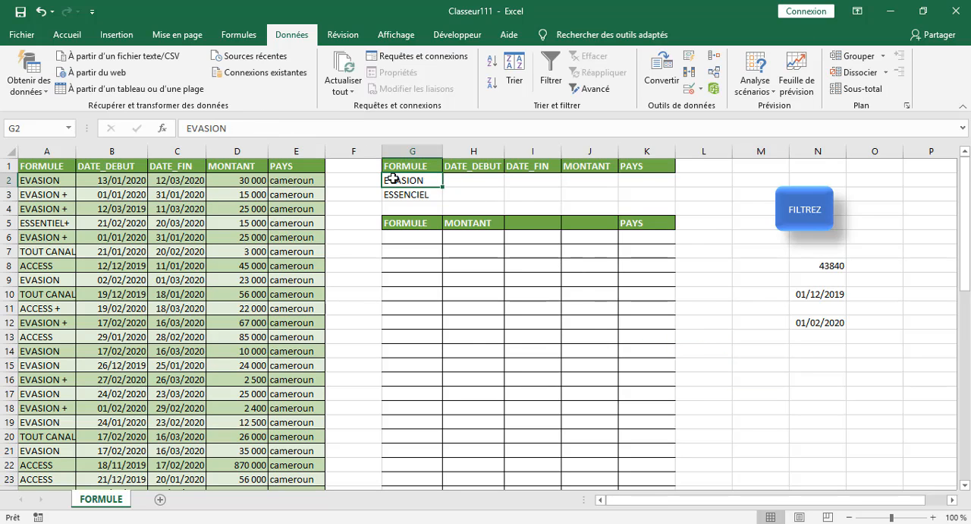
pyautogui.press('BackSpace')
pyautogui.click(403, 195)
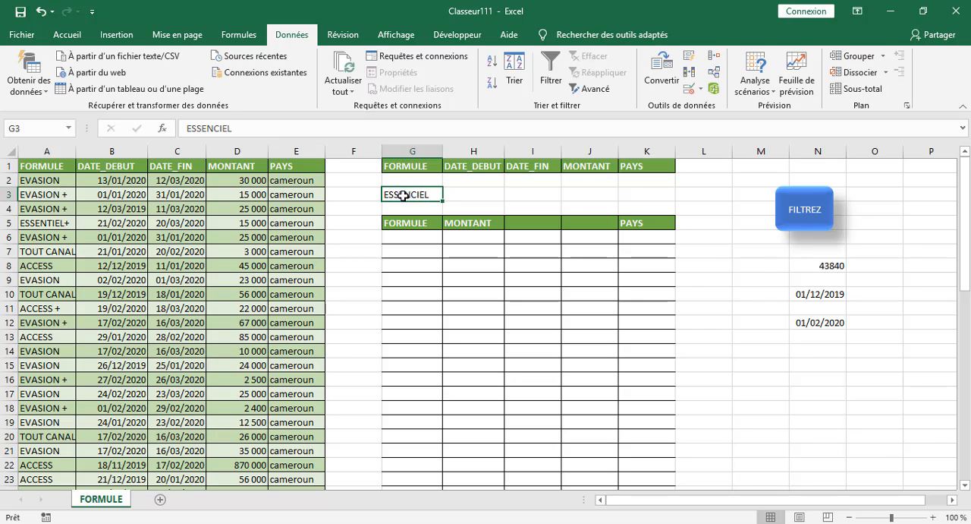
pyautogui.press('BackSpace')
# Enter the MONTANT criteria >50000 in J2 and <100000 in J3.
pyautogui.click(584, 181)
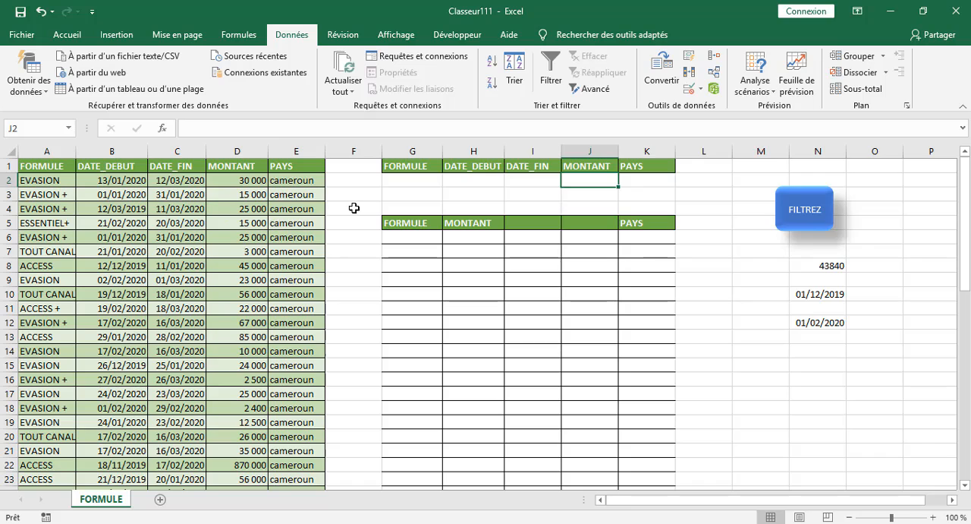
pyautogui.write('<')
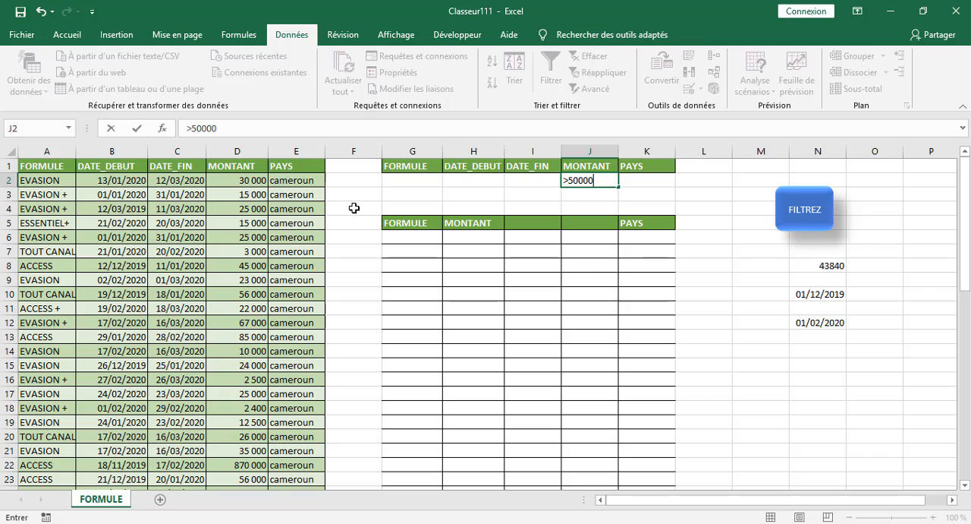
pyautogui.press('Return')
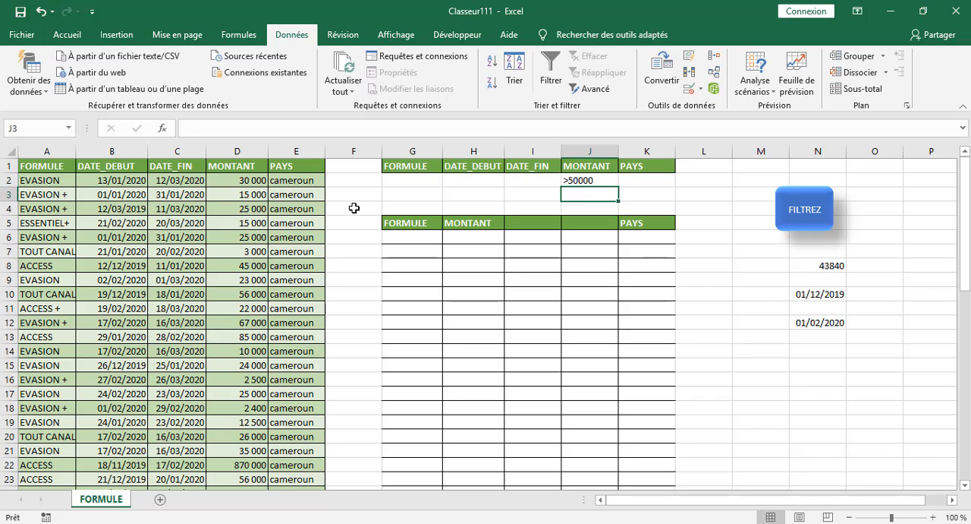
pyautogui.write('>')
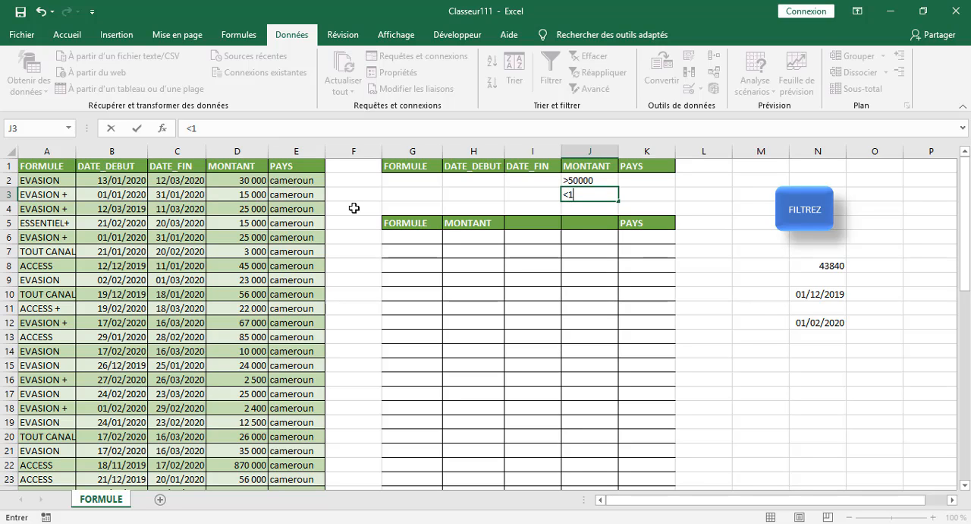
pyautogui.write('100000')
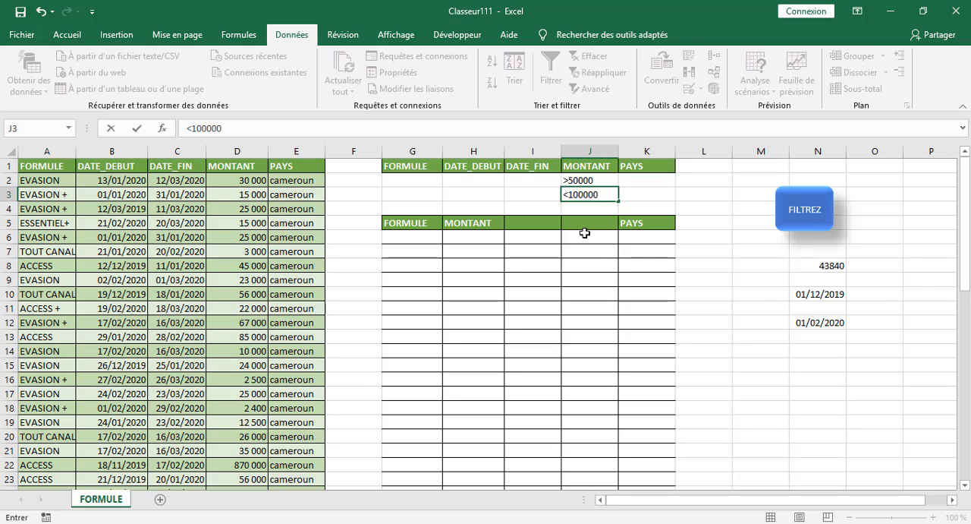
pyautogui.click(707, 180)
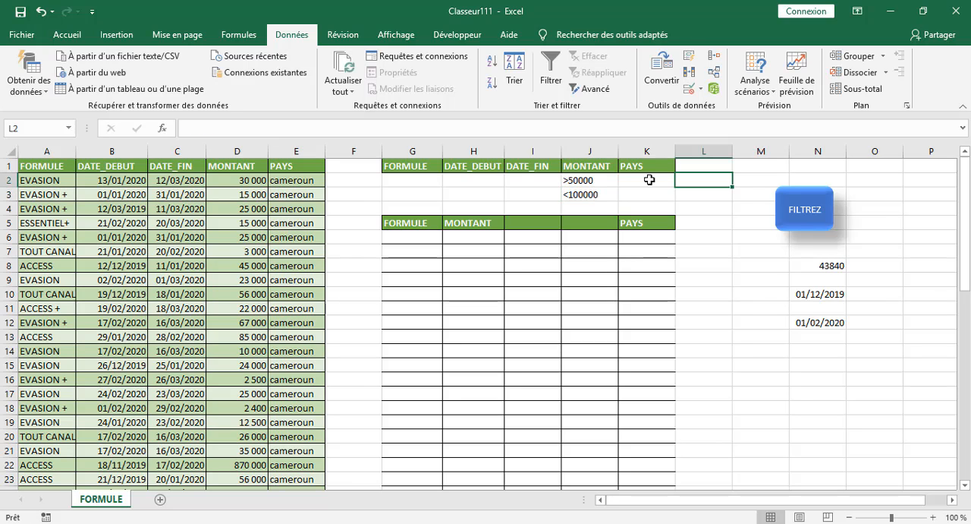
# Run the FILTREZ macro with the two MONTANT criteria and look through the extracted rows.
pyautogui.click(809, 225)
pyautogui.click(452, 313)
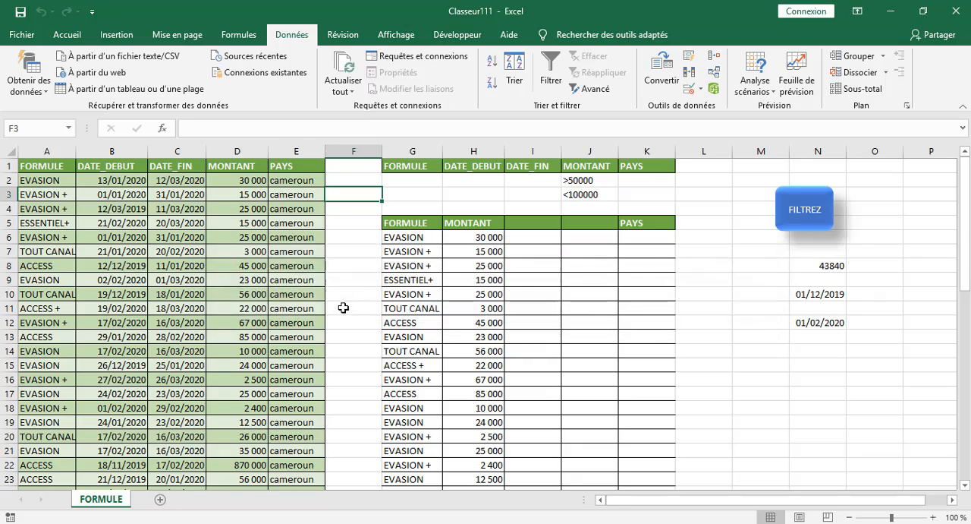
pyautogui.scroll(-20, 344, 307)
pyautogui.scroll(12, 350, 307)
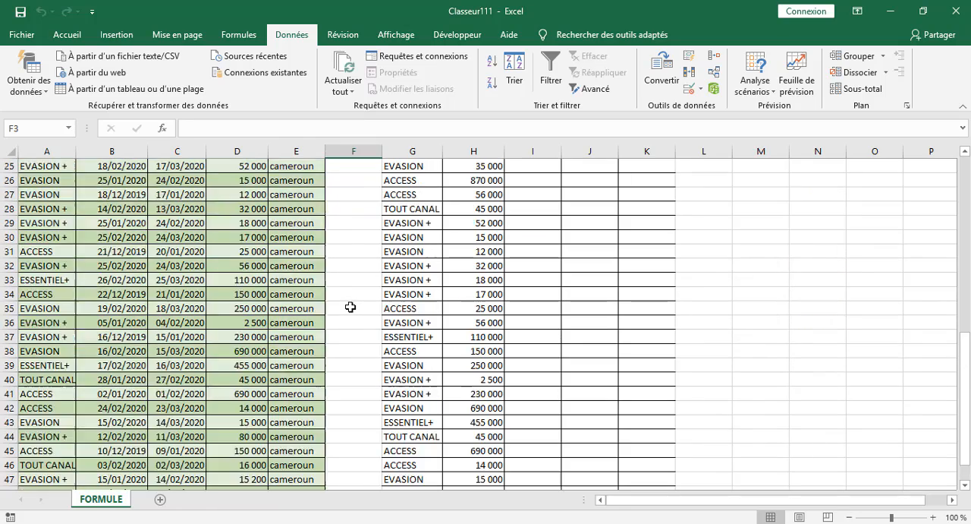
pyautogui.scroll(8, 350, 307)
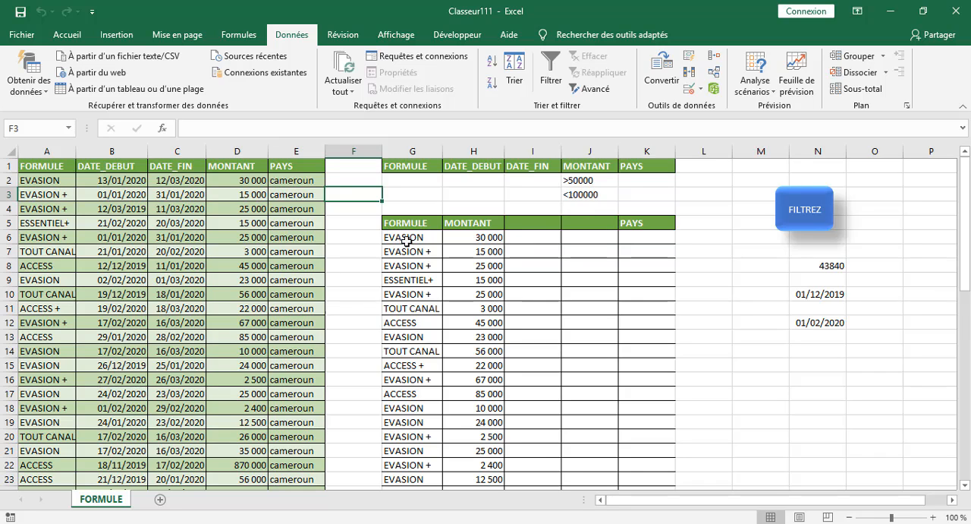
# Change the MONTANT criterion in J3 to >100000, and rerun the FILTREZ macro to check the extracted rows.
pyautogui.click(575, 197)
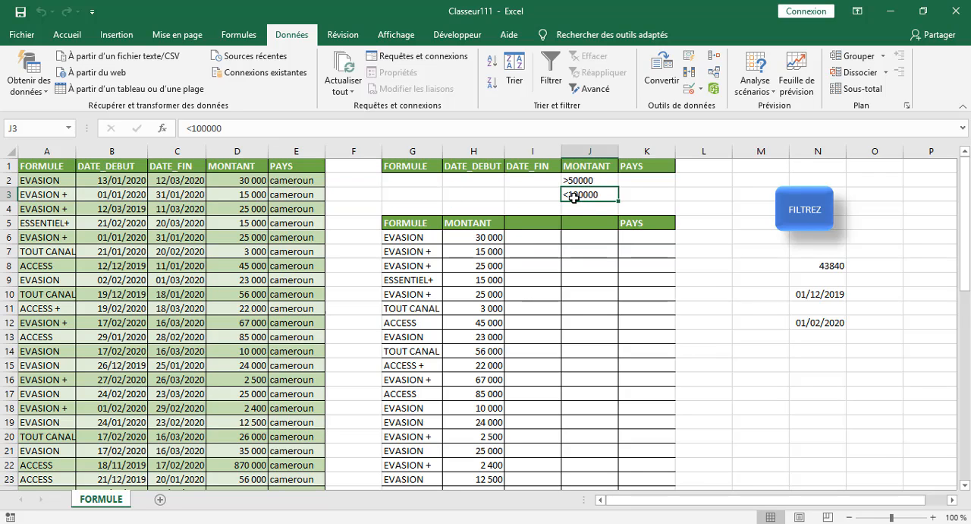
pyautogui.click(190, 129)
pyautogui.press('BackSpace')
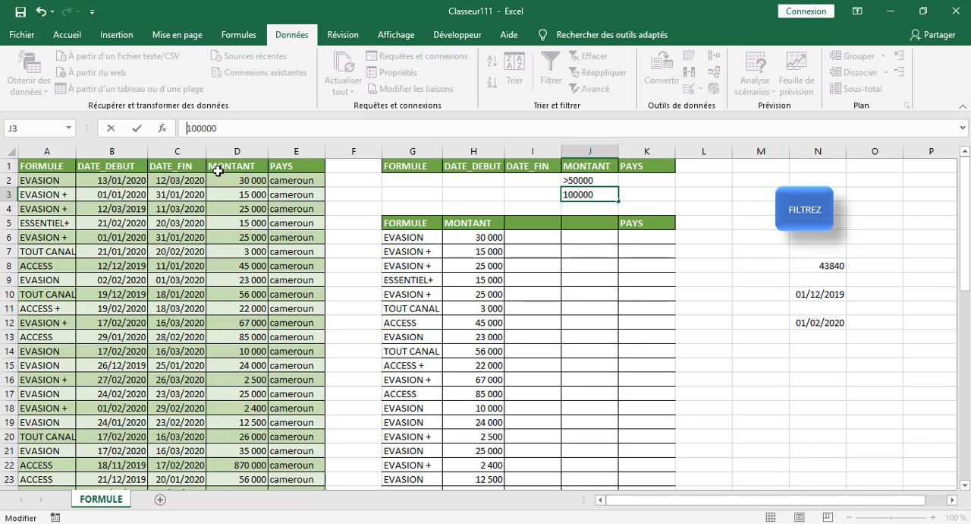
pyautogui.write('>')
pyautogui.click(745, 250)
pyautogui.click(818, 220)
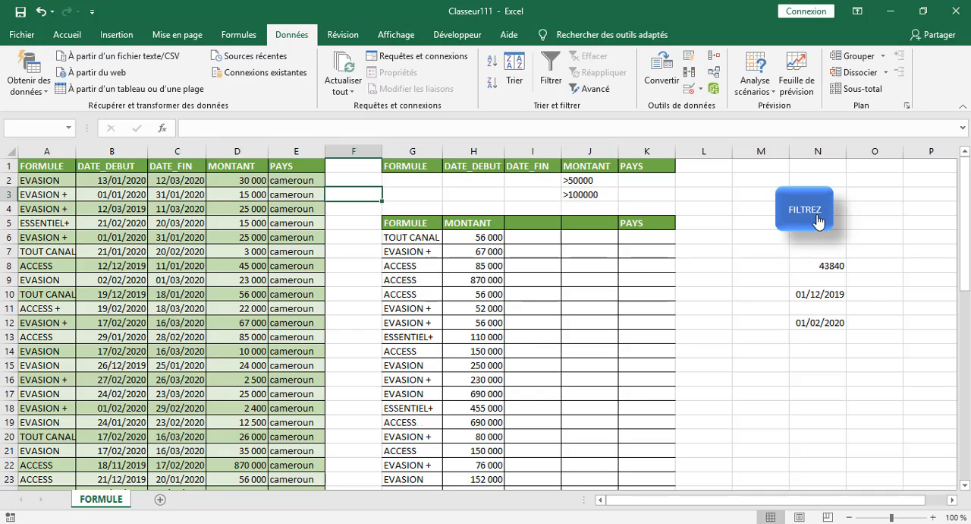
pyautogui.scroll(-9, 780, 343)
pyautogui.scroll(7, 780, 343)
pyautogui.scroll(-6, 404, 305)
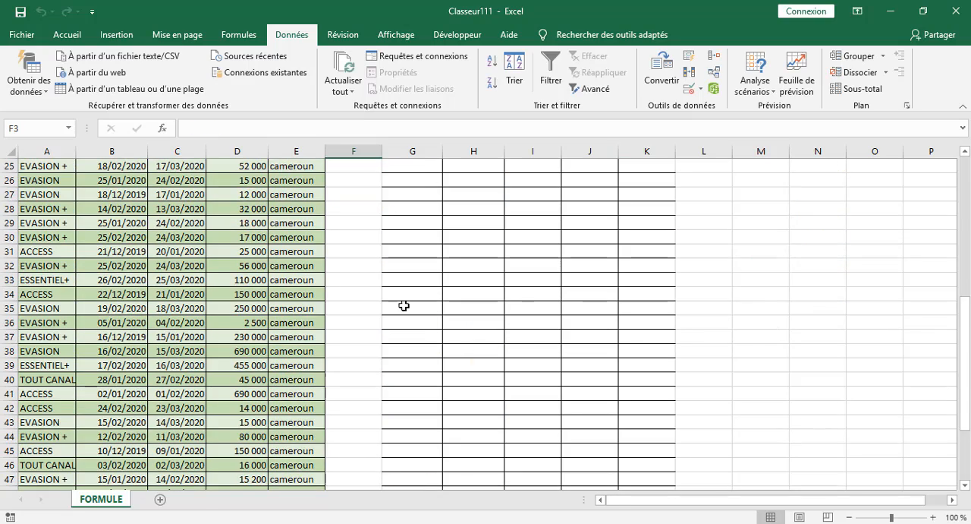
pyautogui.scroll(4, 490, 332)
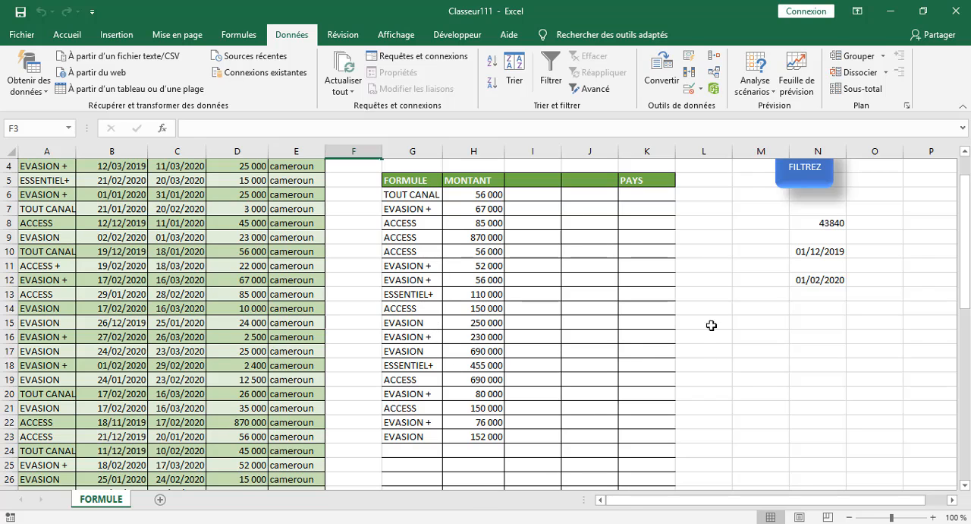
# Change the MONTANT criterion in J2 to >500000 and rerun the FILTREZ macro.
pyautogui.scroll(1, 711, 324)
pyautogui.click(596, 183)
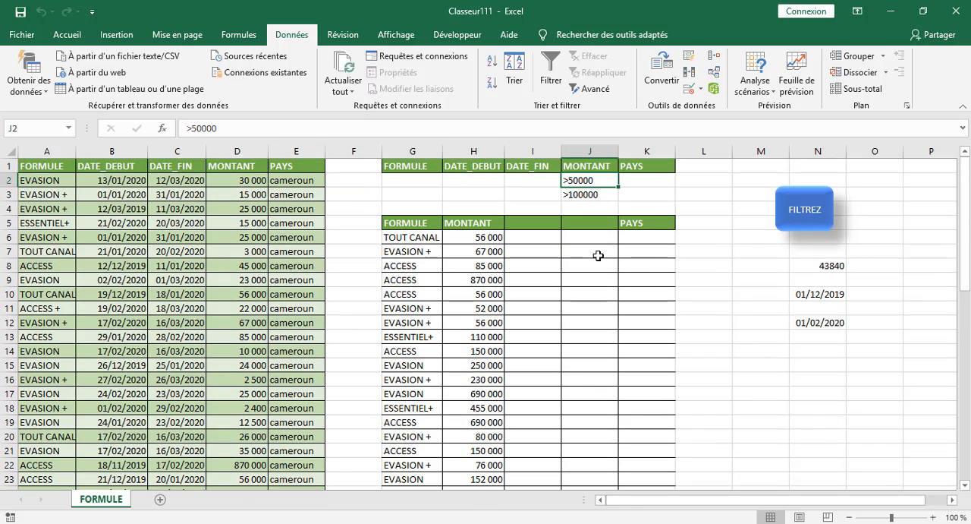
pyautogui.click(247, 129)
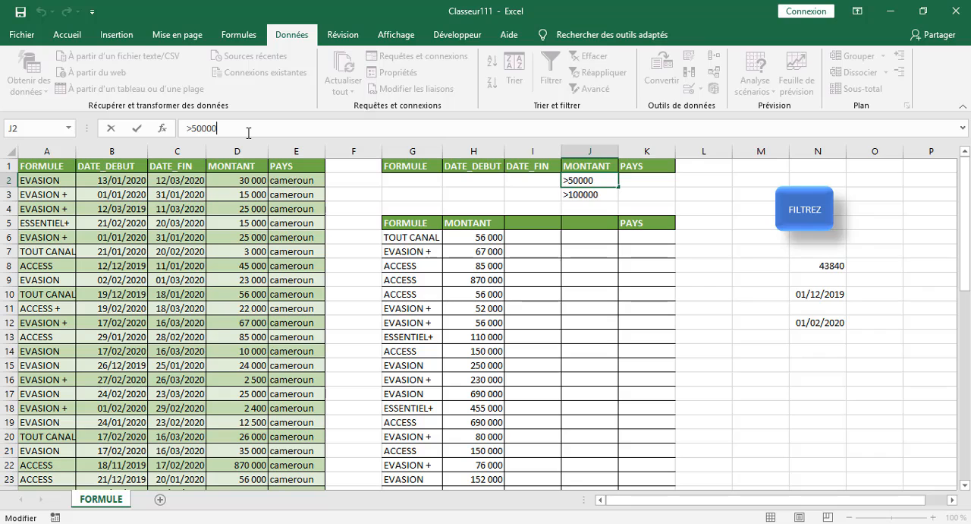
pyautogui.click(739, 315)
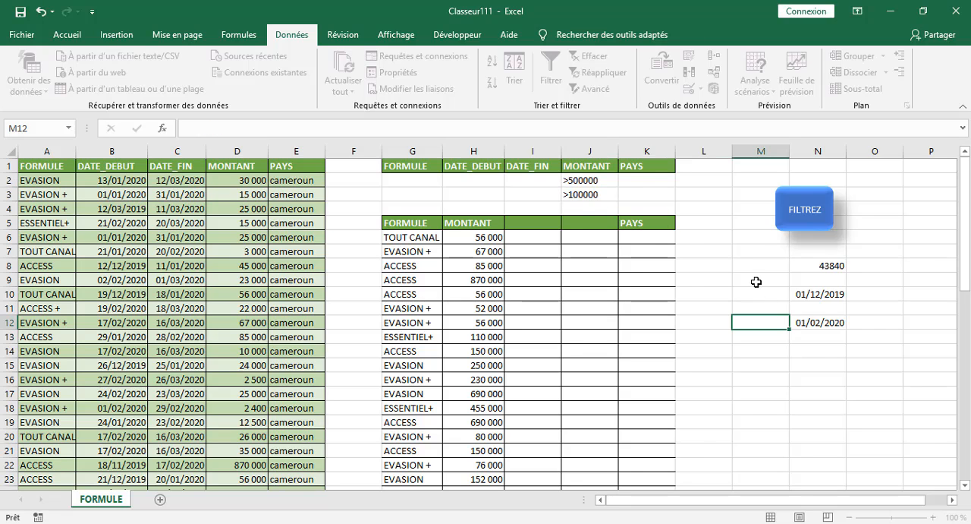
pyautogui.click(801, 231)
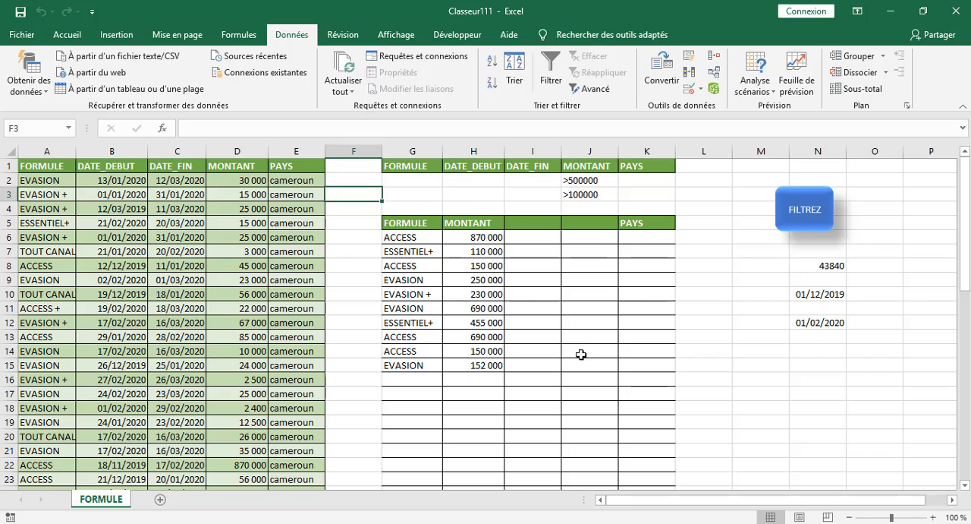
pyautogui.click(358, 263)
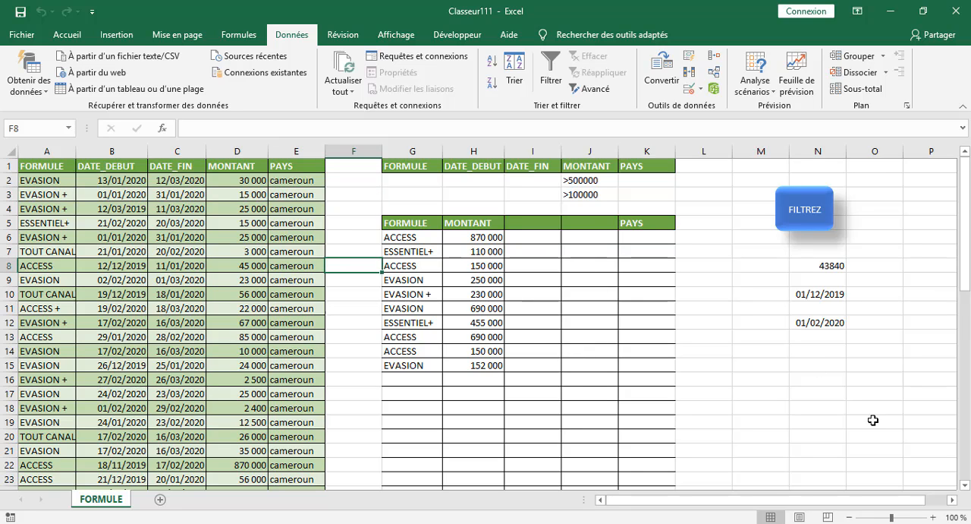
pyautogui.click(727, 353)
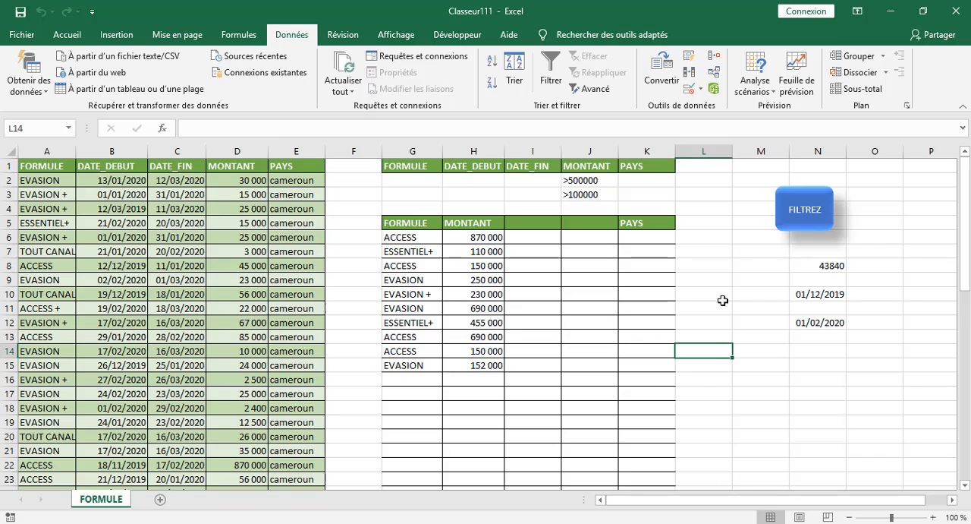
pyautogui.click(734, 228)
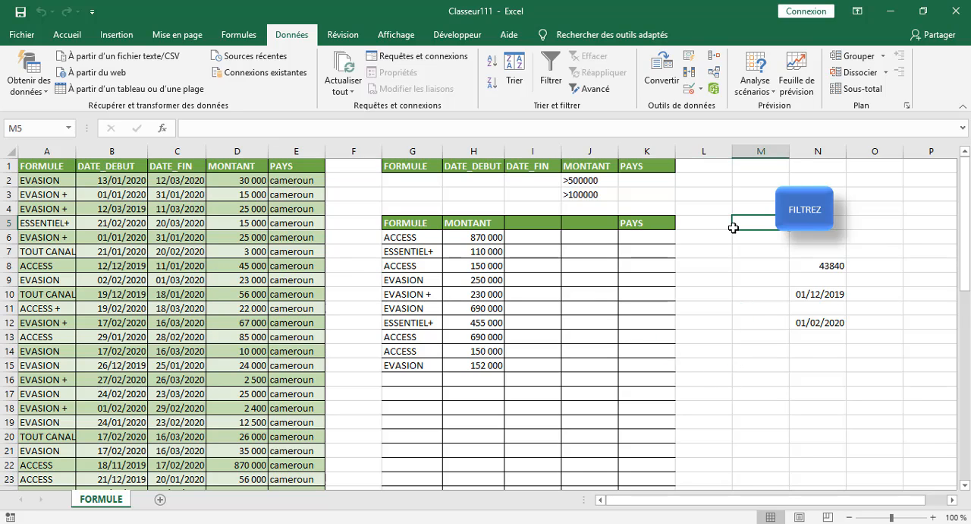
pyautogui.click(725, 322)
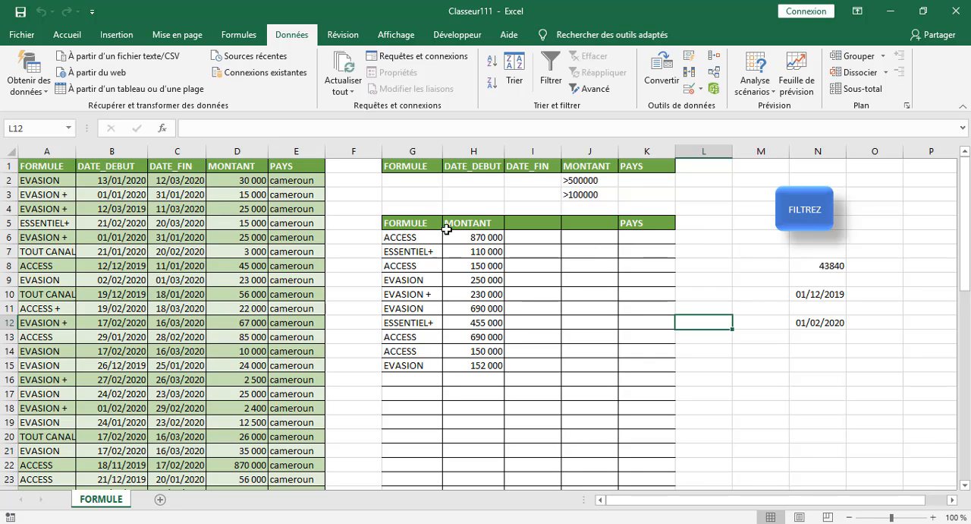
# Change the extraction header in H5 to PAYS and run the FILTREZ macro.
pyautogui.click(483, 228)
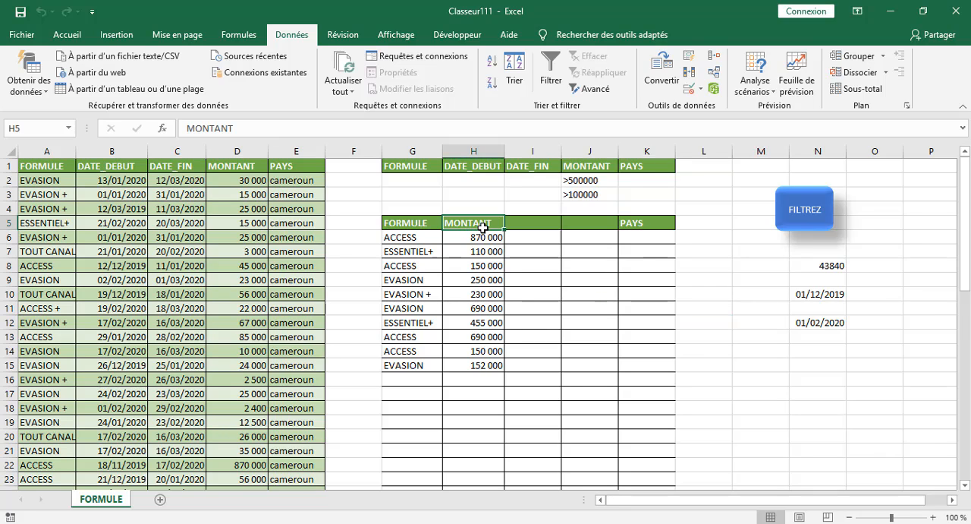
pyautogui.write('PAYS')
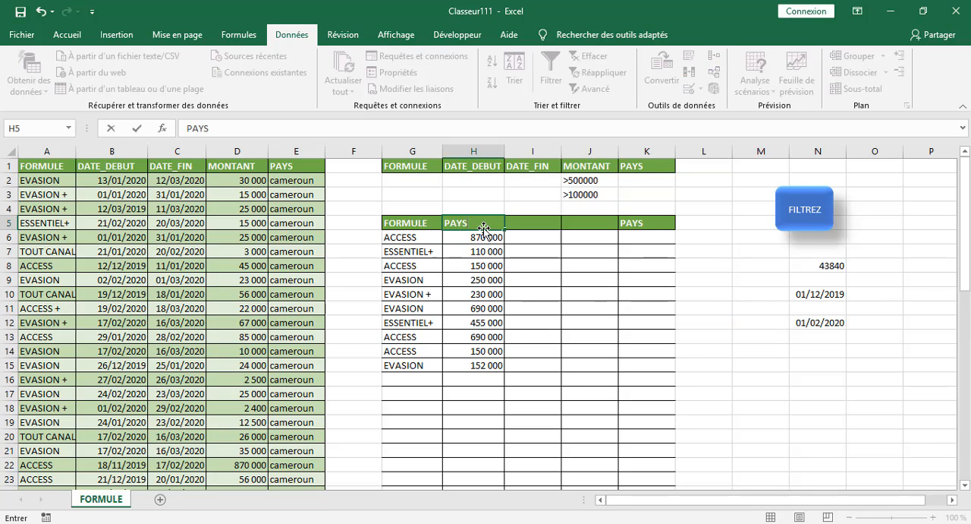
pyautogui.click(761, 378)
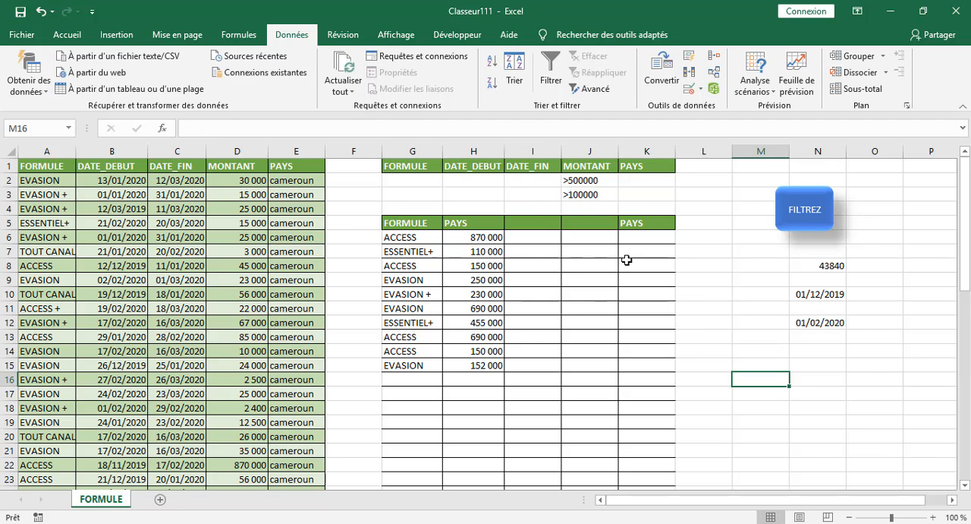
pyautogui.click(795, 219)
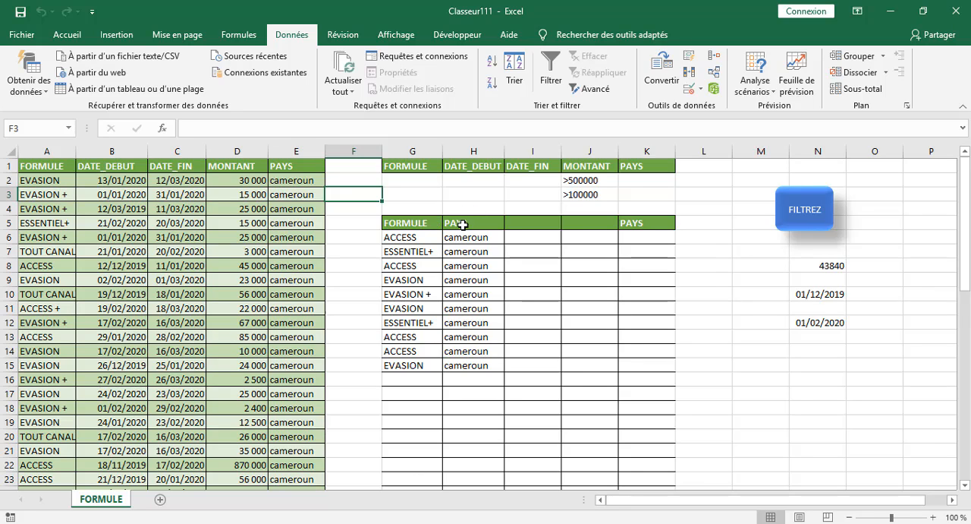
# Enter MONTANT as the third header of the extraction table in I5.
pyautogui.click(538, 224)
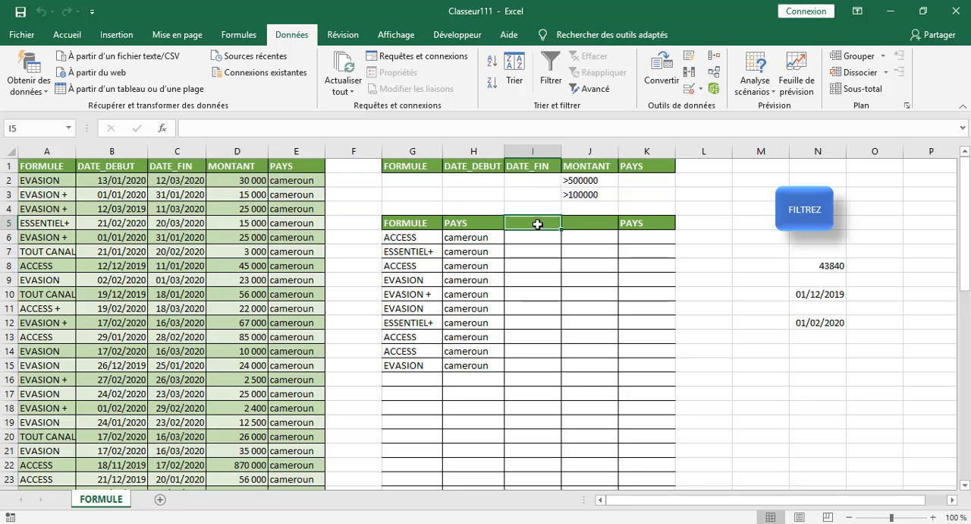
pyautogui.write('MO')
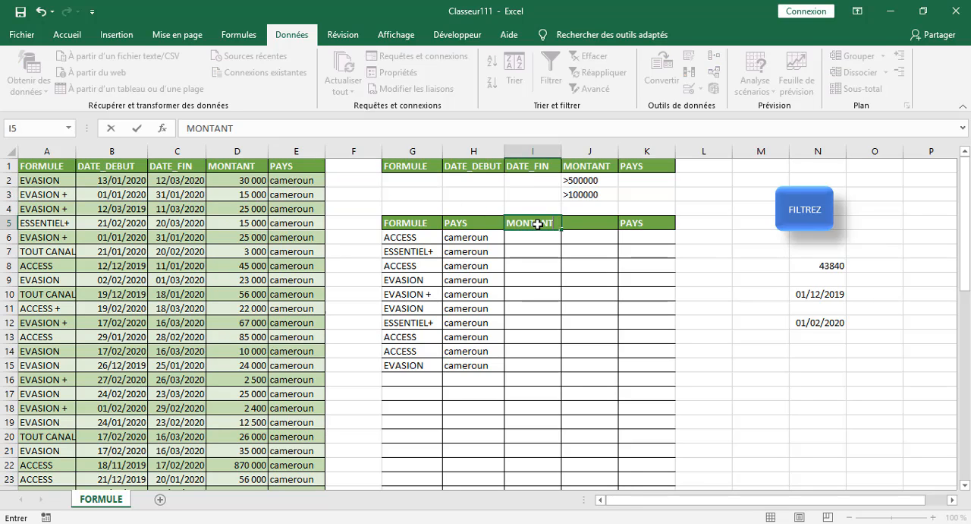
pyautogui.write('NTANT')
pyautogui.click(805, 338)
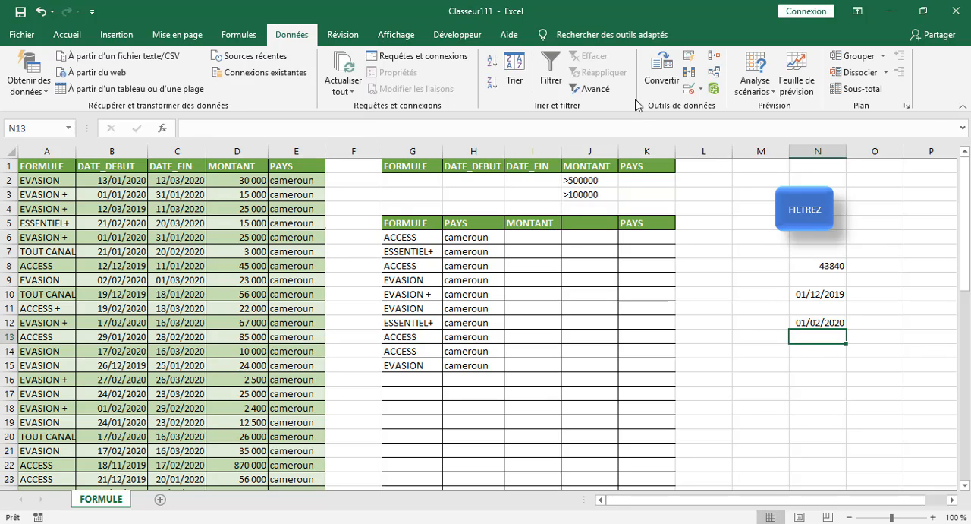
# Run an advanced filter on A1:E51 with criteria G1:K3, copying the results to G5:I55.
pyautogui.click(596, 89)
pyautogui.click(775, 164)
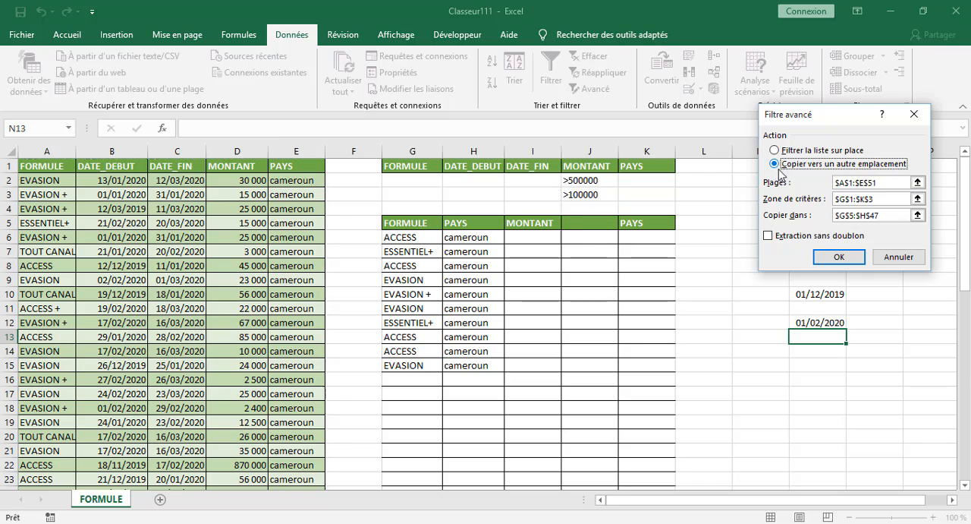
pyautogui.click(888, 198)
pyautogui.click(893, 215)
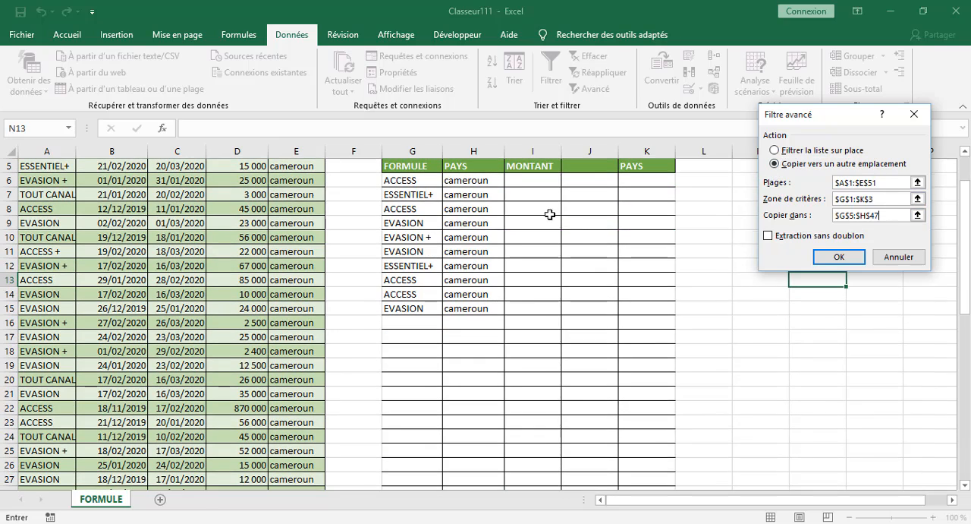
pyautogui.moveTo(410, 167); pyautogui.dragTo(534, 462)
pyautogui.click(835, 258)
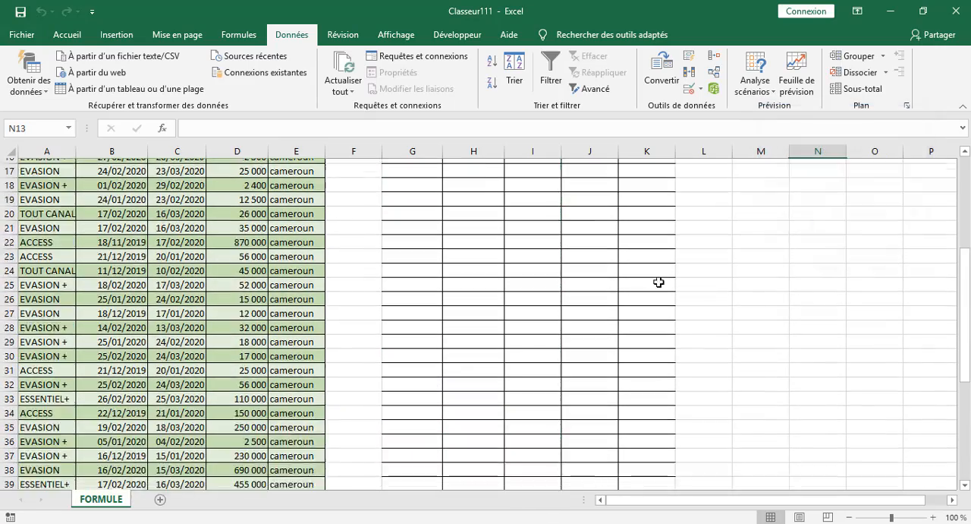
pyautogui.scroll(5, 612, 296)
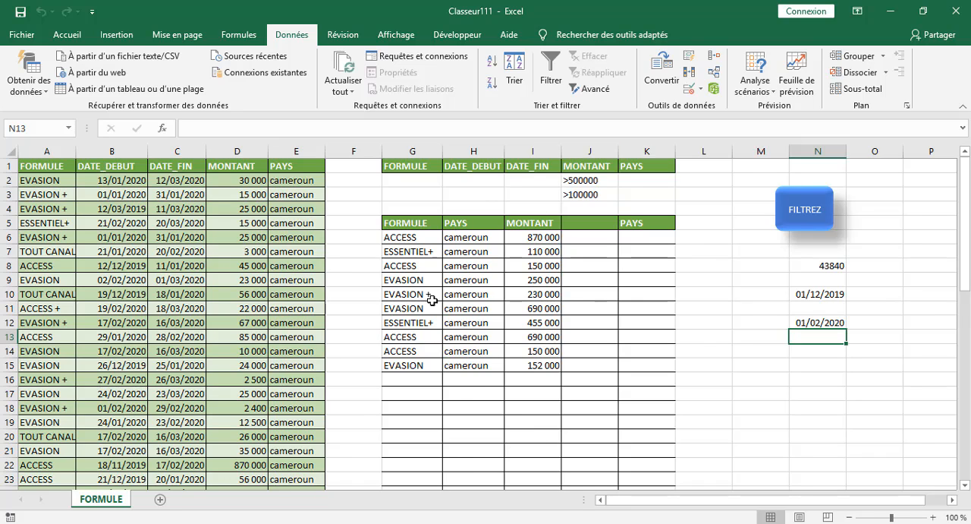
# Enter DATE_DEBUT as the extraction header in J5 and widen column J to fit it.
pyautogui.click(579, 225)
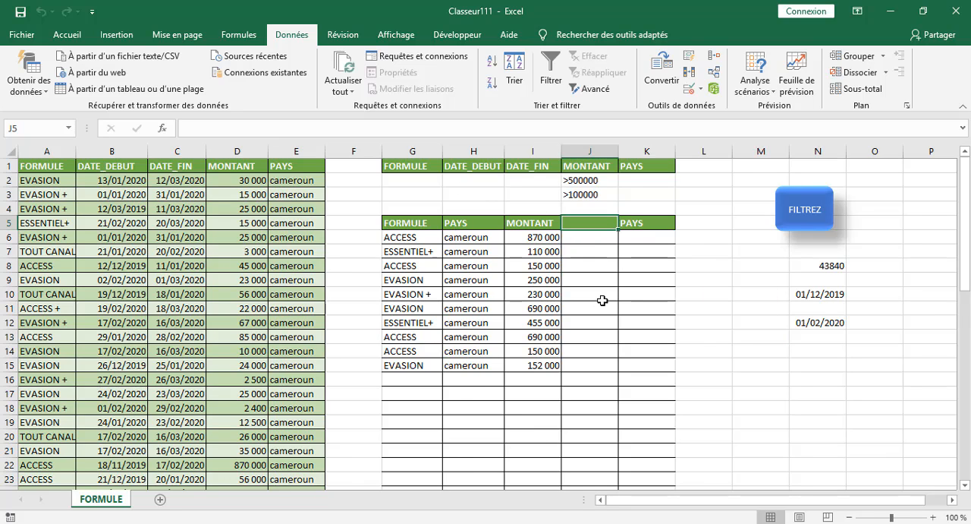
pyautogui.write('DA')
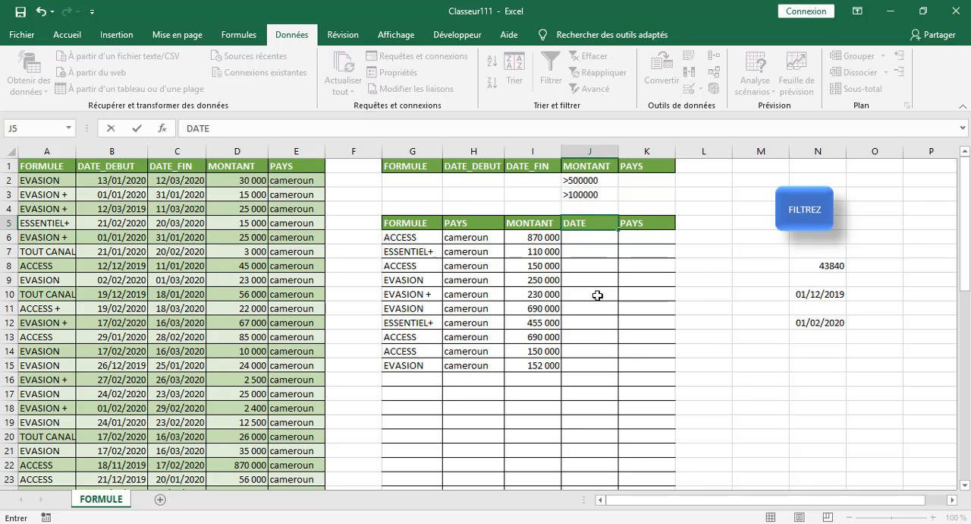
pyautogui.write('TE_DEBUT')
pyautogui.click(772, 393)
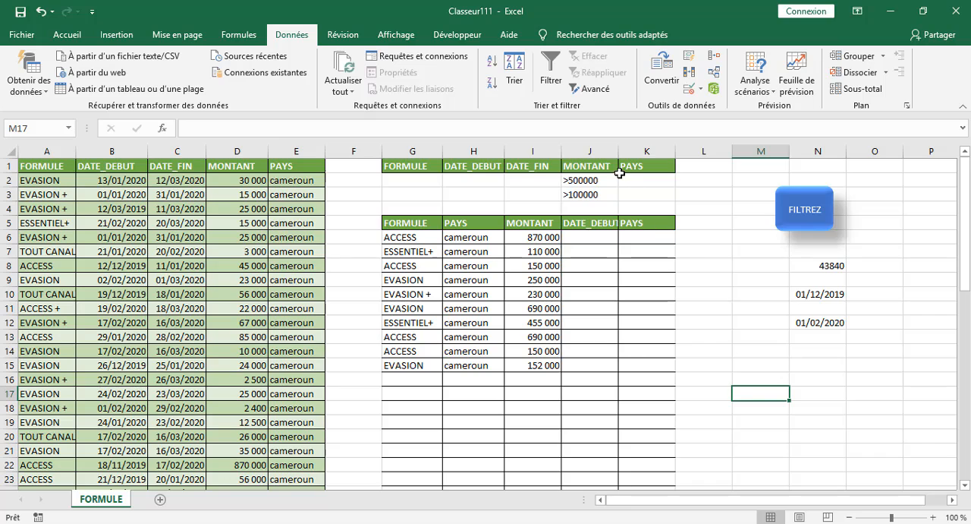
pyautogui.moveTo(618, 151); pyautogui.dragTo(630, 151)
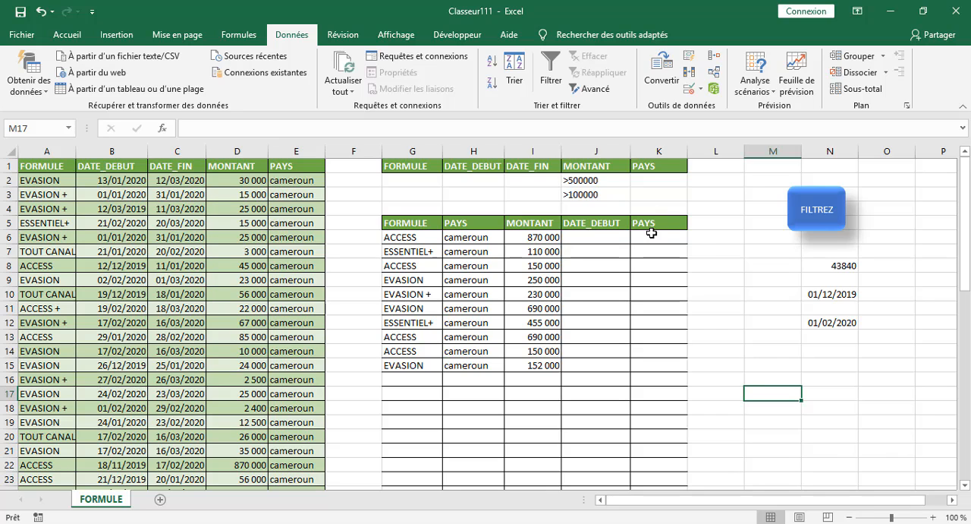
# Rerun the advanced filter with criteria G1:K3, copying the results to G5:J46 to include the DATE_DEBUT column.
pyautogui.click(596, 90)
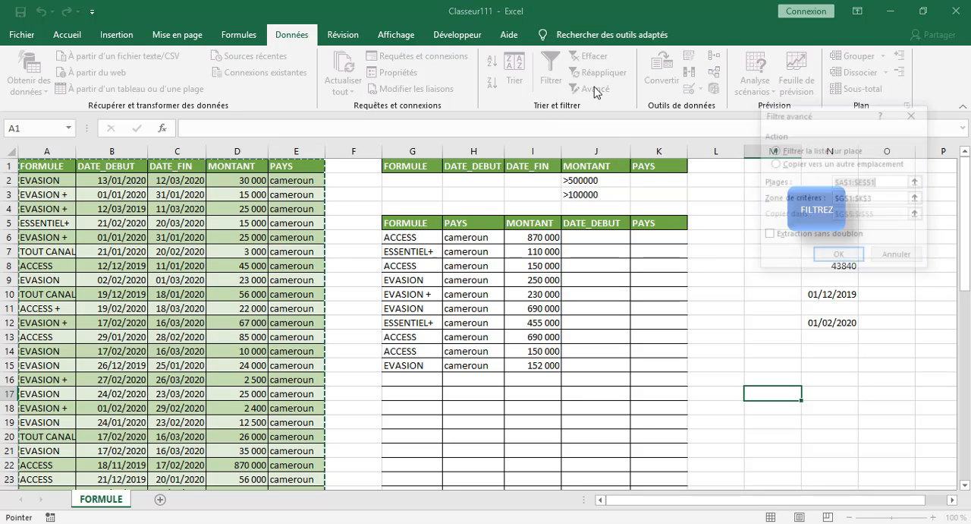
pyautogui.click(783, 164)
pyautogui.click(882, 199)
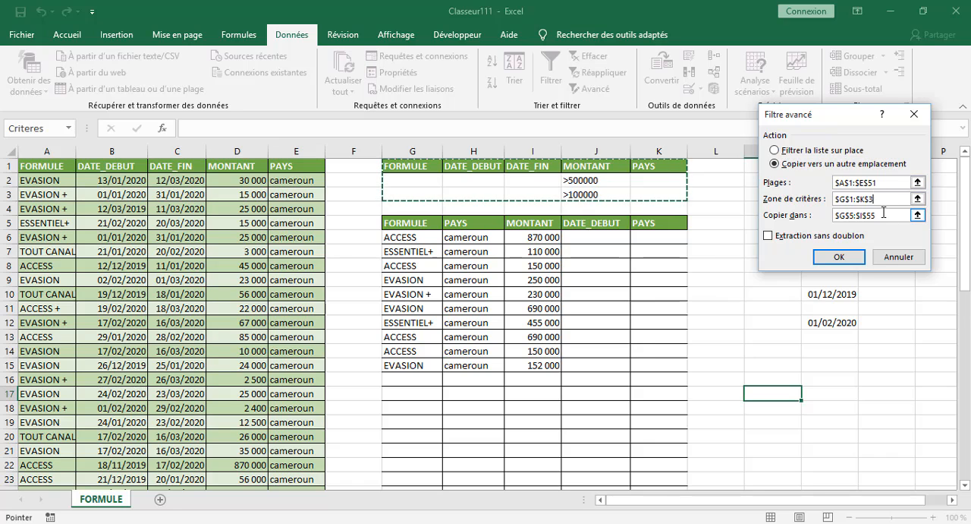
pyautogui.click(883, 214)
pyautogui.press('BackSpace')
pyautogui.press('BackSpace')
pyautogui.press('BackSpace')
pyautogui.press('BackSpace')
pyautogui.press('BackSpace')
pyautogui.press('BackSpace')
pyautogui.press('BackSpace')
pyautogui.press('BackSpace')
pyautogui.press('BackSpace')
pyautogui.press('BackSpace')
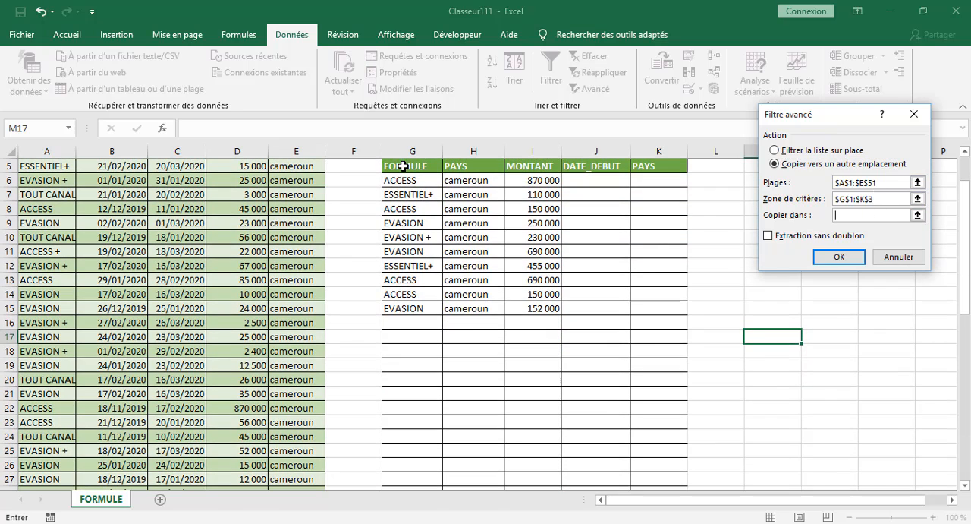
pyautogui.moveTo(403, 165); pyautogui.dragTo(583, 451)
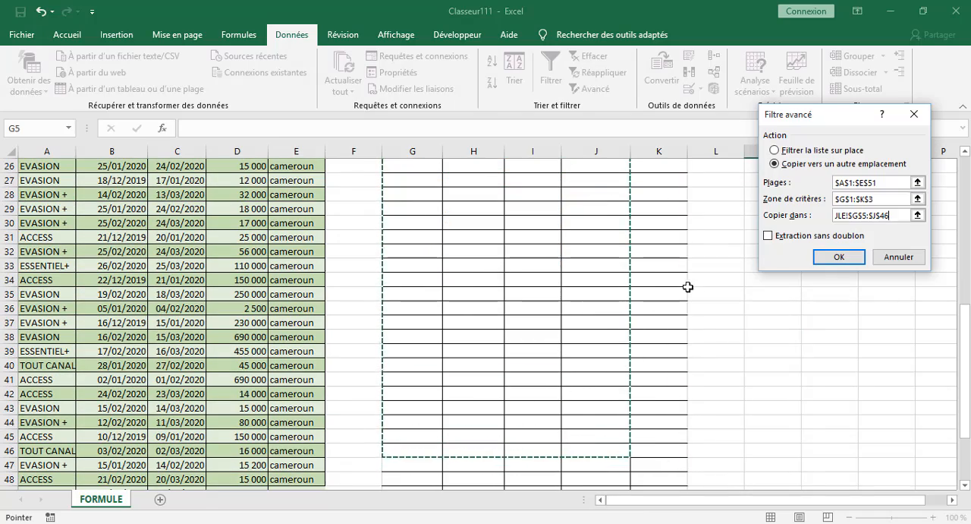
pyautogui.click(822, 255)
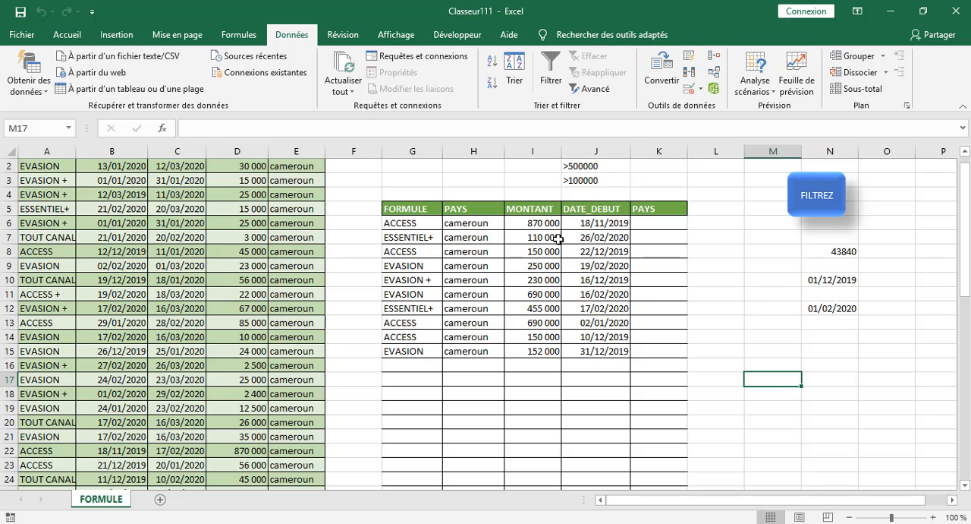
pyautogui.scroll(1, 534, 287)
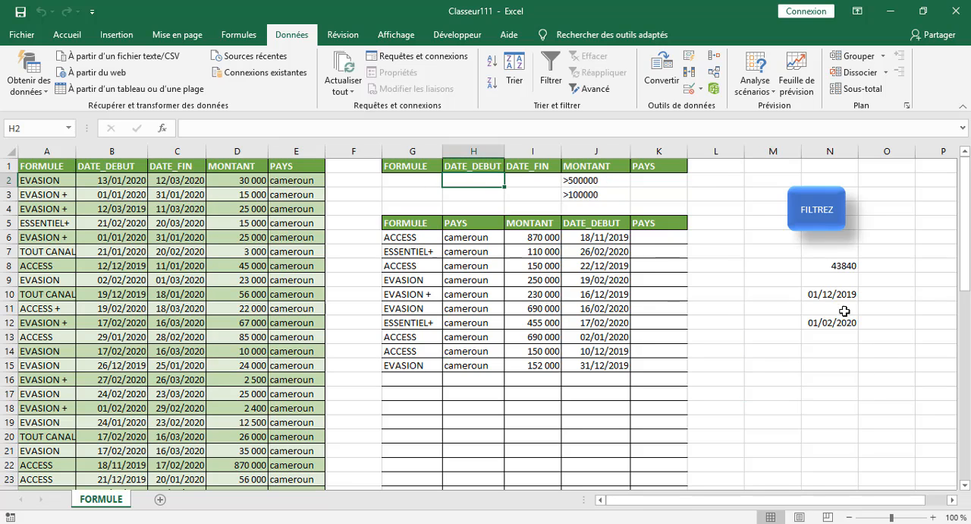
# Change the number format of the date cells N10:N12 to Standard.
pyautogui.click(828, 295)
pyautogui.moveTo(826, 293); pyautogui.dragTo(823, 324)
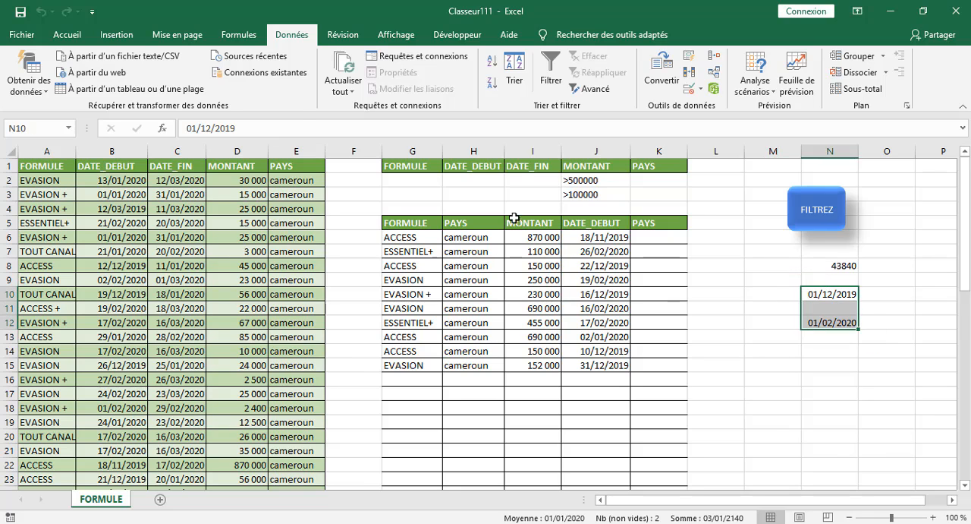
pyautogui.click(67, 34)
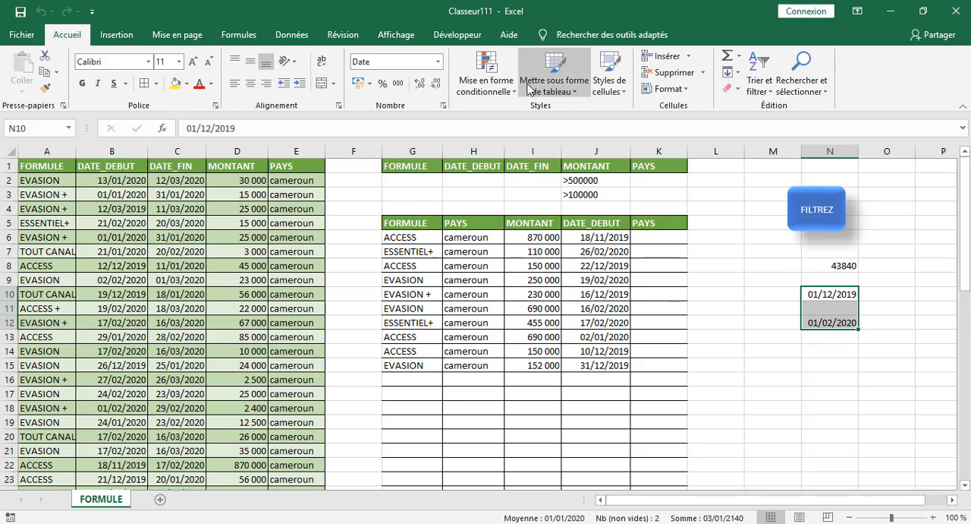
pyautogui.click(438, 62)
pyautogui.click(407, 82)
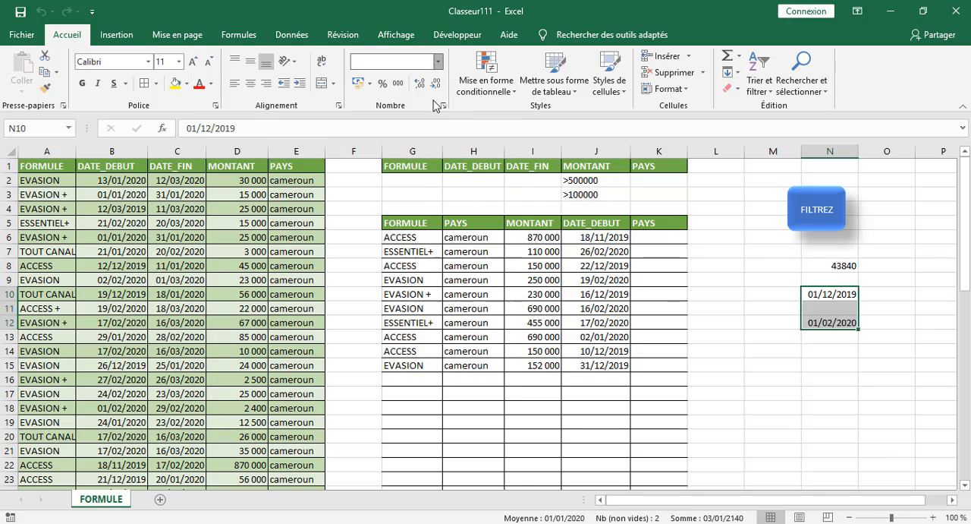
pyautogui.click(796, 408)
# Enter the DATE_DEBUT criterion >43800 in H2.
pyautogui.click(466, 179)
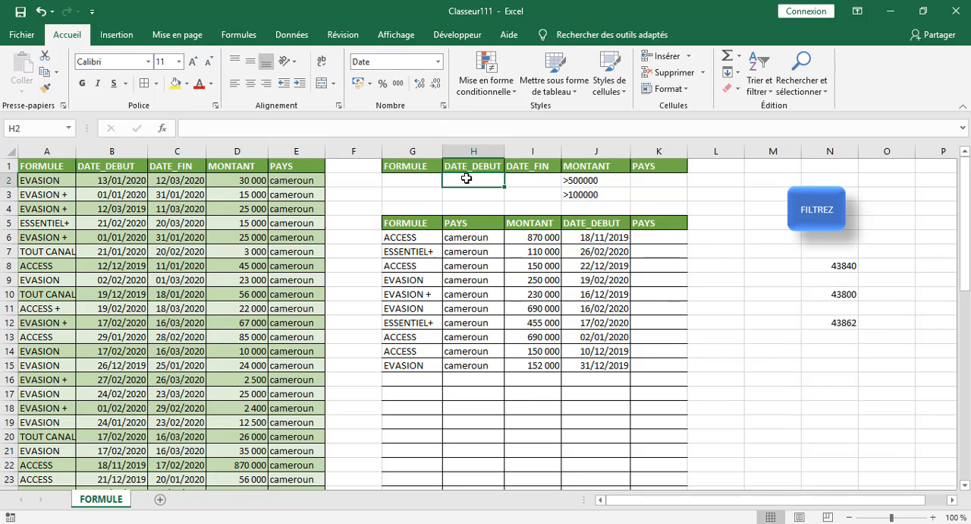
pyautogui.write('>')
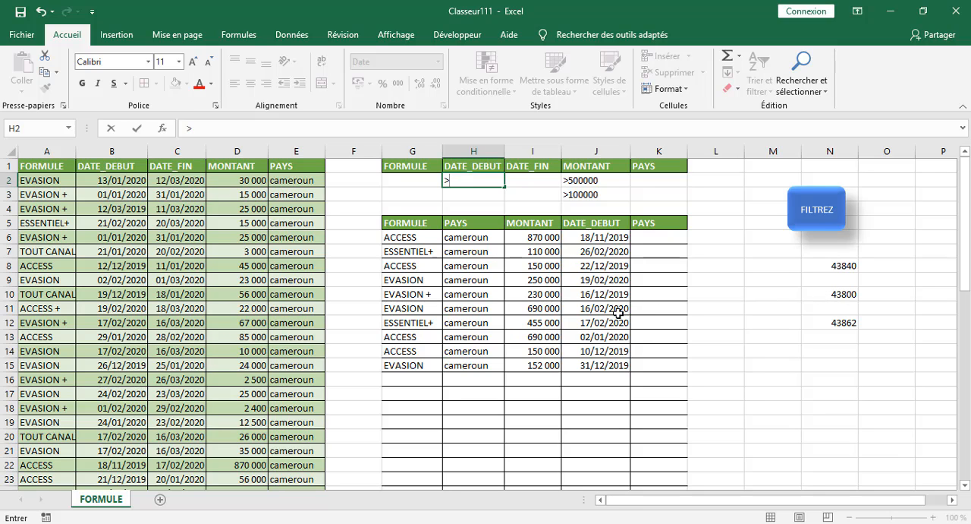
pyautogui.write('43800')
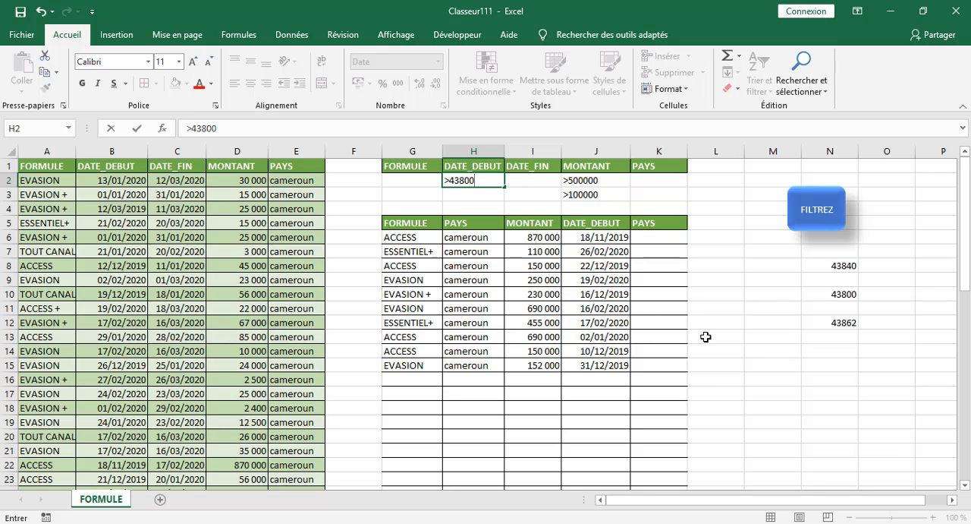
pyautogui.click(591, 366)
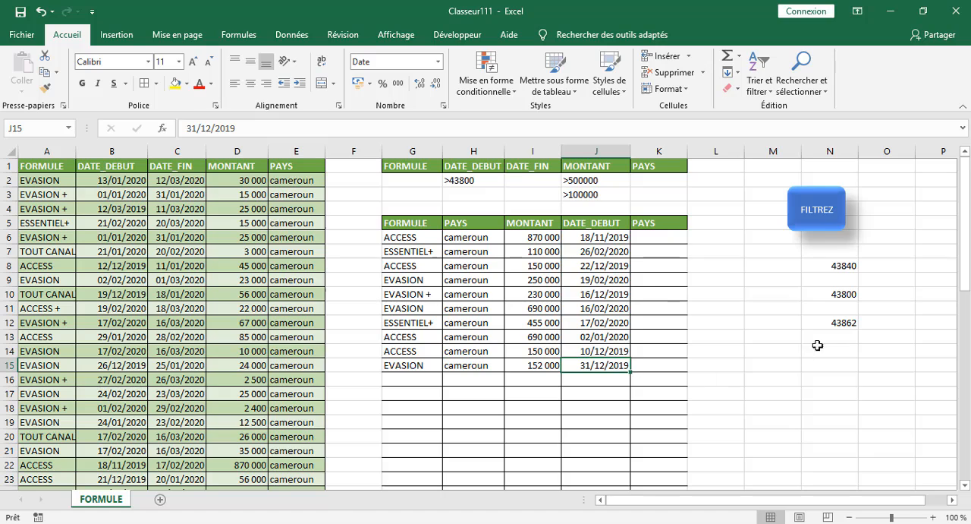
pyautogui.click(467, 197)
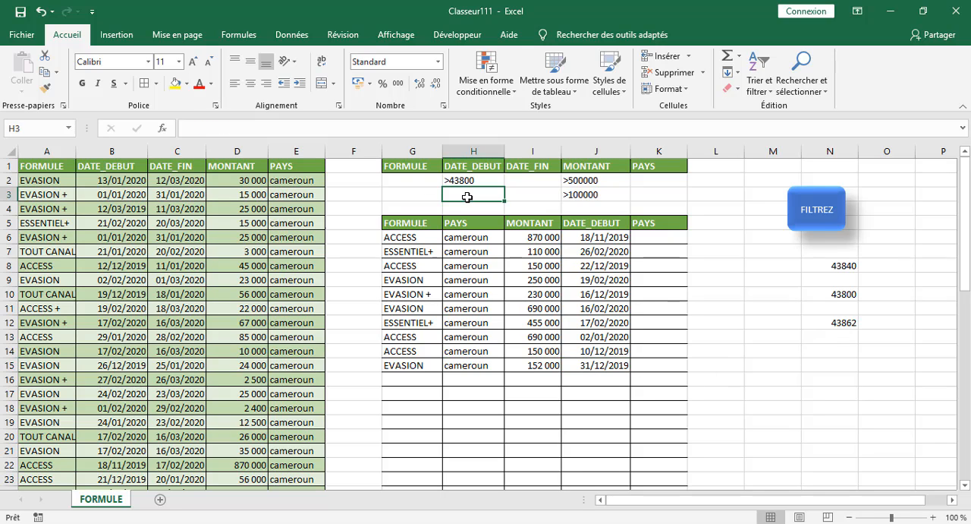
pyautogui.click(694, 337)
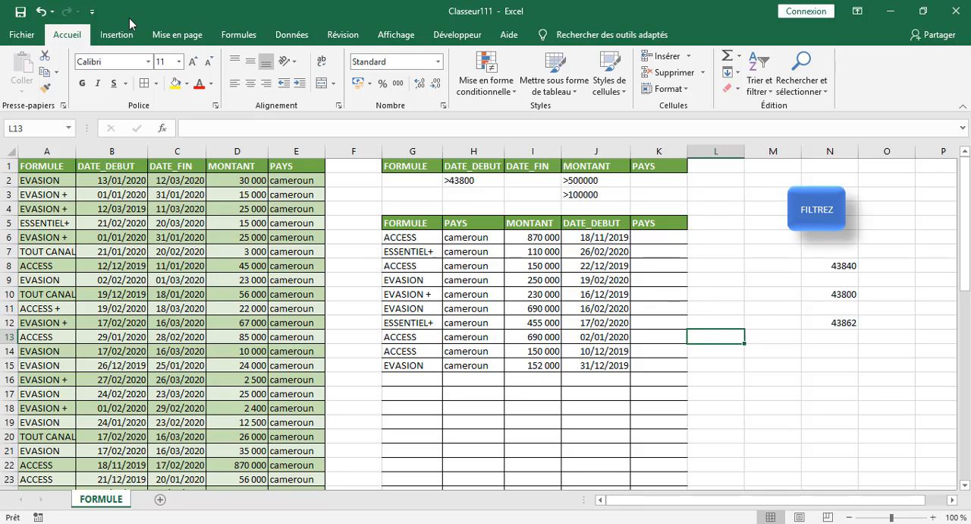
# Rerun the advanced filter with the DATE_DEBUT criterion included, copying the results to G5:J46.
pyautogui.click(292, 35)
pyautogui.click(594, 89)
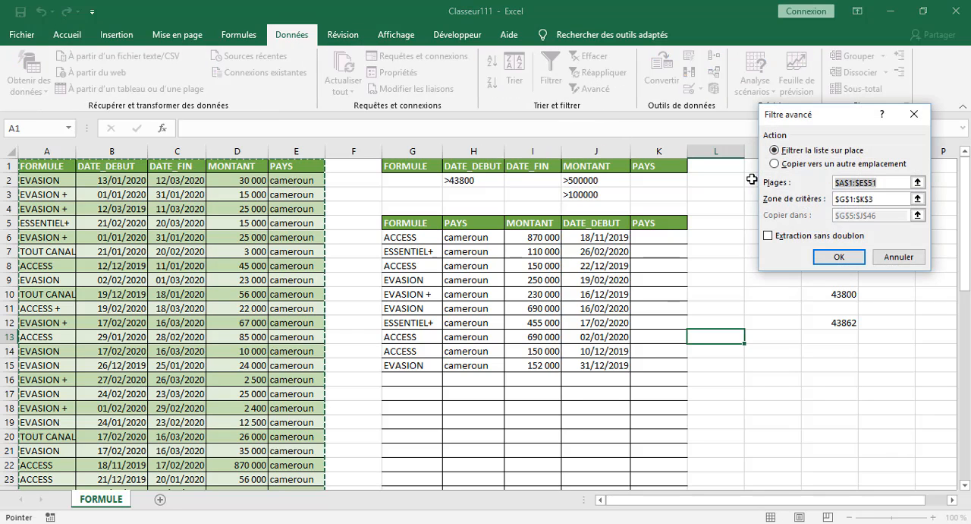
pyautogui.click(774, 163)
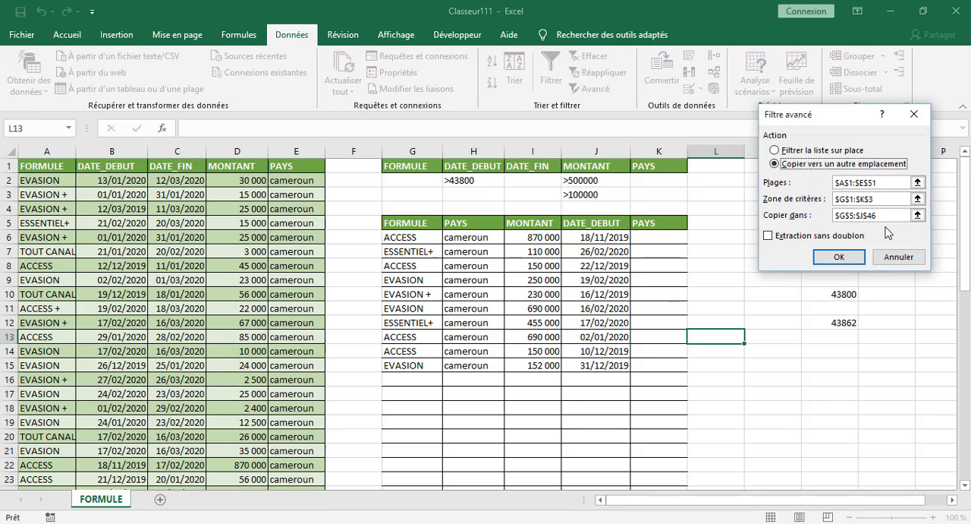
pyautogui.click(840, 257)
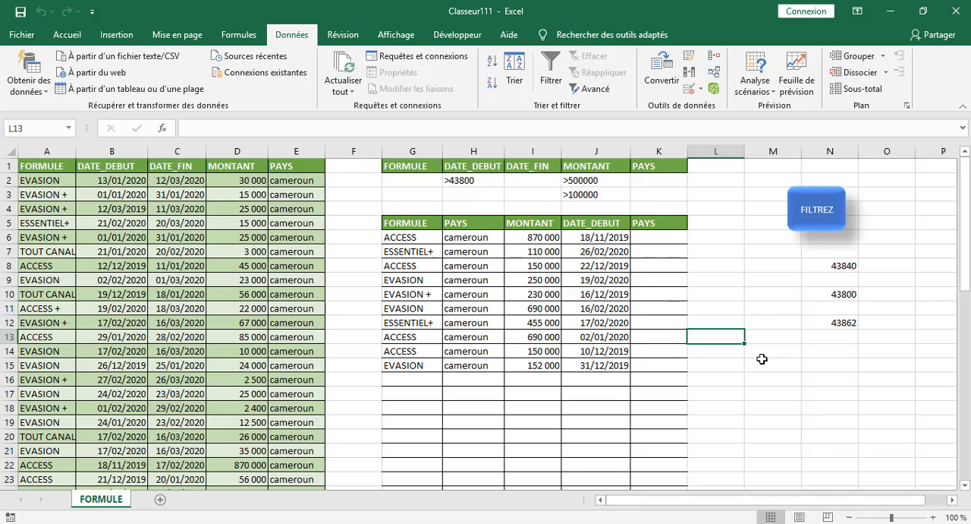
# Clear the helper date numbers from cells N8 to N12.
pyautogui.moveTo(839, 268); pyautogui.dragTo(847, 324)
pyautogui.press('BackSpace')
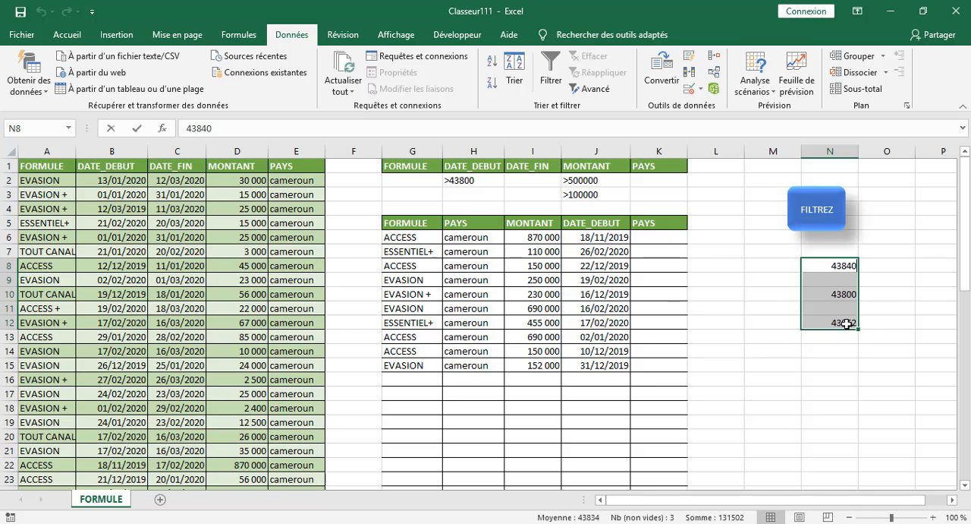
pyautogui.click(820, 362)
pyautogui.moveTo(839, 294); pyautogui.dragTo(841, 340)
pyautogui.press('Delete')
pyautogui.click(748, 368)
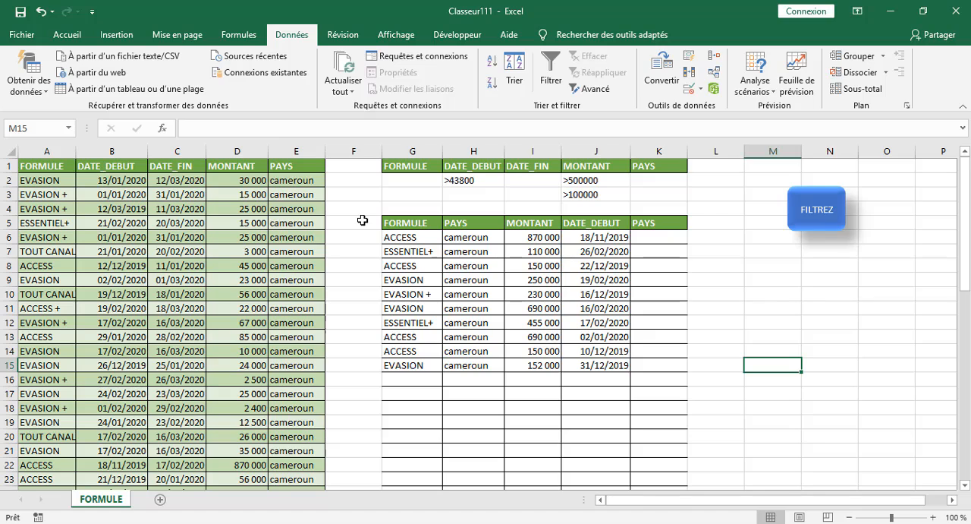
# Enter the label FORMULE in cell M8.
pyautogui.click(781, 252)
pyautogui.click(761, 267)
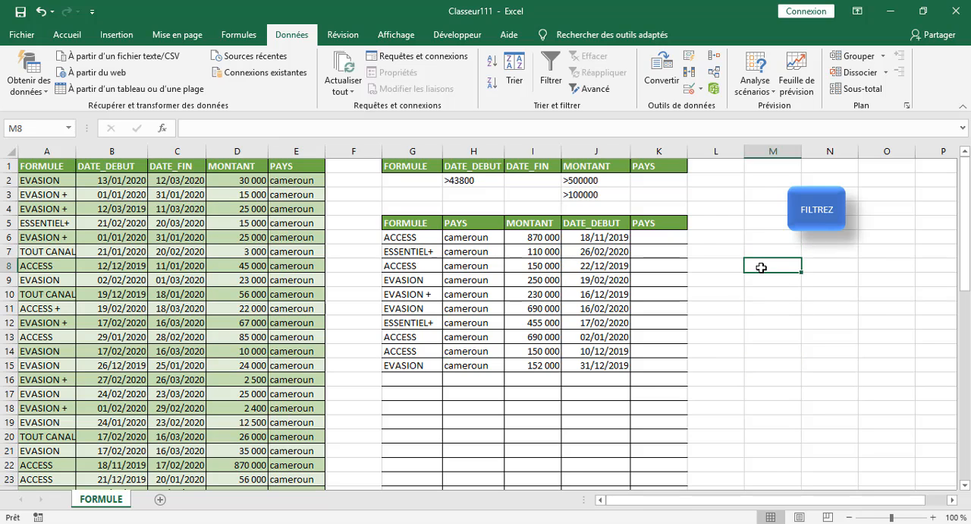
pyautogui.write('FORMULE')
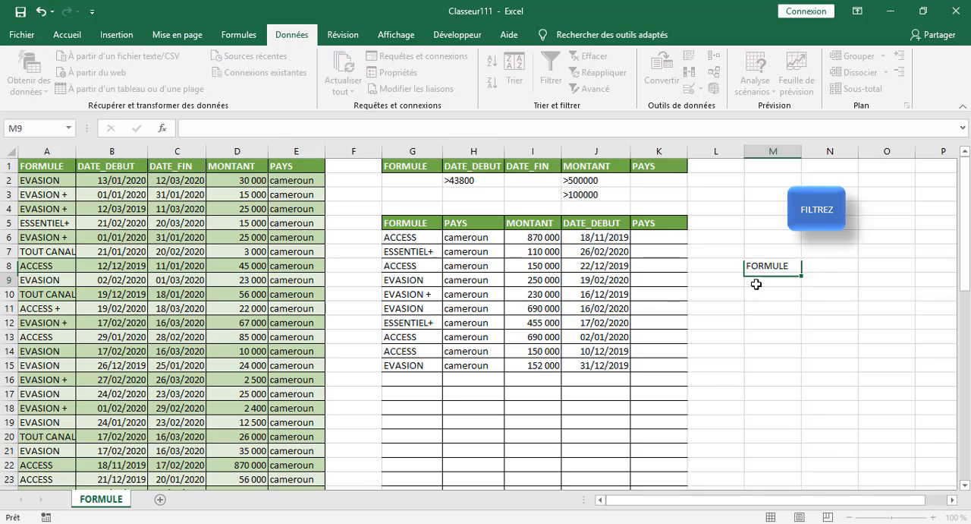
pyautogui.press('Return')
# Enter the formula =NBVAL(G6:G54) in N8 to count the non-empty FORMULE cells in the extracted results.
pyautogui.click(834, 264)
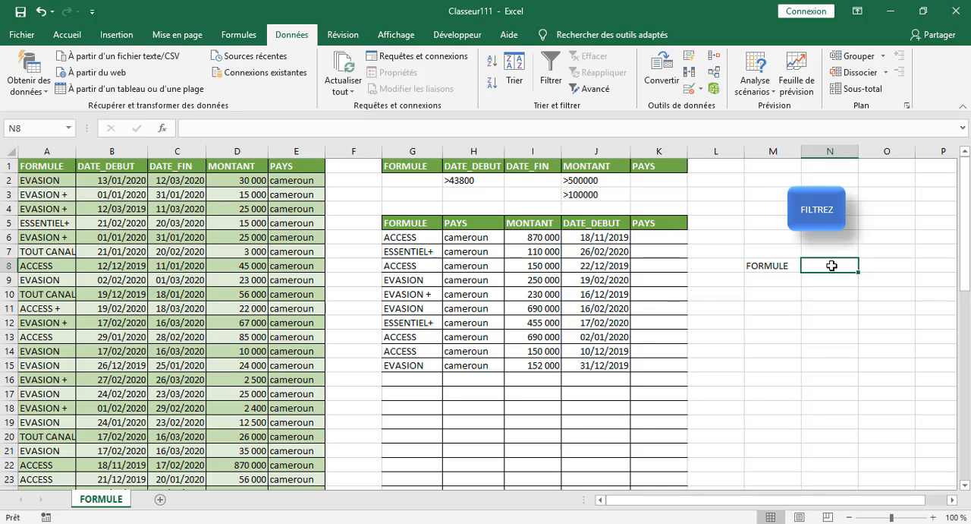
pyautogui.write('=')
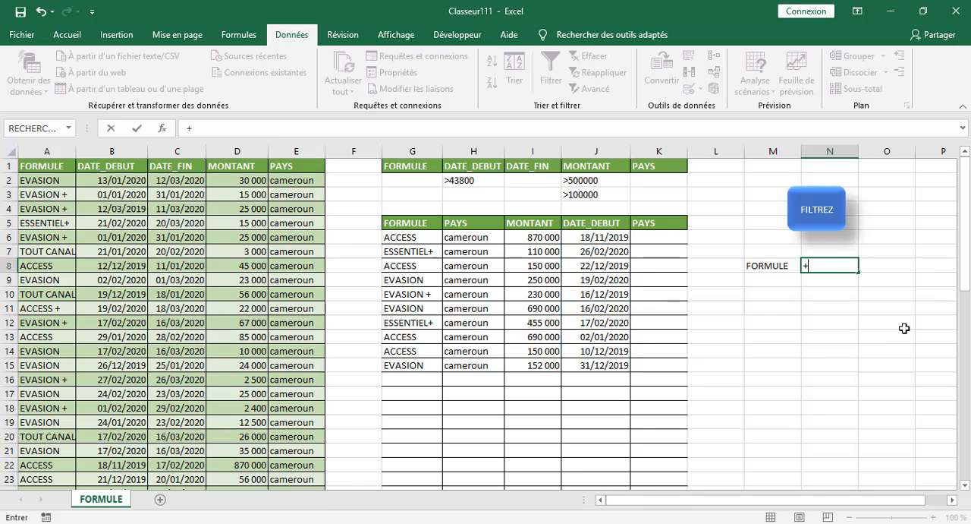
pyautogui.press('BackSpace')
pyautogui.write('=nb')
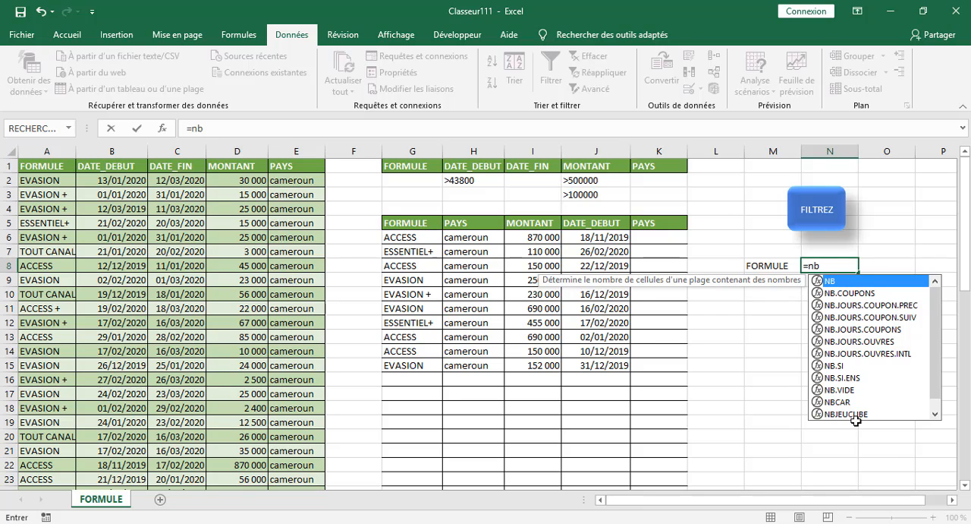
pyautogui.moveTo(939, 353); pyautogui.dragTo(939, 389)
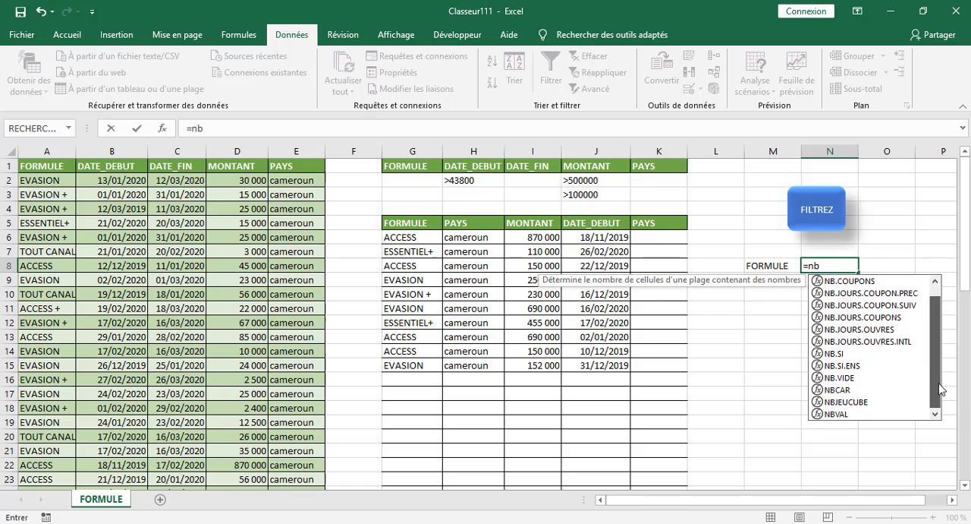
pyautogui.click(844, 413)
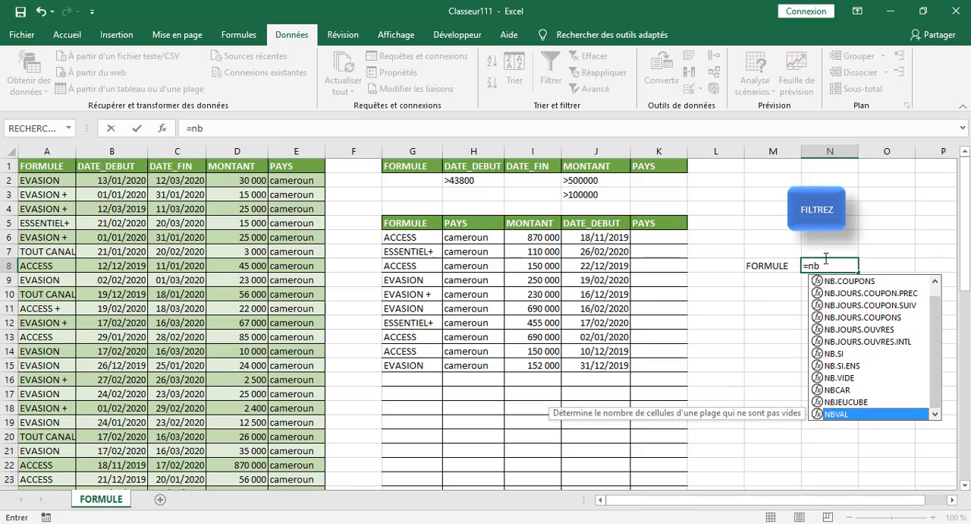
pyautogui.doubleClick(842, 413)
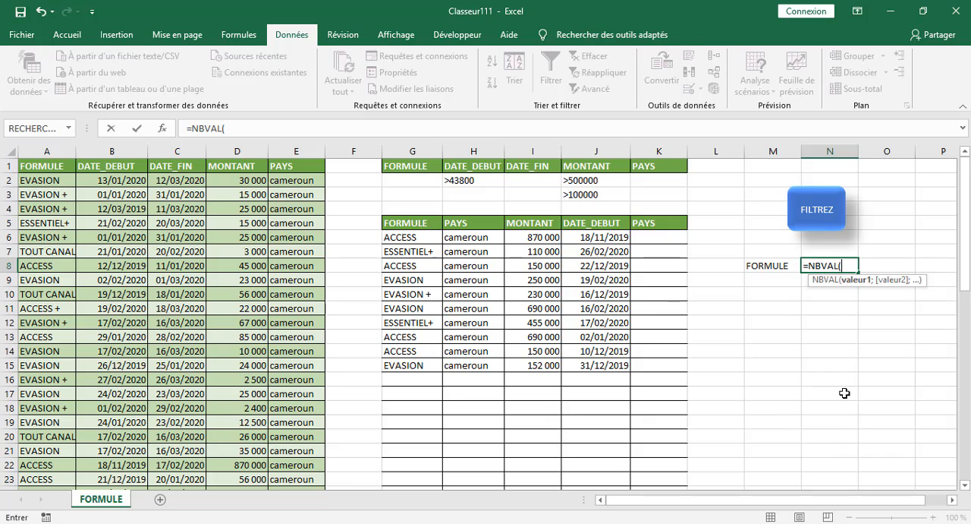
pyautogui.moveTo(404, 238); pyautogui.dragTo(408, 455)
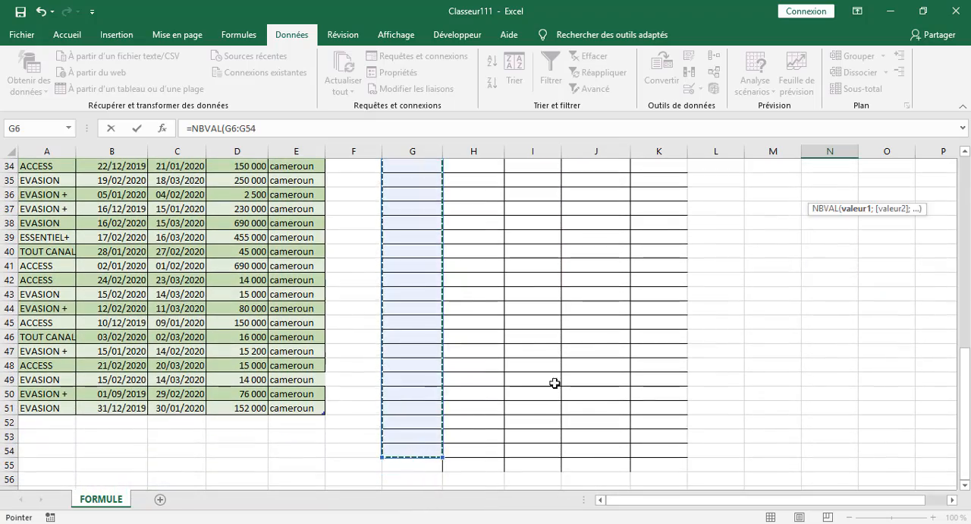
pyautogui.scroll(11, 676, 303)
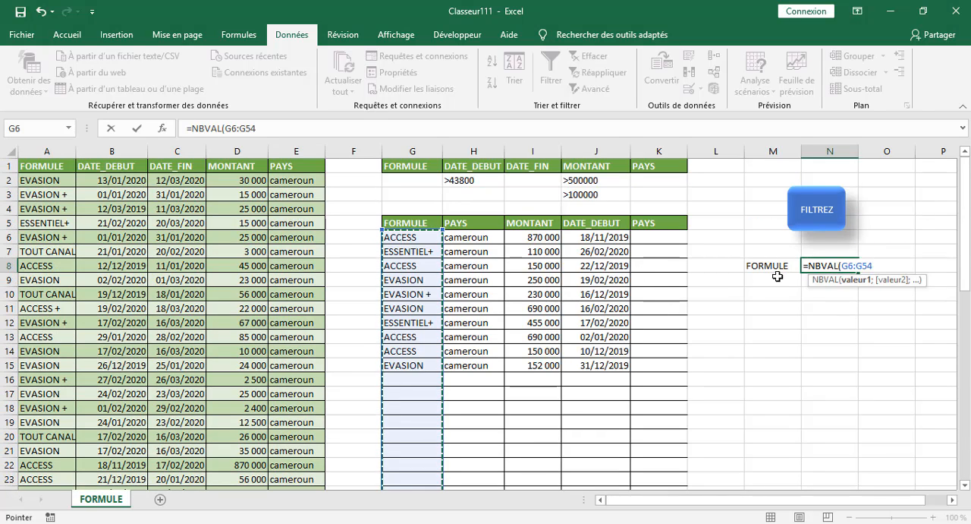
pyautogui.write('à')
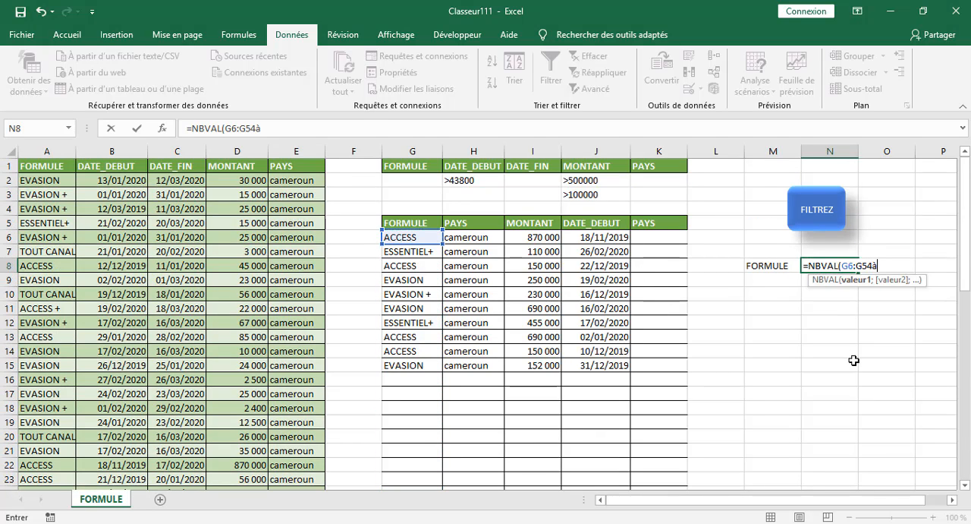
pyautogui.press('BackSpace')
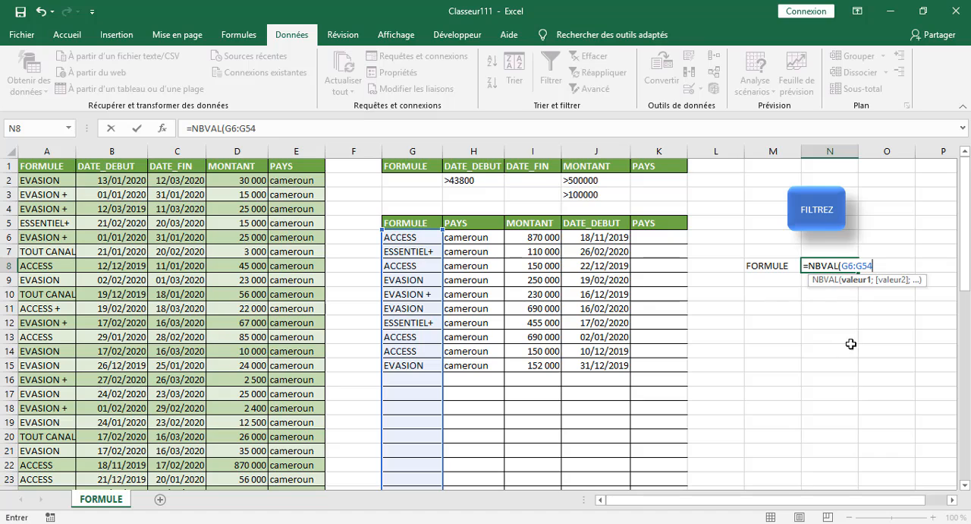
pyautogui.write(')')
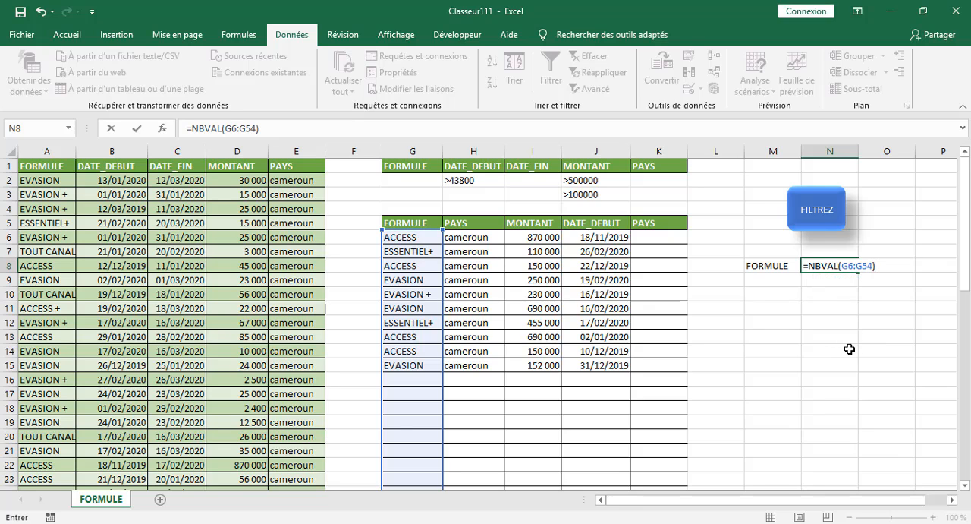
pyautogui.hotkey('ctrl', 'Return')
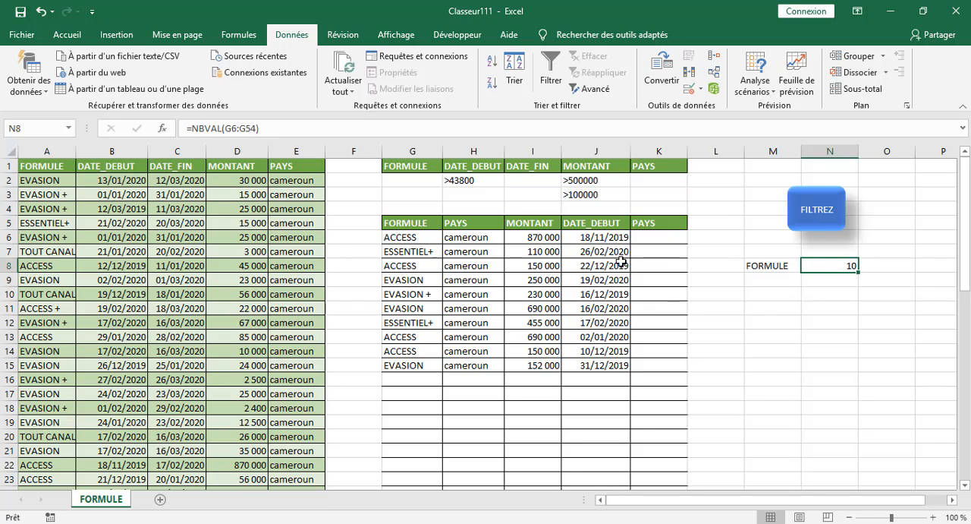
# Clear the DATE_DEBUT criterion in H2 and both MONTANT criteria in J2 and J3.
pyautogui.click(418, 179)
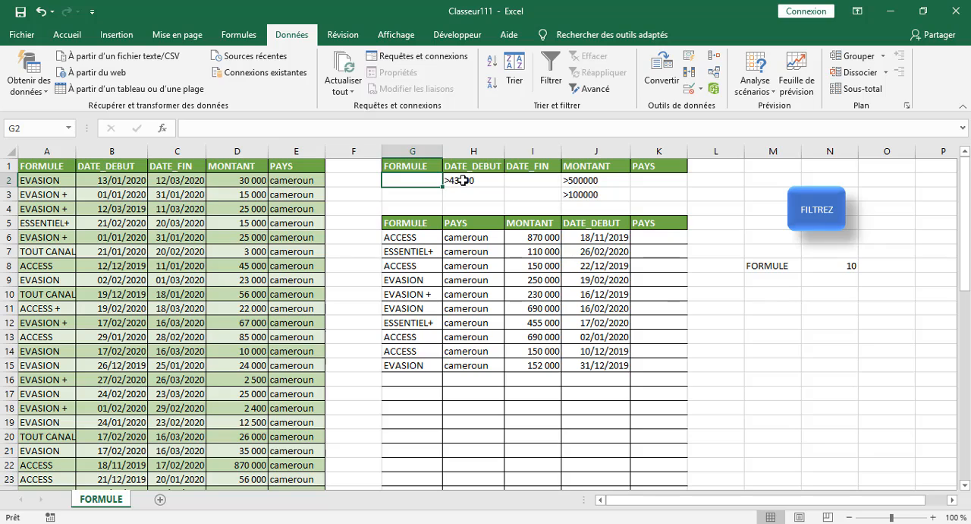
pyautogui.click(462, 180)
pyautogui.press('Delete')
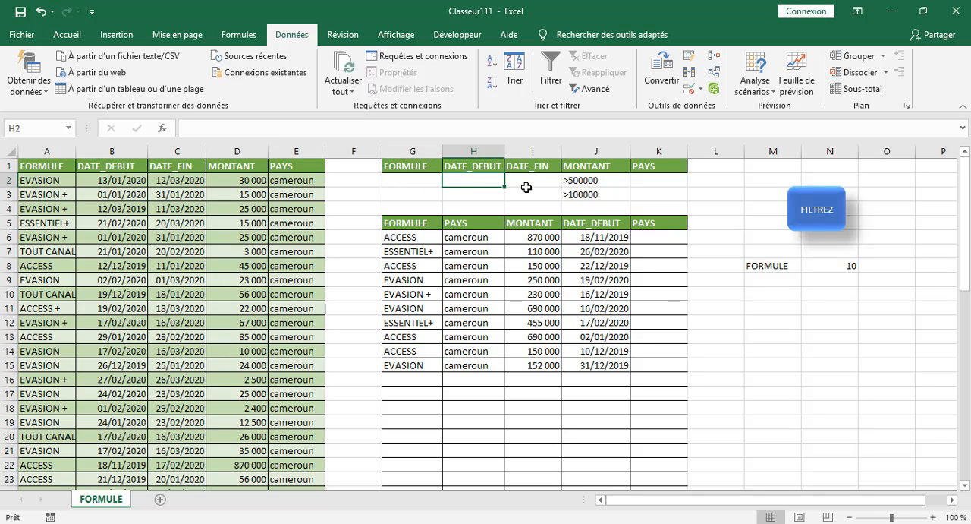
pyautogui.click(578, 182)
pyautogui.press('Delete')
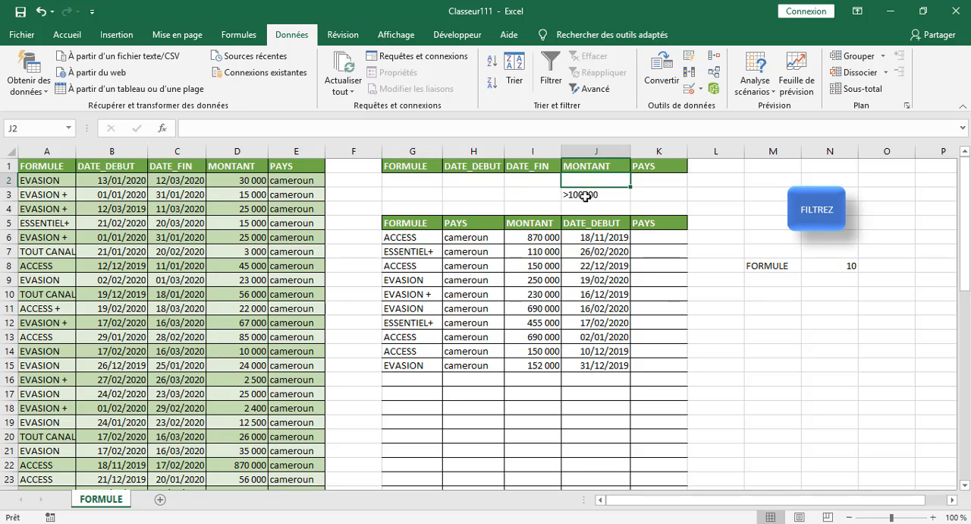
pyautogui.click(585, 196)
pyautogui.press('Delete')
# Start recording a new macro in this workbook, keeping the suggested name.
pyautogui.click(420, 177)
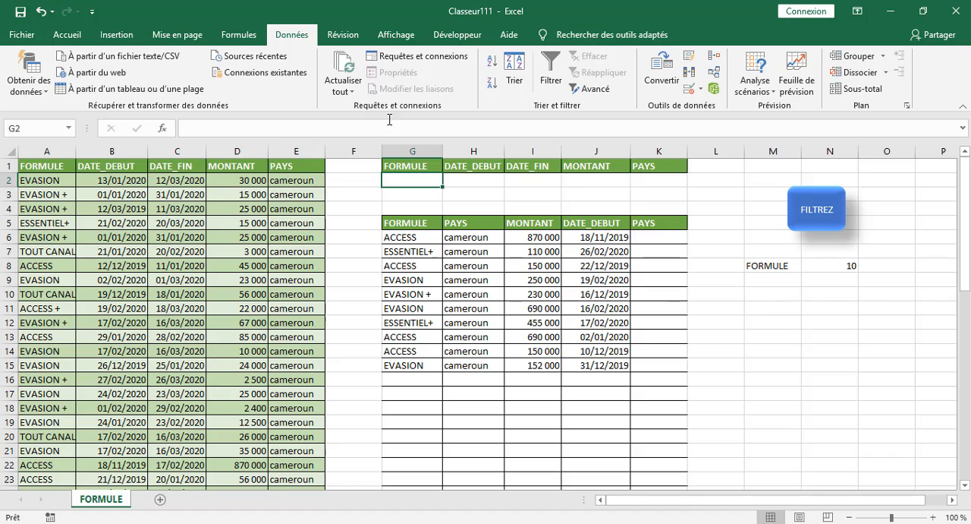
pyautogui.click(456, 35)
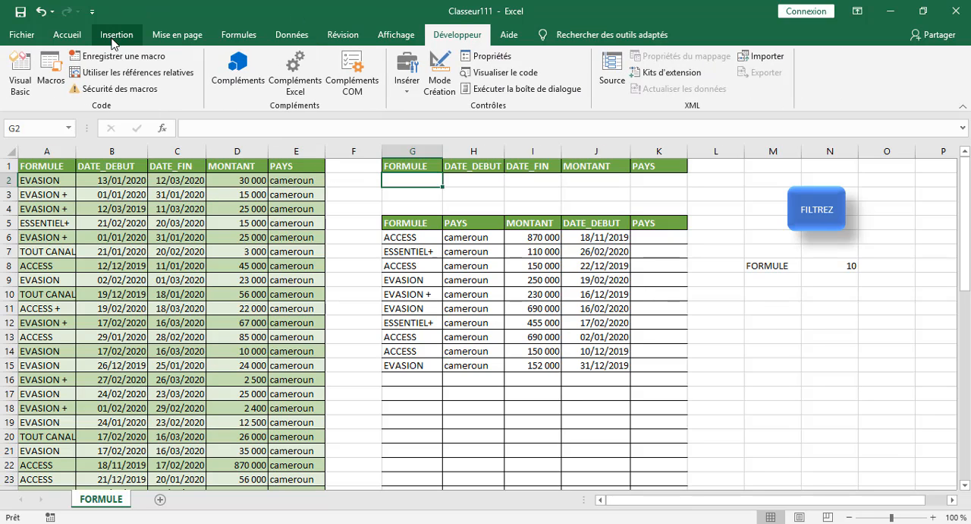
pyautogui.click(116, 55)
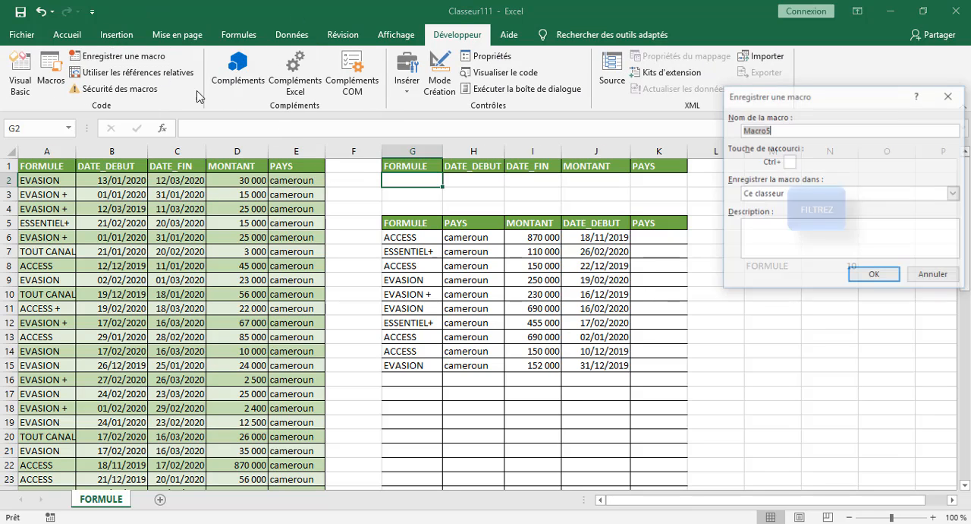
pyautogui.click(865, 277)
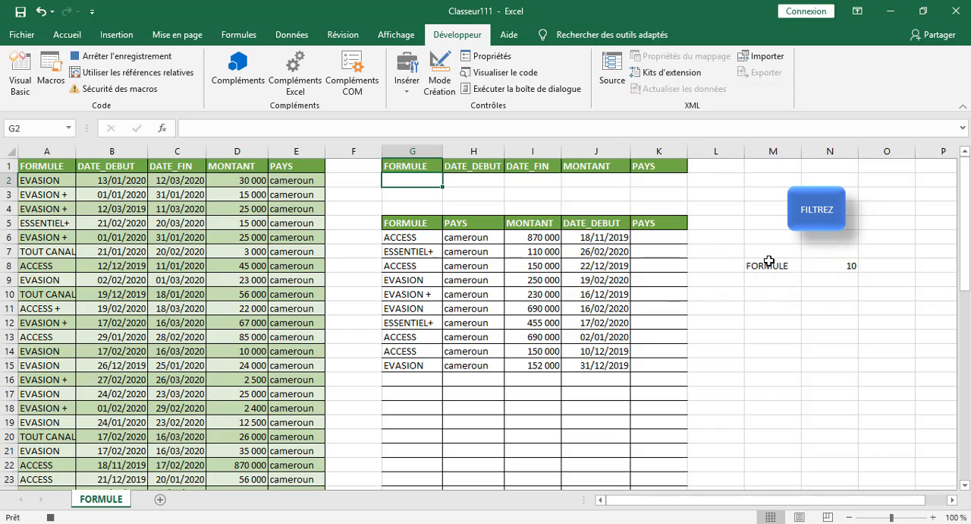
# Record an advanced filter of A1:E51 with criteria G1:K3 copied to G5:J46, accept overwriting the cells below, and stop the recording.
pyautogui.click(779, 386)
pyautogui.click(292, 34)
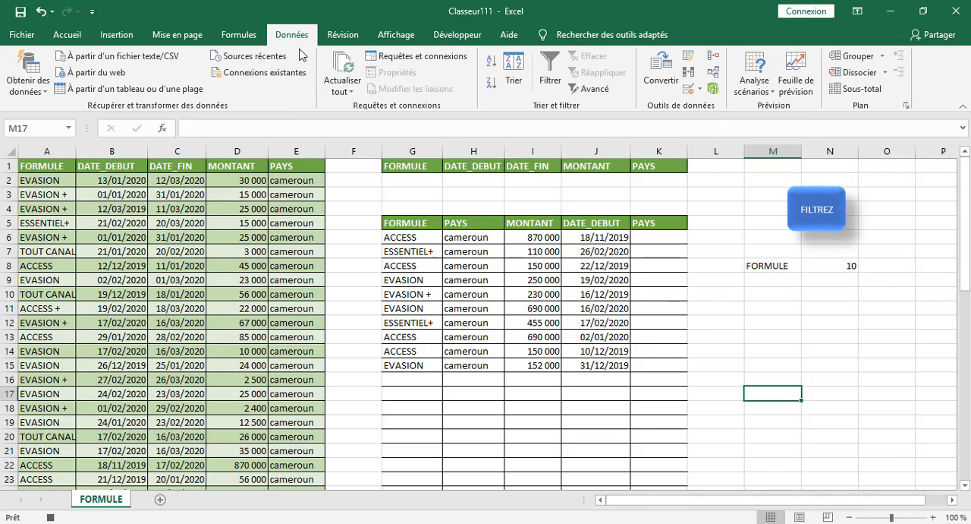
pyautogui.click(591, 88)
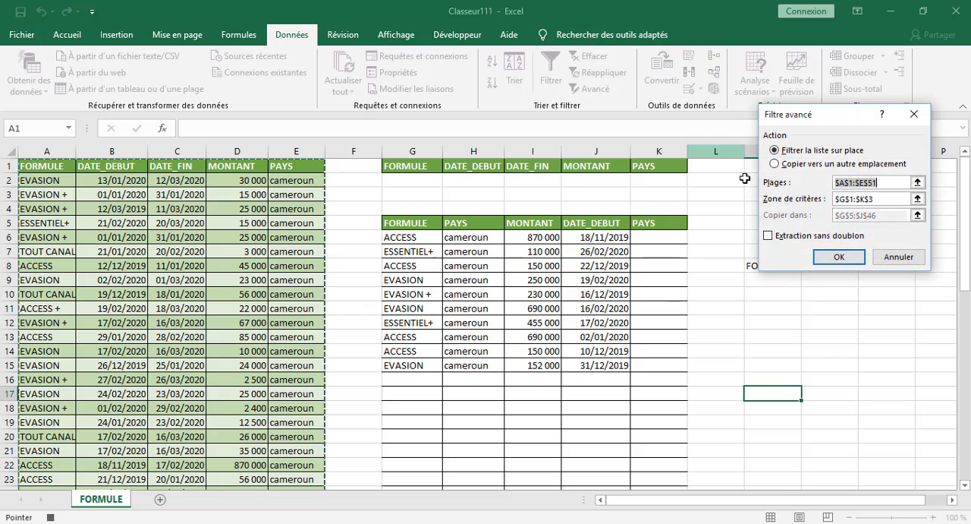
pyautogui.click(797, 167)
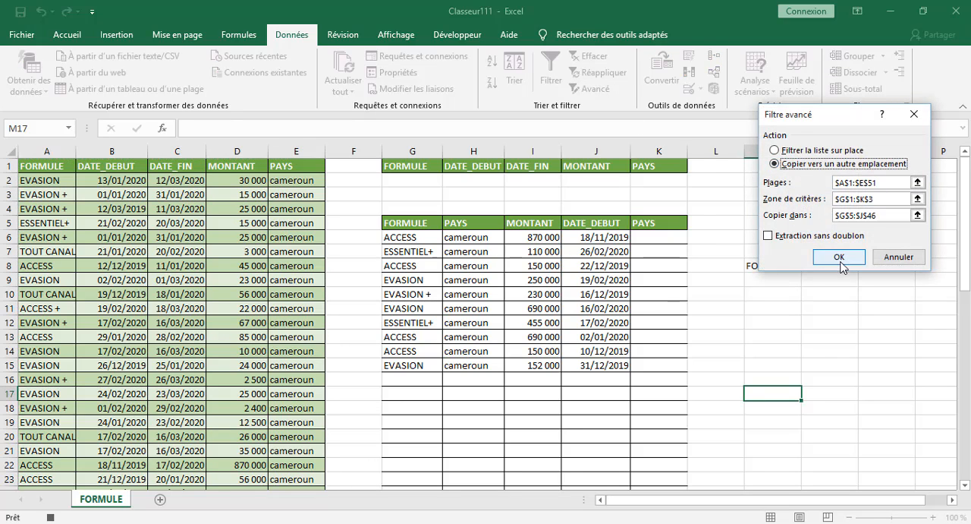
pyautogui.click(887, 216)
pyautogui.click(885, 198)
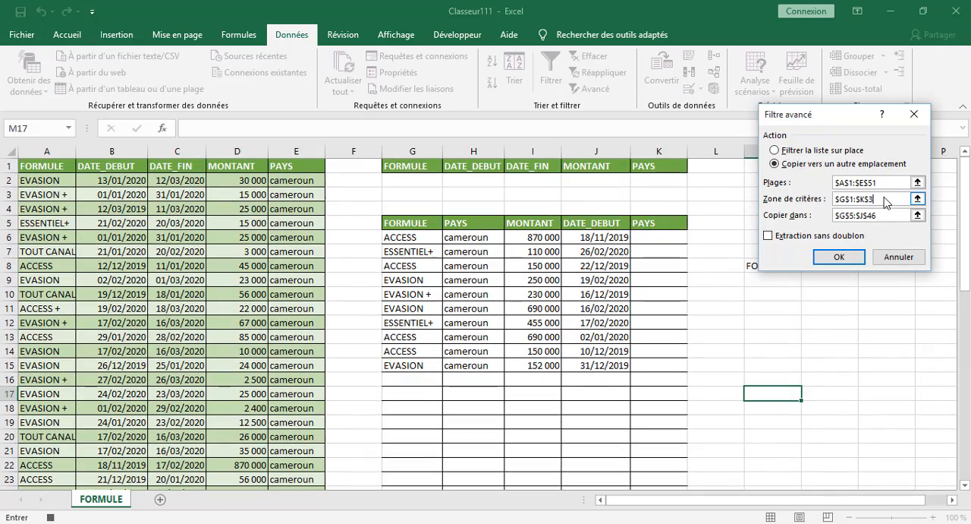
pyautogui.click(854, 258)
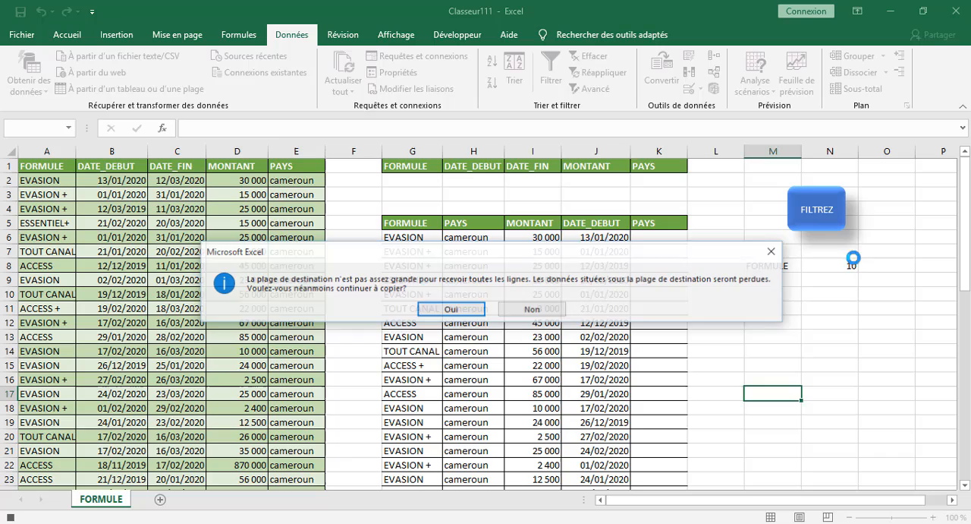
pyautogui.click(450, 309)
pyautogui.scroll(-5, 661, 332)
pyautogui.scroll(4, 721, 269)
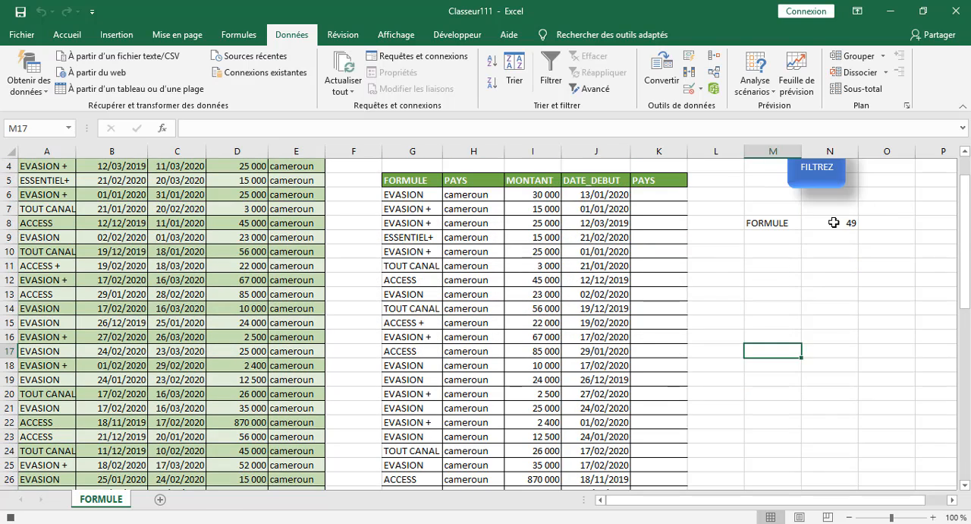
pyautogui.scroll(-11, 512, 282)
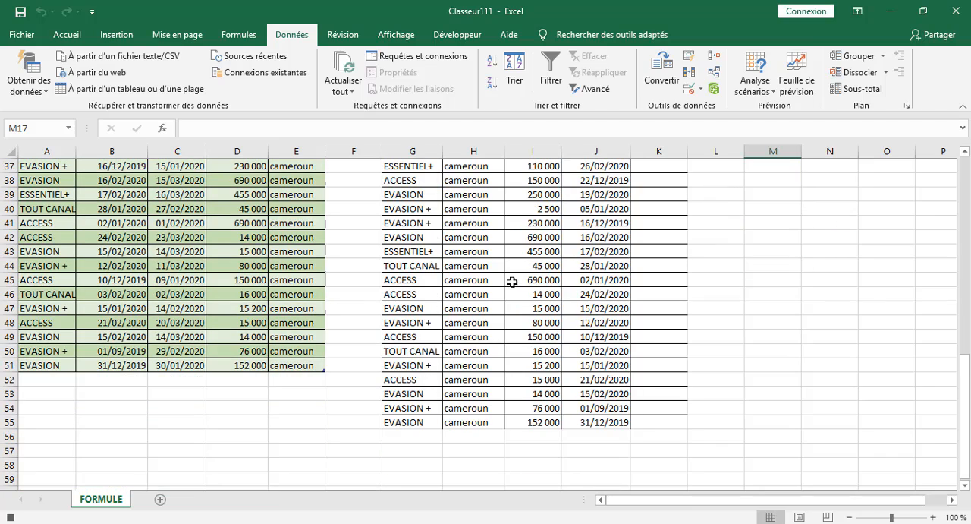
pyautogui.scroll(12, 512, 281)
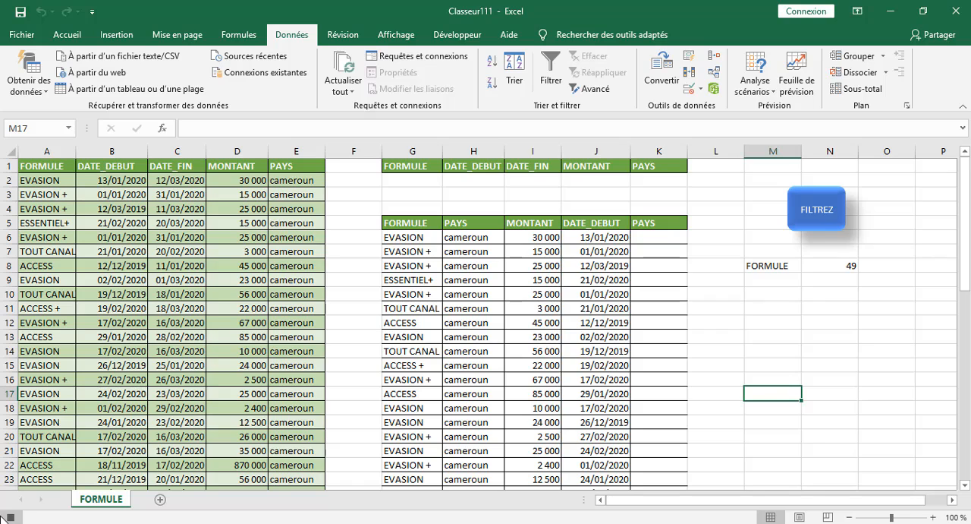
# Assign Macro5 to the FILTREZ button shape.
pyautogui.rightClick(793, 216)
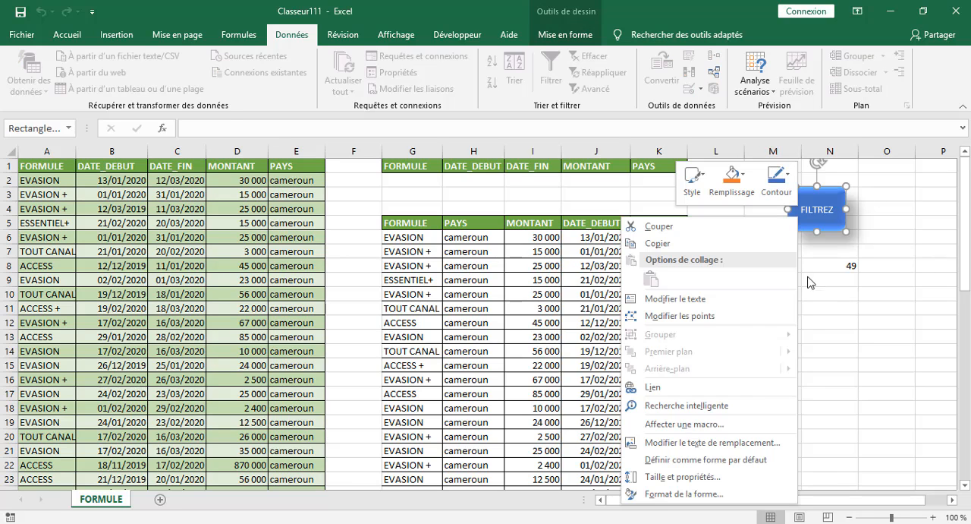
pyautogui.click(684, 423)
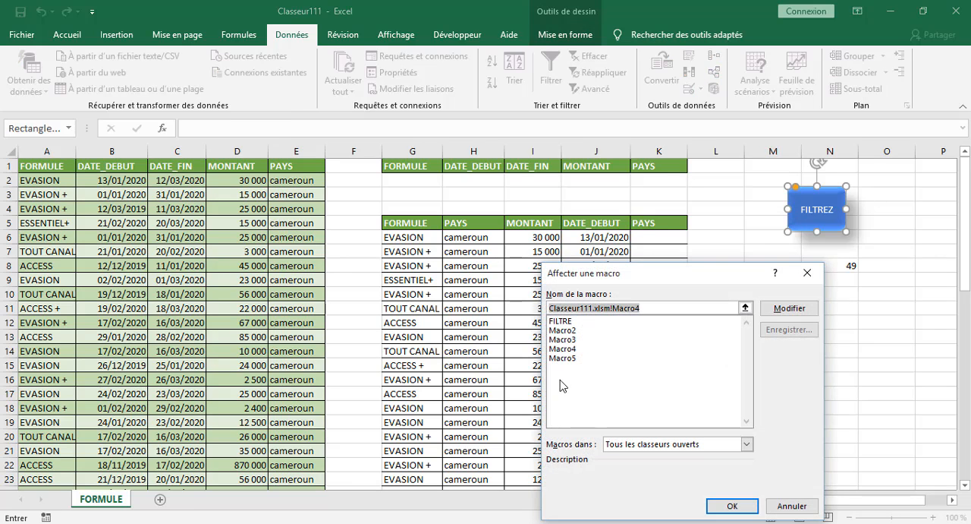
pyautogui.click(569, 358)
pyautogui.click(732, 505)
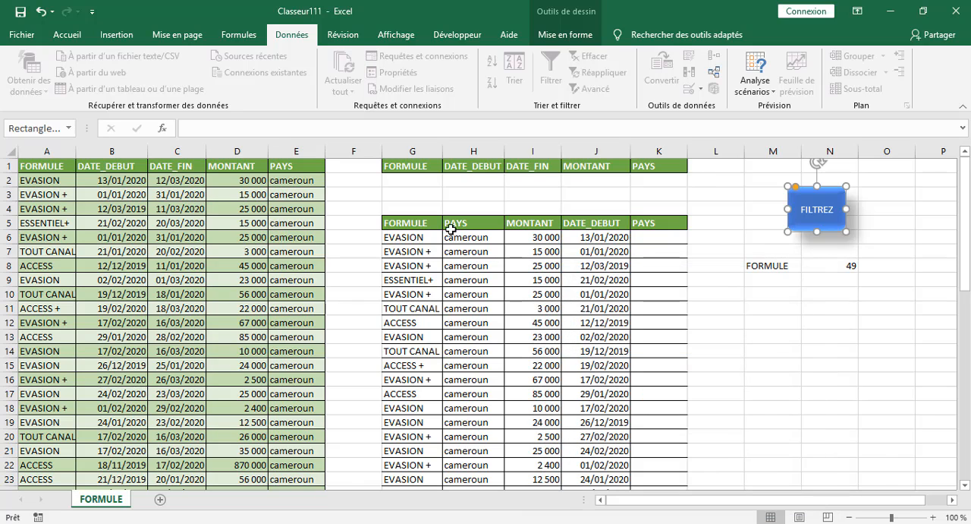
# Enter the FORMULE criterion evasion in G2, run the FILTREZ macro and accept overwriting the data below the destination range.
pyautogui.click(399, 179)
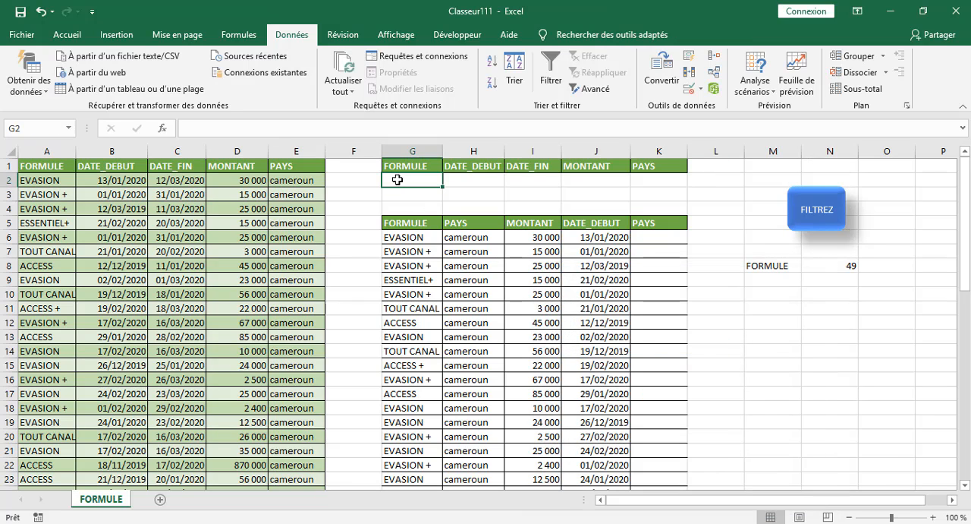
pyautogui.write('evasion')
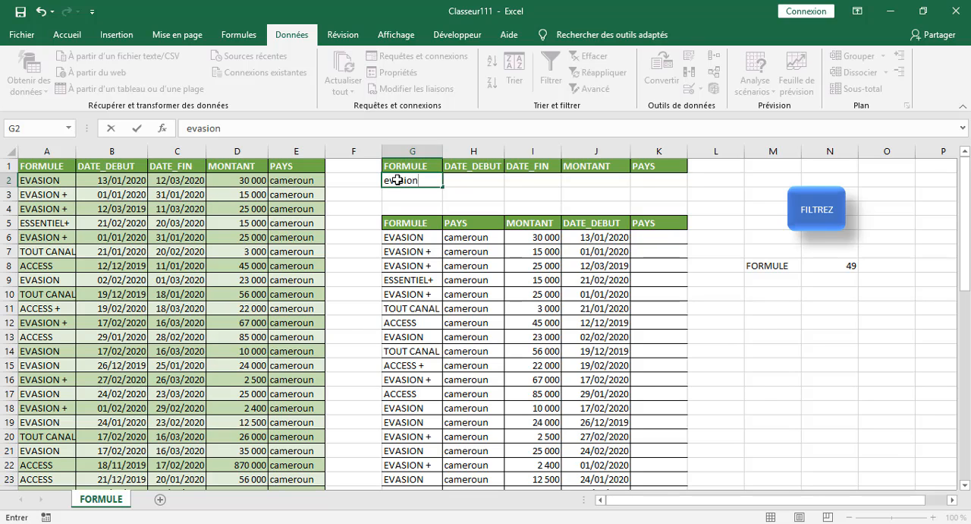
pyautogui.click(759, 363)
pyautogui.click(809, 219)
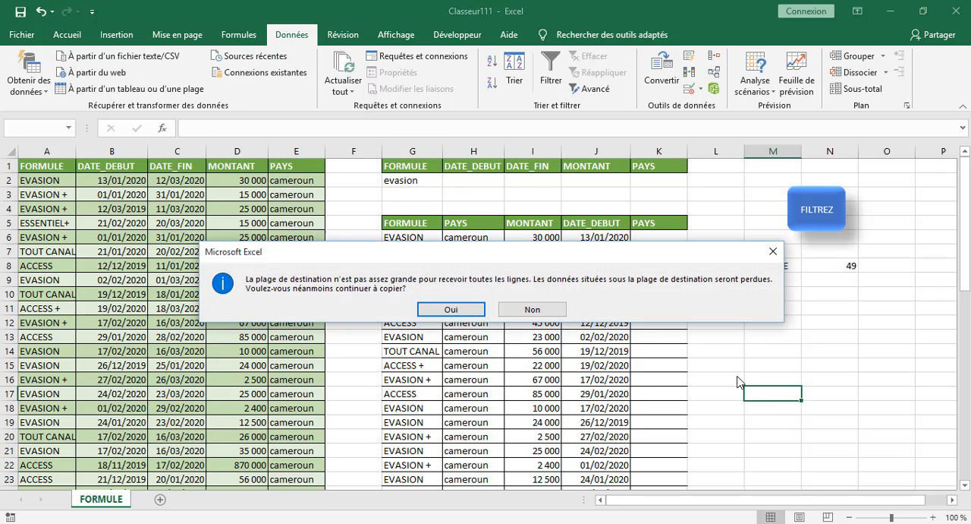
pyautogui.click(456, 309)
pyautogui.scroll(-12, 740, 383)
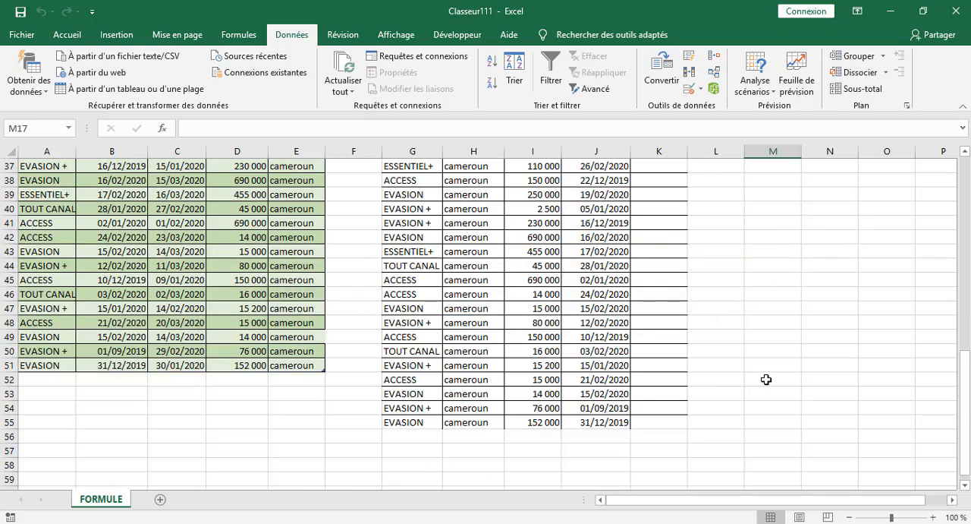
pyautogui.scroll(12, 767, 379)
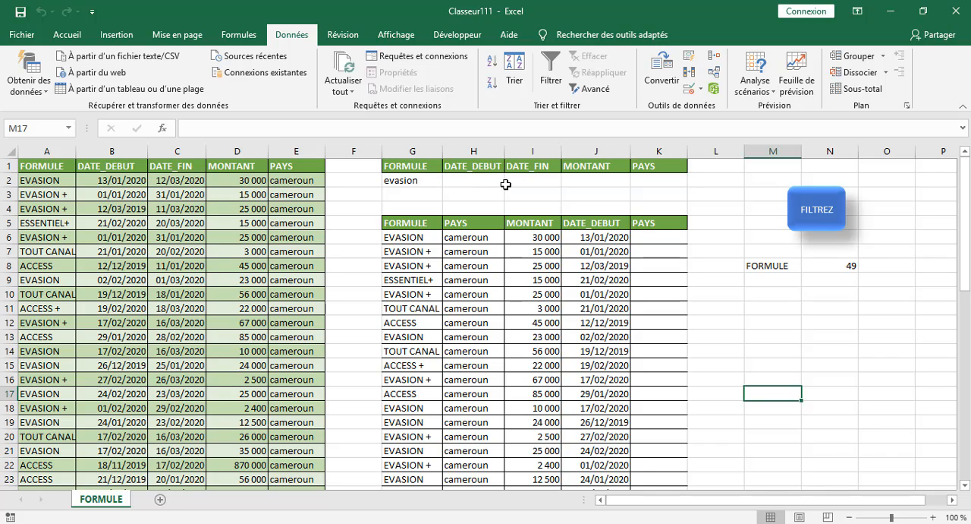
# Add evasion as the second FORMULE criterion in G3 and rerun the FILTREZ macro.
pyautogui.click(408, 196)
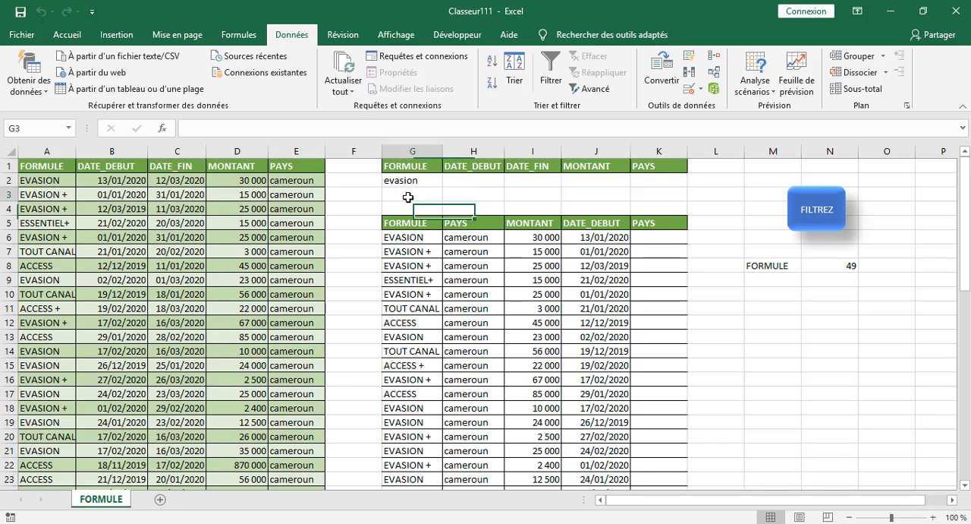
pyautogui.write('evasion')
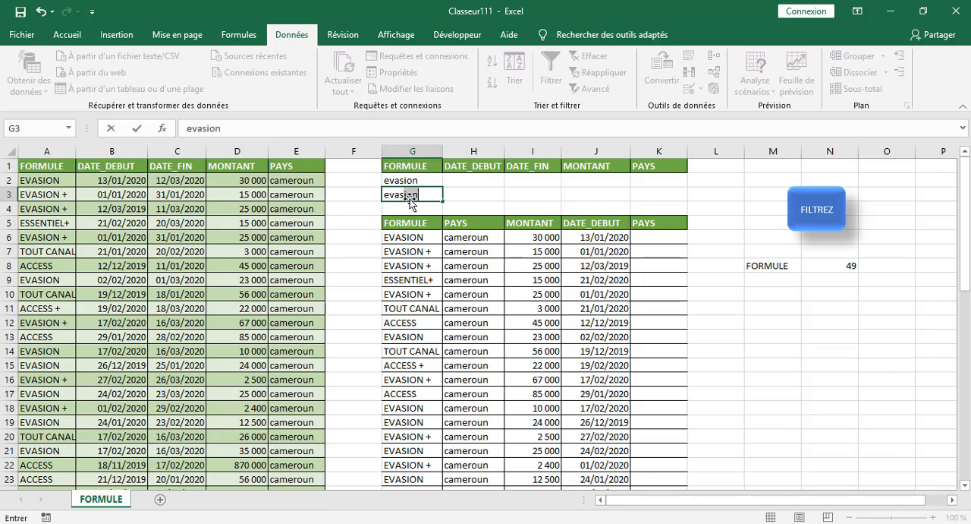
pyautogui.click(778, 322)
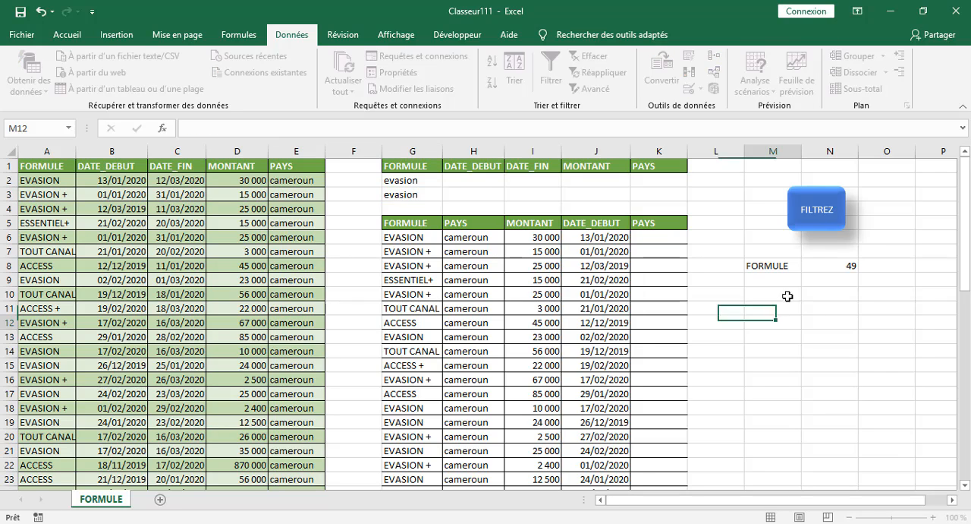
pyautogui.click(818, 211)
# Delete the leftover extracted rows in G46:J55 below the new filter results.
pyautogui.scroll(-10, 747, 372)
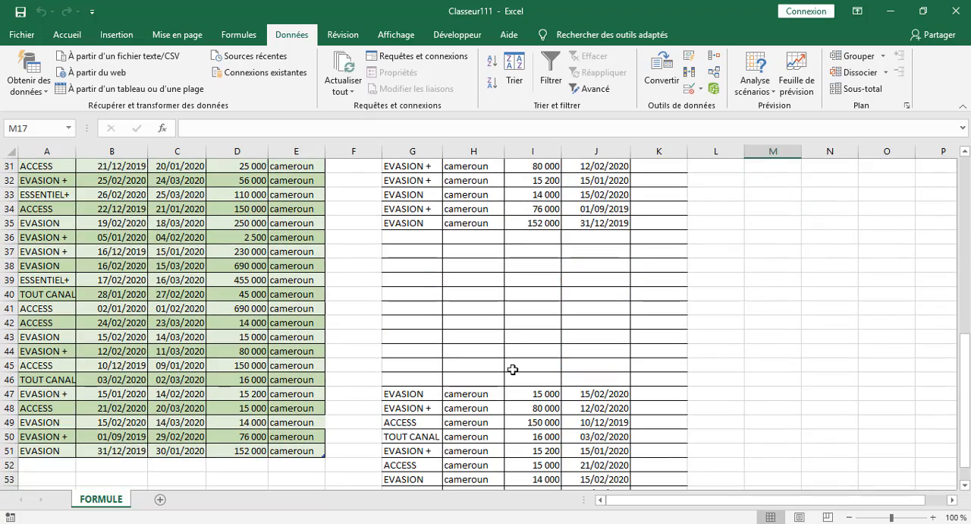
pyautogui.moveTo(400, 383); pyautogui.dragTo(606, 466)
pyautogui.press('Delete')
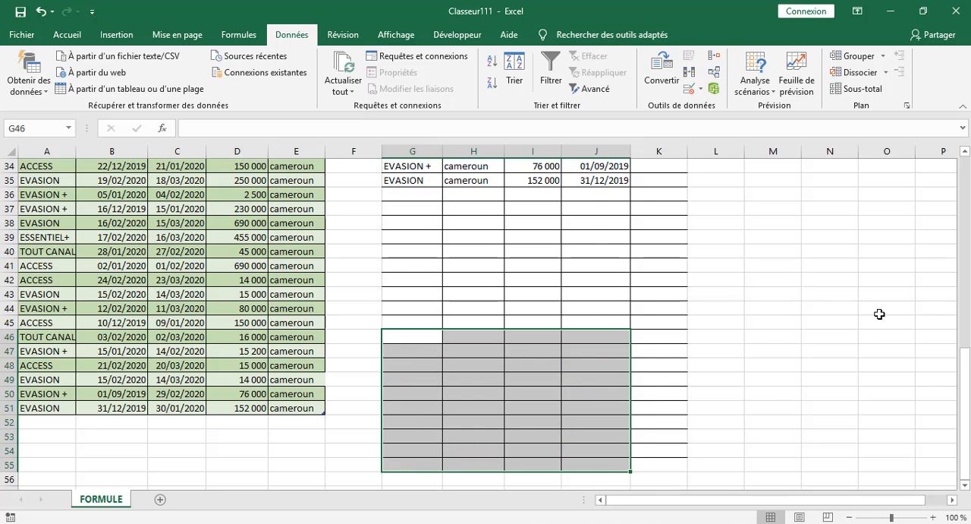
pyautogui.scroll(11, 835, 235)
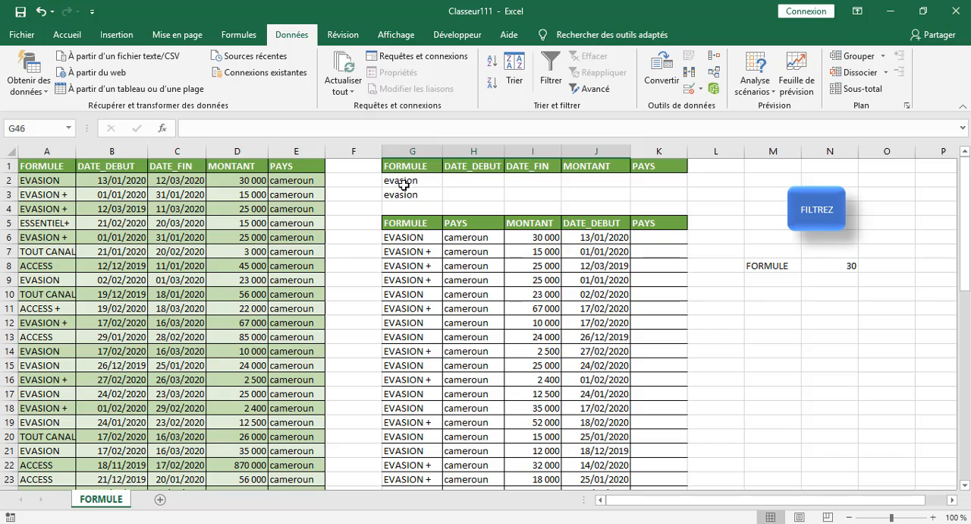
# Replace the second FORMULE criterion in G3 with access.
pyautogui.click(404, 195)
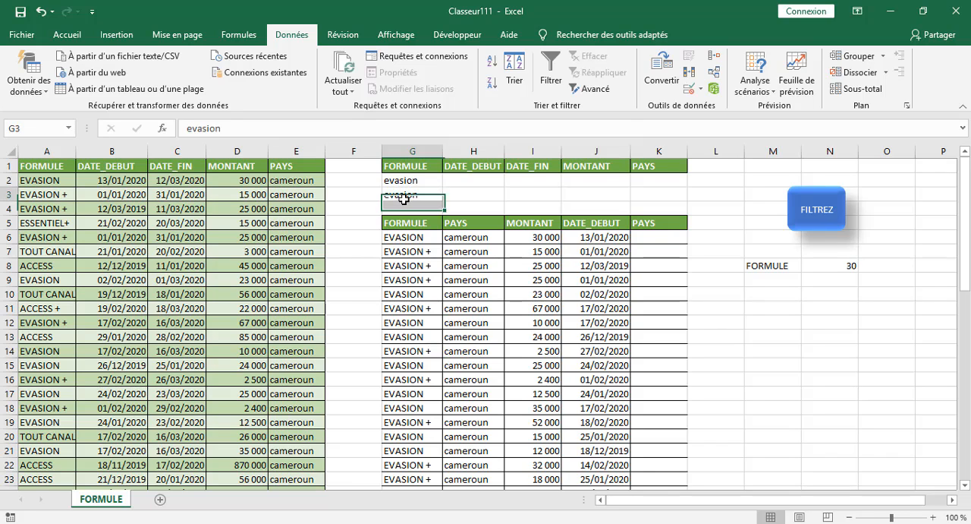
pyautogui.press('BackSpace')
pyautogui.click(362, 208)
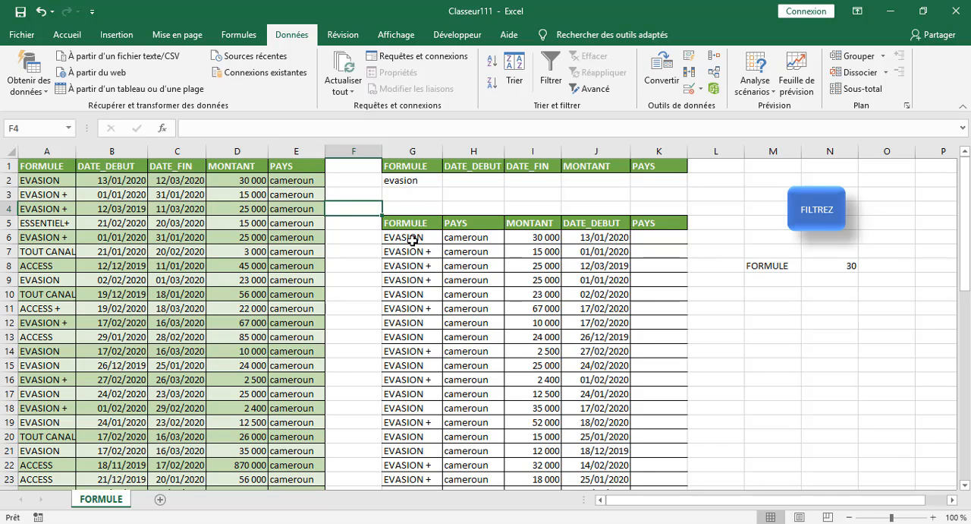
pyautogui.click(413, 192)
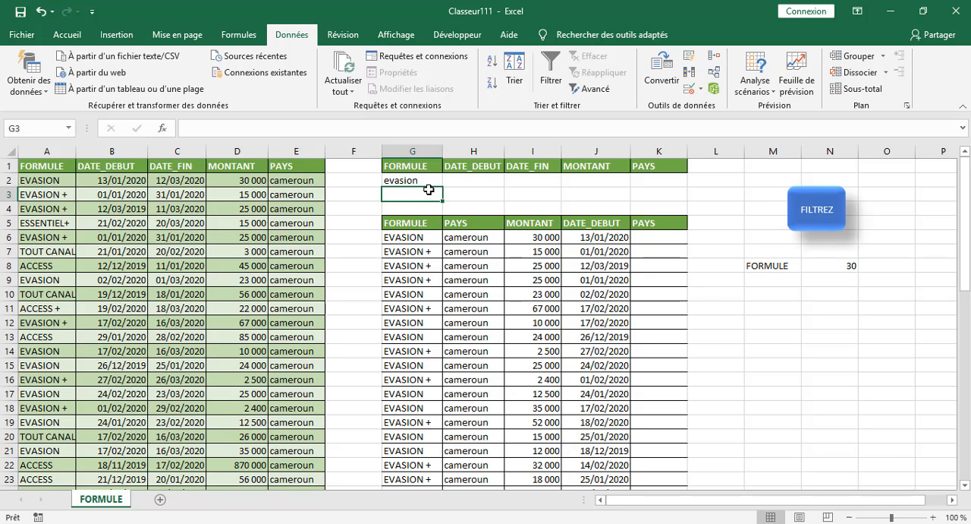
pyautogui.write('ac')
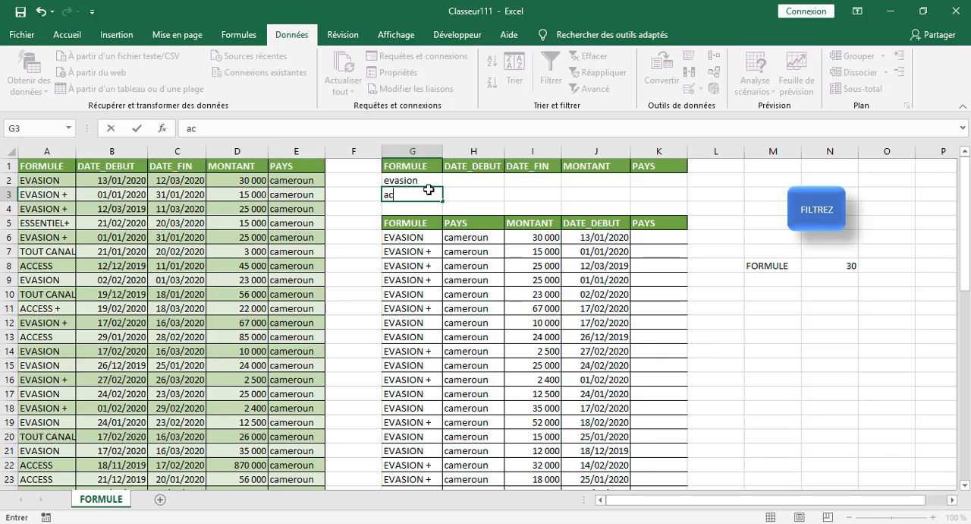
pyautogui.write('cess')
pyautogui.moveTo(797, 334); pyautogui.dragTo(847, 358)
pyautogui.click(795, 298)
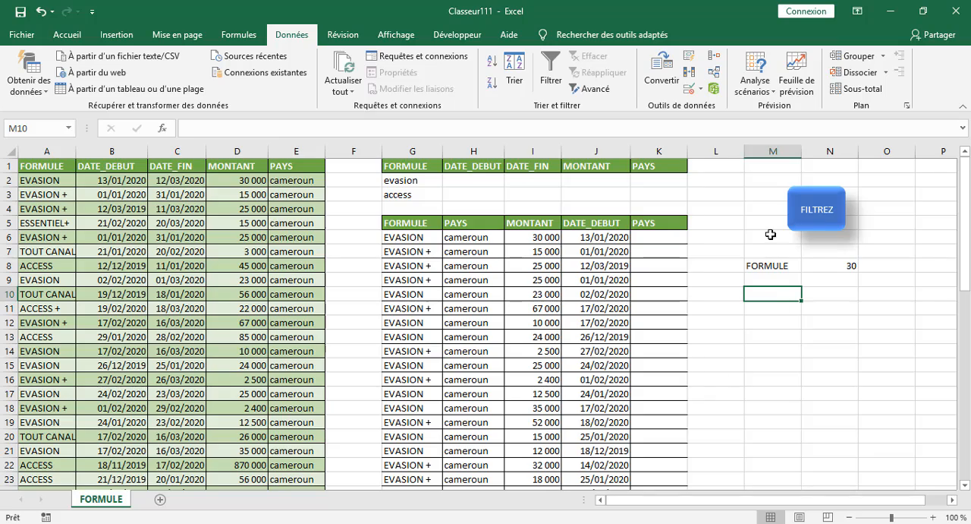
# Run the FILTREZ macro with the evasion and access criteria and review the extracted rows and their count.
pyautogui.click(832, 221)
pyautogui.scroll(-13, 493, 357)
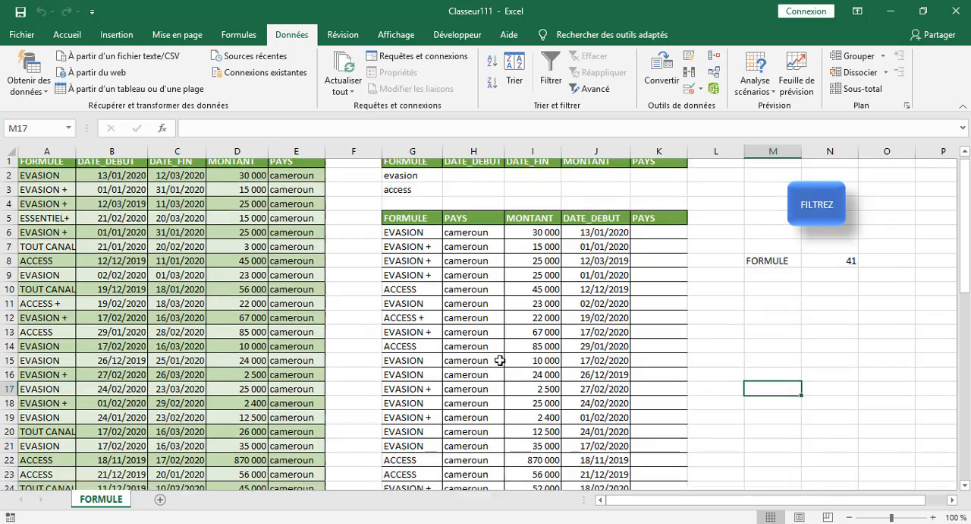
pyautogui.scroll(12, 458, 358)
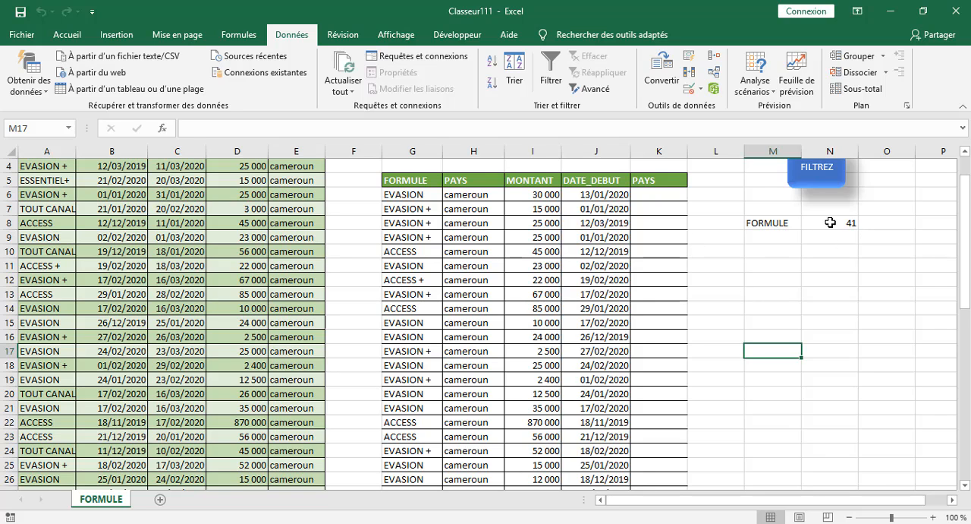
pyautogui.scroll(1, 666, 270)
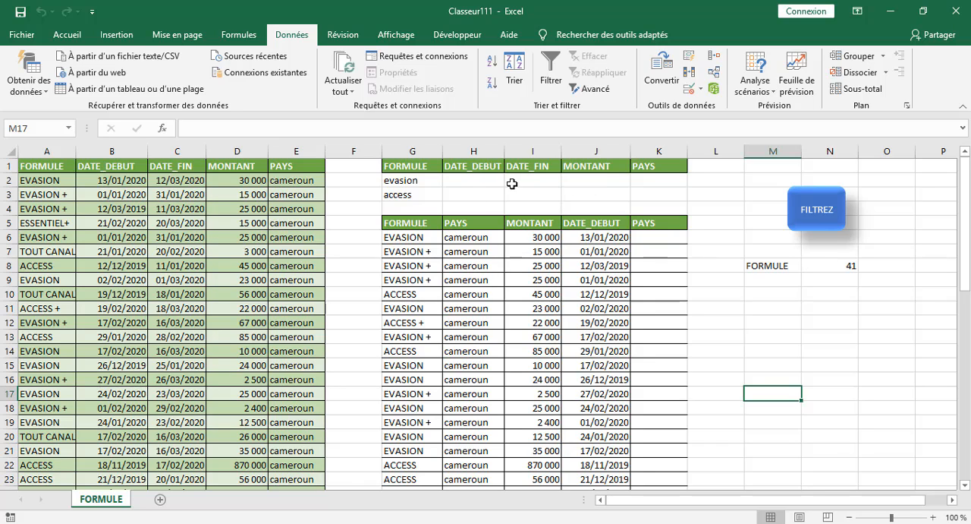
# Set the MONTANT criteria to >50000 in J2 for evasion and <25000 in J3 for access.
pyautogui.click(572, 181)
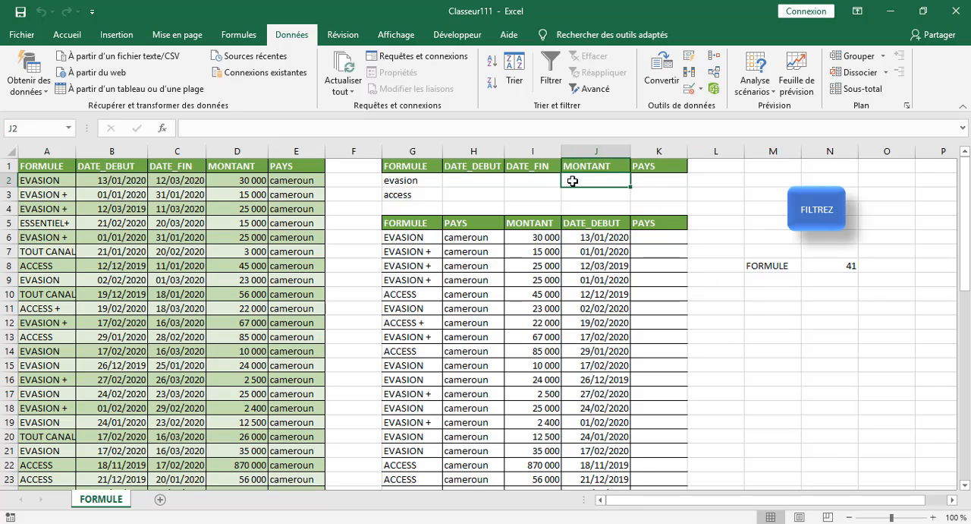
pyautogui.write('>50000')
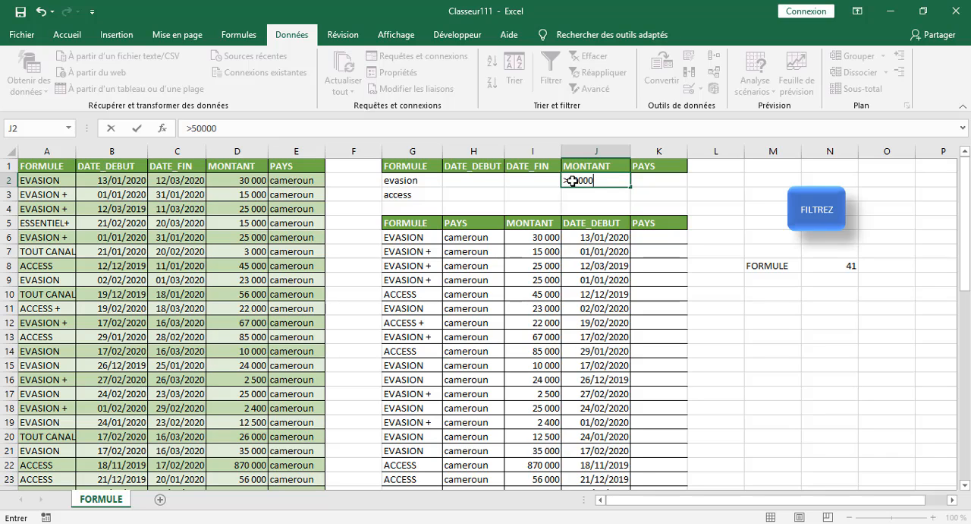
pyautogui.click(594, 195)
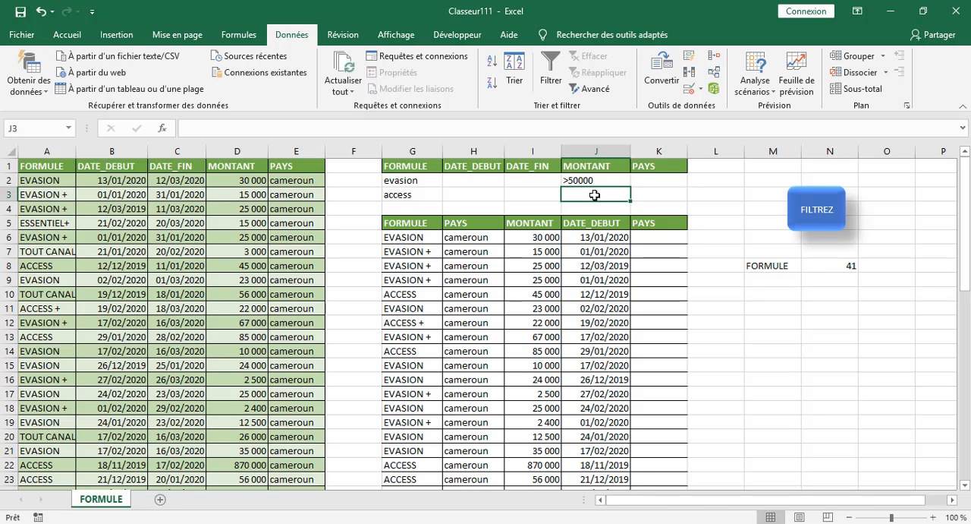
pyautogui.write('<')
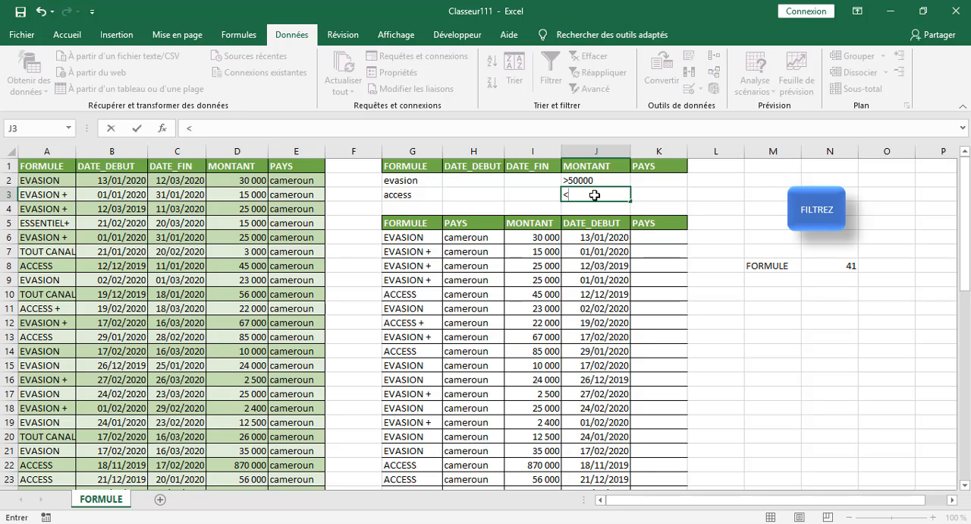
pyautogui.write('25000')
pyautogui.click(746, 365)
# Run the FILTREZ macro with the combined FORMULE and MONTANT criteria.
pyautogui.click(831, 219)
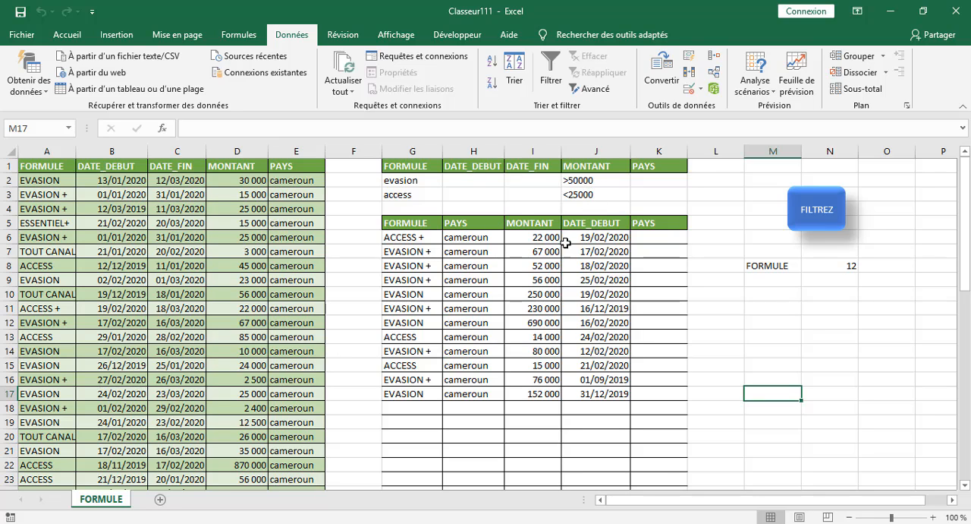
pyautogui.click(835, 326)
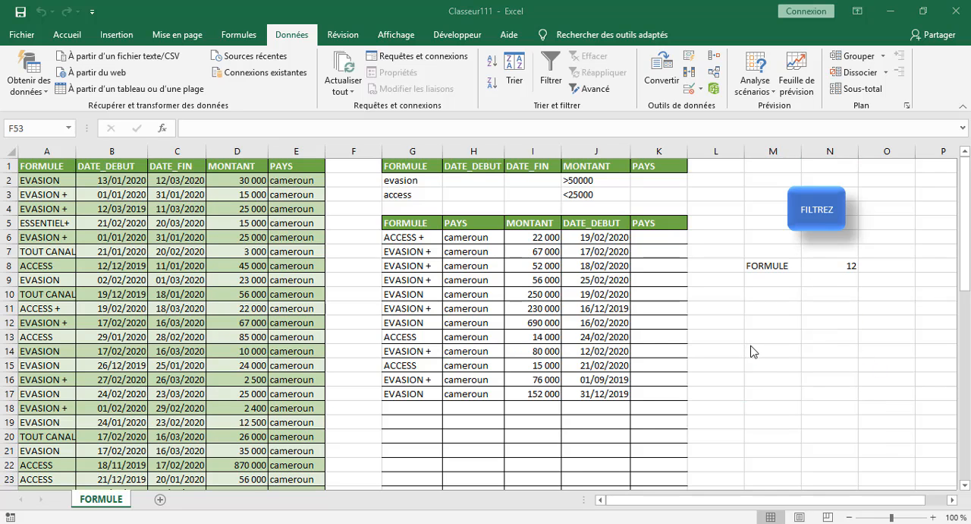
pyautogui.click(345, 223)
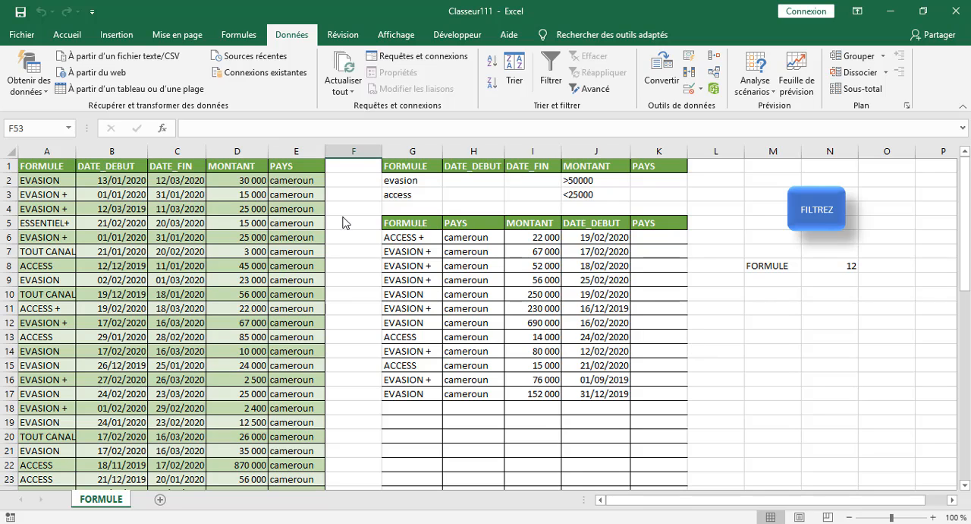
pyautogui.click(711, 335)
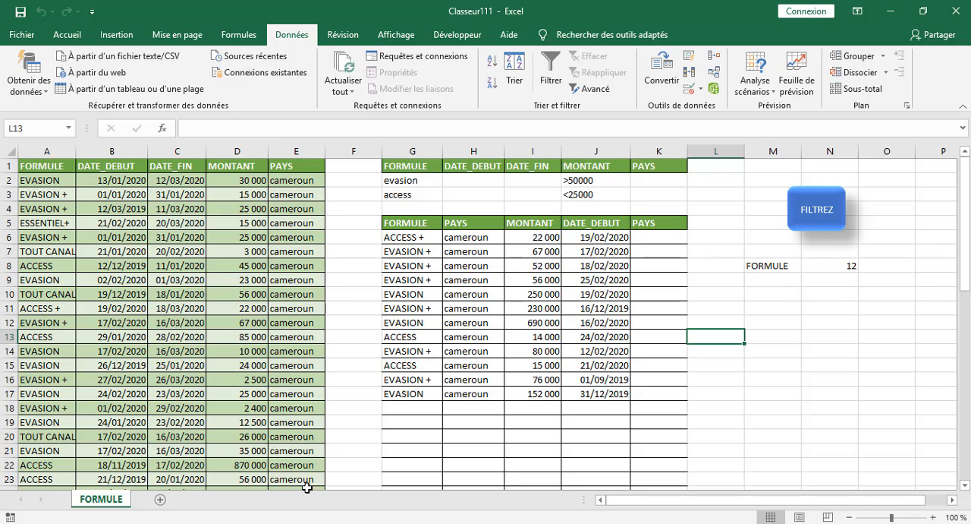
# Add a new sheet to the workbook and copy the table headers A1:E1 from the FORMULE sheet.
pyautogui.click(159, 498)
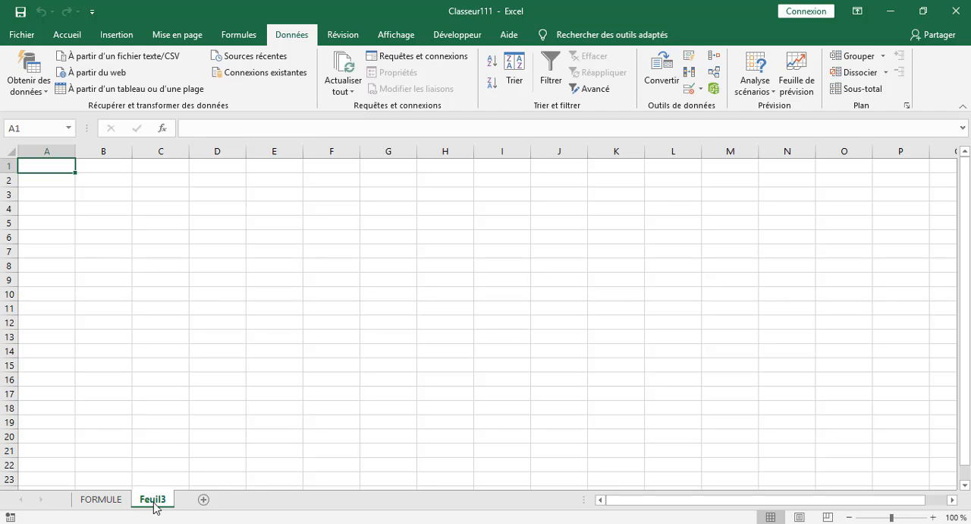
pyautogui.click(100, 497)
pyautogui.moveTo(61, 165); pyautogui.dragTo(303, 165)
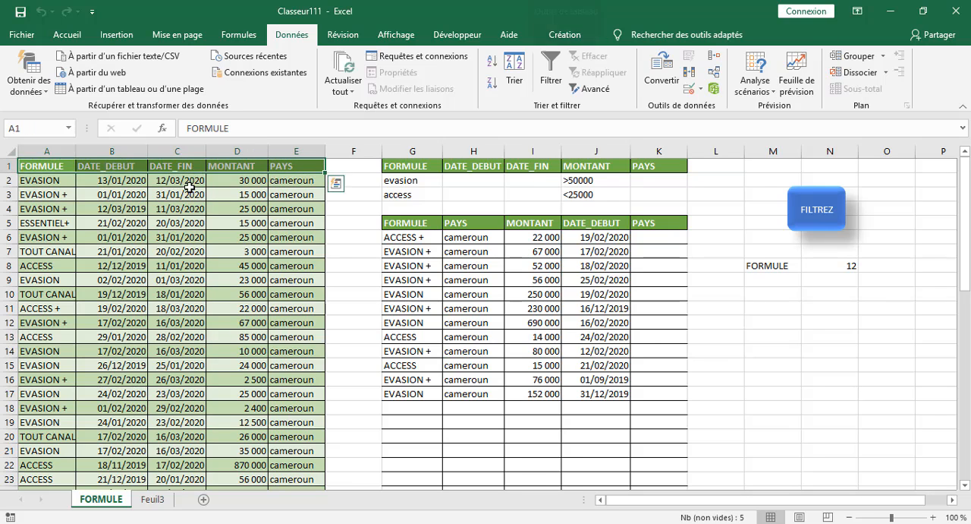
pyautogui.rightClick(57, 167)
pyautogui.click(83, 191)
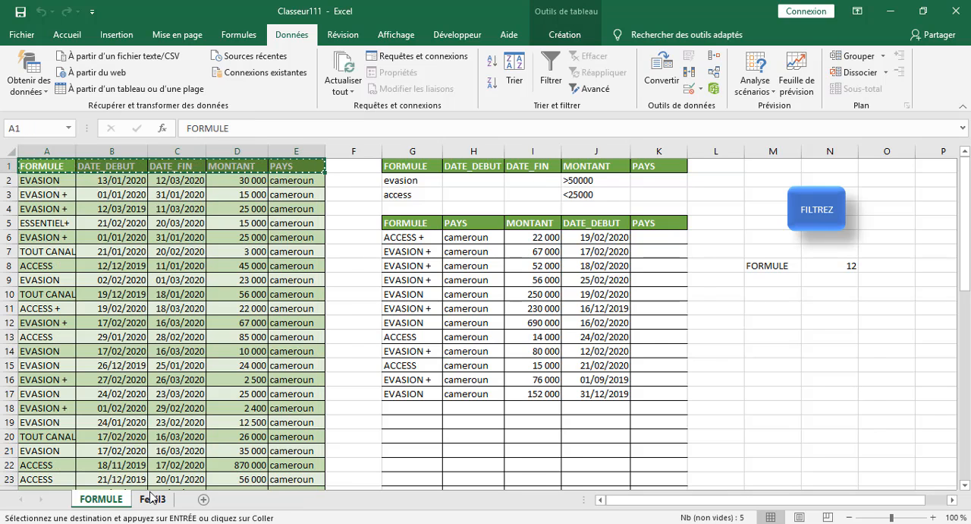
# Paste the copied table headers on the Feuil3 sheet starting at cell I1.
pyautogui.click(151, 499)
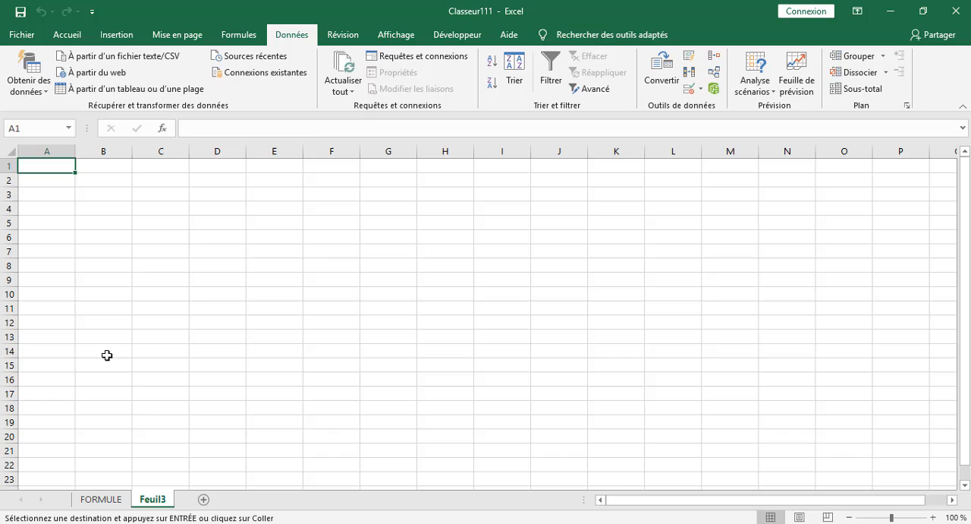
pyautogui.rightClick(50, 166)
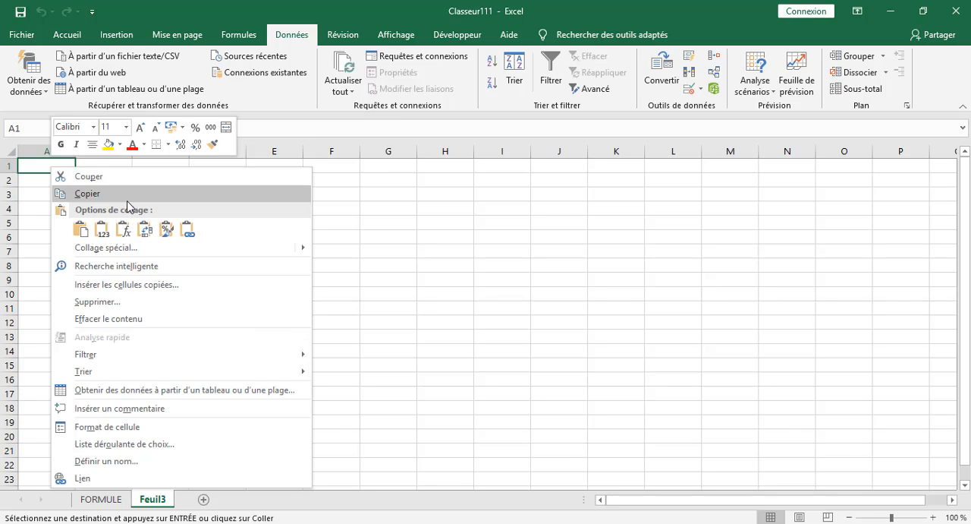
pyautogui.click(459, 167)
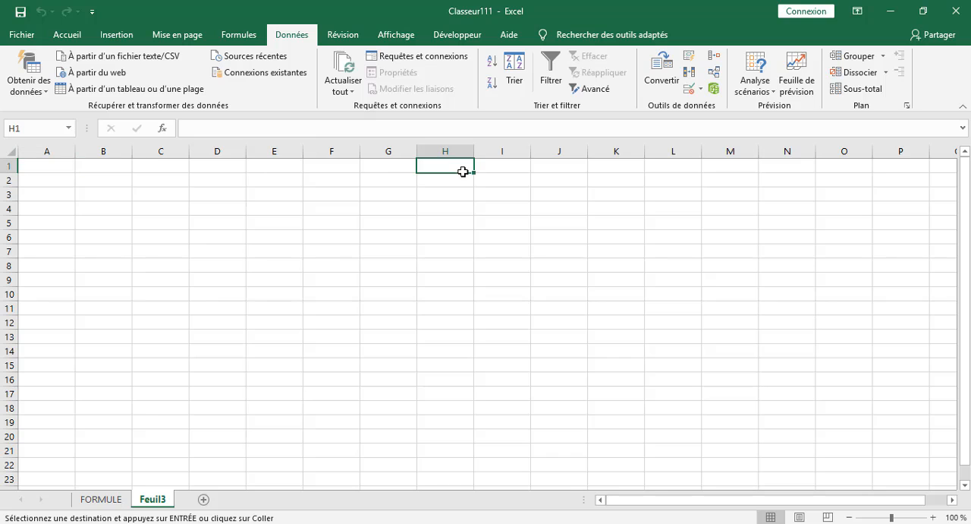
pyautogui.click(489, 168)
pyautogui.rightClick(491, 173)
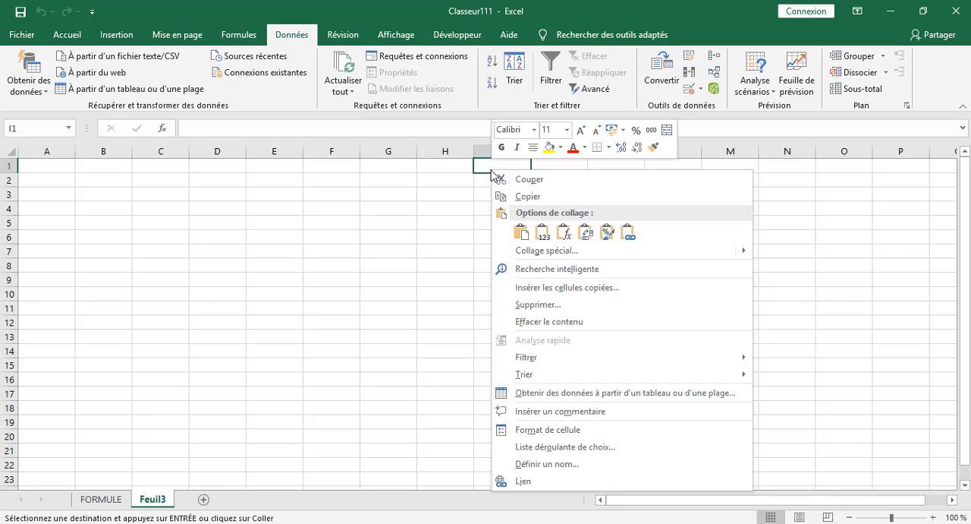
pyautogui.click(523, 232)
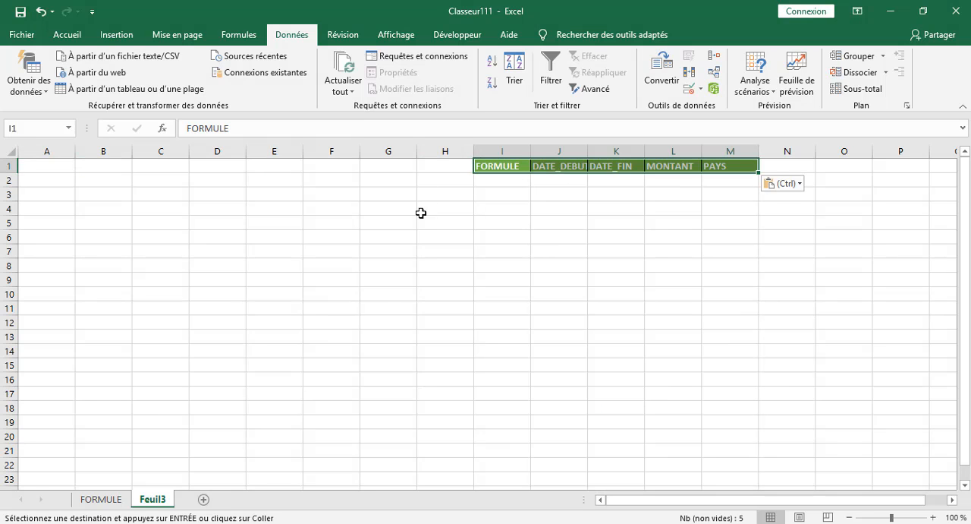
# Paste the same table headers a second time on Feuil3 starting at A1, and end copy mode on the FORMULE sheet.
pyautogui.click(101, 498)
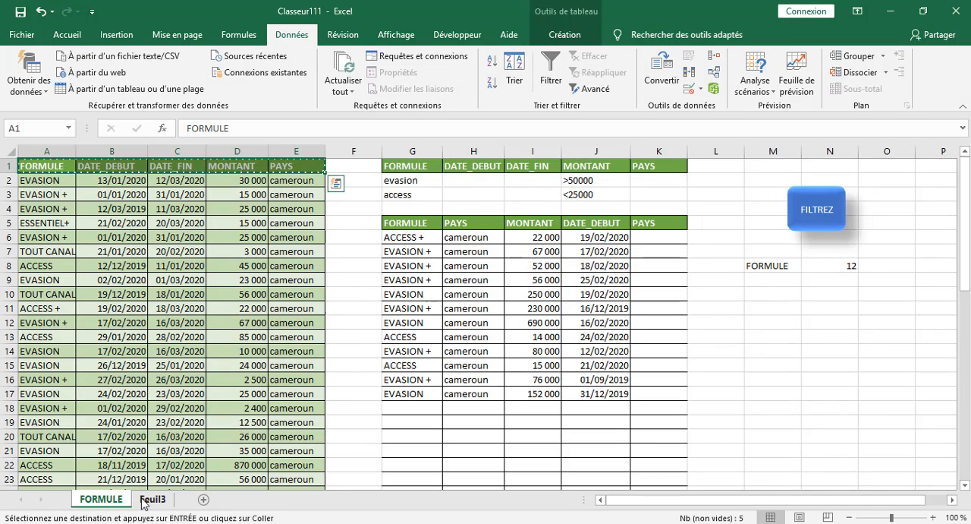
pyautogui.click(152, 498)
pyautogui.rightClick(54, 163)
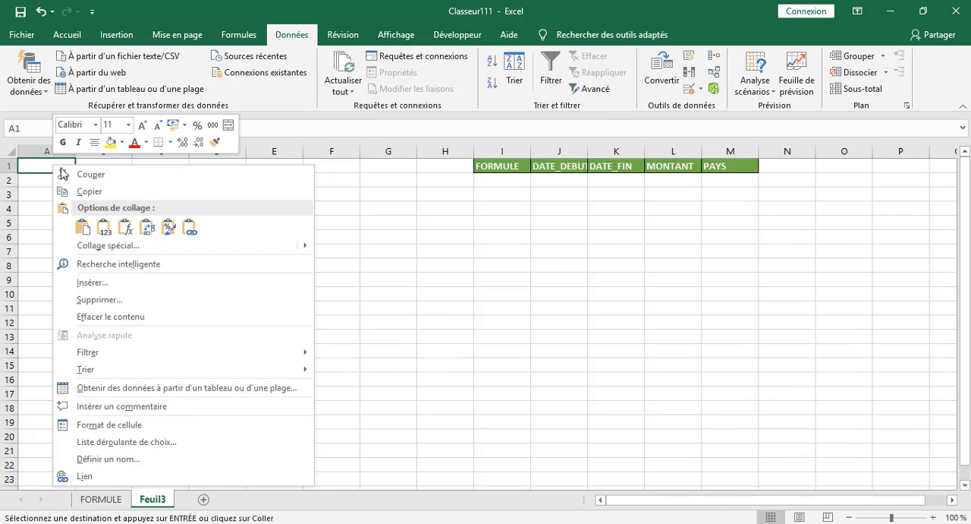
pyautogui.click(83, 227)
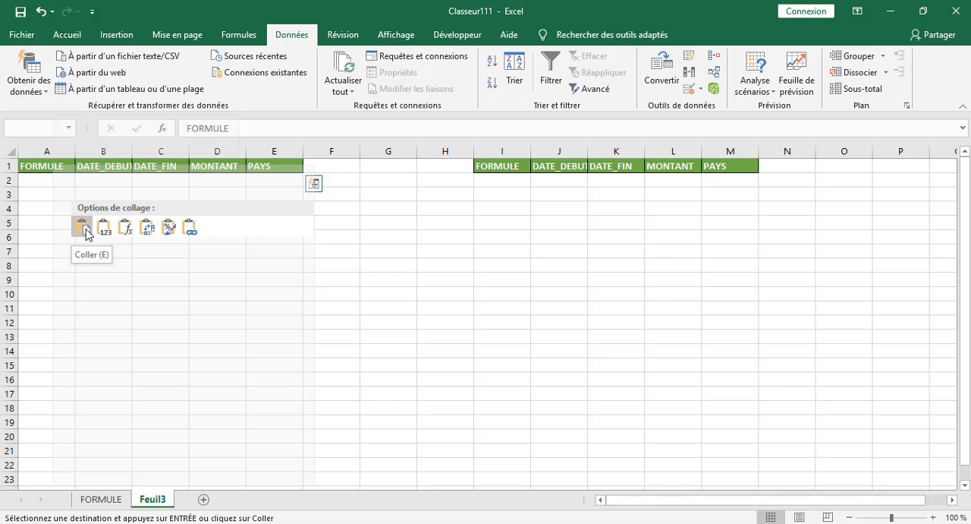
pyautogui.click(490, 249)
pyautogui.click(583, 220)
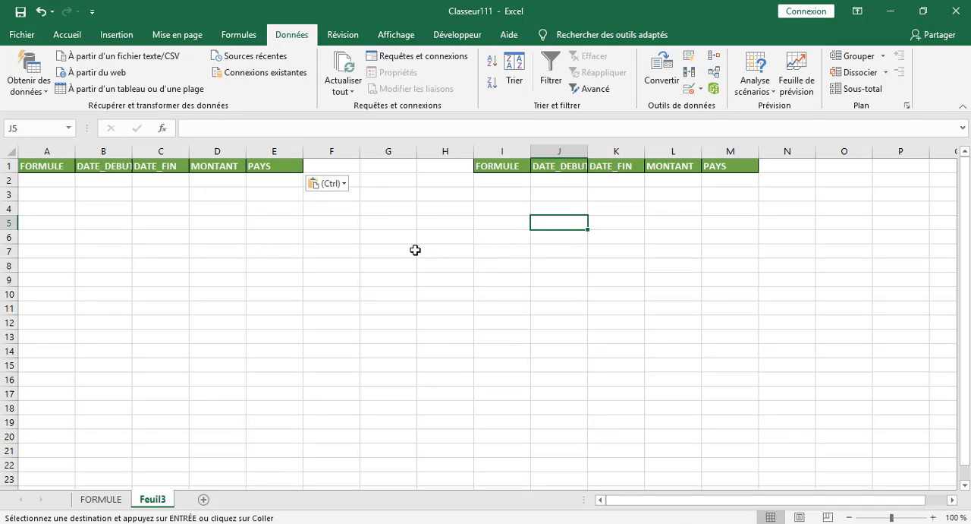
pyautogui.click(111, 504)
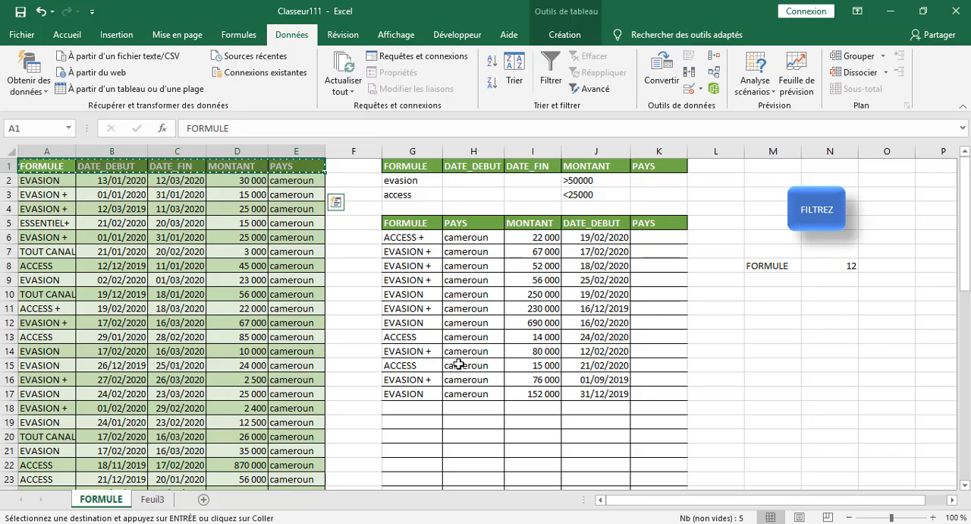
pyautogui.press('Escape')
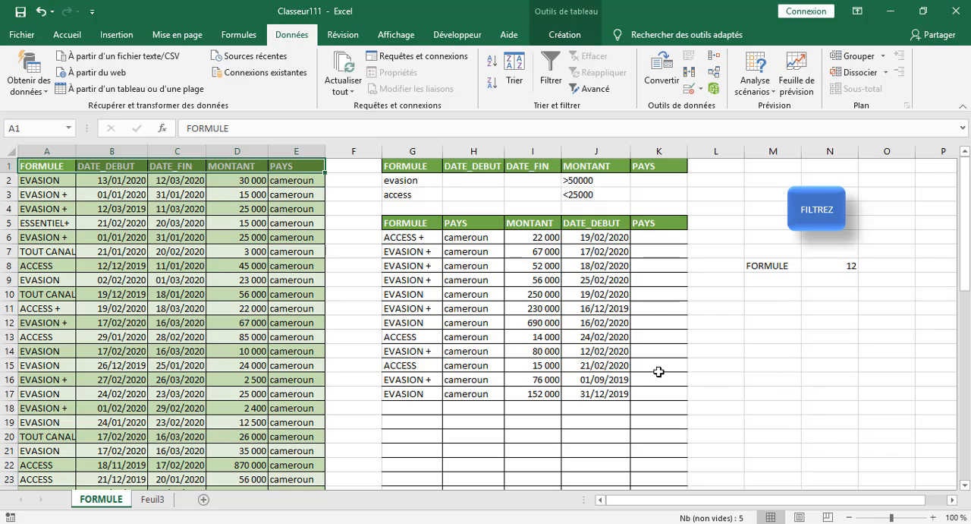
pyautogui.click(333, 204)
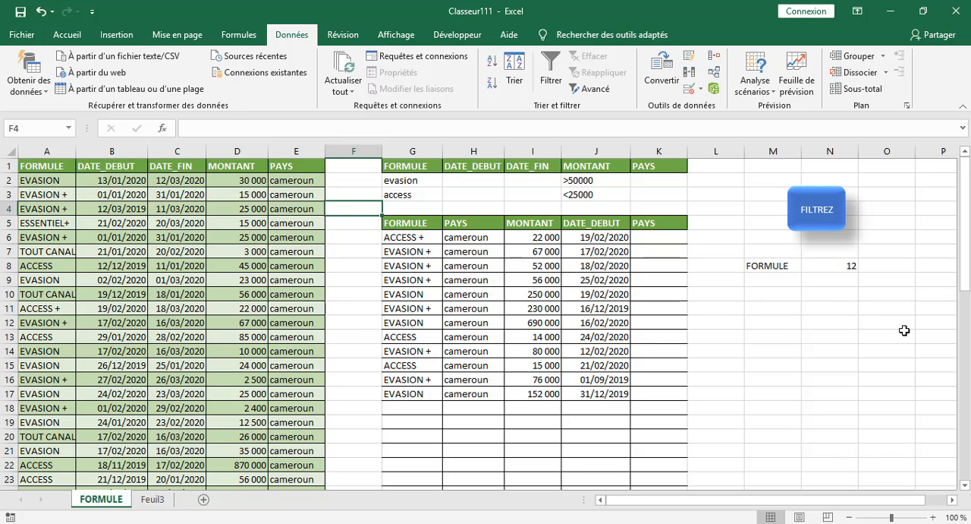
pyautogui.moveTo(362, 231); pyautogui.dragTo(360, 222)
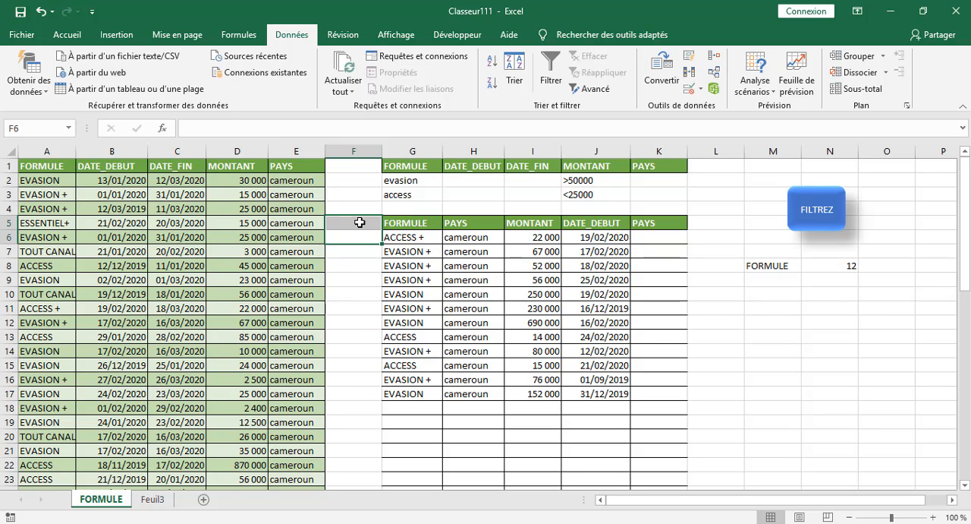
pyautogui.click(360, 203)
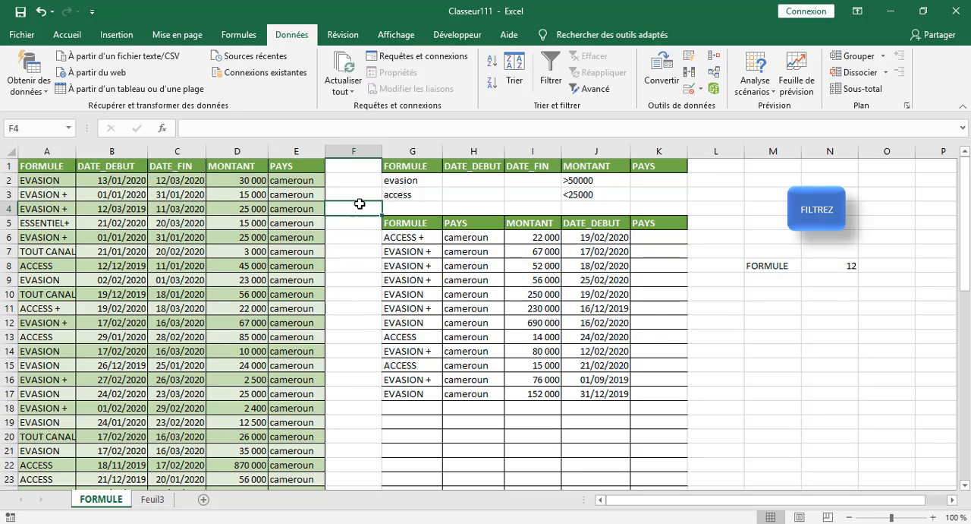
pyautogui.click(153, 499)
# Set up an advanced filter from the FORMULE sheet that copies to another location, with Feuil3!$I$1:$M$2 as the criteria range.
pyautogui.click(97, 499)
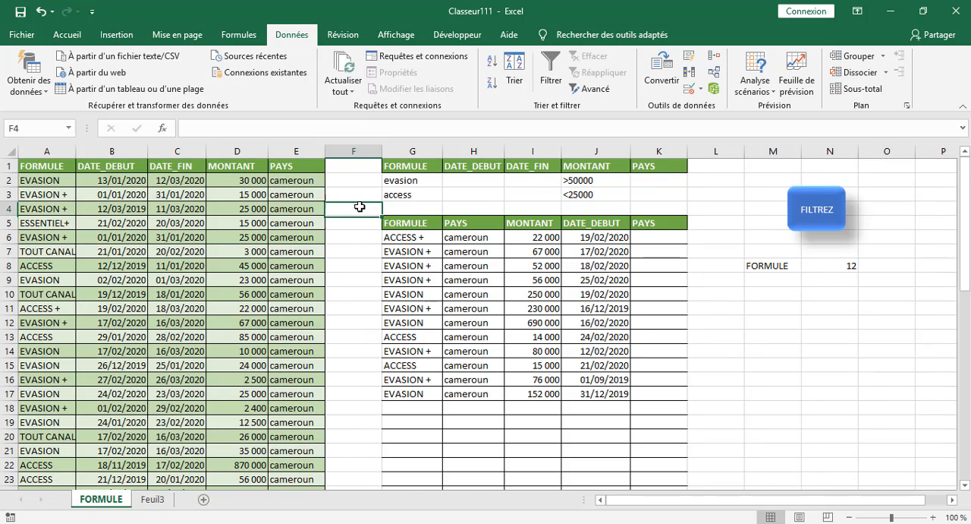
pyautogui.click(595, 88)
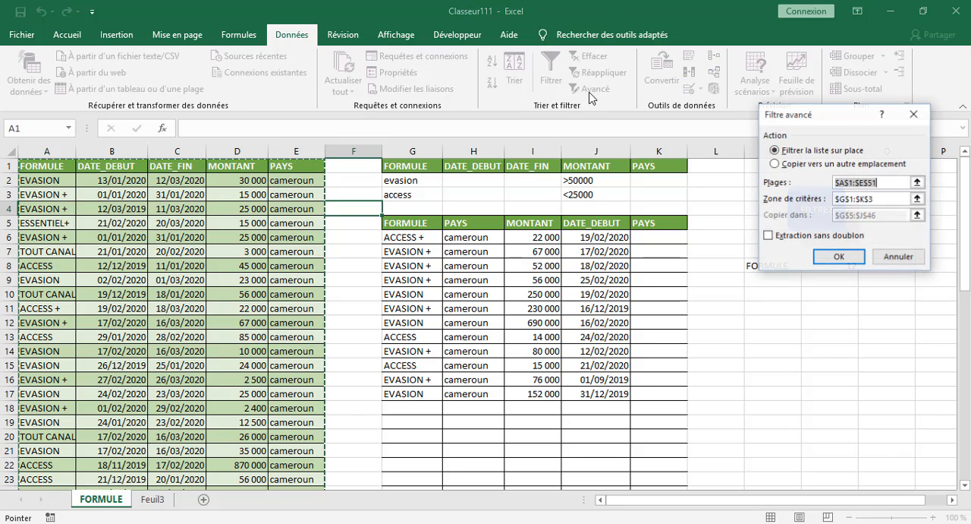
pyautogui.click(775, 164)
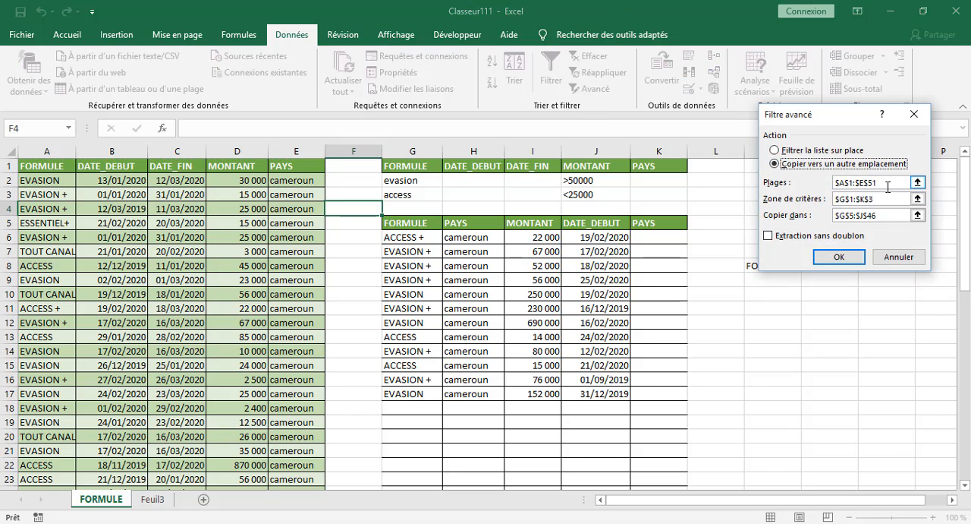
pyautogui.click(885, 182)
pyautogui.click(886, 199)
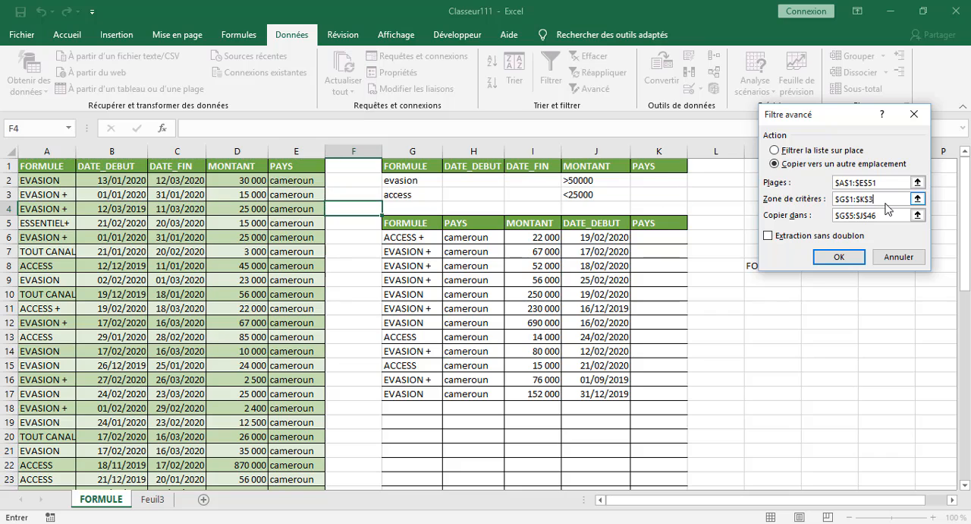
pyautogui.press('BackSpace')
pyautogui.press('BackSpace')
pyautogui.press('BackSpace')
pyautogui.press('BackSpace')
pyautogui.press('BackSpace')
pyautogui.press('BackSpace')
pyautogui.press('BackSpace')
pyautogui.press('BackSpace')
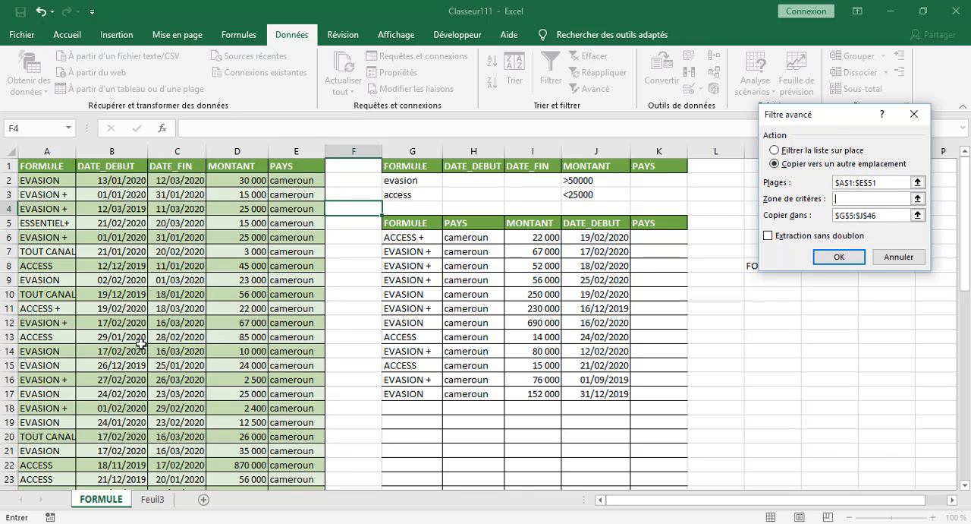
pyautogui.click(160, 499)
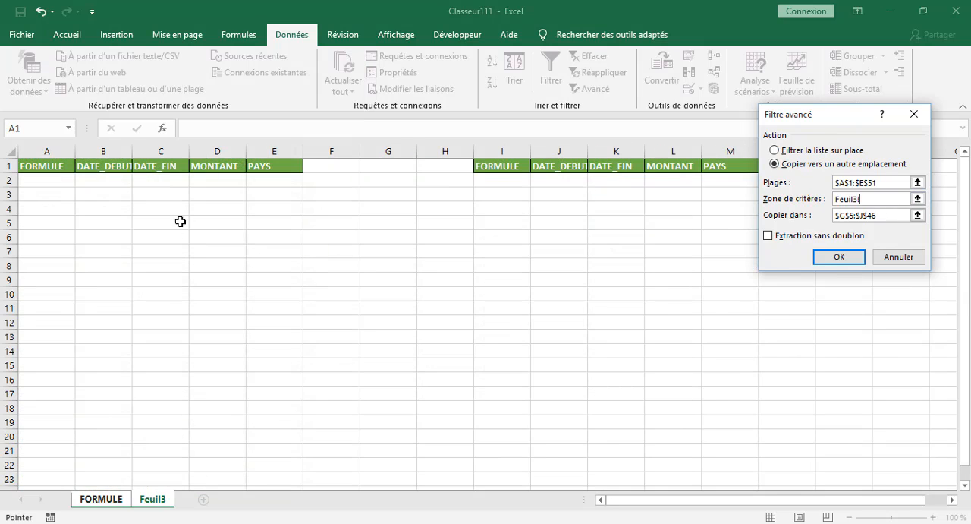
pyautogui.moveTo(506, 167); pyautogui.dragTo(756, 179)
# Try to run the advanced filter with Feuil3!$A$1:$E$2 as the copy destination.
pyautogui.click(886, 215)
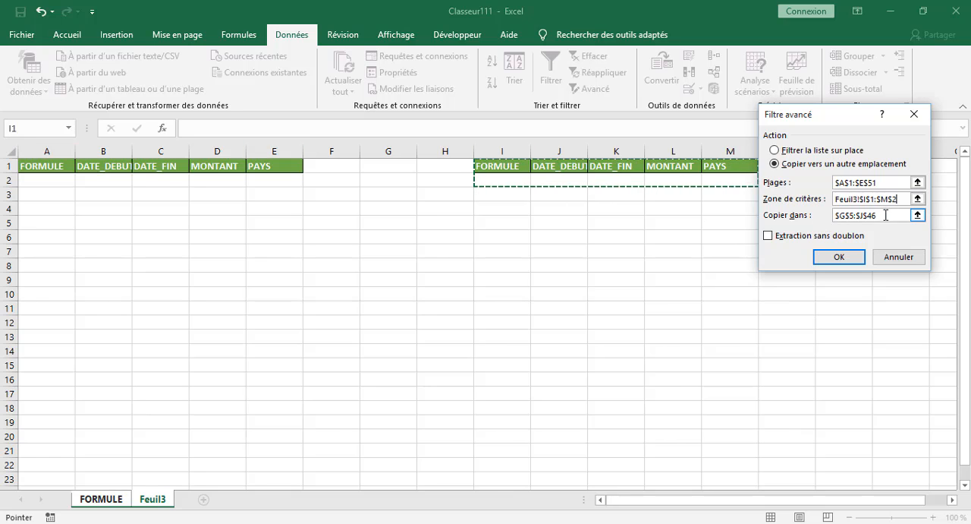
pyautogui.press('BackSpace')
pyautogui.press('BackSpace')
pyautogui.press('BackSpace')
pyautogui.press('BackSpace')
pyautogui.press('BackSpace')
pyautogui.press('BackSpace')
pyautogui.press('BackSpace')
pyautogui.press('BackSpace')
pyautogui.press('BackSpace')
pyautogui.press('BackSpace')
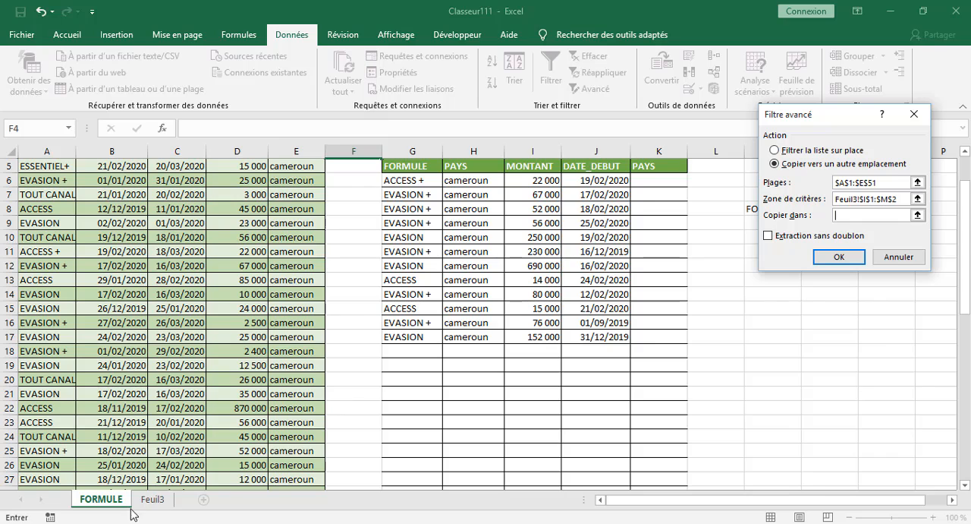
pyautogui.click(152, 499)
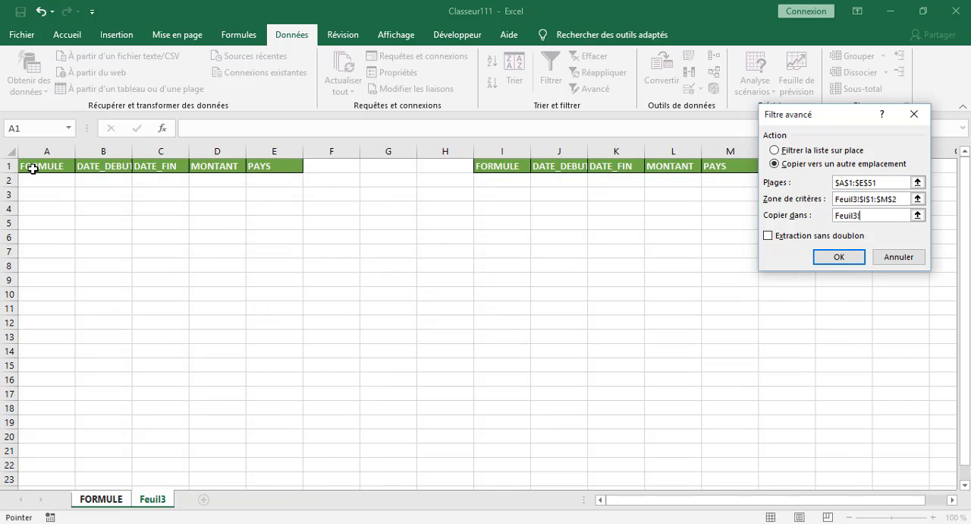
pyautogui.moveTo(32, 168); pyautogui.dragTo(203, 172)
pyautogui.moveTo(264, 181); pyautogui.dragTo(264, 181)
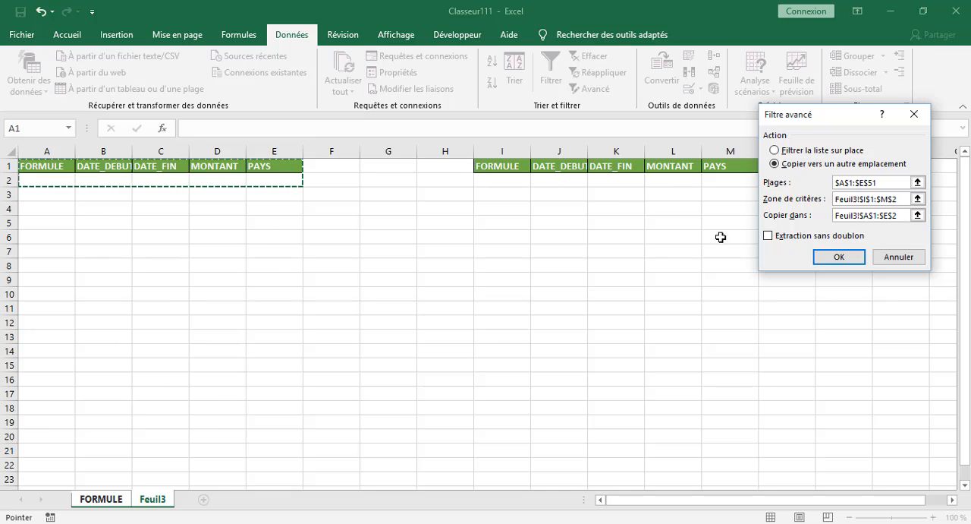
pyautogui.click(838, 257)
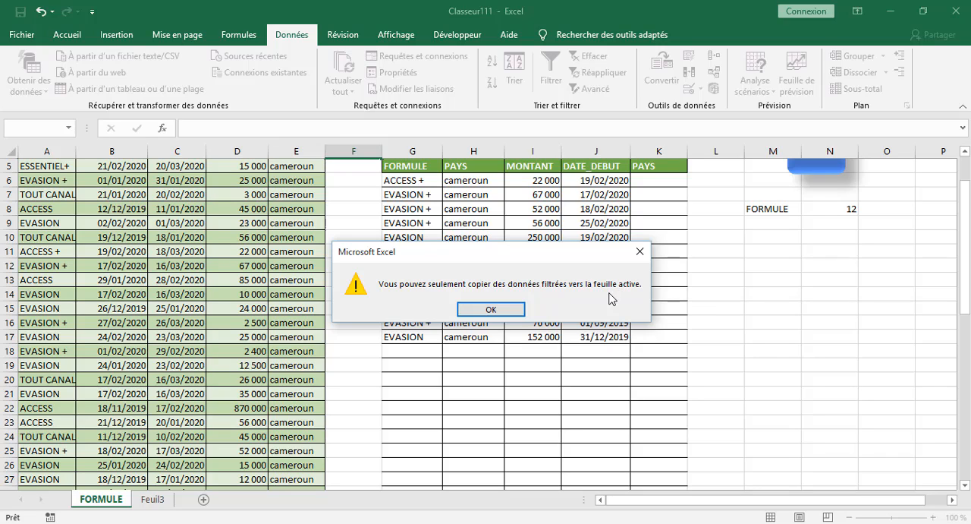
pyautogui.click(484, 310)
pyautogui.click(343, 218)
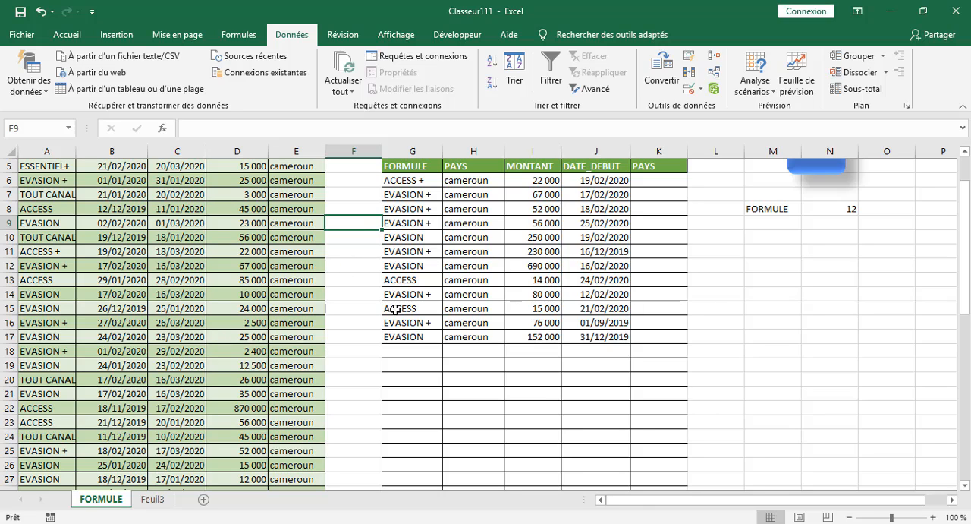
pyautogui.click(354, 263)
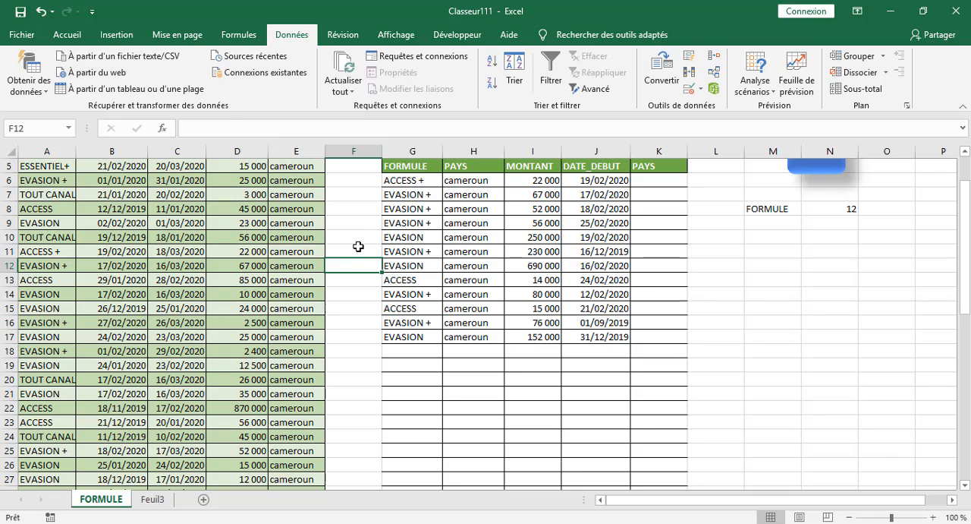
pyautogui.click(152, 500)
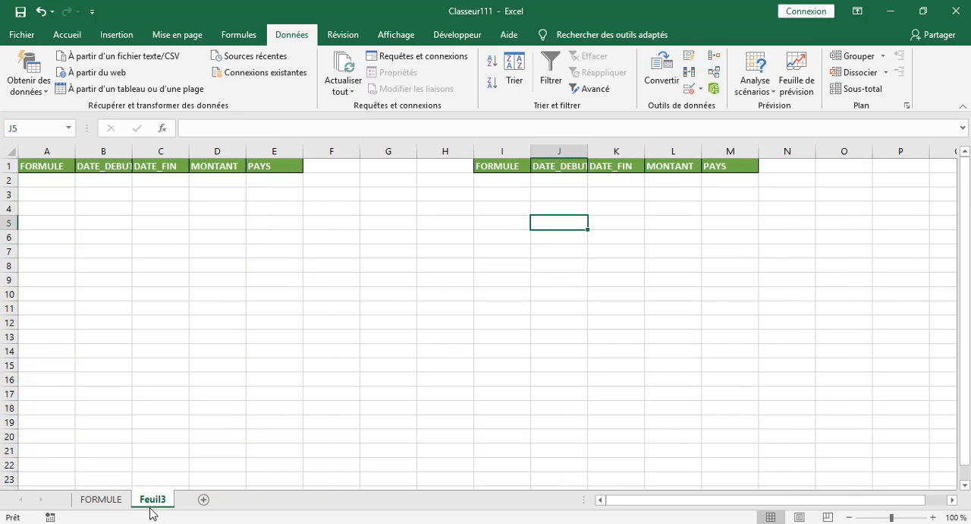
pyautogui.click(453, 232)
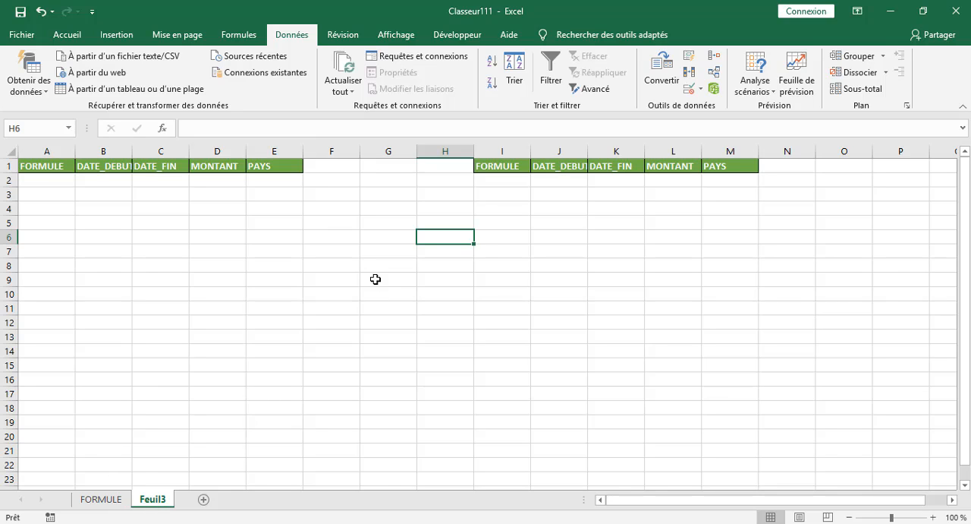
pyautogui.click(331, 226)
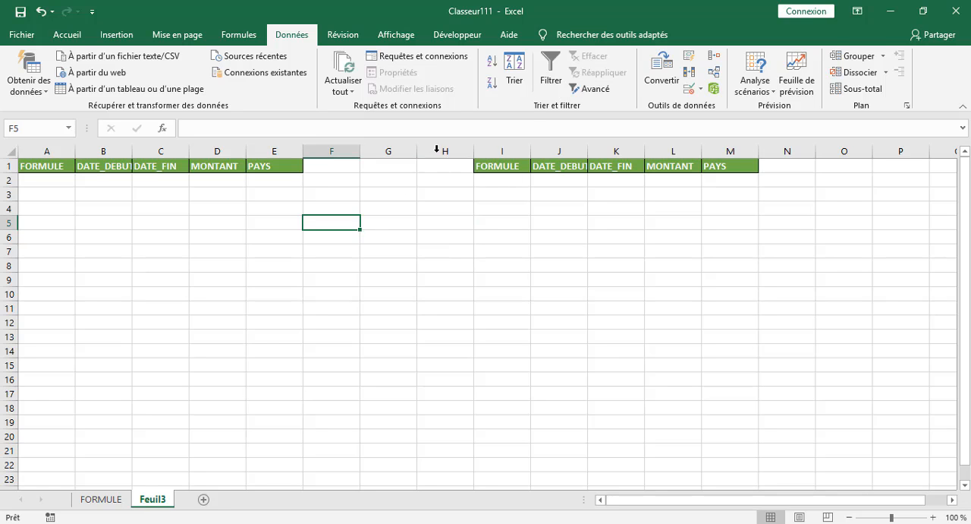
# Start recording a new macro stored in this workbook from the FORMULE sheet, and switch to the Feuil3 sheet.
pyautogui.click(450, 35)
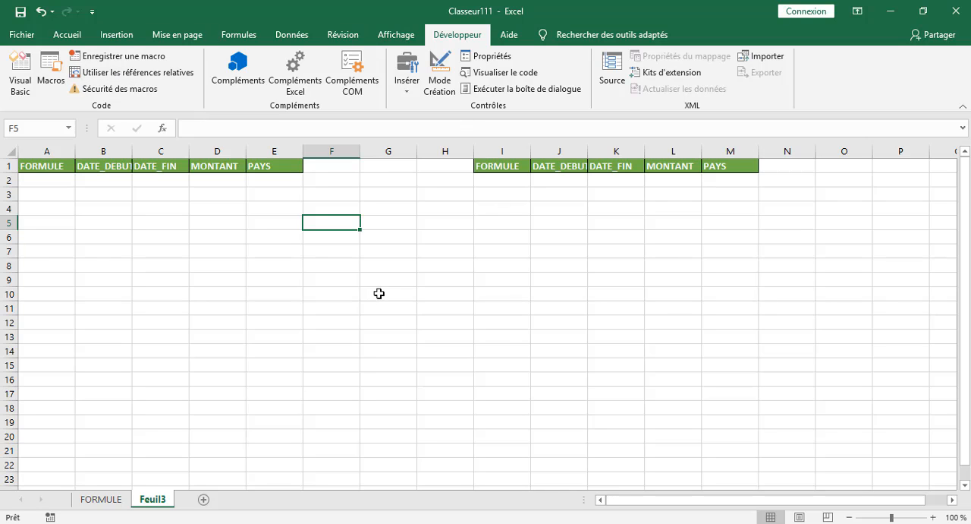
pyautogui.click(124, 499)
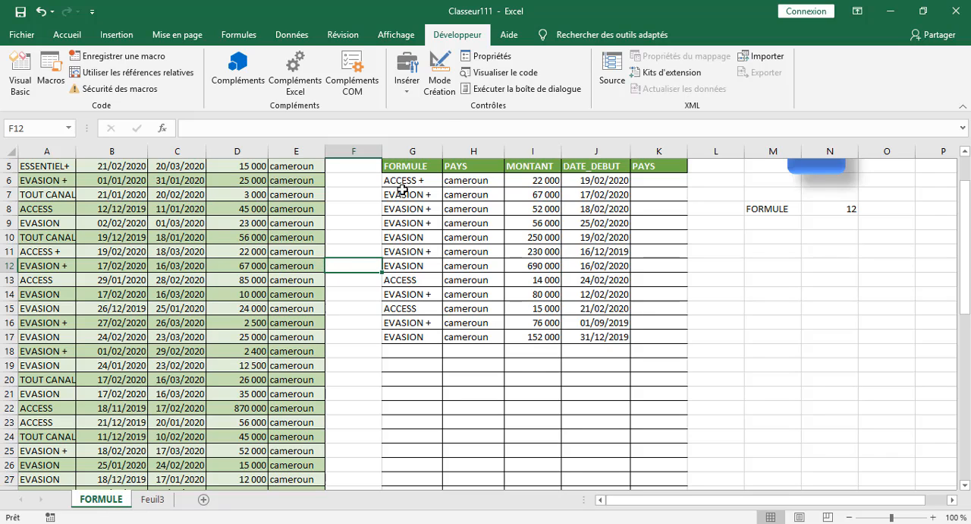
pyautogui.click(109, 61)
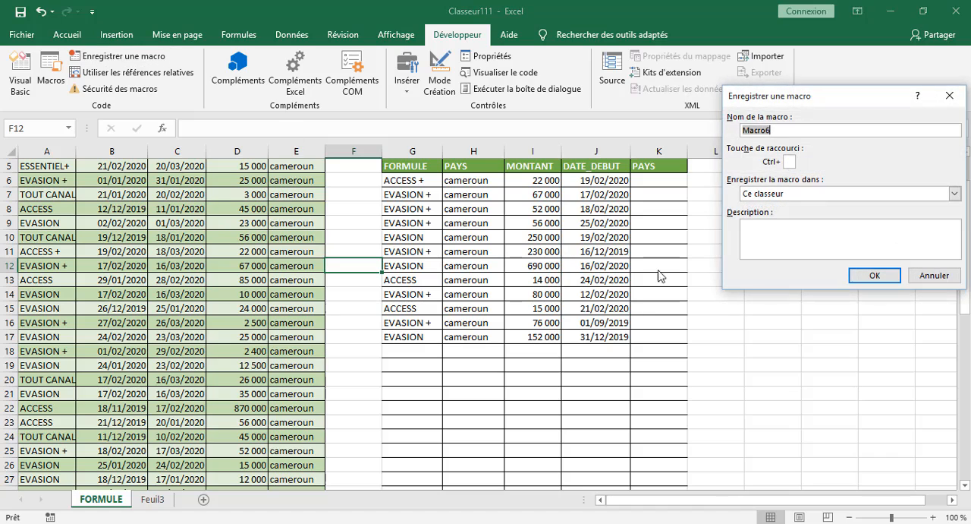
pyautogui.click(871, 275)
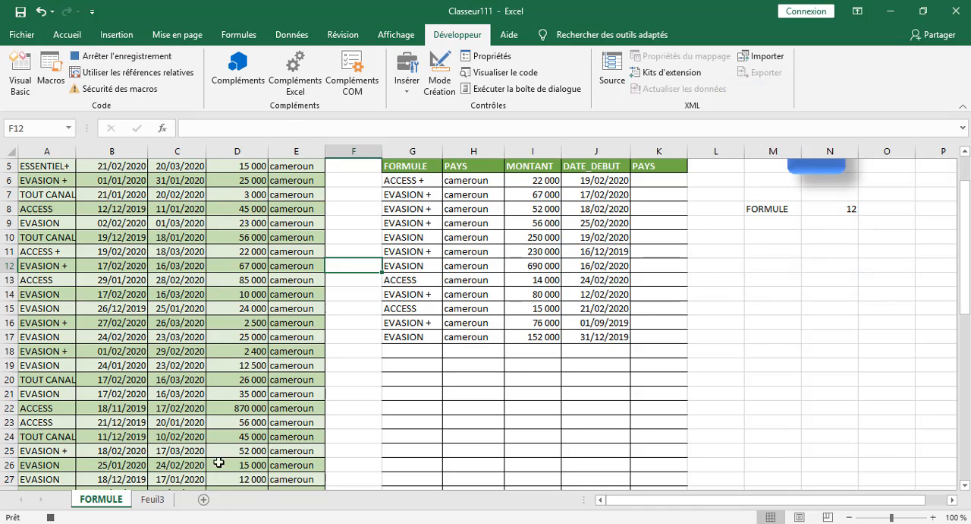
pyautogui.click(149, 499)
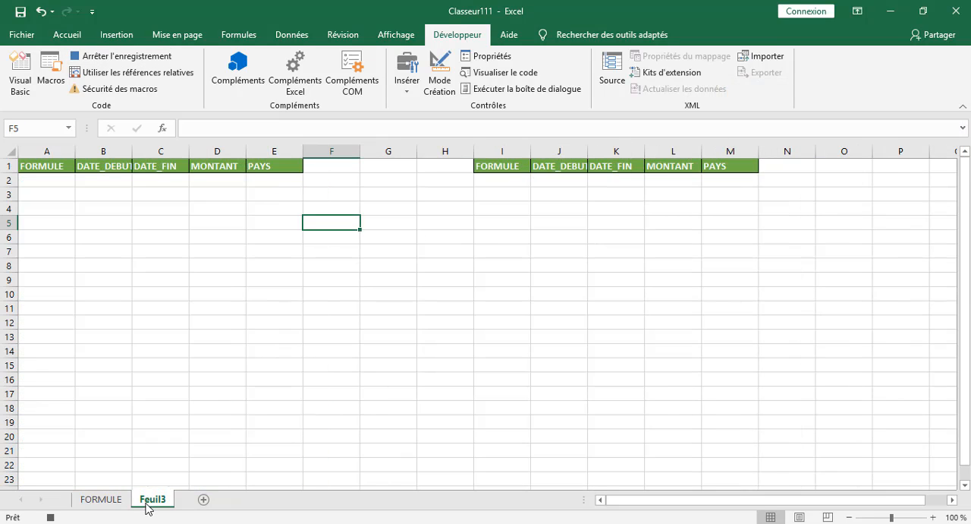
# Set up an advanced filter from Feuil3 that copies to another location, with the whole FORMULE table, Tableau1[#Tout], as the list range.
pyautogui.click(353, 192)
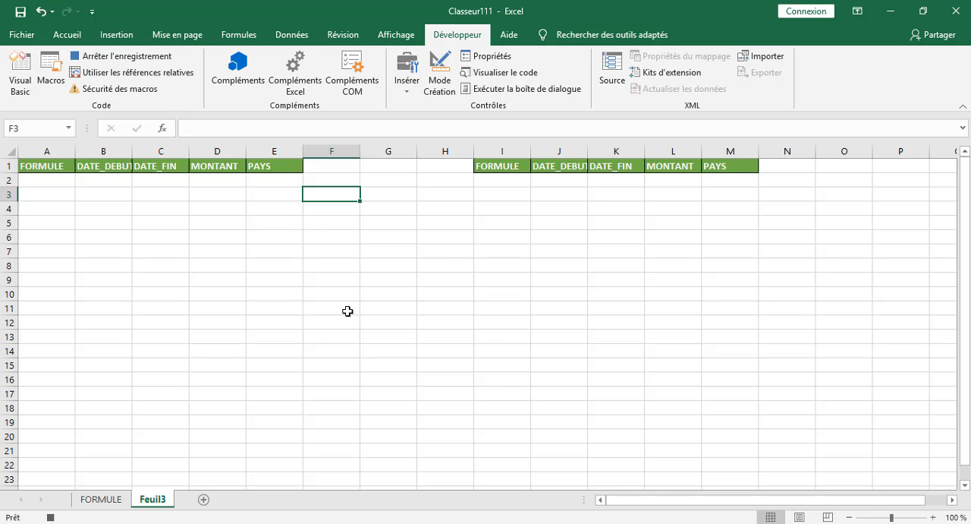
pyautogui.click(291, 34)
pyautogui.click(596, 89)
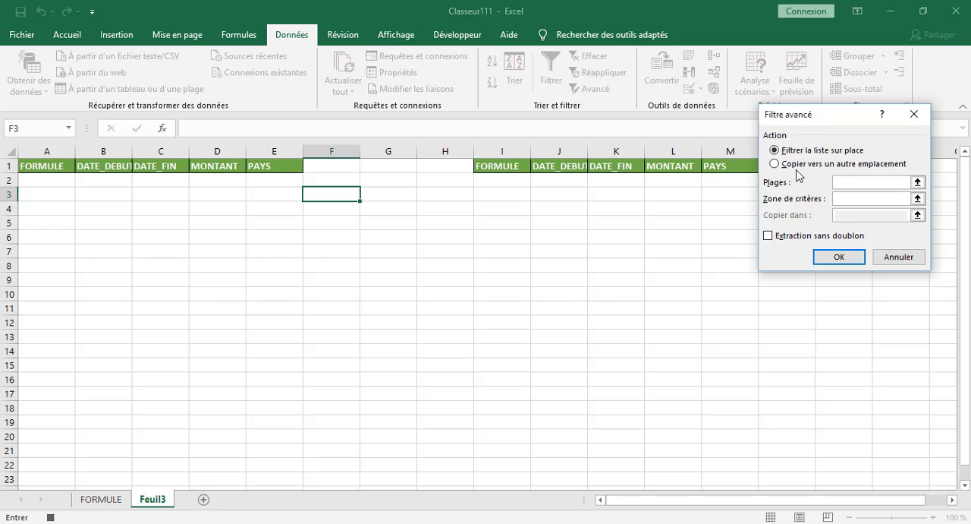
pyautogui.click(774, 163)
pyautogui.click(859, 184)
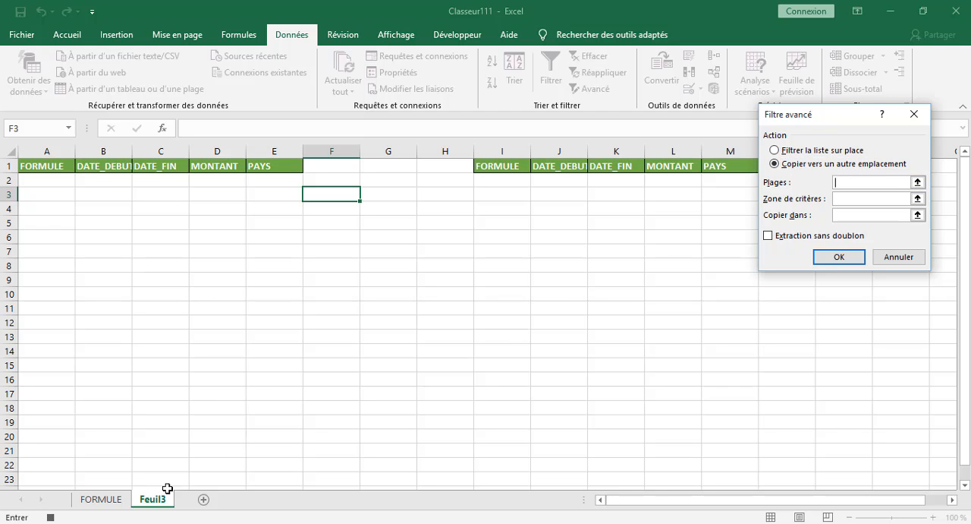
pyautogui.click(101, 498)
pyautogui.scroll(2, 82, 235)
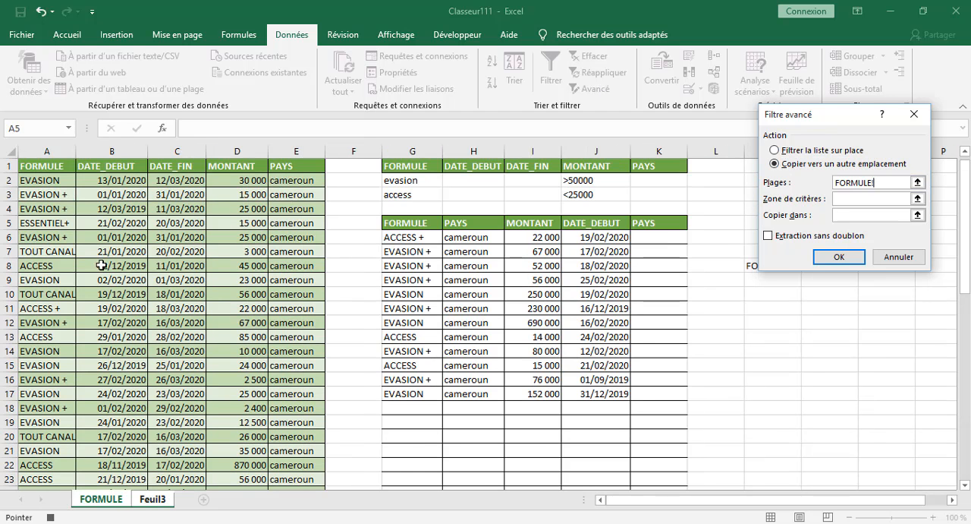
pyautogui.moveTo(37, 167); pyautogui.dragTo(311, 410)
pyautogui.click(852, 201)
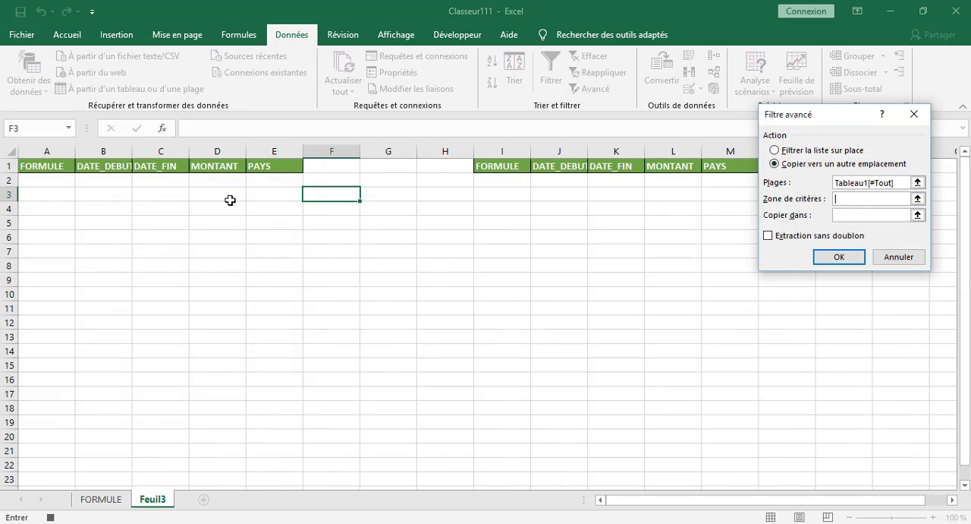
# Run the filter with criteria Feuil3!$A$1:$E$2 and destination Feuil3!$I$1:$M$2, accepting the overwrite, and stop the macro recording.
pyautogui.moveTo(46, 165); pyautogui.dragTo(280, 177)
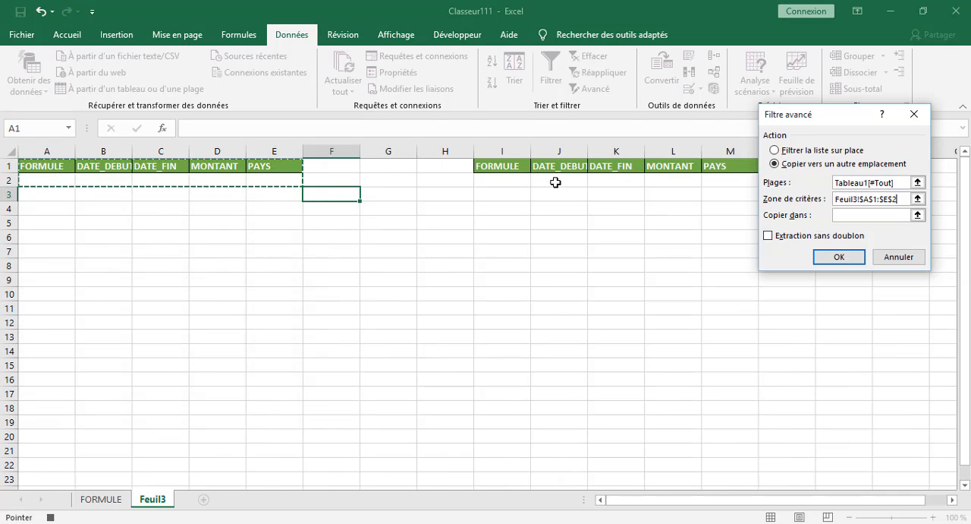
pyautogui.click(862, 215)
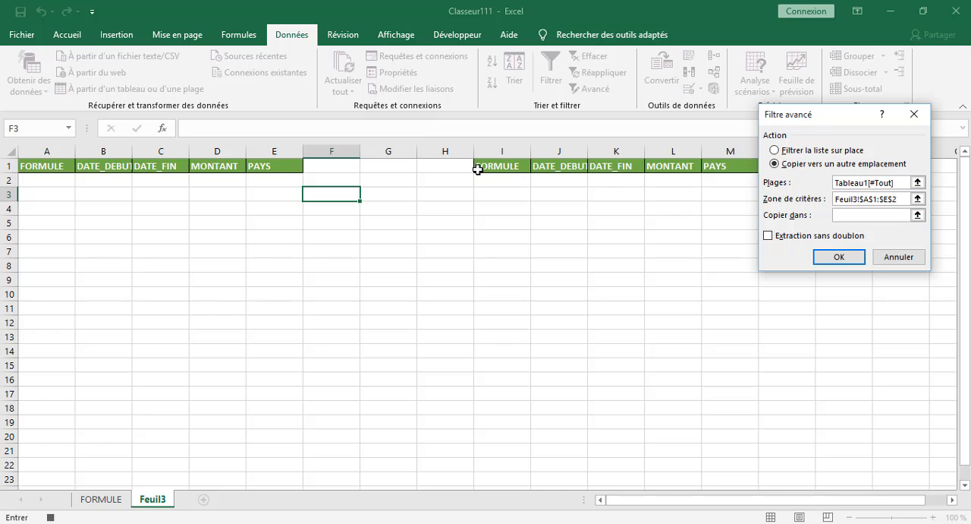
pyautogui.moveTo(475, 166); pyautogui.dragTo(726, 180)
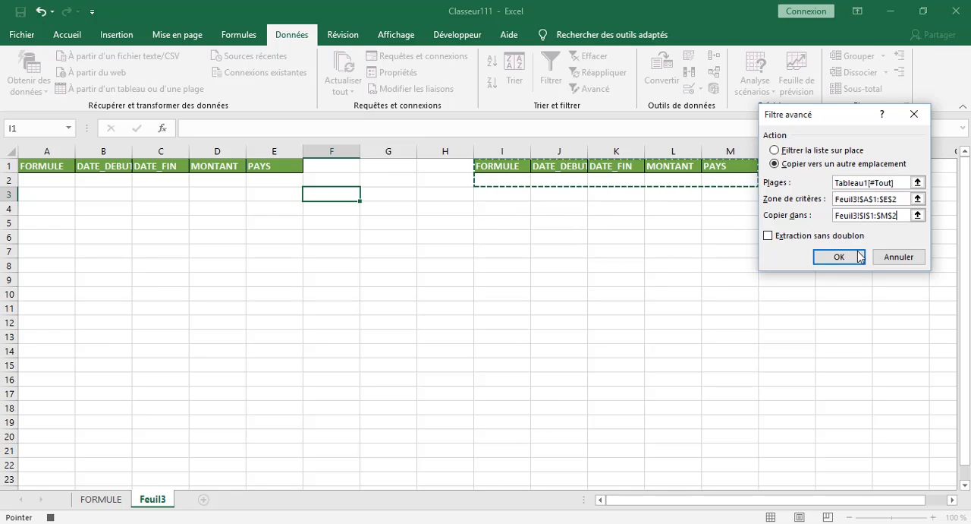
pyautogui.click(839, 259)
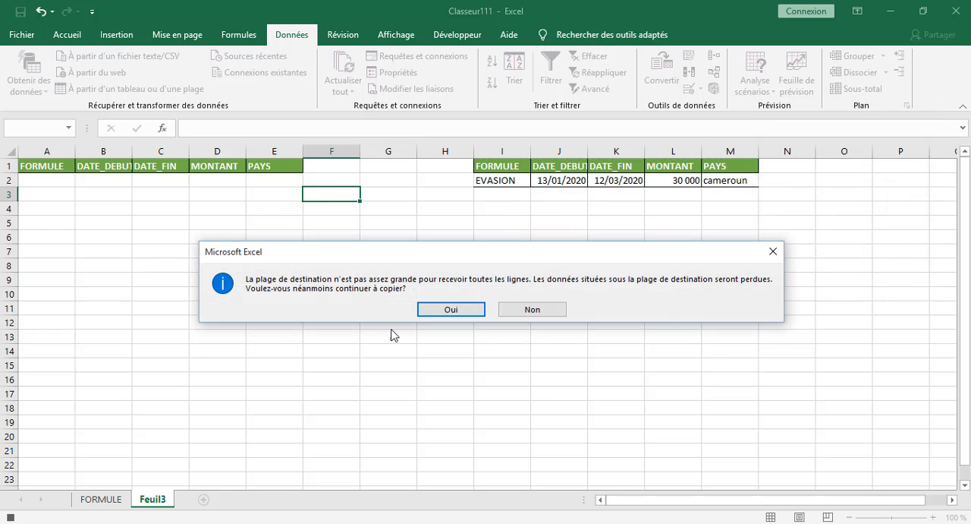
pyautogui.click(449, 309)
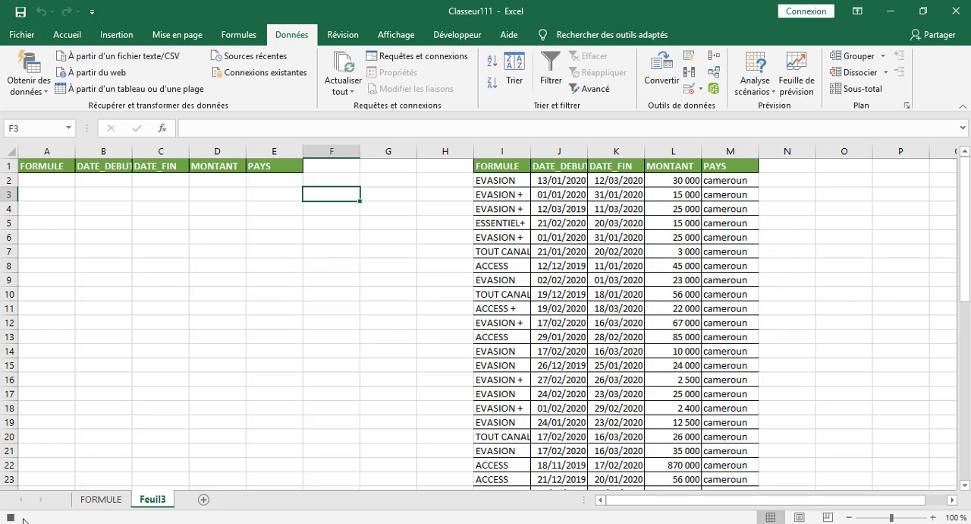
pyautogui.click(81, 406)
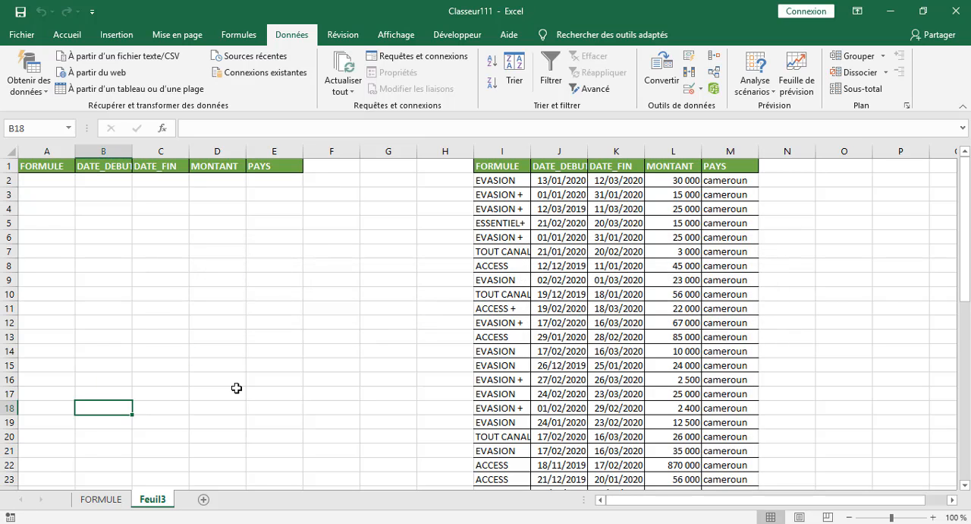
pyautogui.click(308, 291)
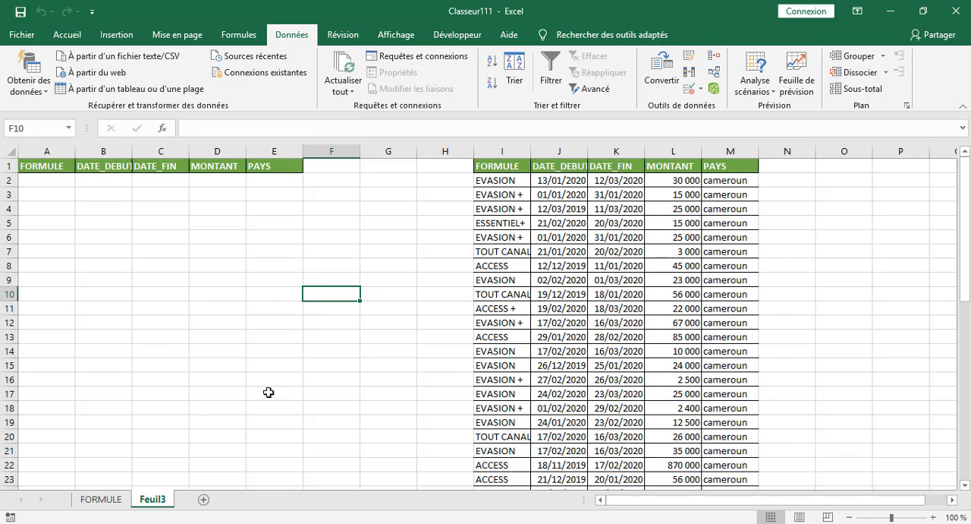
pyautogui.click(100, 499)
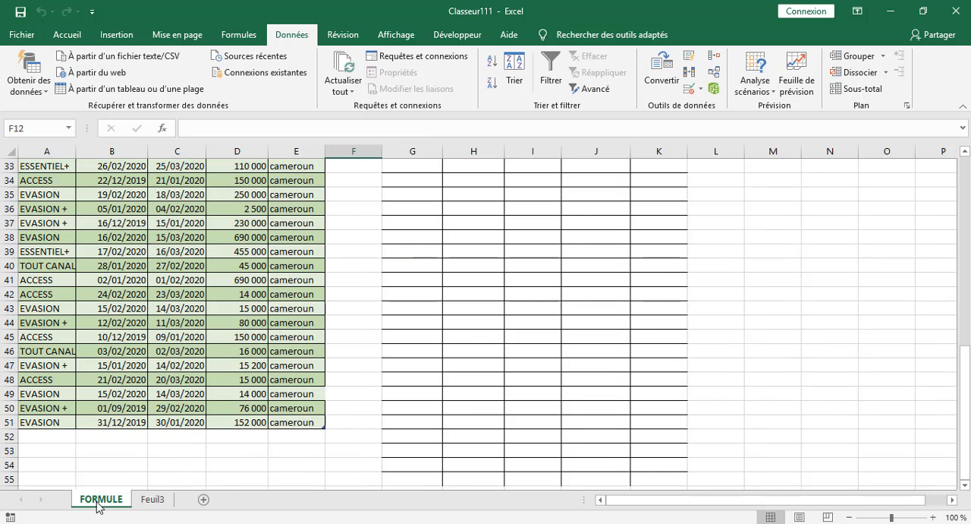
pyautogui.click(151, 501)
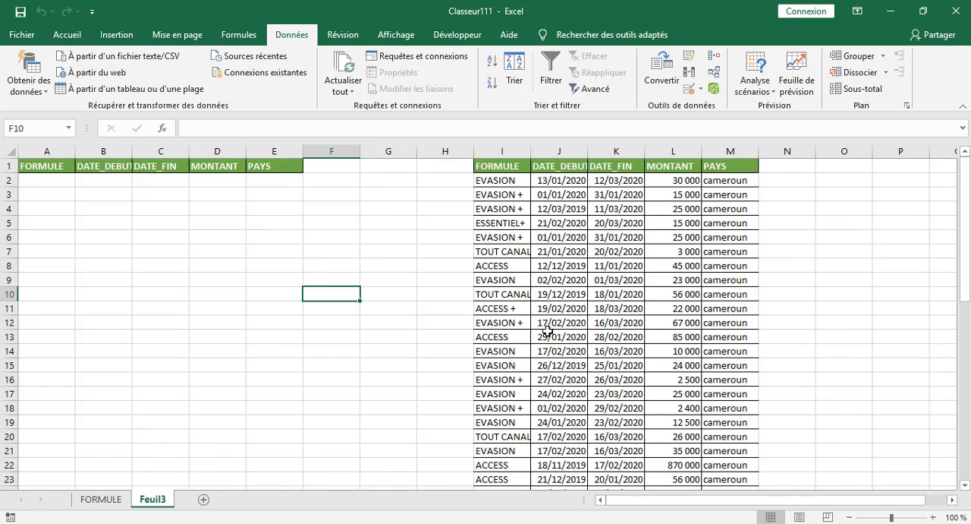
pyautogui.click(366, 185)
pyautogui.rightClick(353, 170)
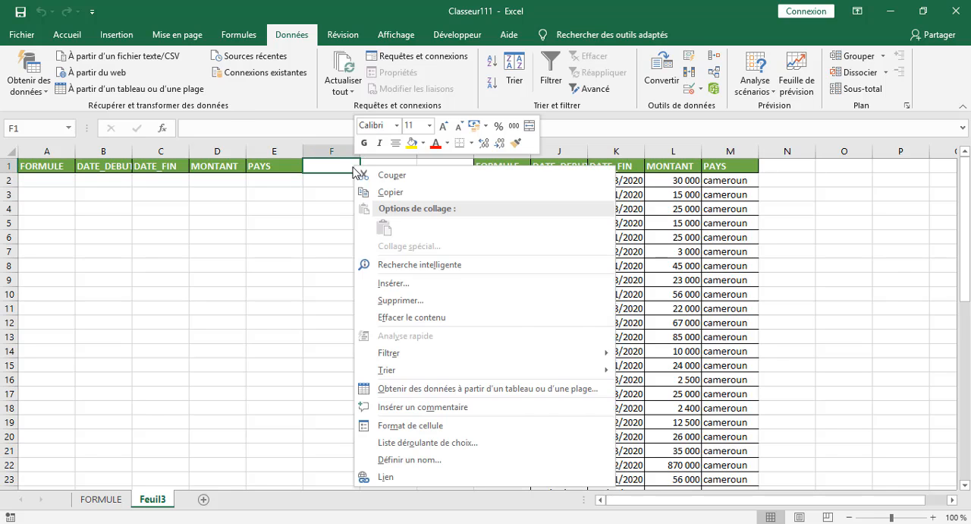
pyautogui.click(343, 195)
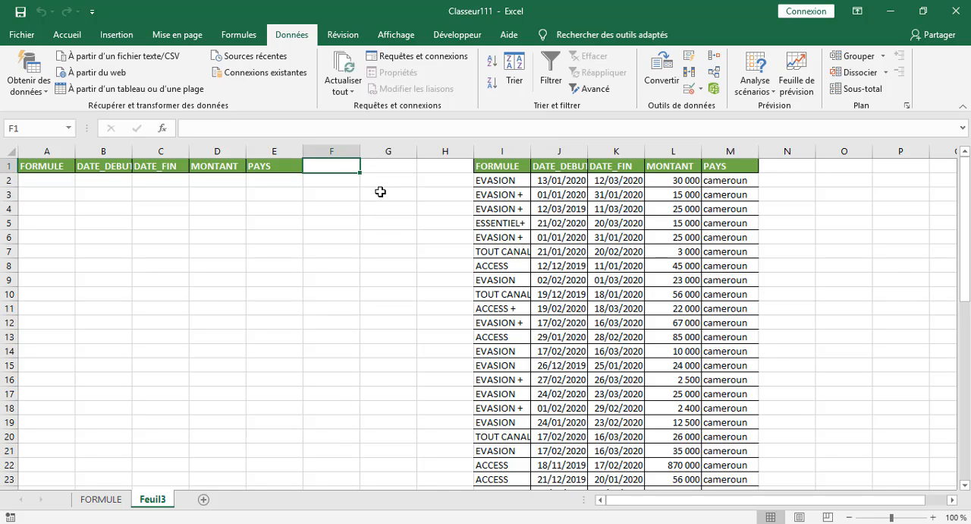
pyautogui.click(356, 183)
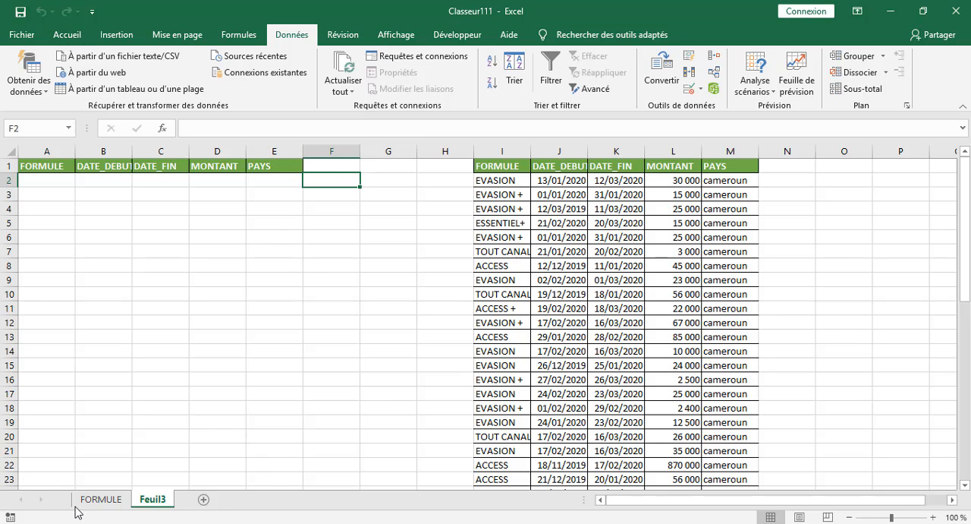
# Assign Macro6 to the FILTREZ button on the FORMULE sheet.
pyautogui.click(116, 498)
pyautogui.scroll(11, 762, 227)
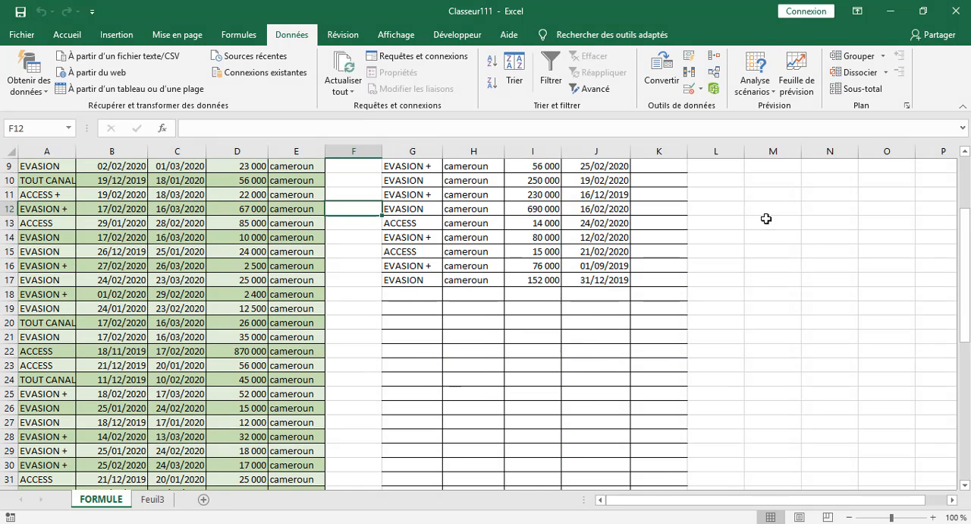
pyautogui.rightClick(808, 226)
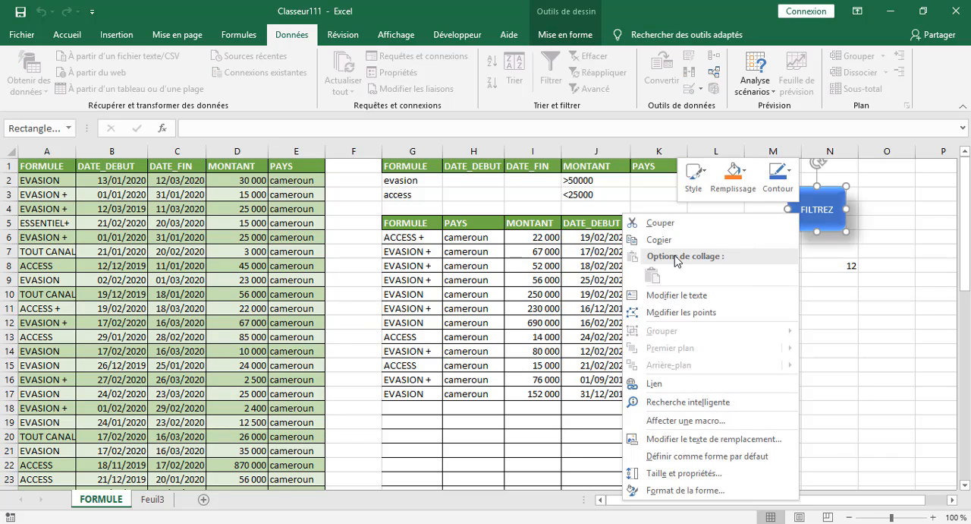
pyautogui.click(672, 420)
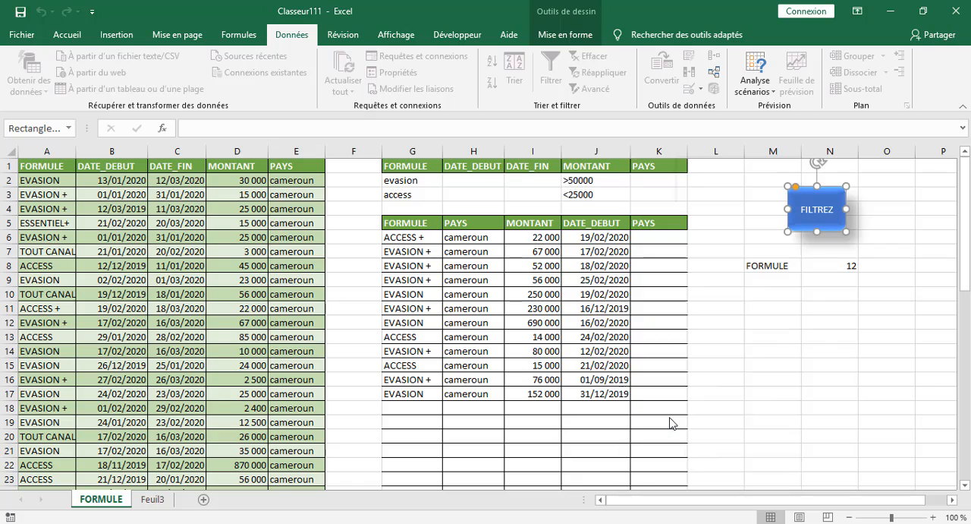
pyautogui.click(549, 367)
pyautogui.click(717, 506)
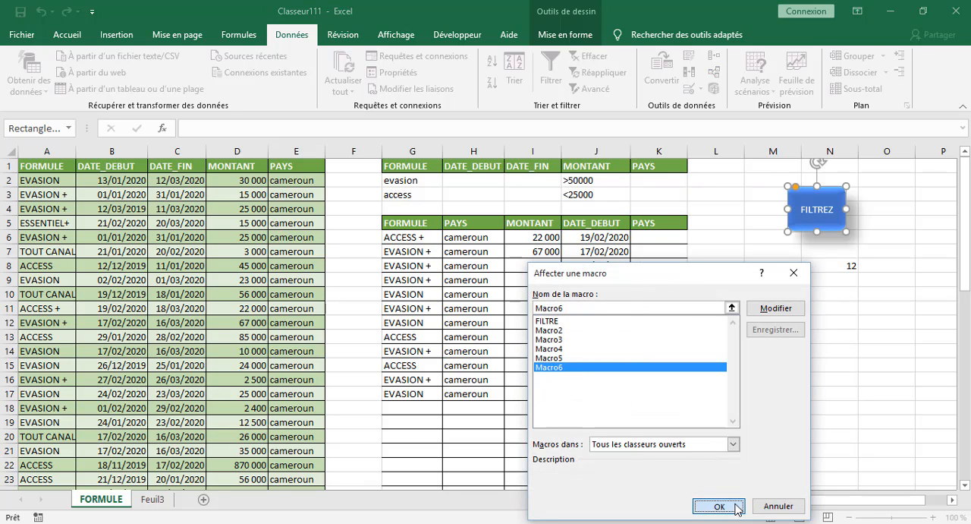
# Enter access as the FORMULE criterion in cell A2 of Feuil3.
pyautogui.click(156, 502)
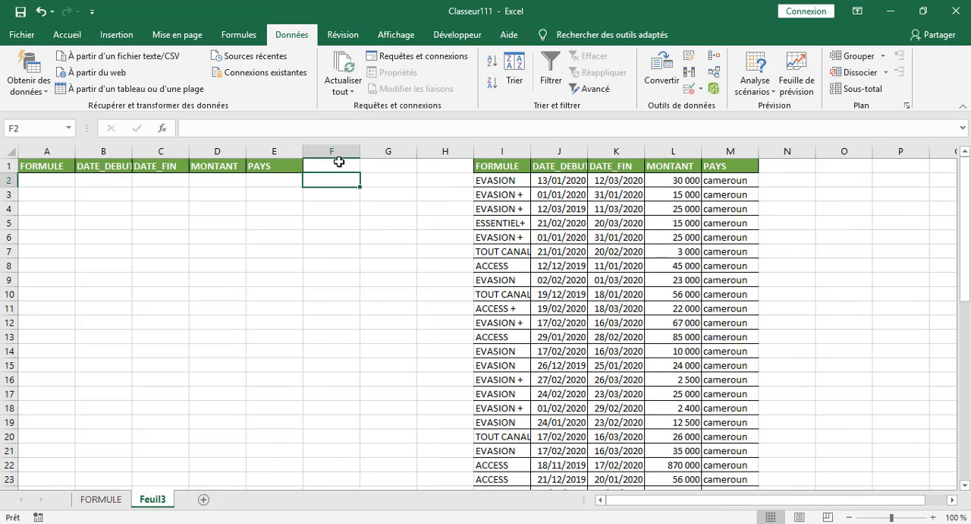
pyautogui.click(35, 183)
pyautogui.write('access')
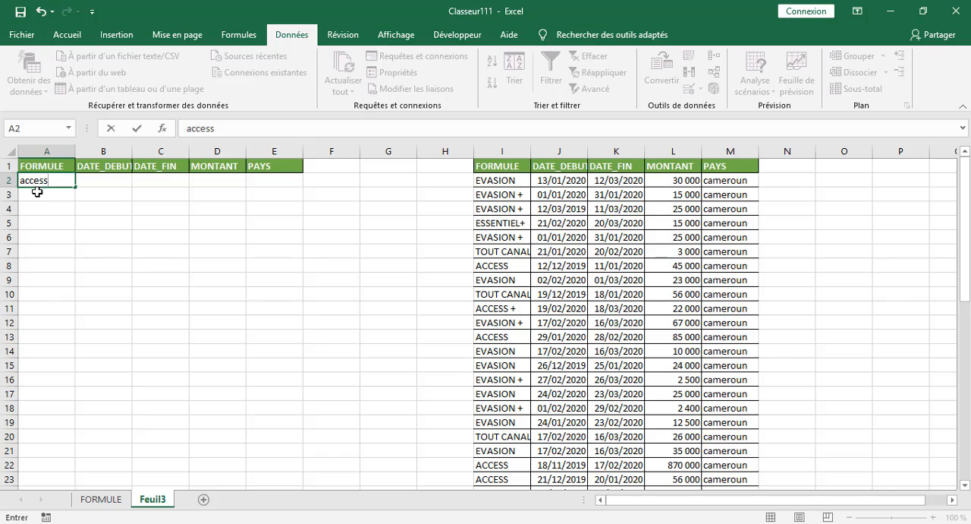
pyautogui.click(182, 422)
# Run the macro with the FILTREZ button on the FORMULE sheet to extract the matching rows to Feuil3.
pyautogui.click(101, 499)
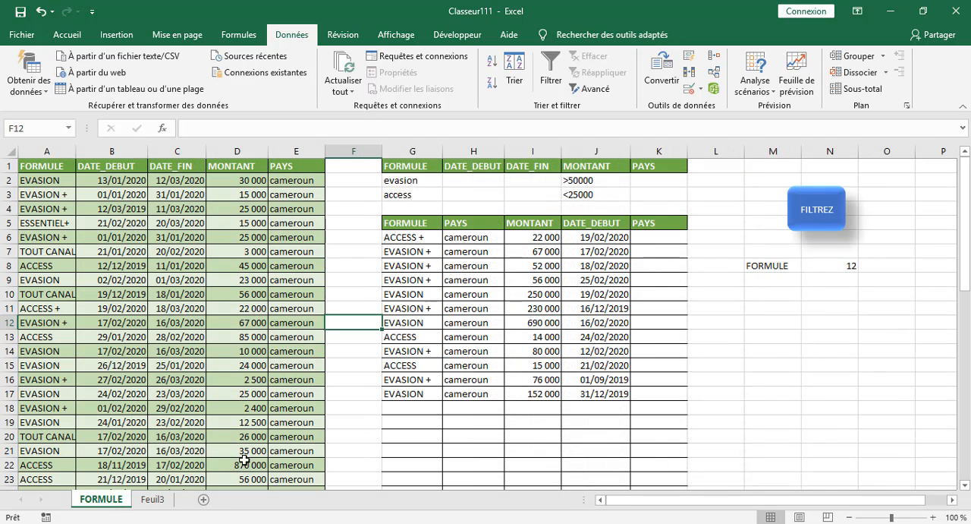
pyautogui.click(817, 232)
pyautogui.click(469, 312)
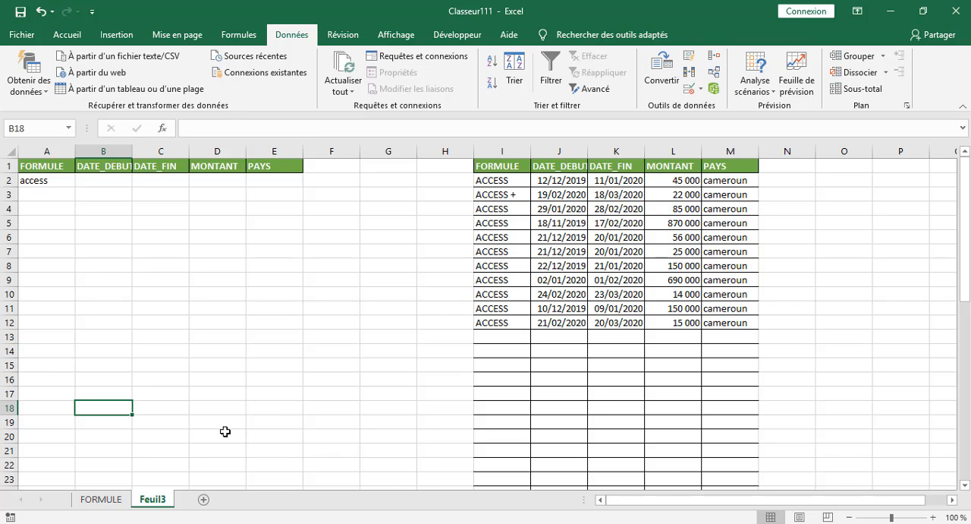
pyautogui.click(48, 183)
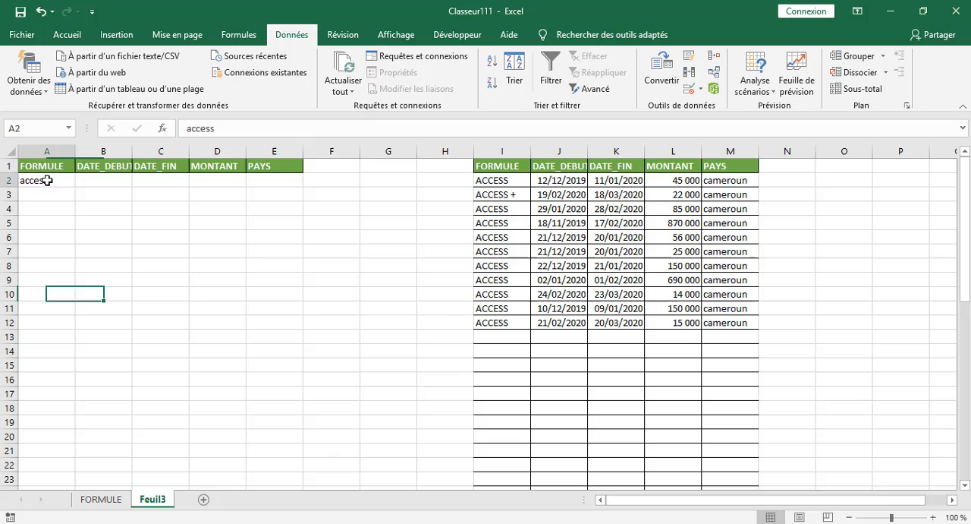
pyautogui.click(423, 294)
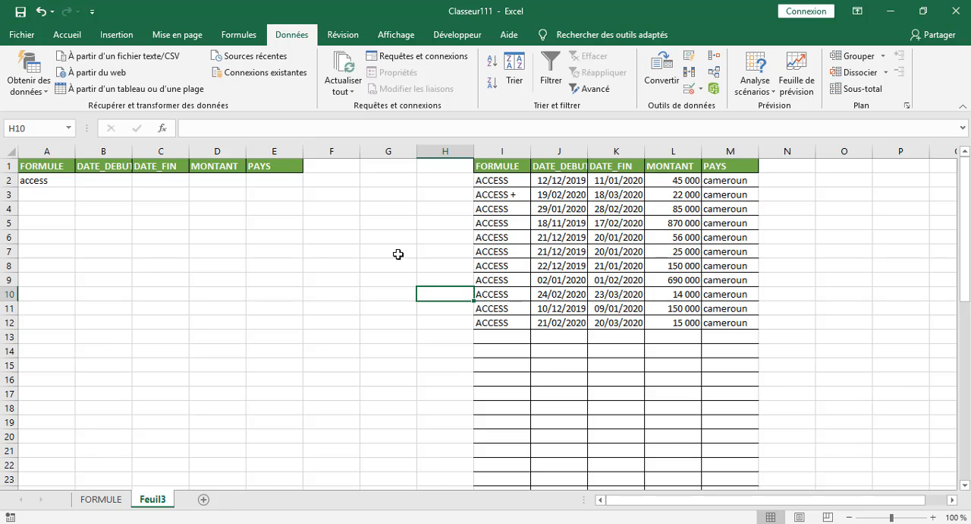
pyautogui.moveTo(398, 253); pyautogui.dragTo(399, 264)
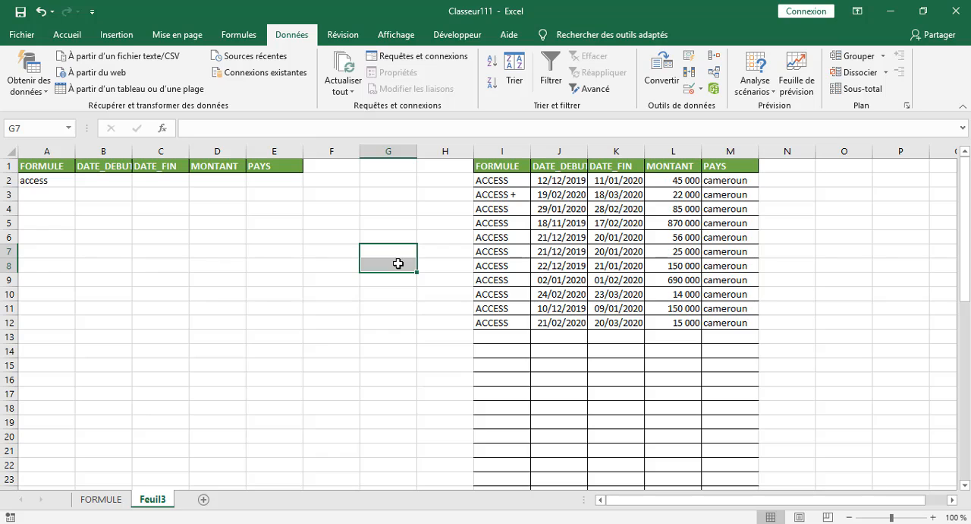
pyautogui.click(398, 264)
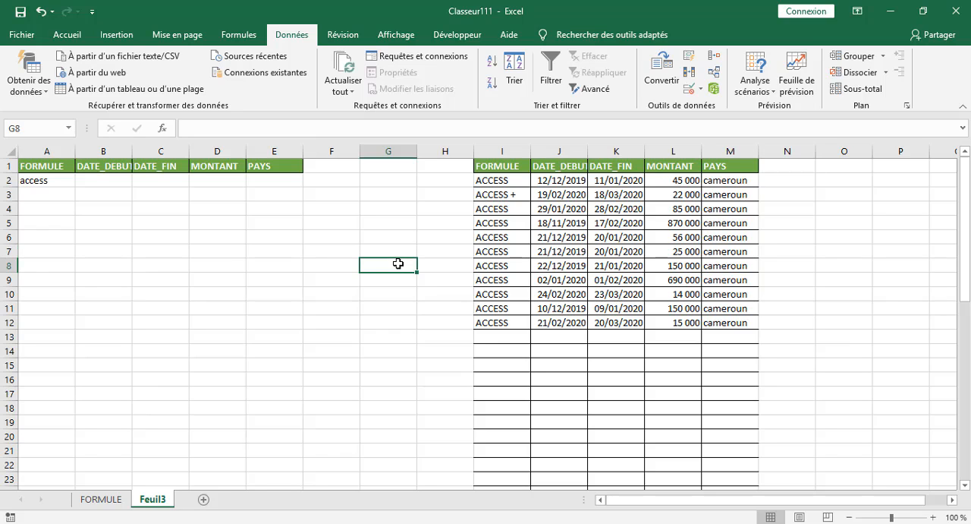
# Review the stored criteria and destination ranges of the advanced filter on Feuil3, and close it without filtering.
pyautogui.click(592, 89)
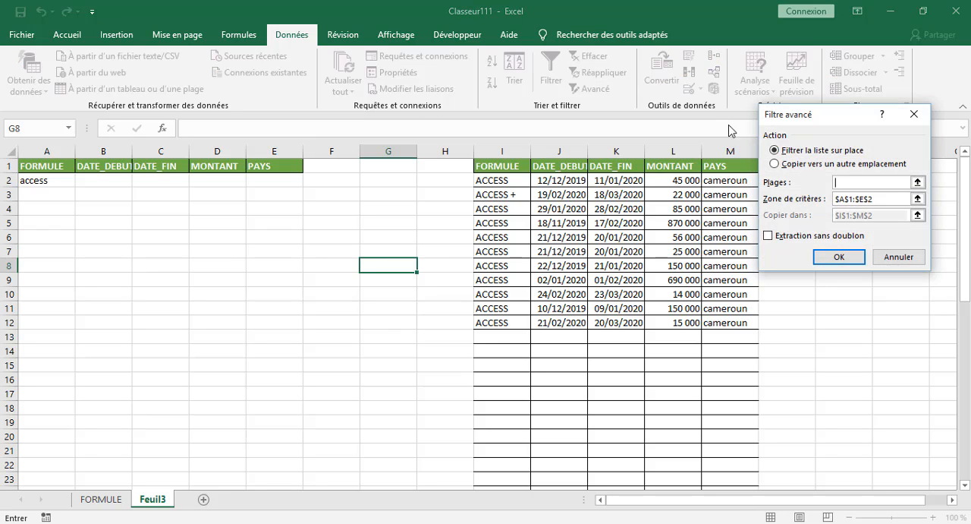
pyautogui.click(787, 166)
pyautogui.click(862, 182)
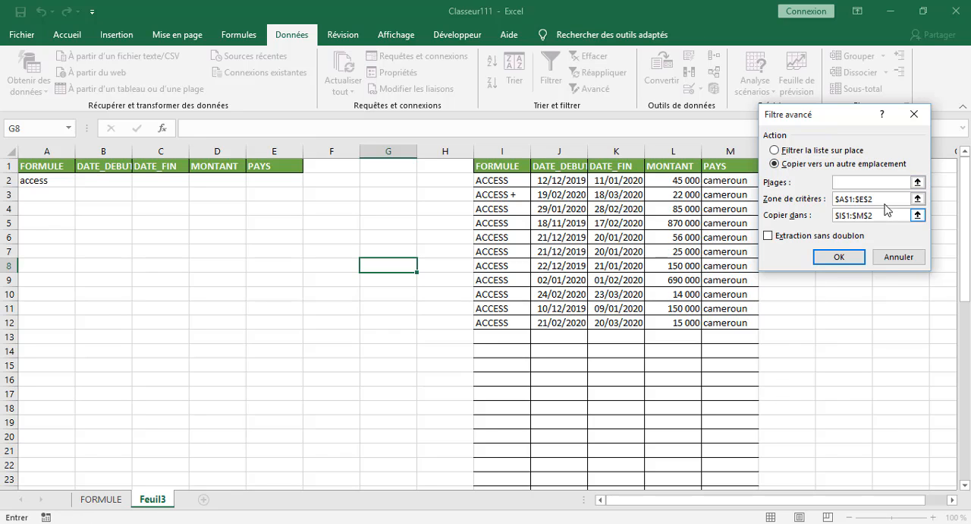
pyautogui.click(900, 260)
pyautogui.click(304, 277)
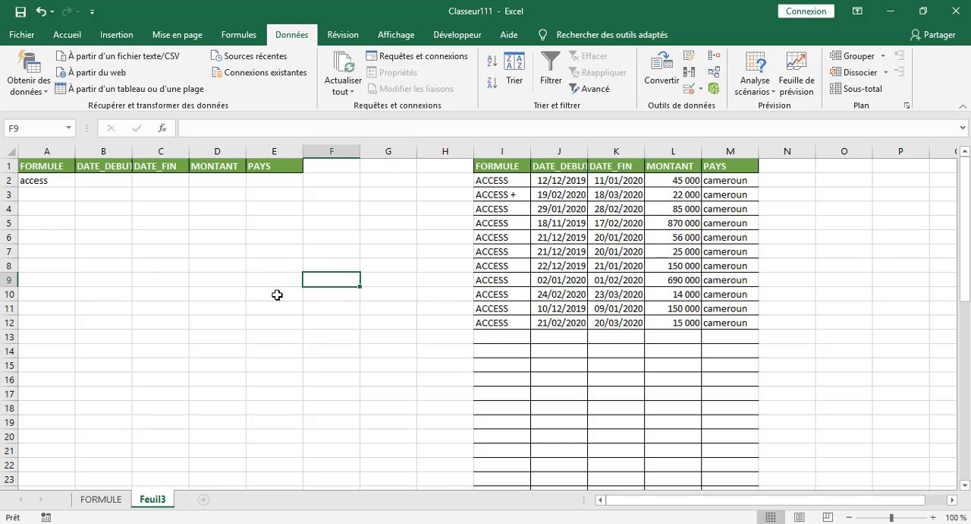
pyautogui.click(110, 500)
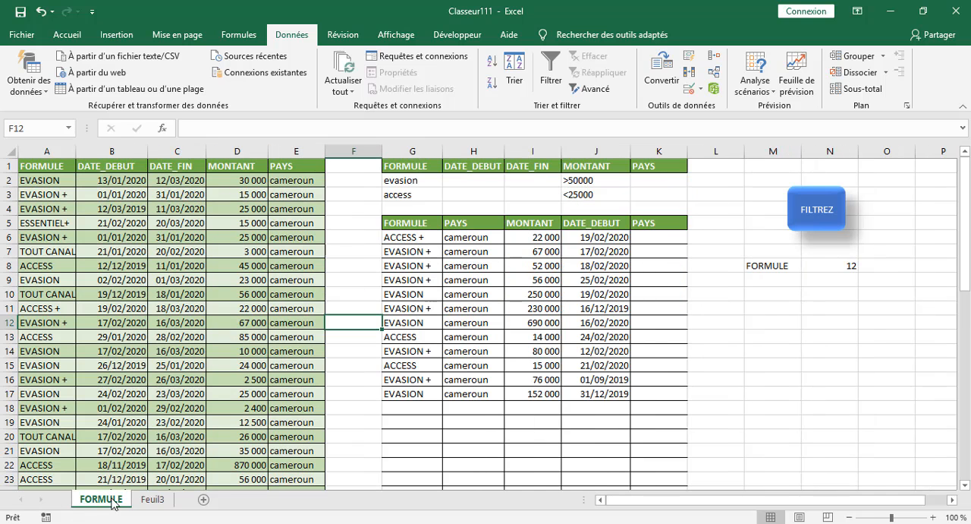
pyautogui.click(158, 503)
pyautogui.click(110, 503)
# Create a new blank workbook.
pyautogui.click(28, 34)
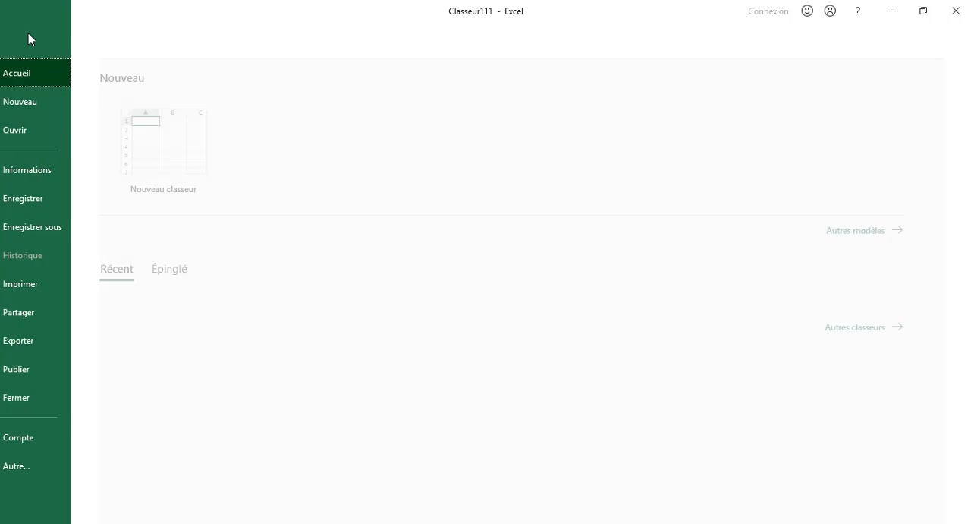
pyautogui.click(180, 131)
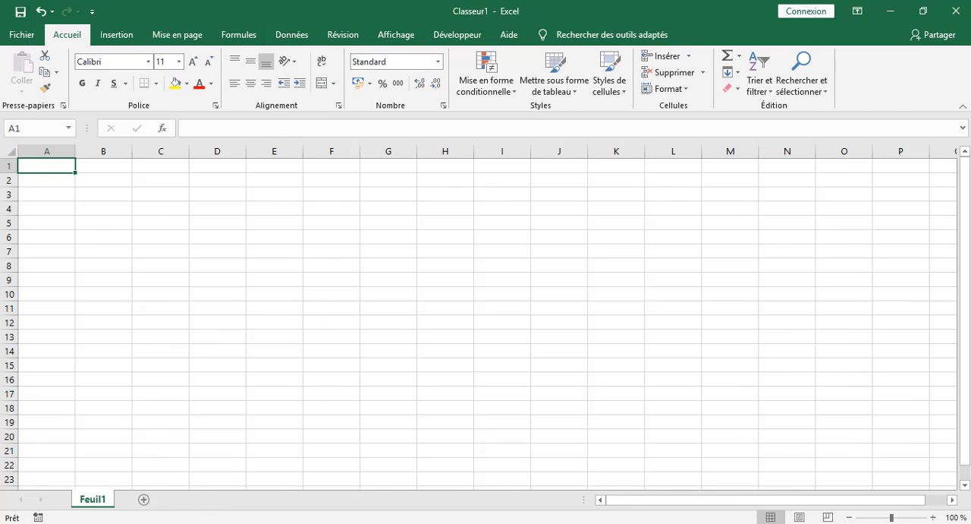
# Copy the header row A1:E1 of the FORMULE sheet in the Classeur111 workbook.
pyautogui.moveTo(221, 520)
pyautogui.click(199, 481)
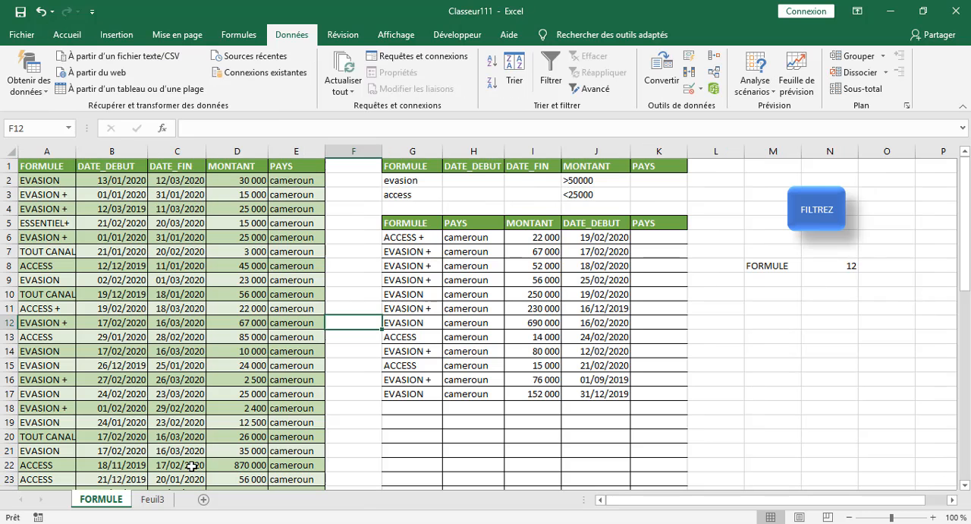
pyautogui.click(35, 167)
pyautogui.moveTo(35, 166); pyautogui.dragTo(306, 166)
pyautogui.rightClick(35, 165)
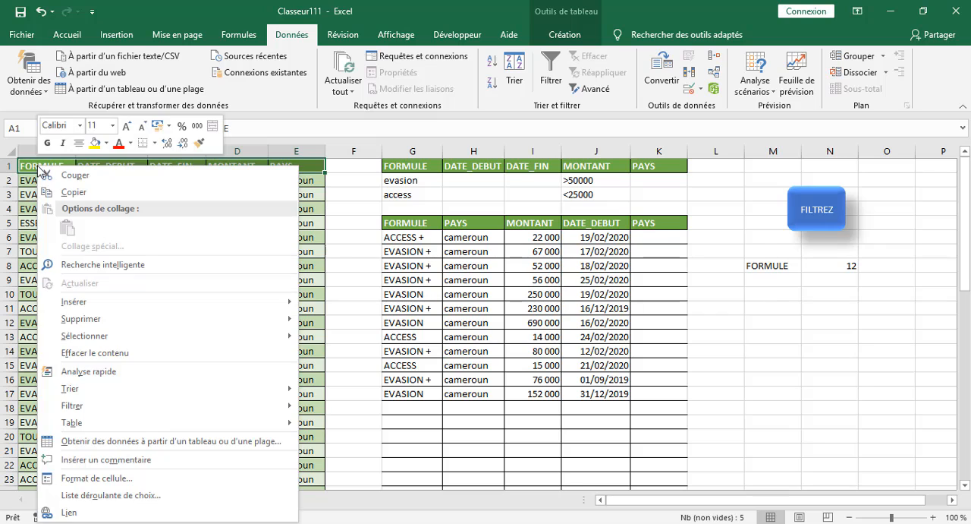
pyautogui.click(68, 192)
# Try to paste the copied headers into the whole of column A on Feuil1 of the Classeur1 workbook.
pyautogui.click(148, 500)
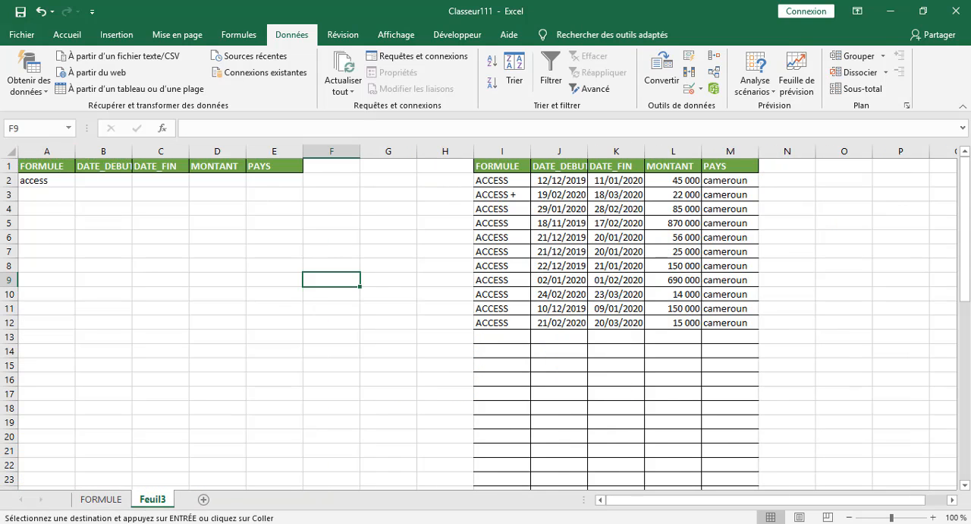
pyautogui.moveTo(223, 523)
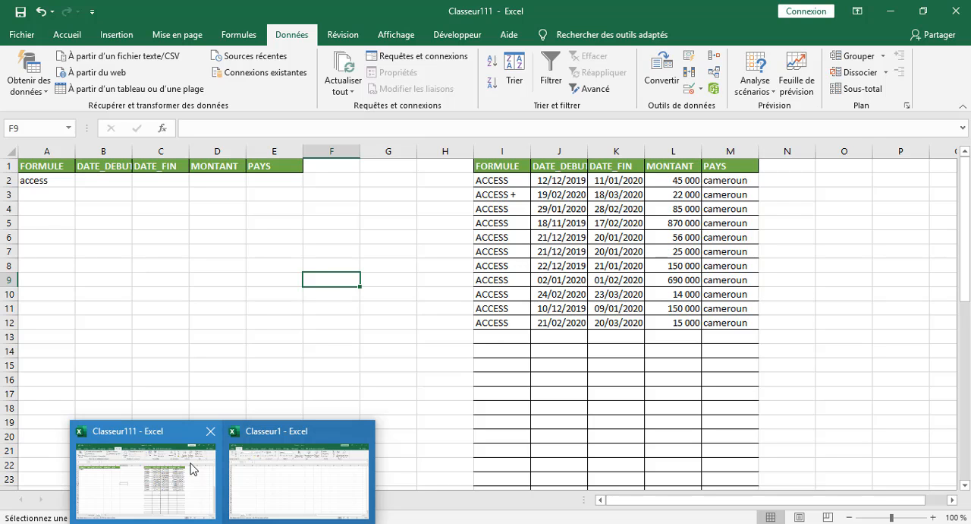
pyautogui.click(256, 474)
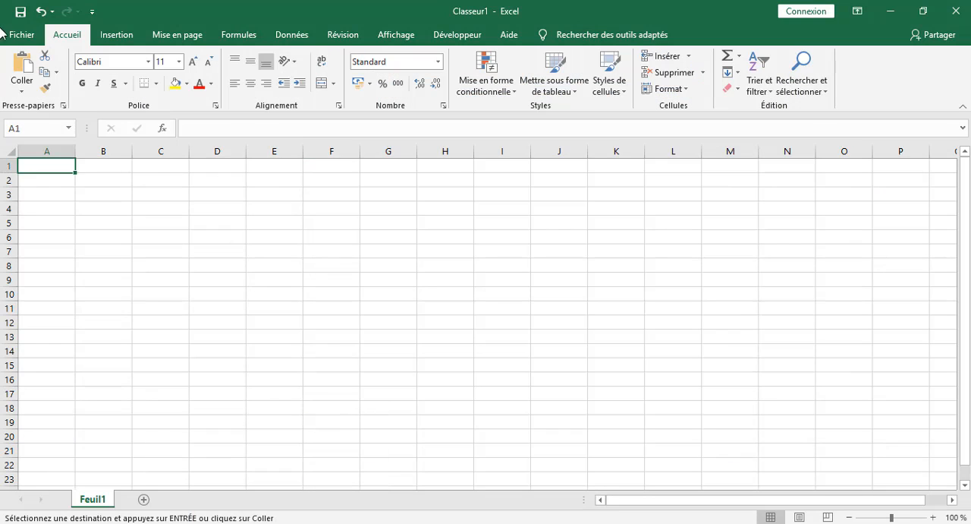
pyautogui.rightClick(33, 151)
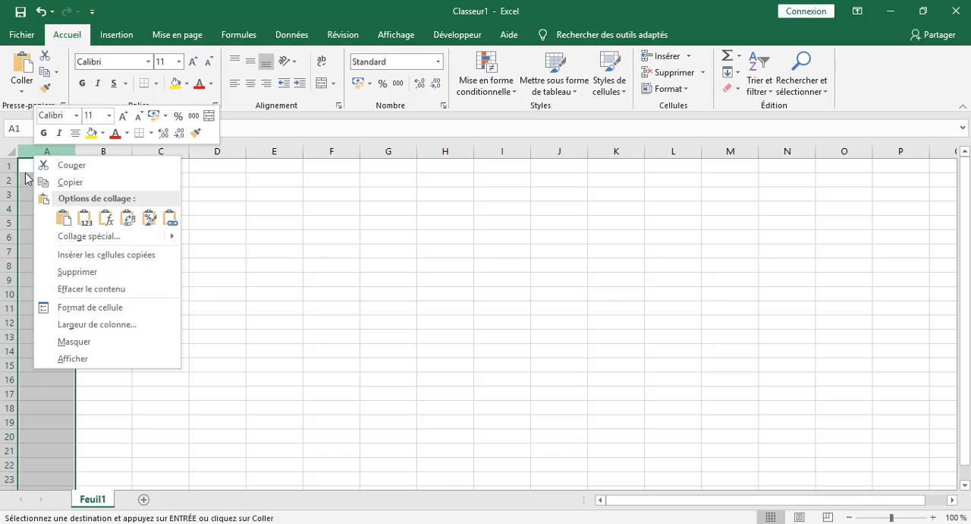
pyautogui.press('Escape')
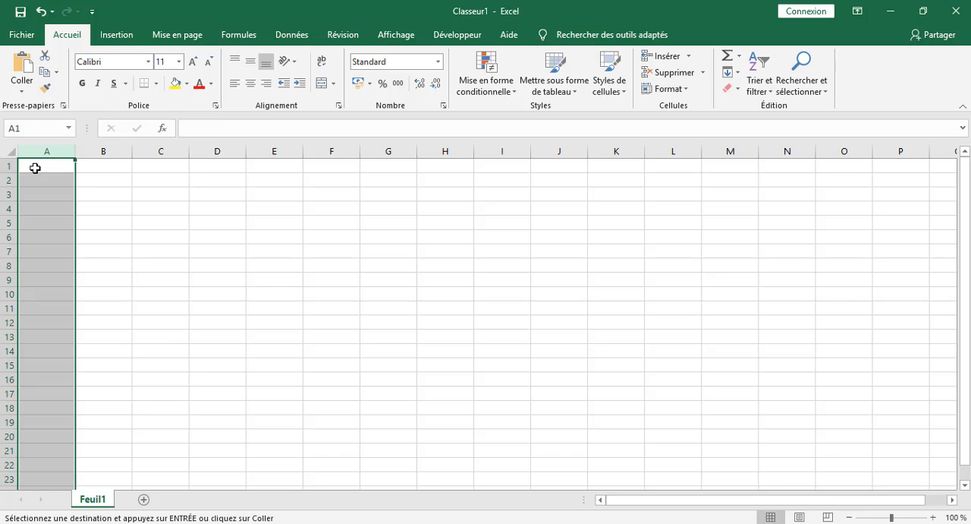
pyautogui.rightClick(36, 164)
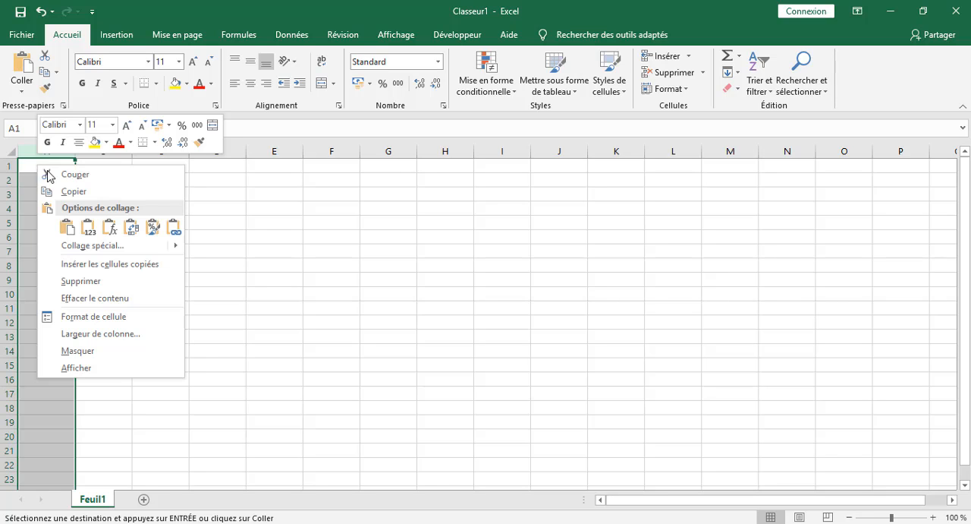
pyautogui.click(69, 225)
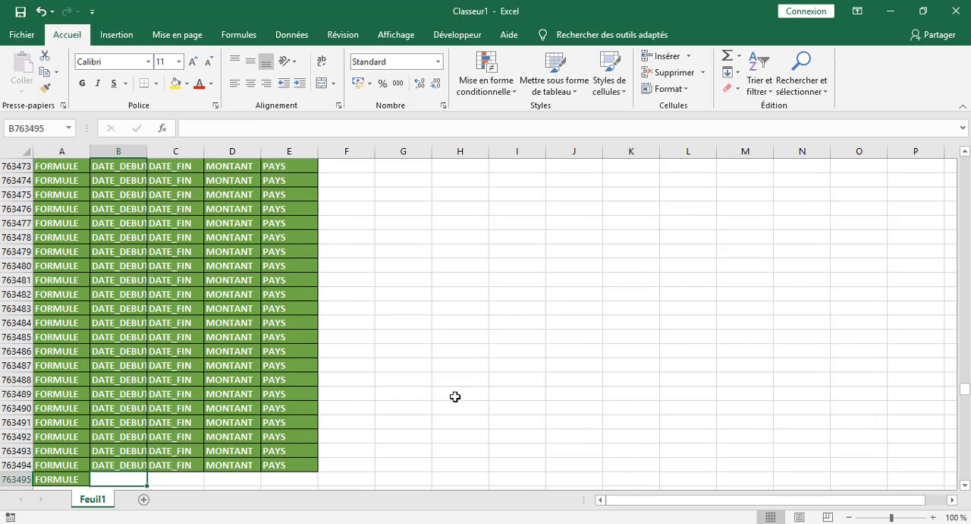
# Select part of the repeated header rows in Classeur1 and undo the full-column paste.
pyautogui.scroll(-11, 455, 396)
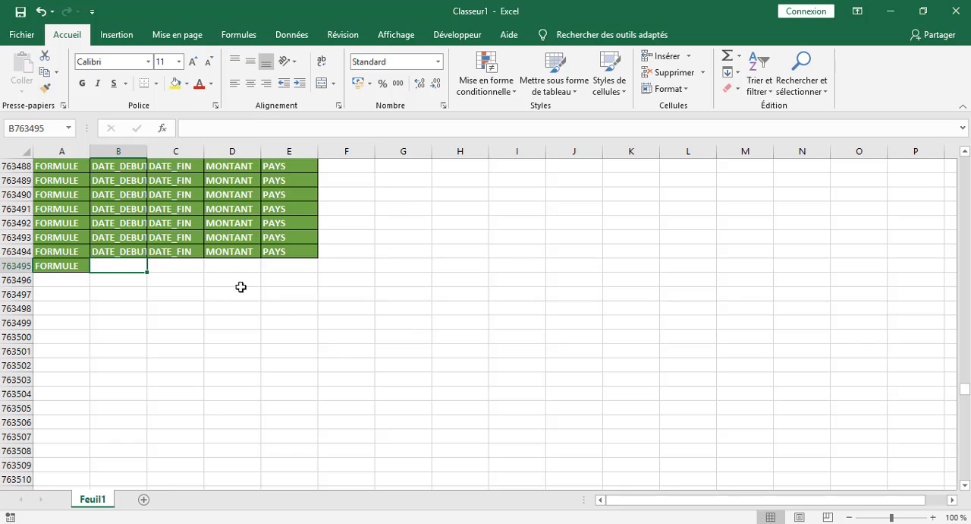
pyautogui.moveTo(330, 263); pyautogui.dragTo(77, 3)
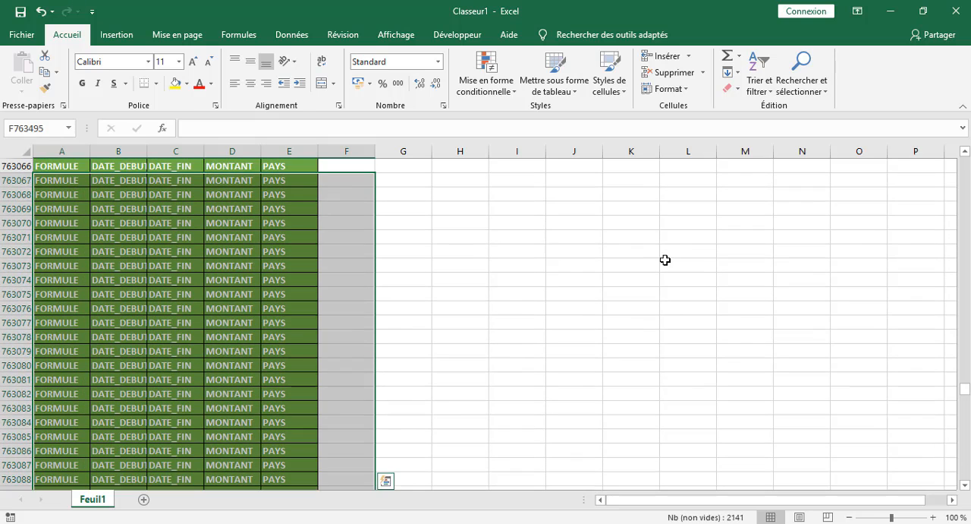
pyautogui.moveTo(666, 261); pyautogui.dragTo(641, 264)
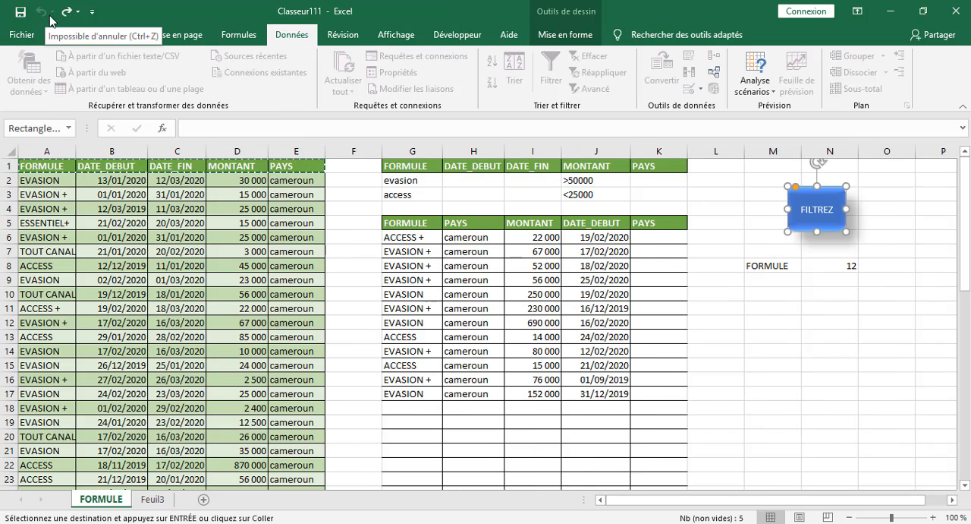
# Copy the FORMULE table's headers, from FORMULE to PAYS in A1:E1, on the FORMULE sheet of Classeur111.
pyautogui.click(38, 180)
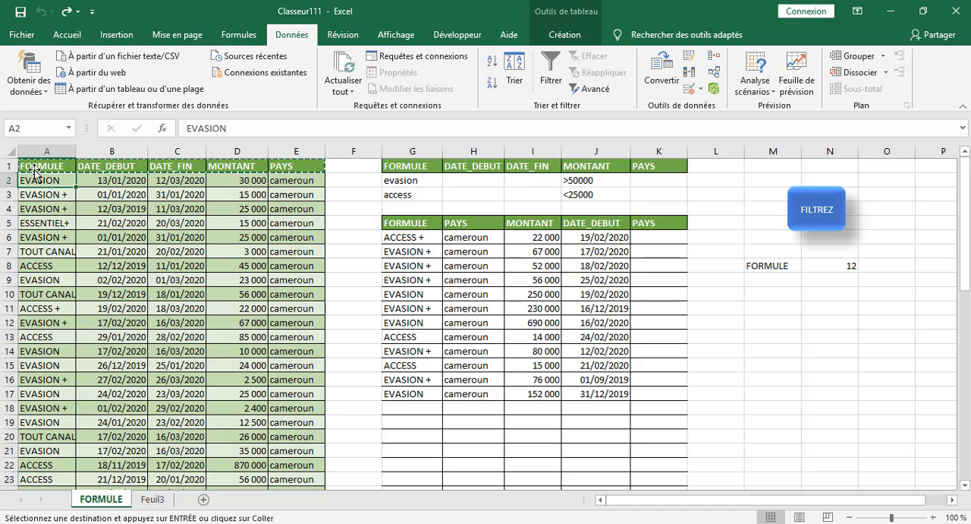
pyautogui.moveTo(34, 169); pyautogui.dragTo(213, 168)
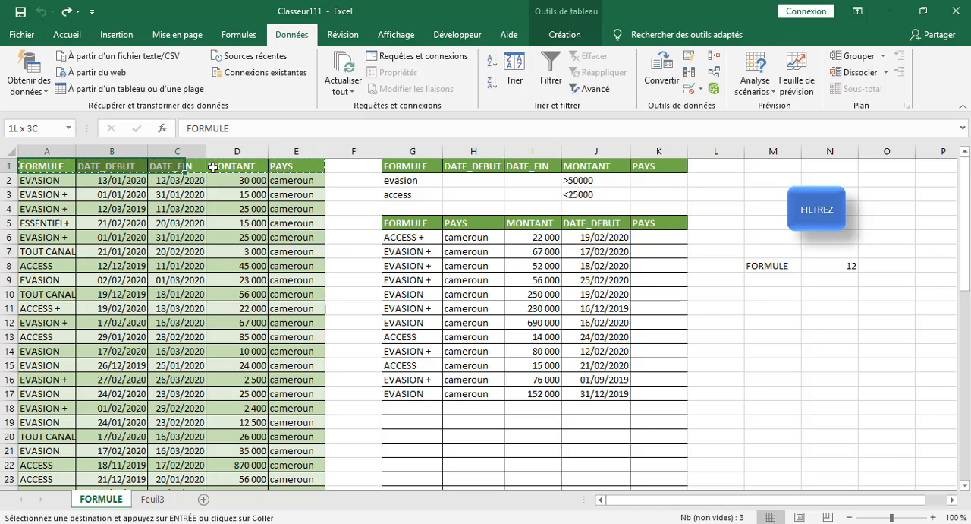
pyautogui.rightClick(65, 168)
pyautogui.click(102, 194)
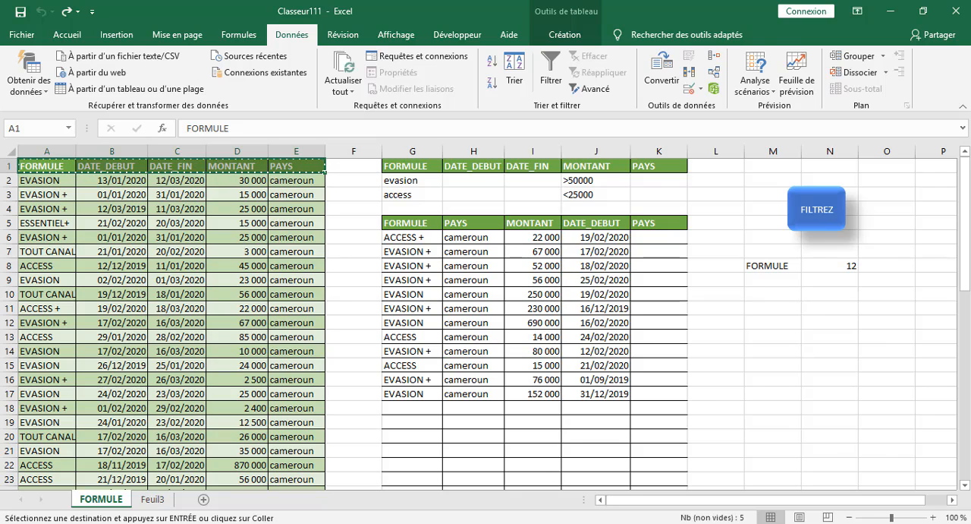
# Paste the copied headers at cell A1 on Feuil1 of the Classeur1 workbook.
pyautogui.click(293, 481)
pyautogui.click(437, 237)
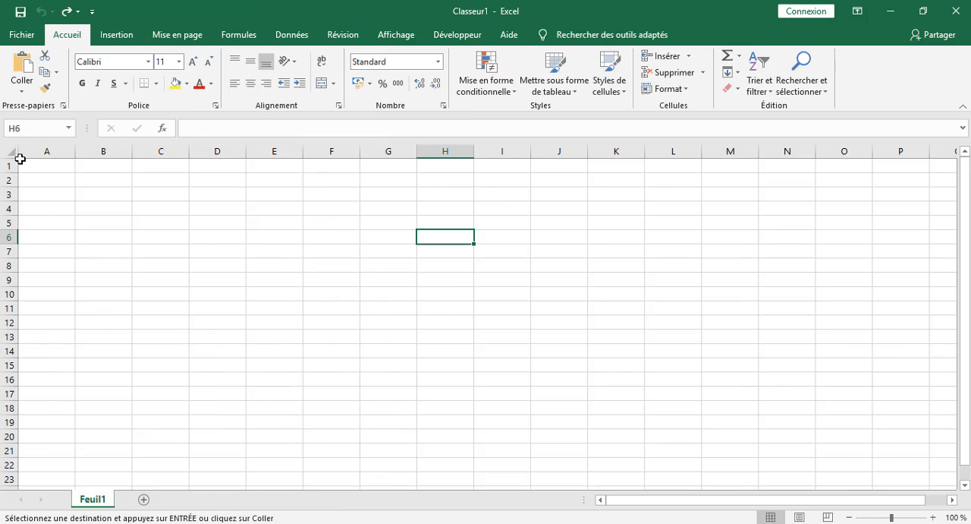
pyautogui.click(30, 162)
pyautogui.rightClick(35, 165)
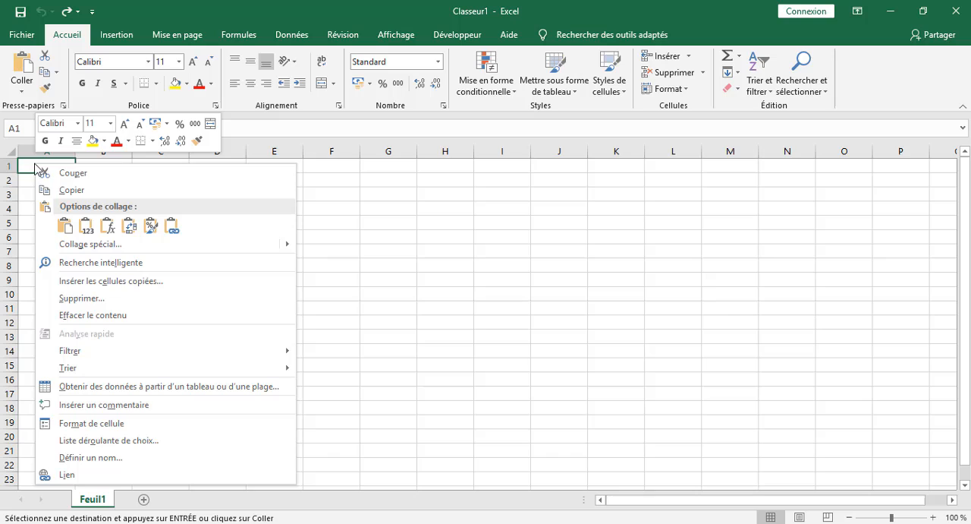
pyautogui.click(67, 222)
pyautogui.click(369, 267)
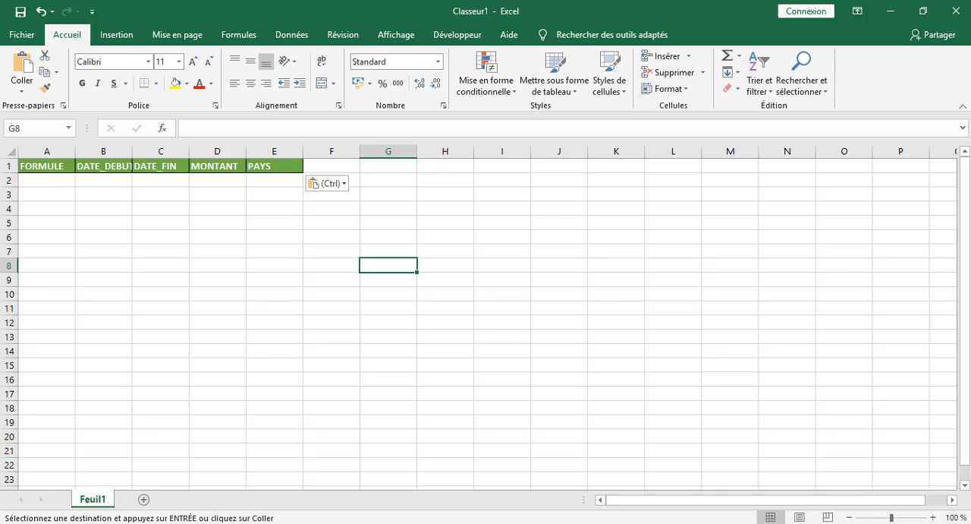
# Return to the FORMULE sheet of Classeur111, cancel copy mode, and start recording a macro stored in Ce classeur.
pyautogui.click(142, 458)
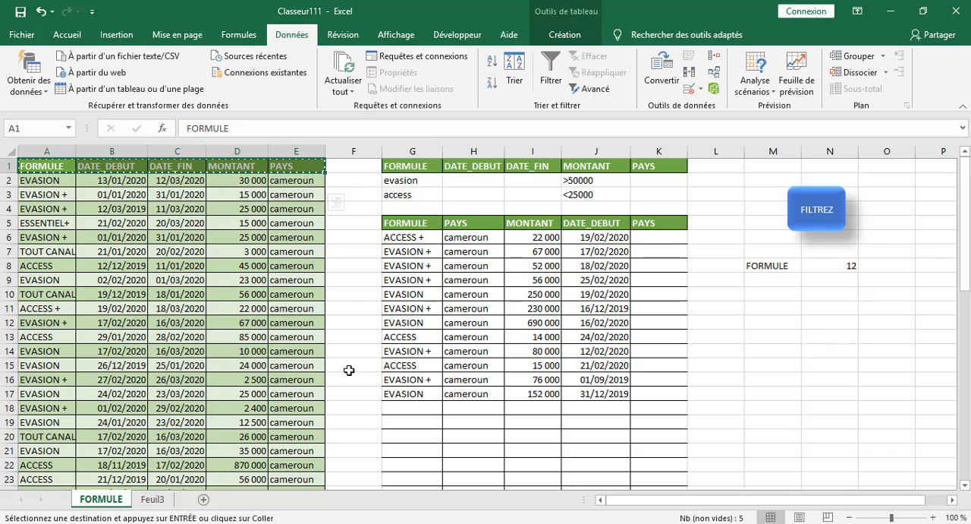
pyautogui.press('Escape')
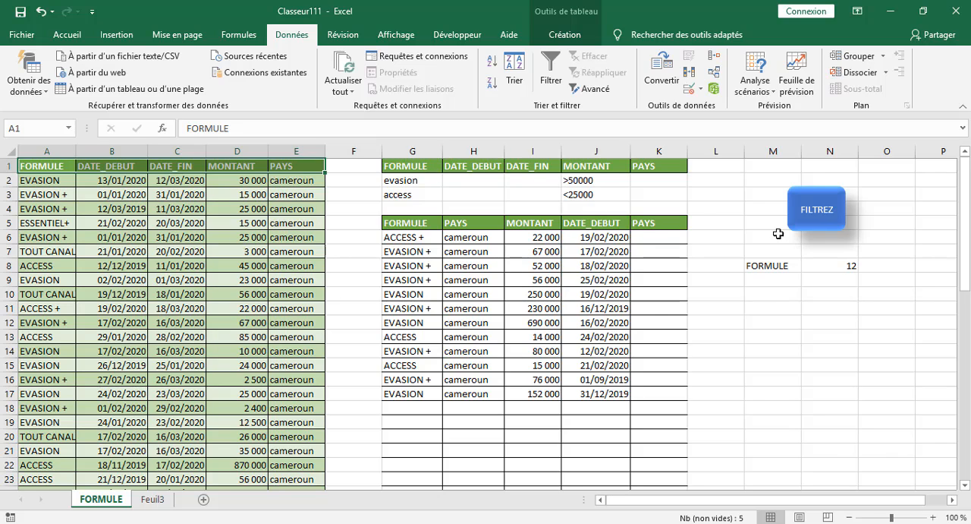
pyautogui.click(772, 363)
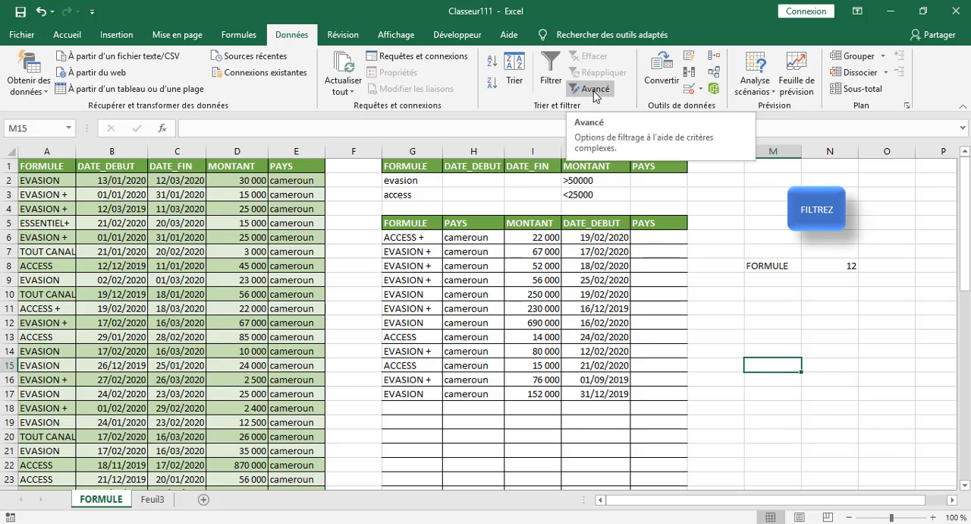
pyautogui.click(462, 35)
pyautogui.click(122, 57)
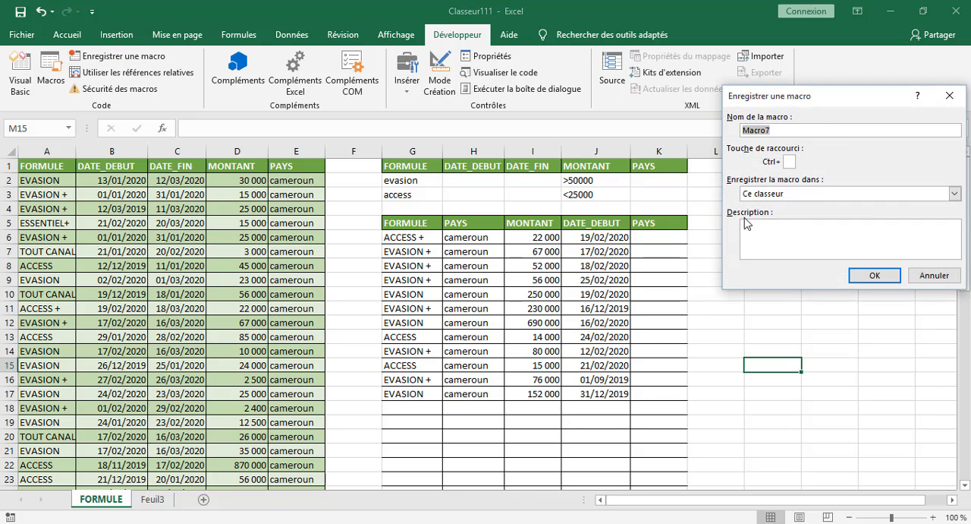
pyautogui.click(873, 275)
# Start an advanced filter that copies to another location, with the whole table Tableau1[#Tout] as its list range.
pyautogui.click(796, 333)
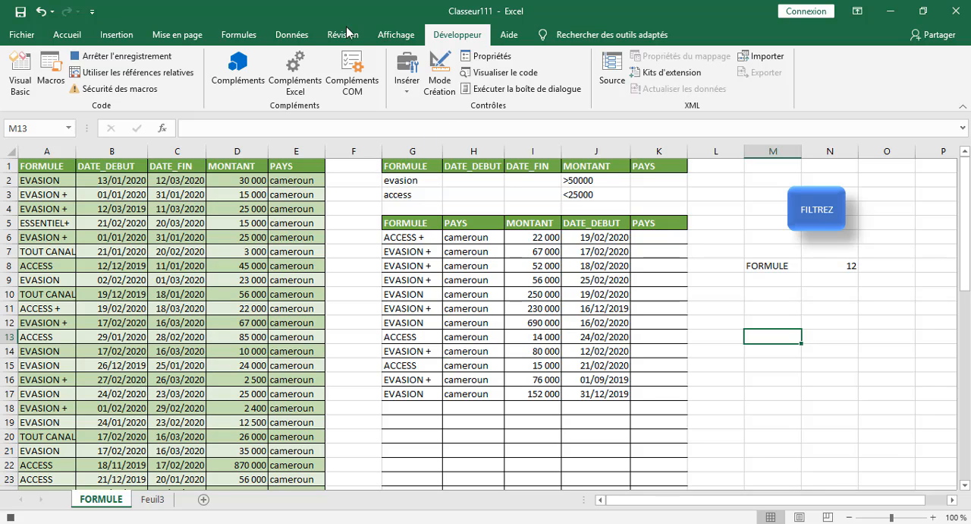
pyautogui.click(284, 36)
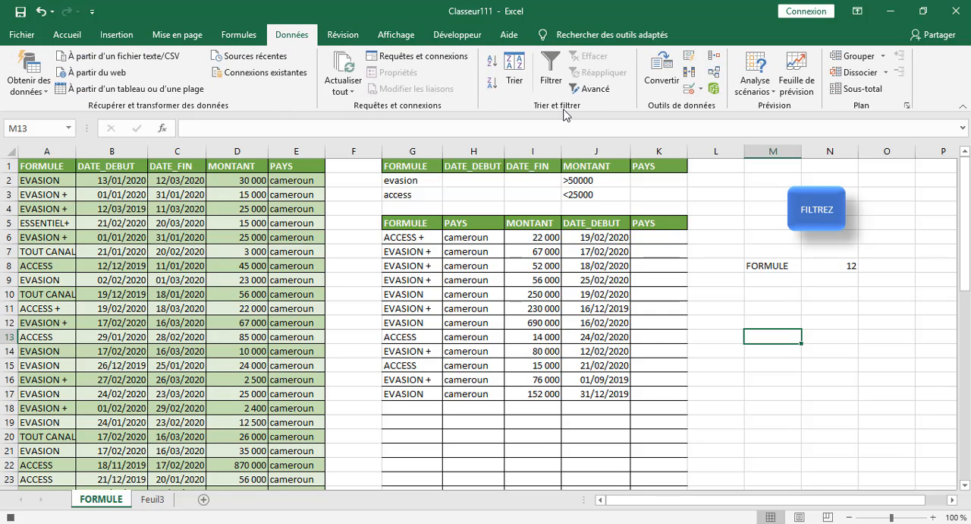
pyautogui.click(595, 89)
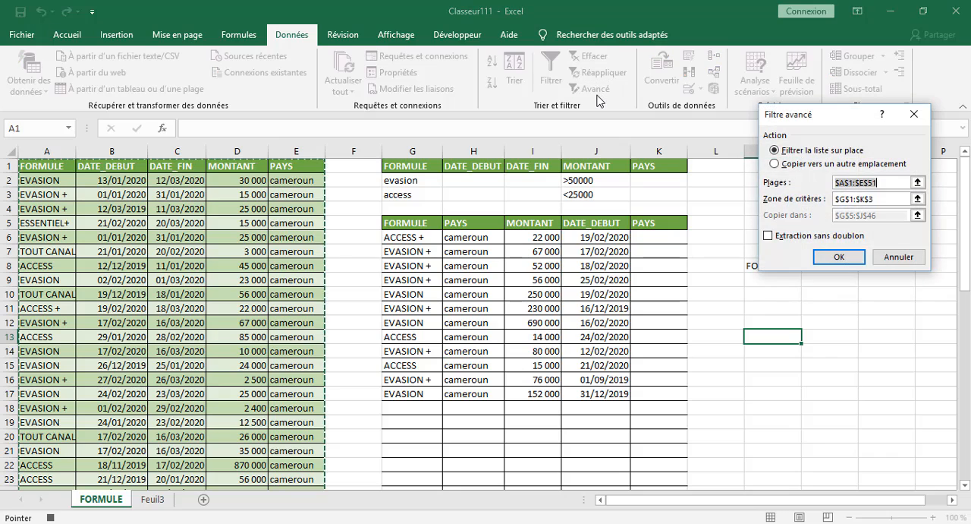
pyautogui.click(824, 164)
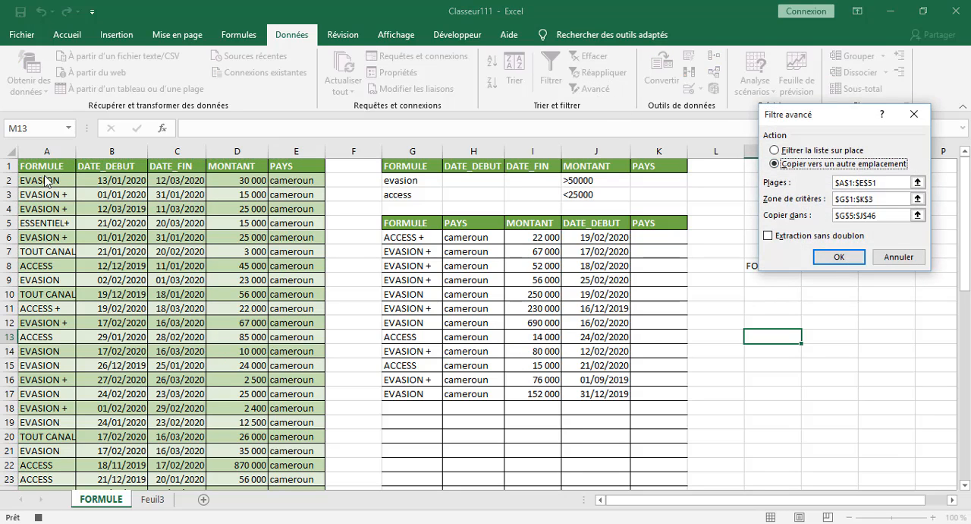
pyautogui.click(885, 183)
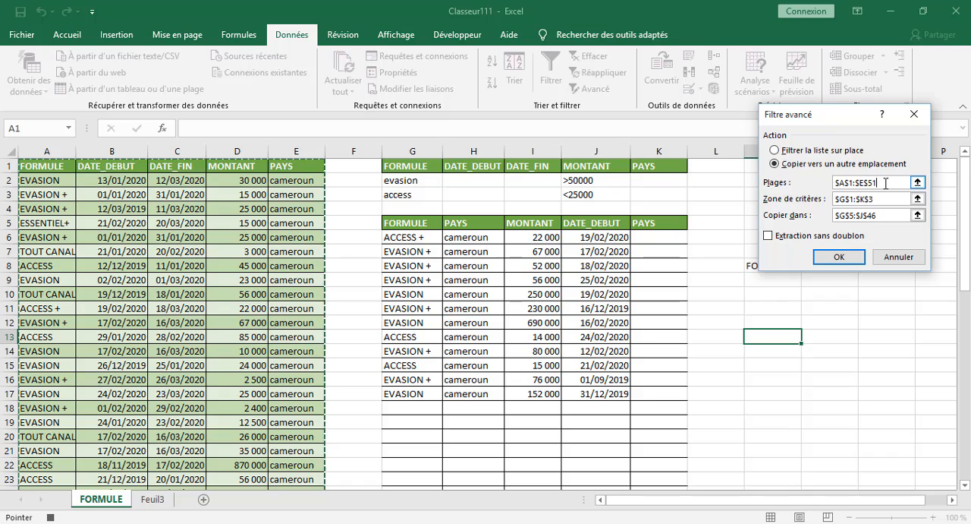
pyautogui.press('BackSpace')
pyautogui.press('BackSpace')
pyautogui.press('BackSpace')
pyautogui.press('BackSpace')
pyautogui.press('BackSpace')
pyautogui.press('BackSpace')
pyautogui.press('BackSpace')
pyautogui.press('BackSpace')
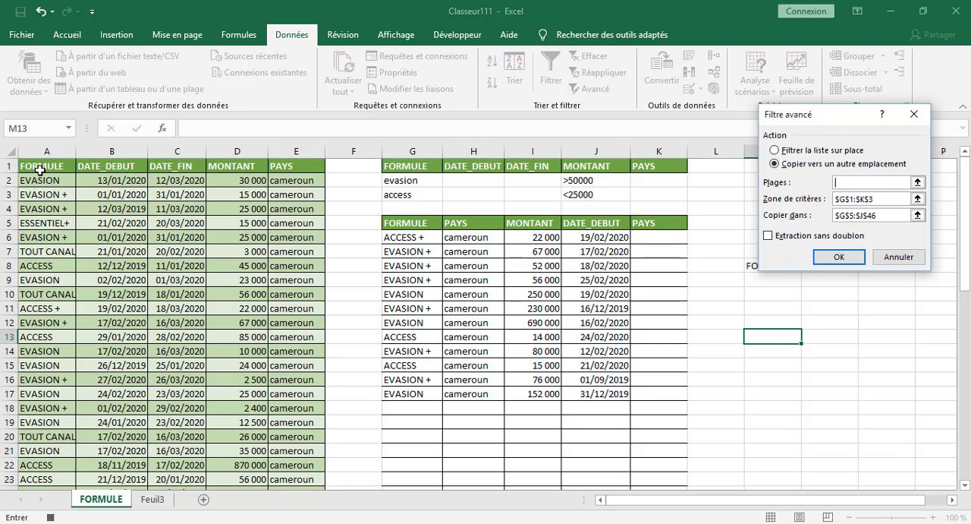
pyautogui.moveTo(40, 170); pyautogui.dragTo(292, 461)
# Set the advanced filter's criteria range to G1:K2 on the FORMULE sheet.
pyautogui.click(882, 199)
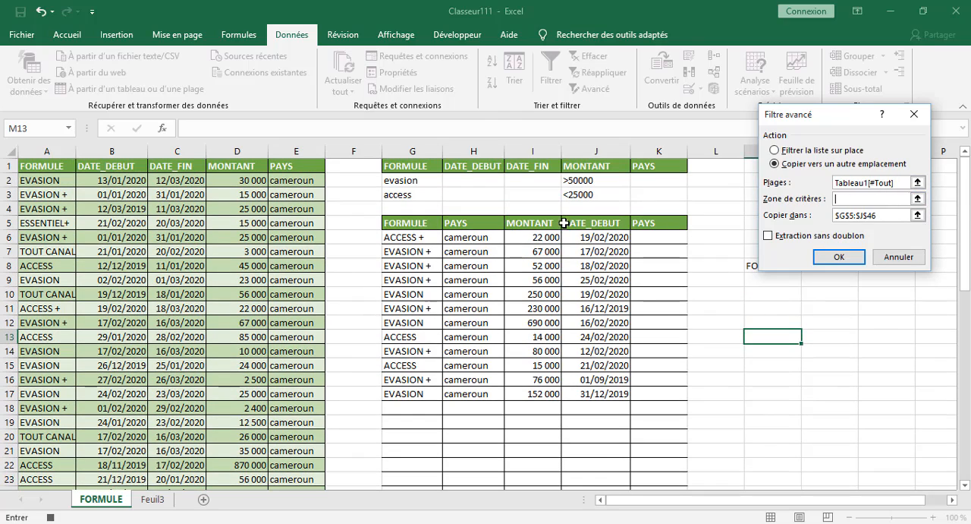
pyautogui.click(407, 166)
pyautogui.moveTo(407, 166); pyautogui.dragTo(684, 189)
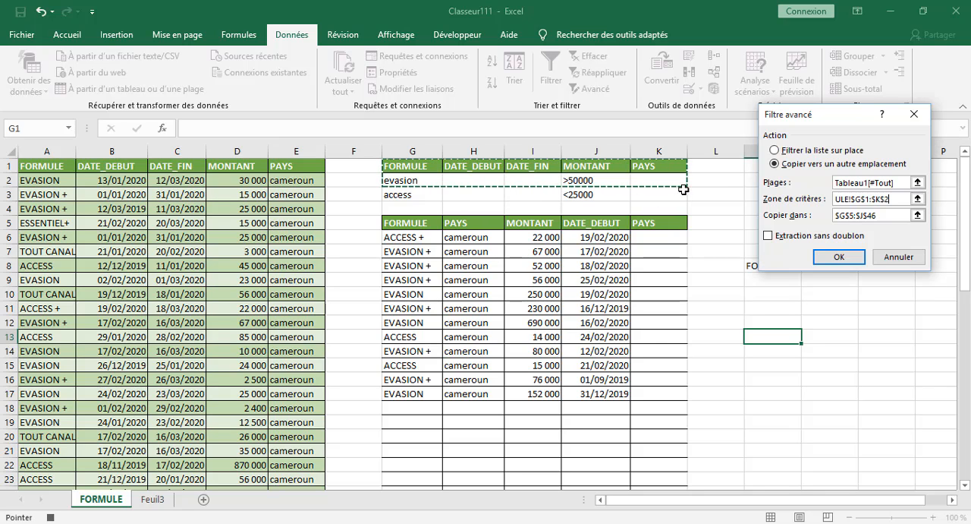
# Try to run the advanced filter with A1:E2 on Feuil1 of Classeur1 as the copy destination.
pyautogui.click(865, 215)
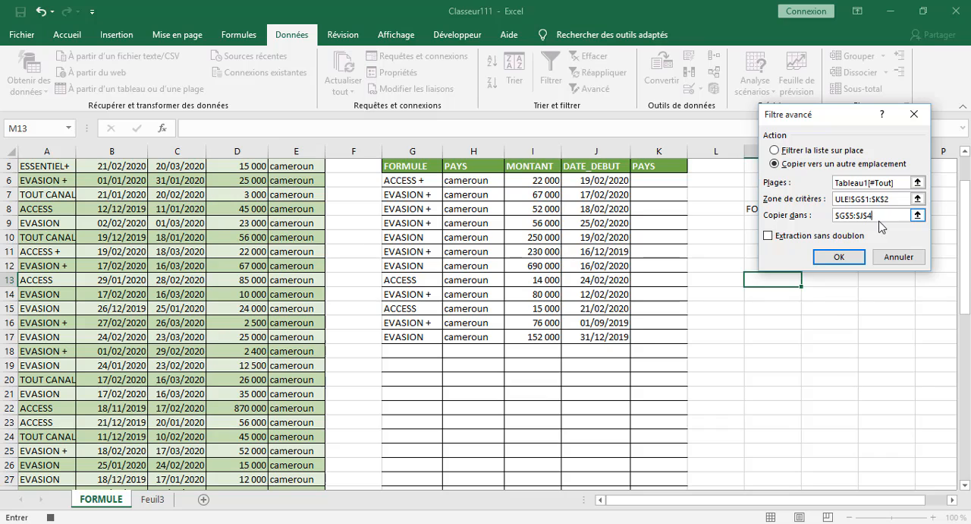
pyautogui.press('BackSpace')
pyautogui.press('BackSpace')
pyautogui.press('BackSpace')
pyautogui.press('BackSpace')
pyautogui.press('BackSpace')
pyautogui.press('BackSpace')
pyautogui.press('BackSpace')
pyautogui.press('BackSpace')
pyautogui.press('BackSpace')
pyautogui.press('BackSpace')
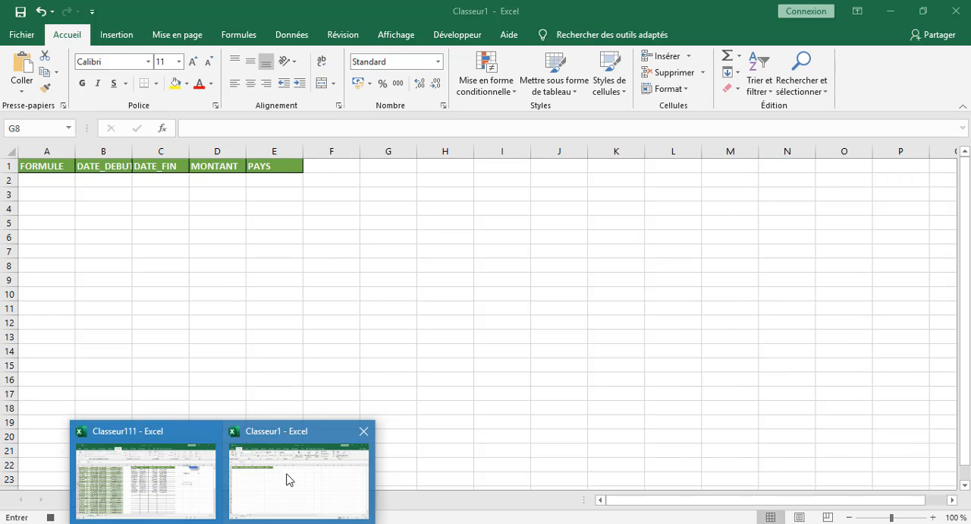
pyautogui.click(288, 479)
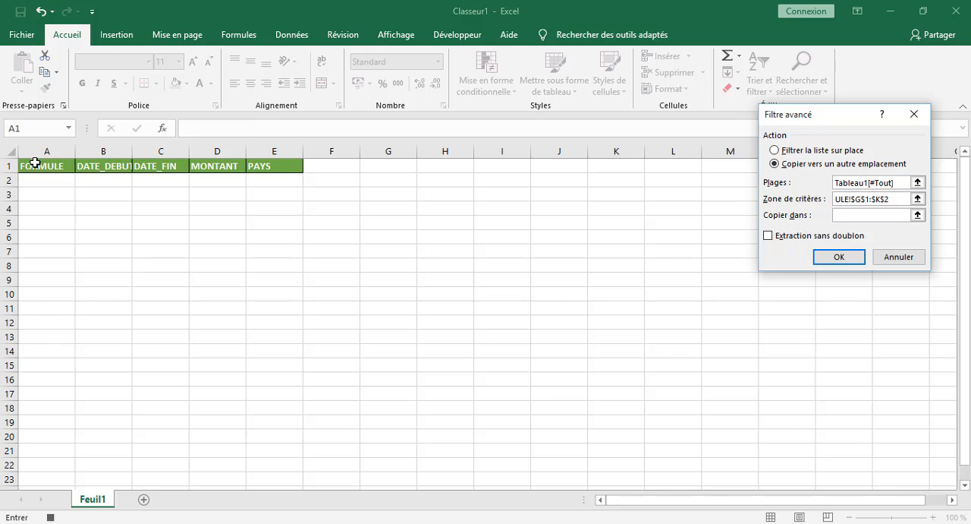
pyautogui.moveTo(35, 166); pyautogui.dragTo(296, 184)
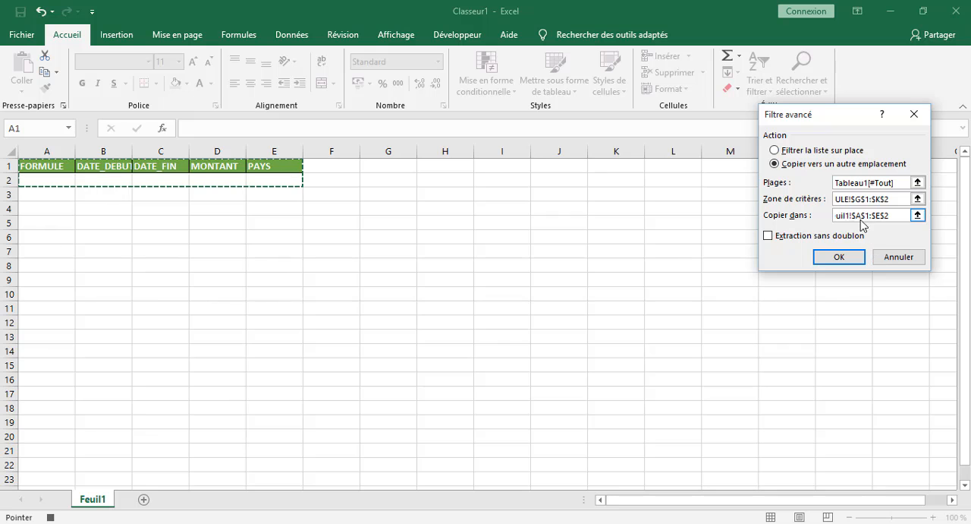
pyautogui.click(839, 257)
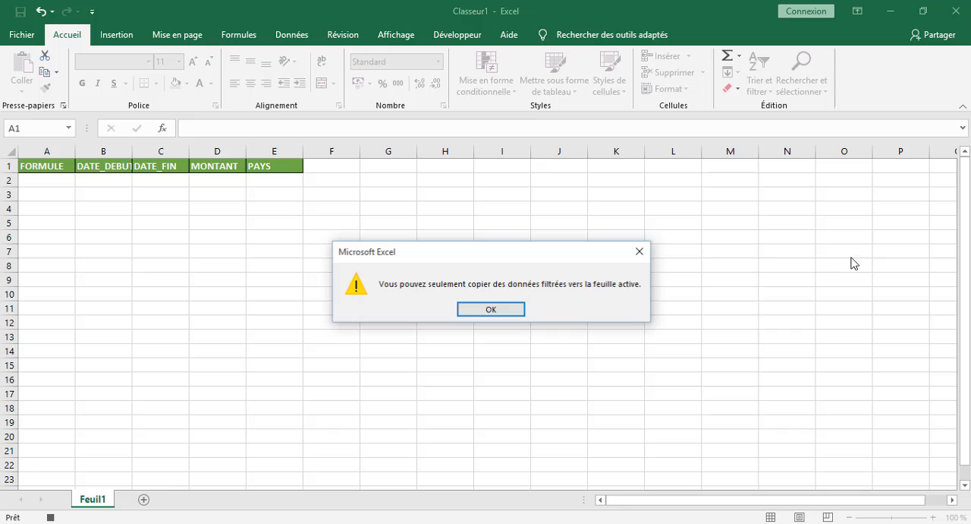
pyautogui.click(489, 311)
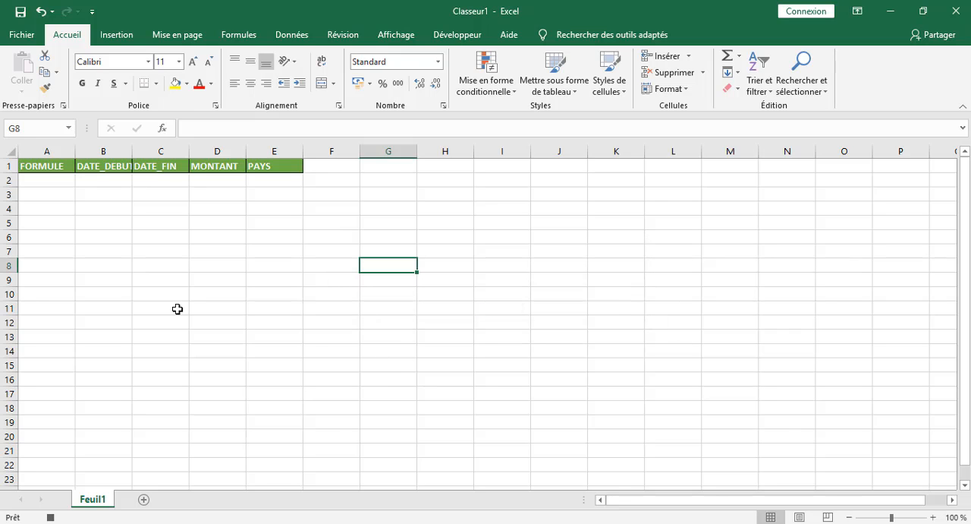
pyautogui.click(200, 272)
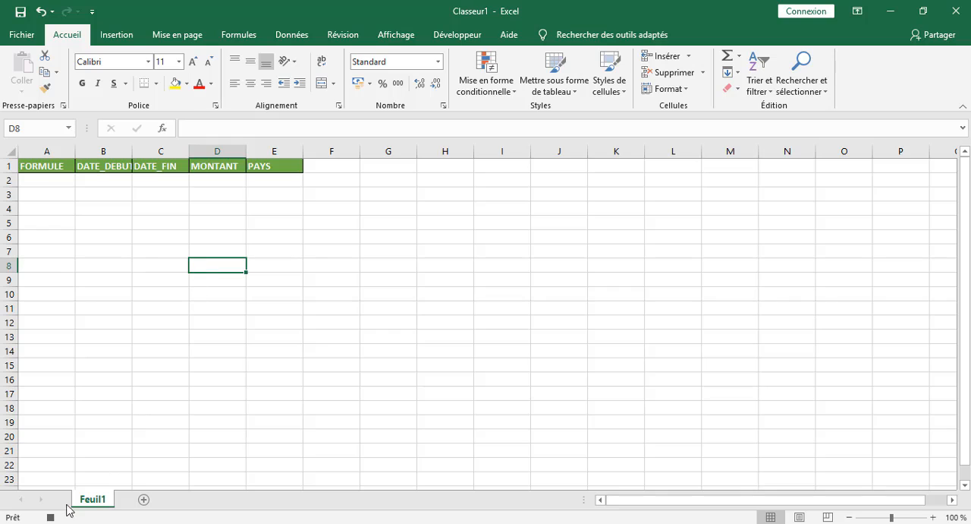
pyautogui.click(176, 209)
pyautogui.click(326, 221)
pyautogui.click(140, 209)
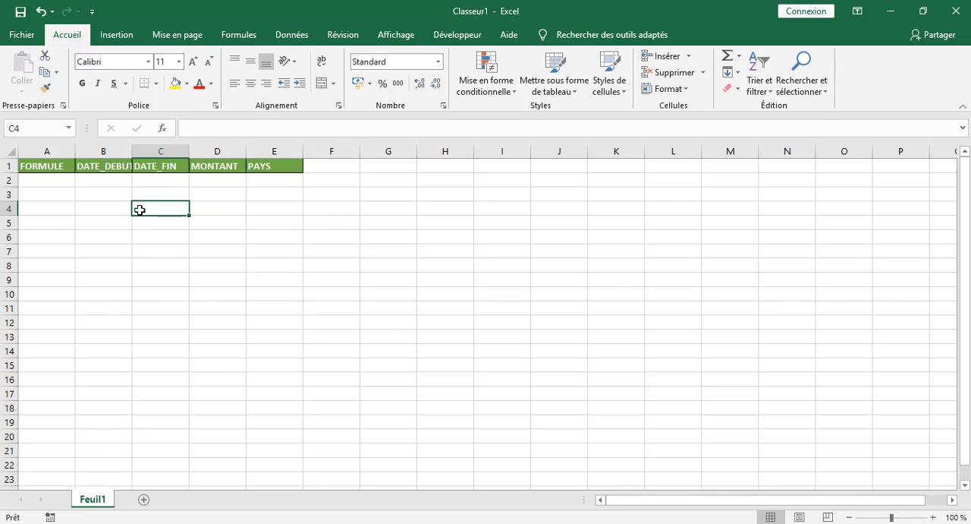
pyautogui.click(117, 193)
pyautogui.click(194, 223)
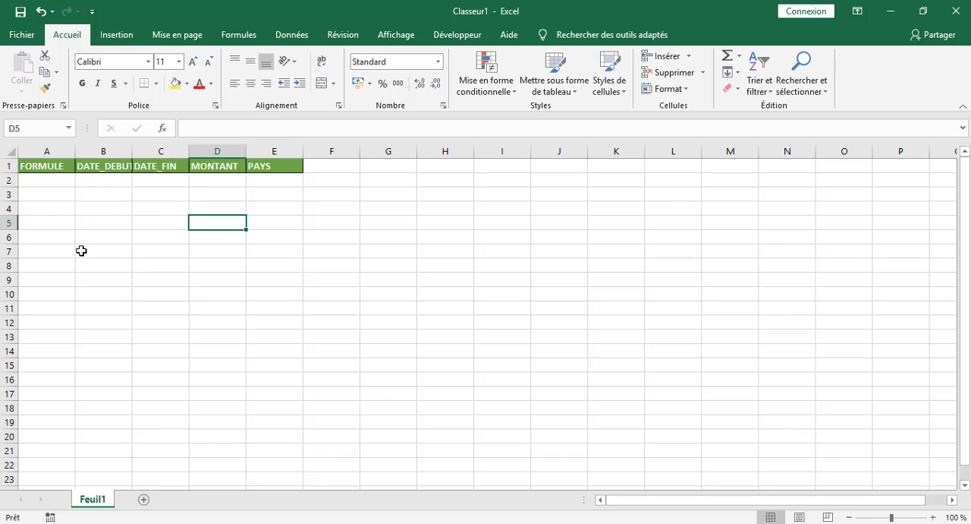
pyautogui.click(95, 208)
pyautogui.click(185, 183)
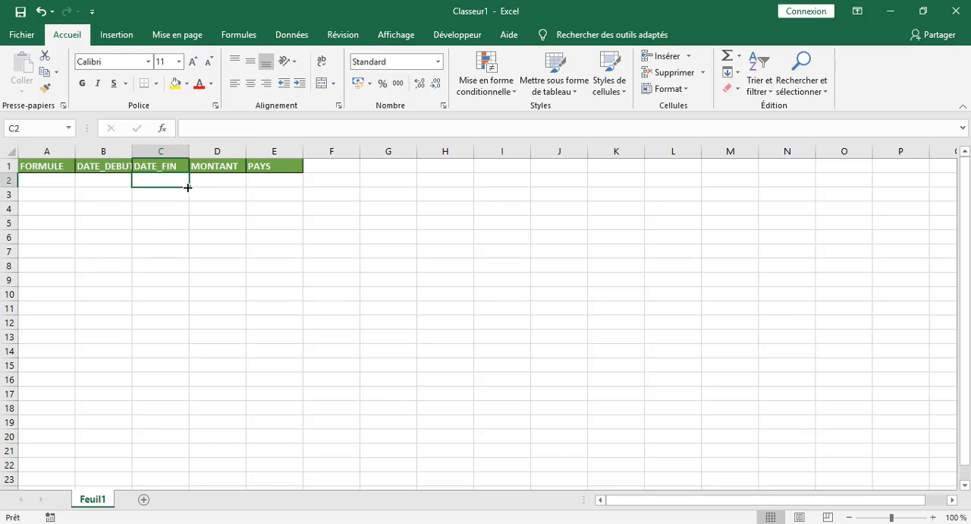
pyautogui.click(331, 221)
pyautogui.click(510, 186)
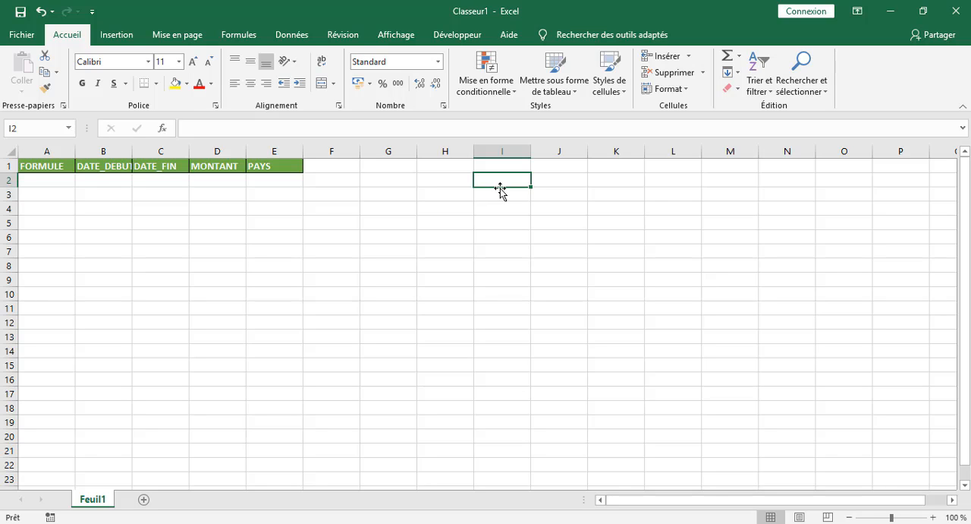
pyautogui.click(370, 196)
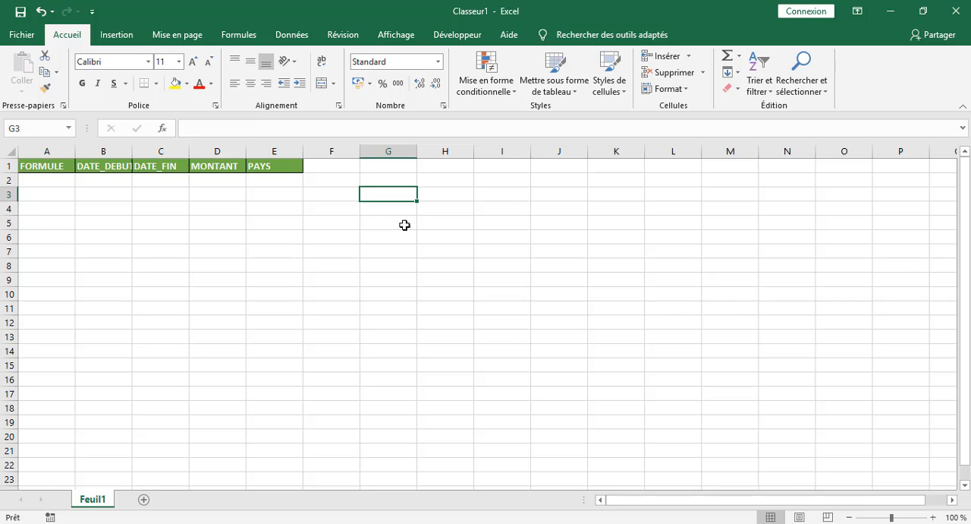
# Start recording Macro8 from Classeur1, stored in Ce classeur.
pyautogui.click(452, 36)
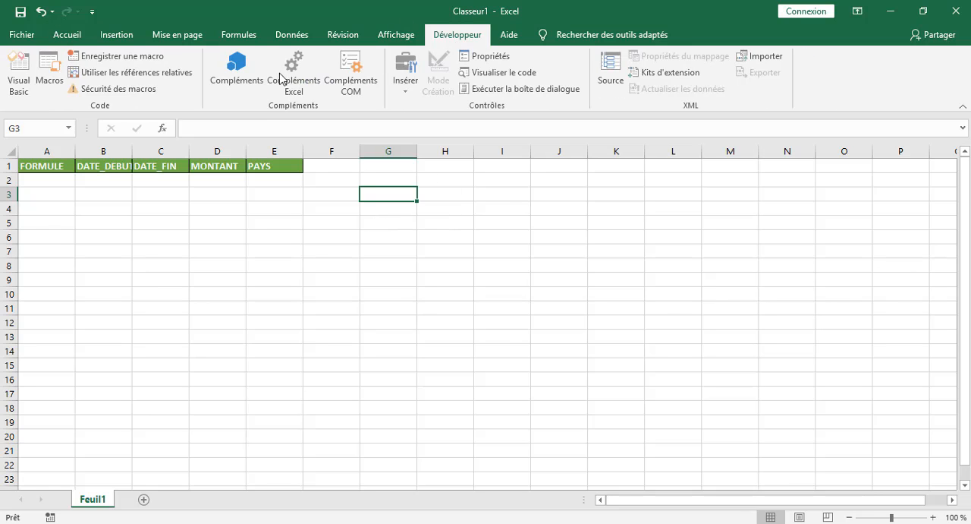
pyautogui.click(101, 59)
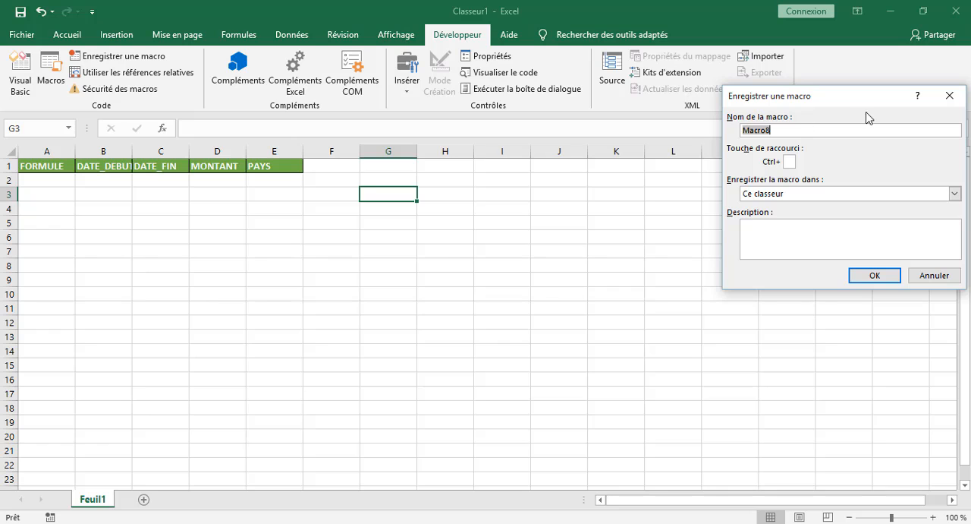
pyautogui.click(873, 275)
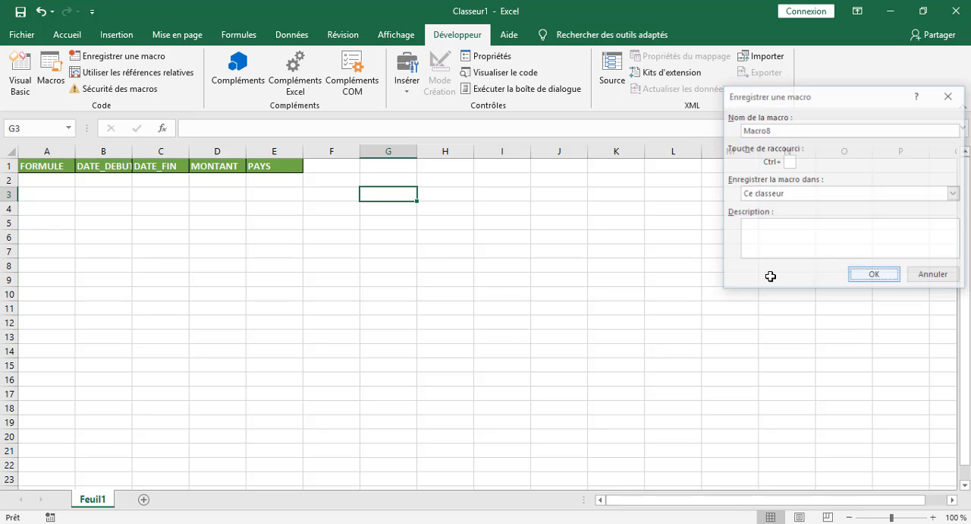
# Start an advanced filter from Feuil1 of Classeur1 that copies the results to another location.
pyautogui.click(292, 35)
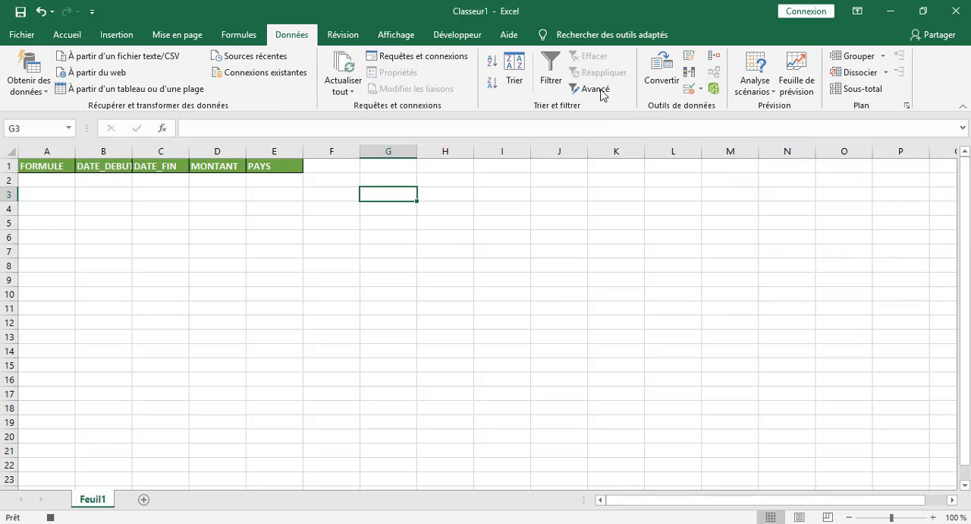
pyautogui.click(595, 89)
pyautogui.click(774, 163)
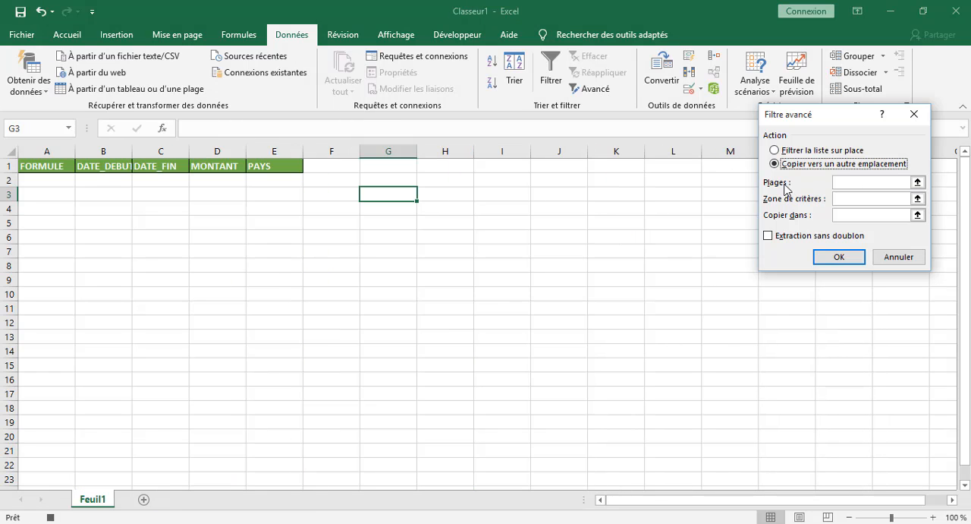
# Set the list range to the whole table Tableau1[#Tout] on the FORMULE sheet of Classeur111.
pyautogui.click(843, 184)
pyautogui.click(869, 198)
pyautogui.click(868, 182)
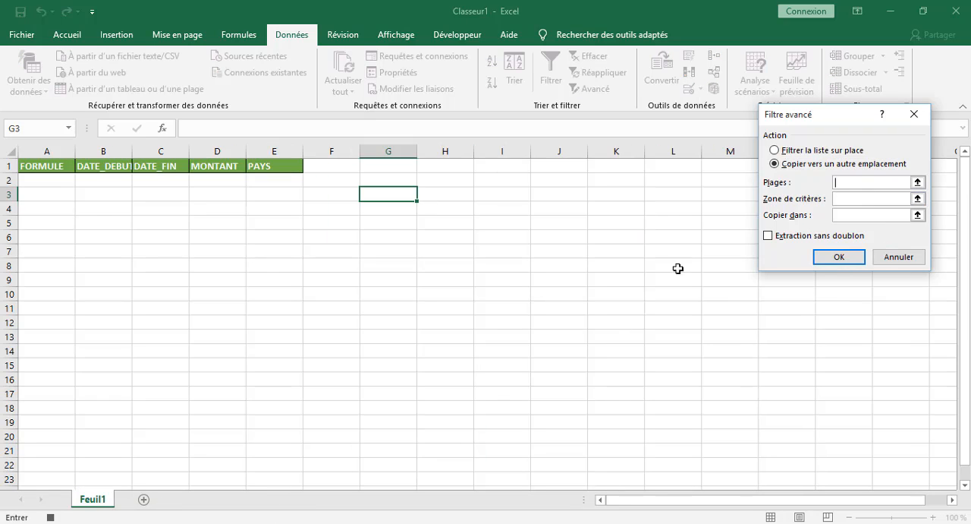
pyautogui.moveTo(248, 523)
pyautogui.click(149, 488)
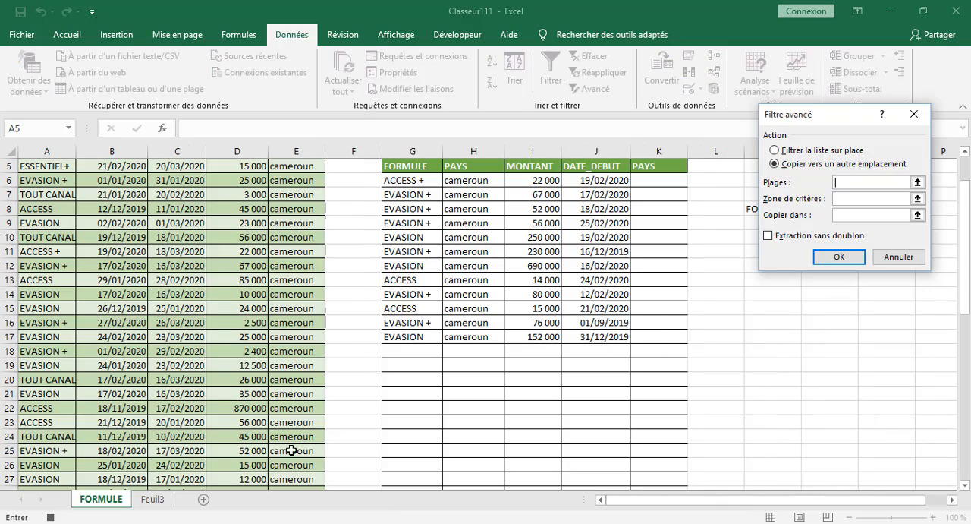
pyautogui.scroll(2, 125, 277)
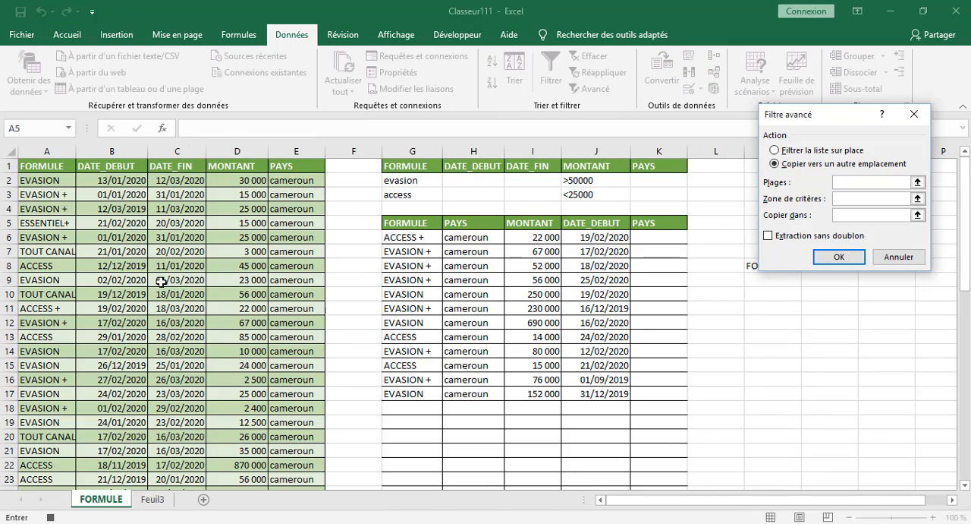
pyautogui.click(37, 166)
pyautogui.moveTo(60, 176); pyautogui.dragTo(309, 420)
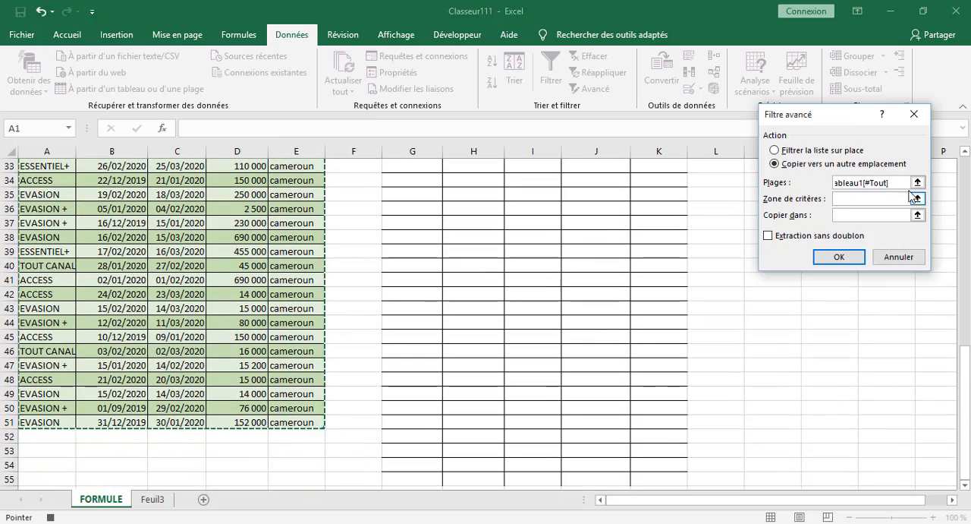
# Set the criteria range to G1:K2 on the FORMULE sheet of Classeur111.
pyautogui.click(865, 199)
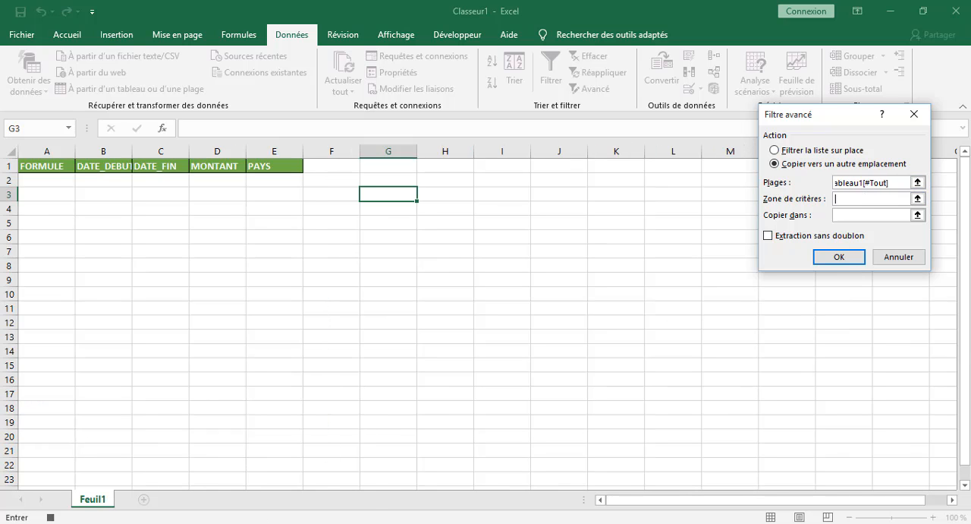
pyautogui.click(155, 490)
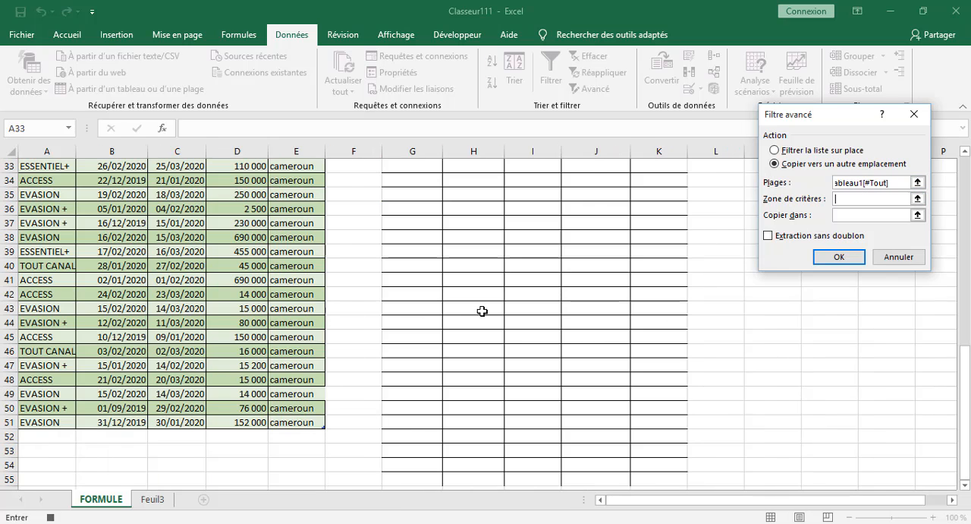
pyautogui.scroll(3, 472, 304)
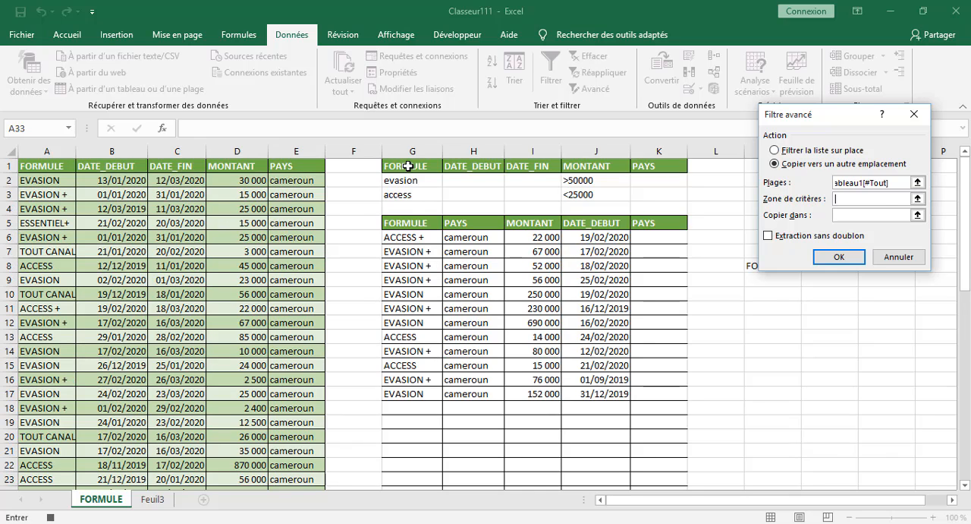
pyautogui.moveTo(409, 166); pyautogui.dragTo(646, 182)
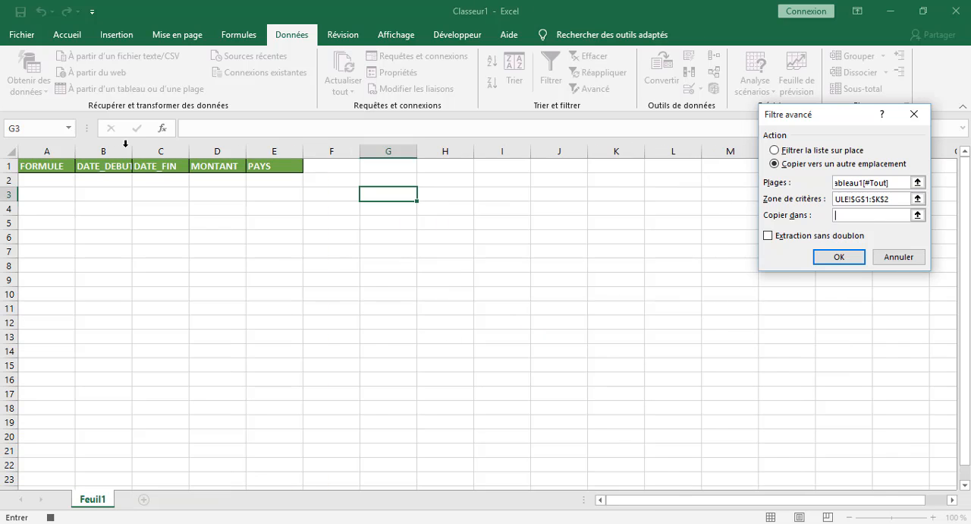
# Set the copy destination to A1:E2 on Feuil1 of Classeur1, run the filter and accept overwriting the data below.
pyautogui.moveTo(48, 159); pyautogui.dragTo(311, 190)
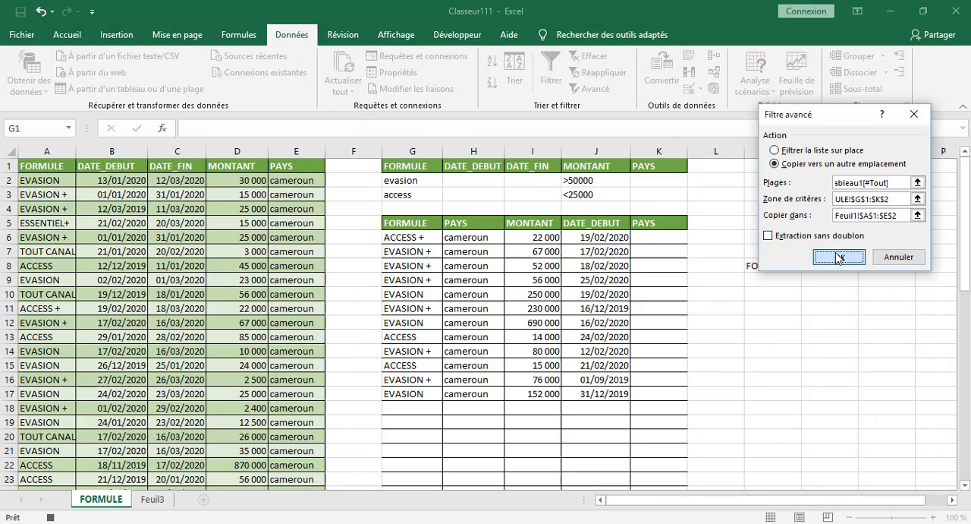
pyautogui.click(839, 255)
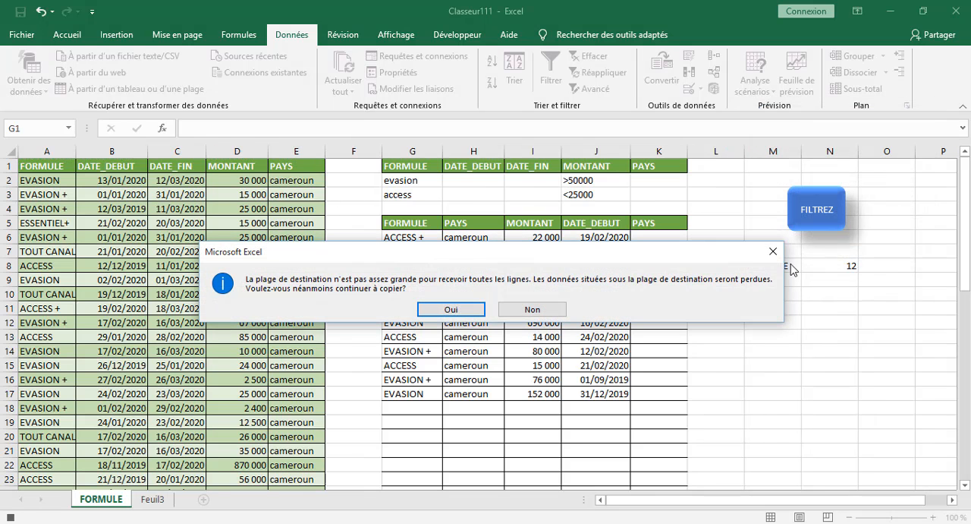
pyautogui.click(450, 310)
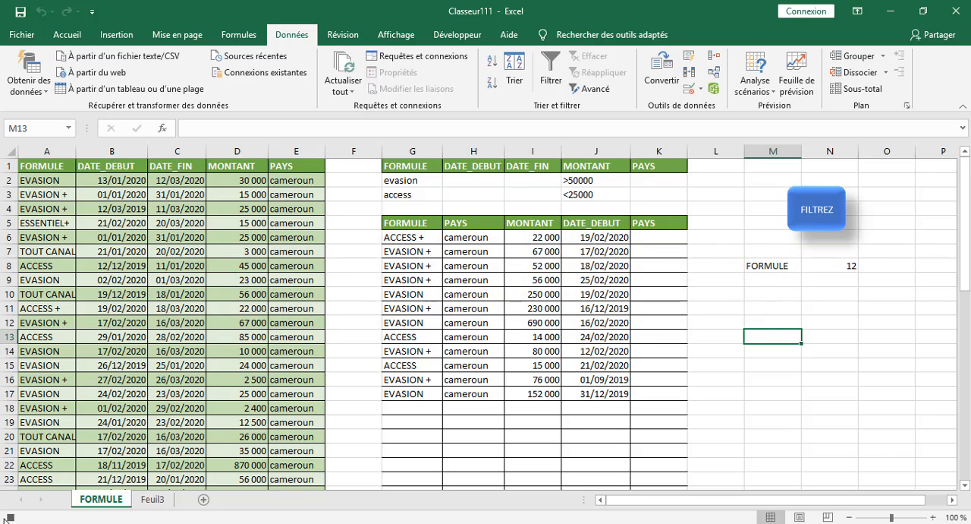
# Go to cell F1 on Feuil3 of Classeur111 and stop the macro recording.
pyautogui.click(154, 499)
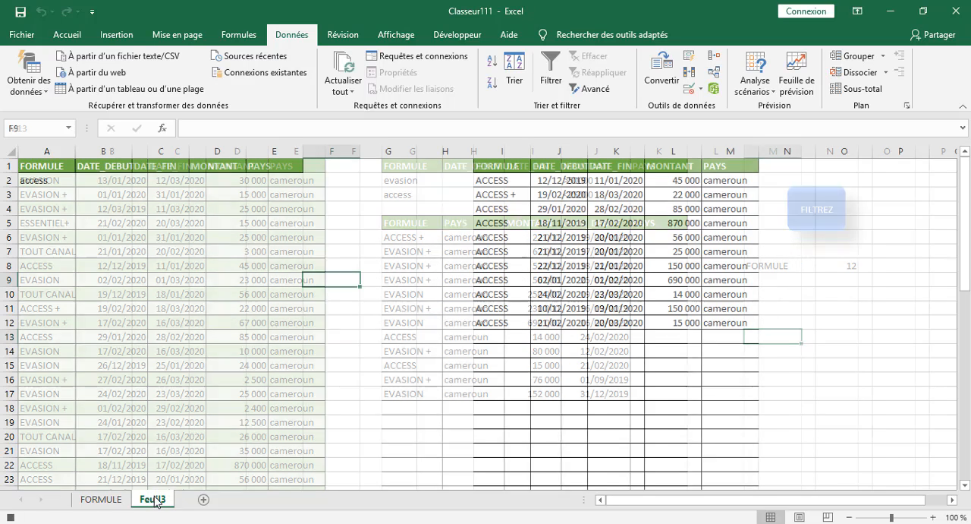
pyautogui.click(346, 174)
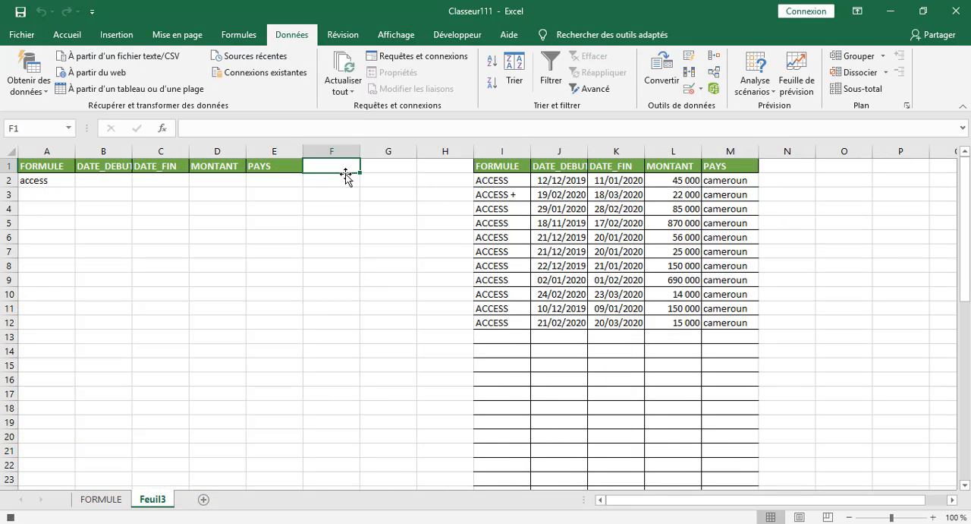
pyautogui.click(11, 519)
pyautogui.click(226, 322)
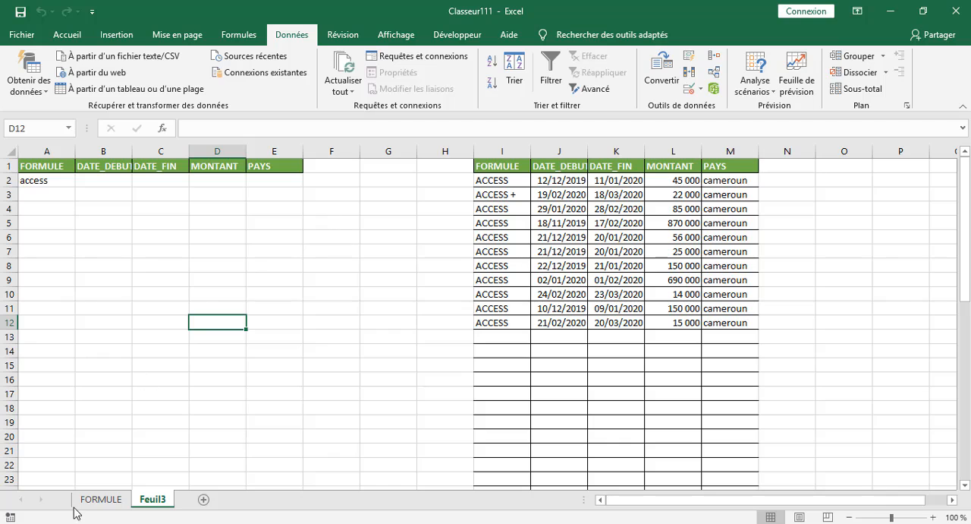
pyautogui.moveTo(222, 523)
pyautogui.click(321, 234)
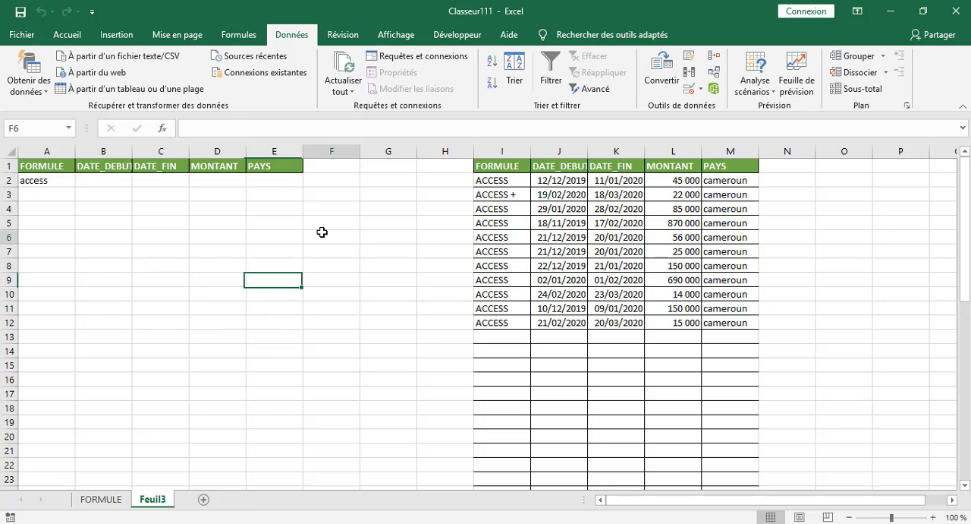
pyautogui.click(378, 204)
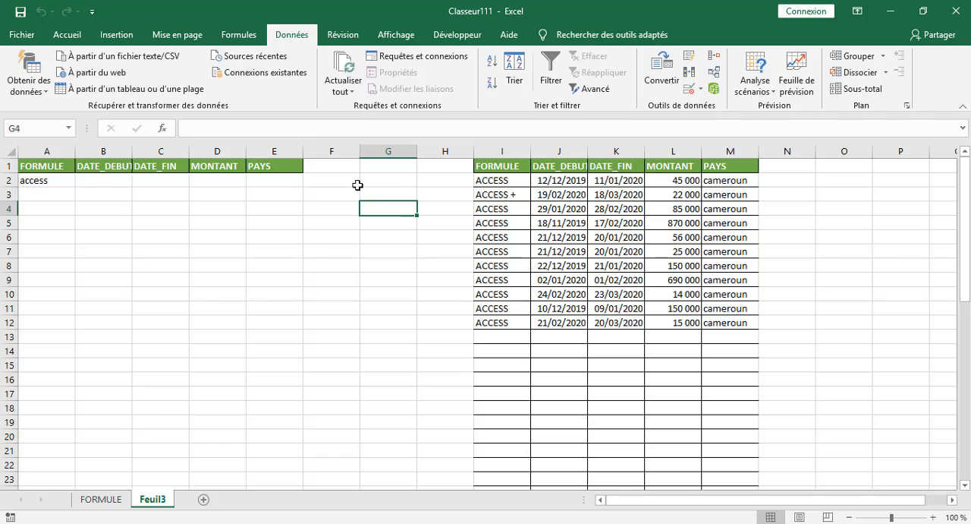
pyautogui.click(357, 183)
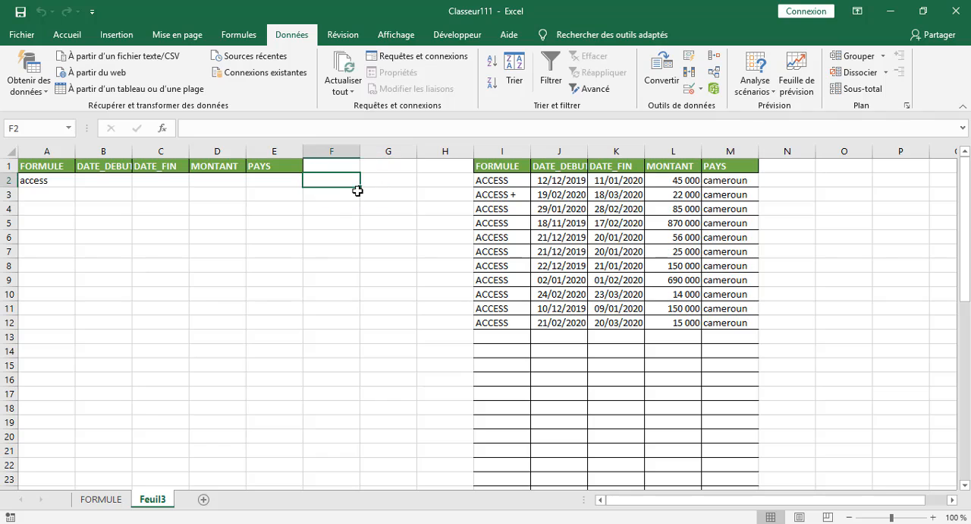
# Draw a small rounded rectangle on Feuil3 between the criteria headers and the extracted table, around G2:G5.
pyautogui.click(100, 34)
pyautogui.click(206, 96)
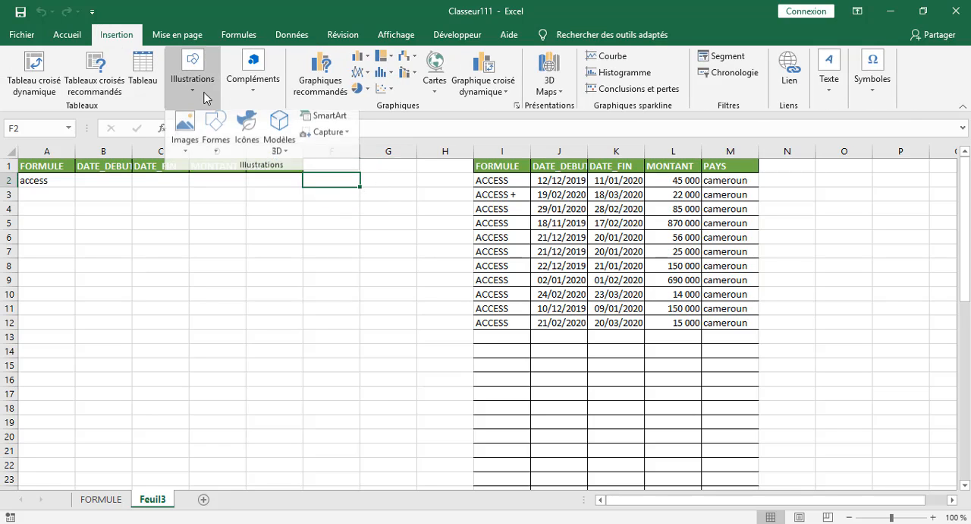
pyautogui.click(216, 137)
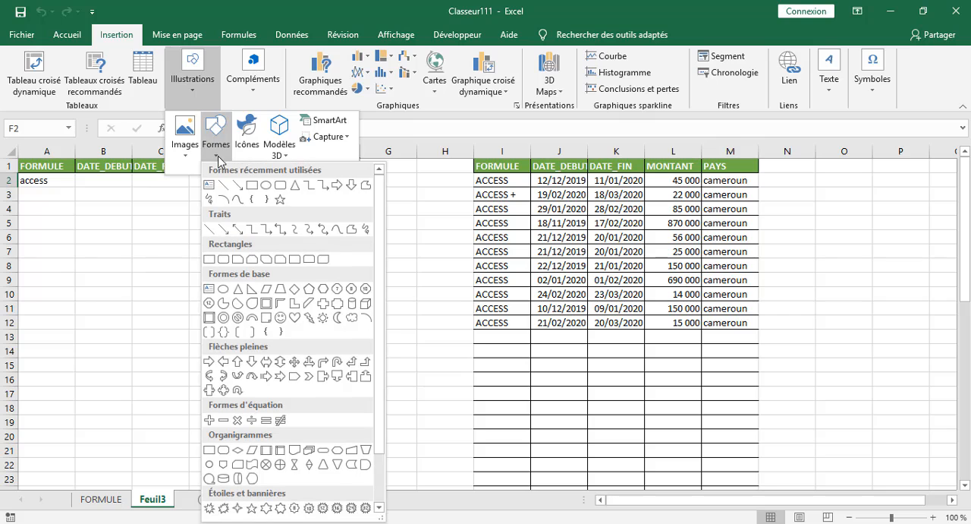
pyautogui.click(285, 186)
pyautogui.moveTo(349, 182); pyautogui.dragTo(409, 218)
pyautogui.click(369, 281)
# Assign the macro Classeur1!Macro8 to the rounded rectangle on Feuil3 and deselect the shape.
pyautogui.rightClick(376, 190)
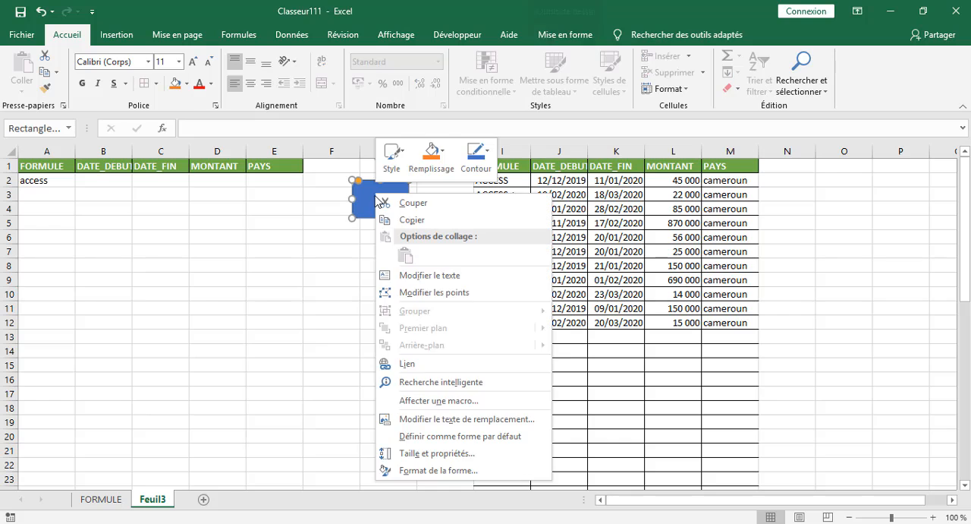
pyautogui.click(419, 400)
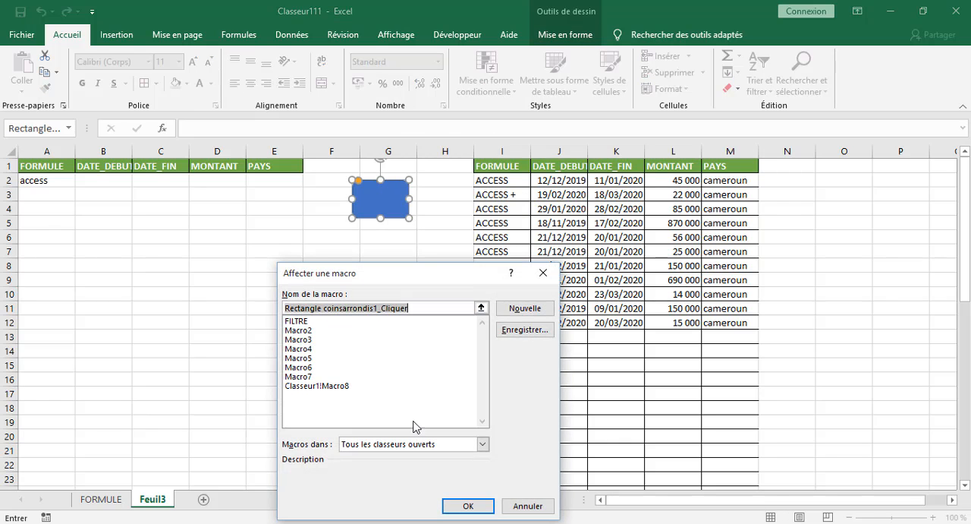
pyautogui.click(320, 387)
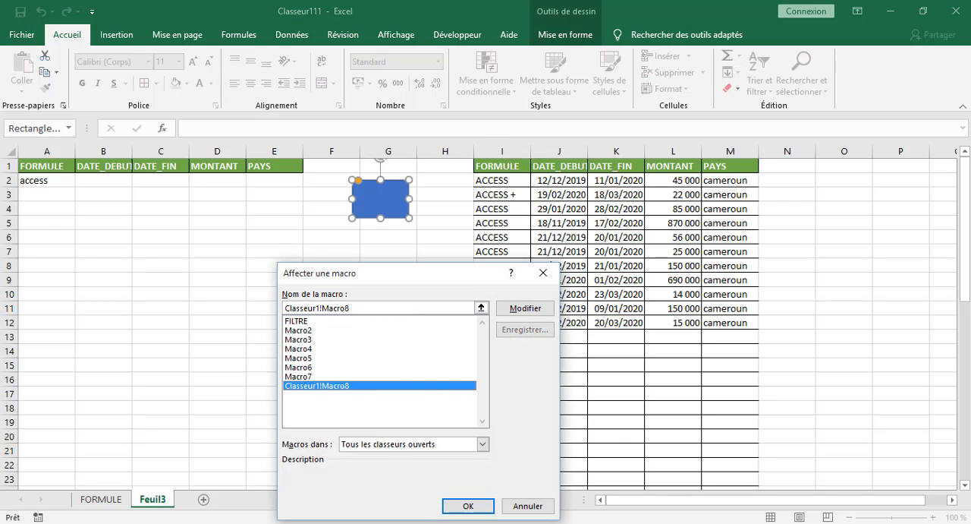
pyautogui.click(465, 506)
pyautogui.click(354, 320)
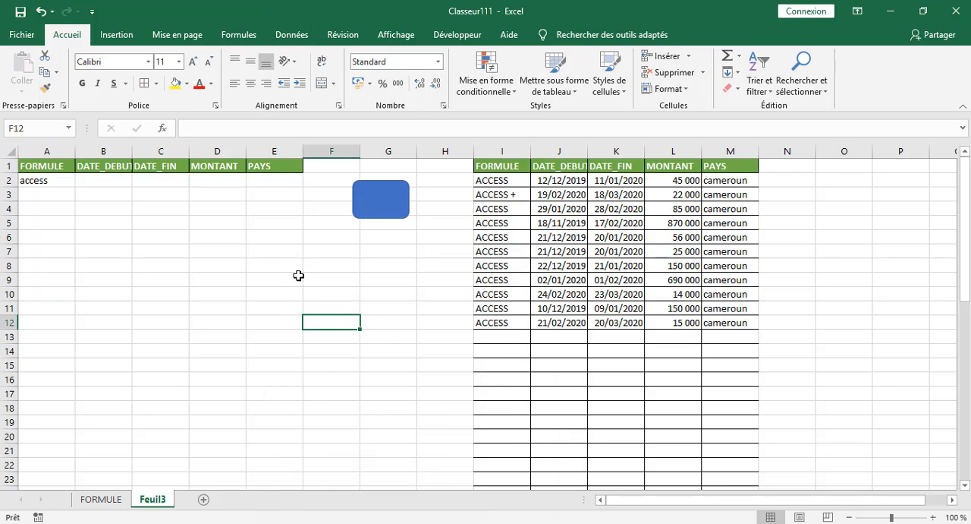
# Enter essenciel as the FORMULE criterion in A2 on Feuil3, run the rounded rectangle's macro and accept overwriting the data below.
pyautogui.click(50, 181)
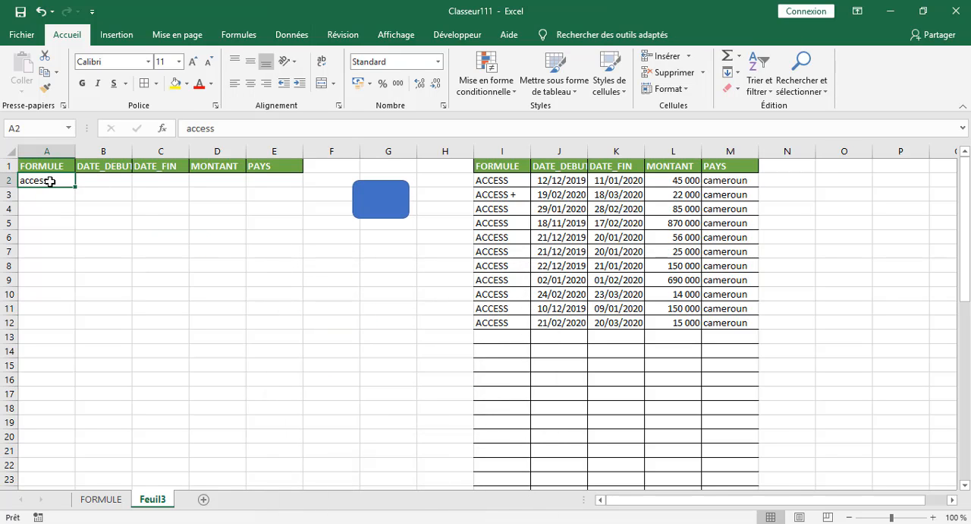
pyautogui.write('esse')
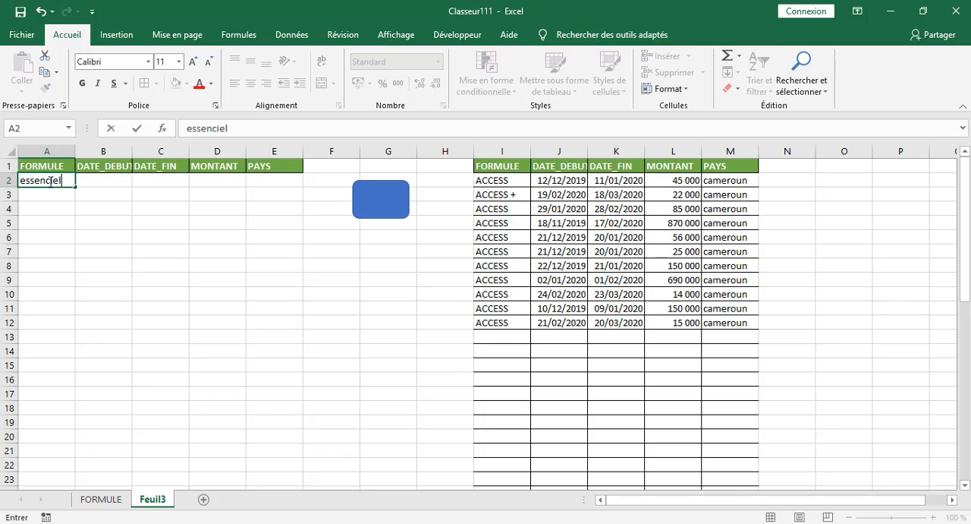
pyautogui.write('nciel')
pyautogui.click(161, 265)
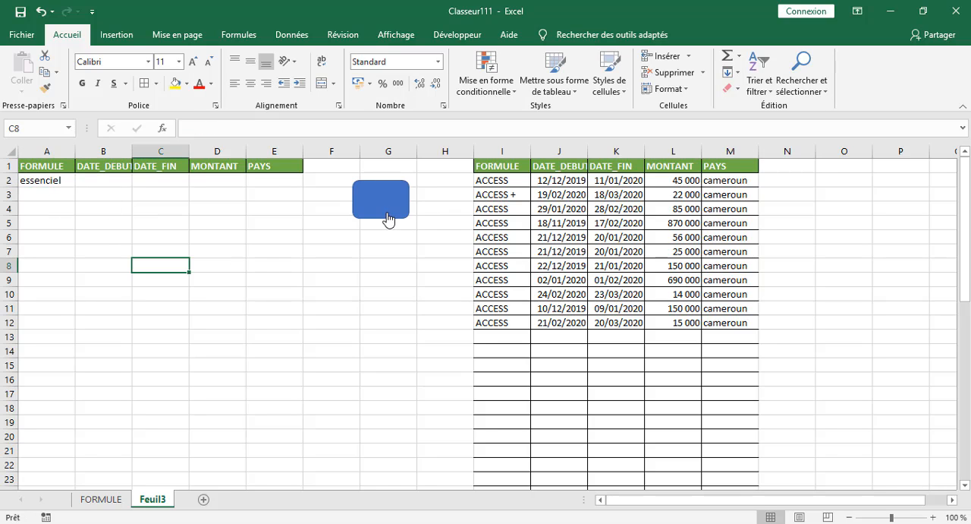
pyautogui.click(380, 216)
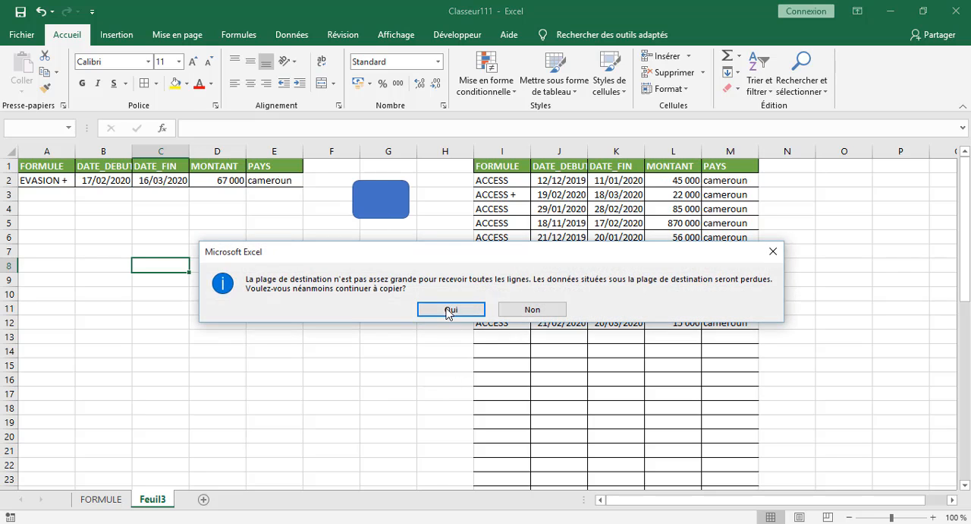
pyautogui.click(450, 307)
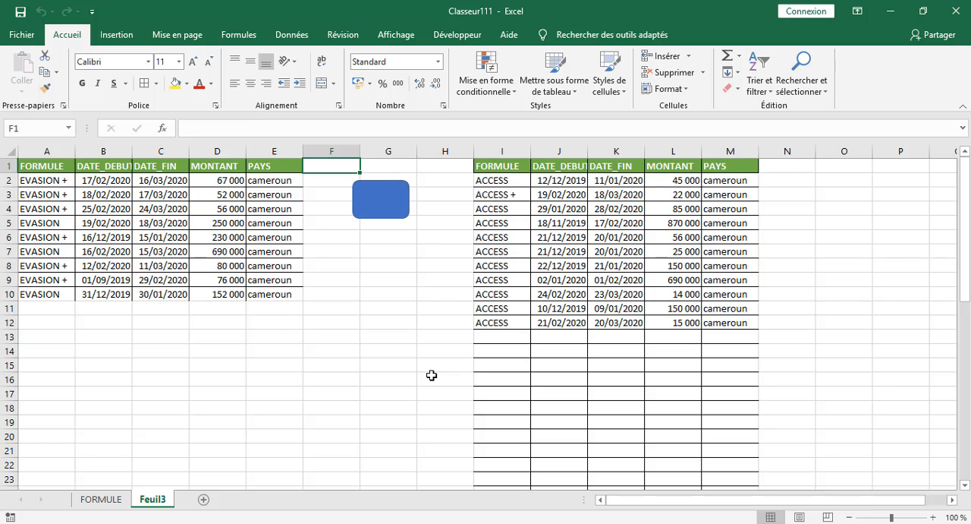
# Check which macro is assigned to the rounded rectangle on Feuil3, leave the assignment as it is and deselect the shape.
pyautogui.rightClick(363, 211)
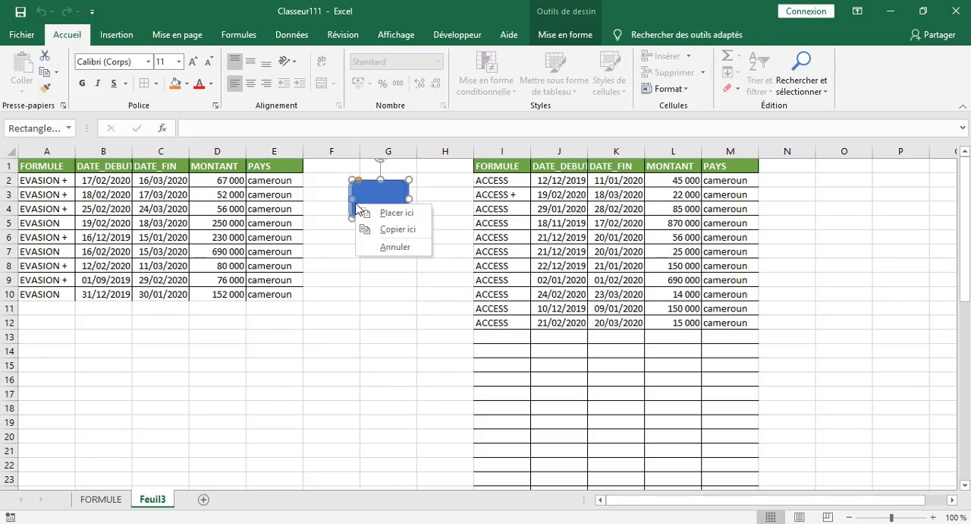
pyautogui.click(312, 292)
pyautogui.click(375, 208)
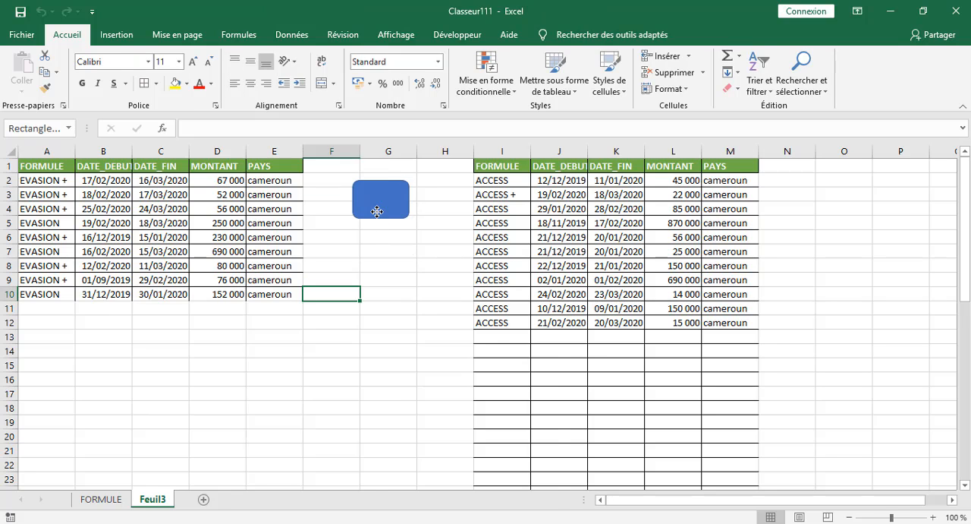
pyautogui.rightClick(376, 213)
pyautogui.click(441, 419)
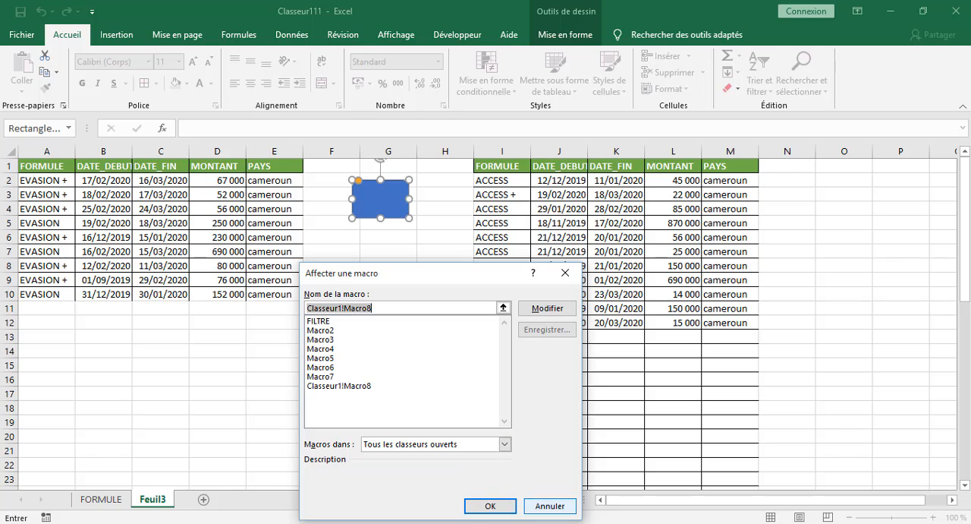
pyautogui.click(543, 505)
pyautogui.moveTo(342, 365); pyautogui.dragTo(278, 363)
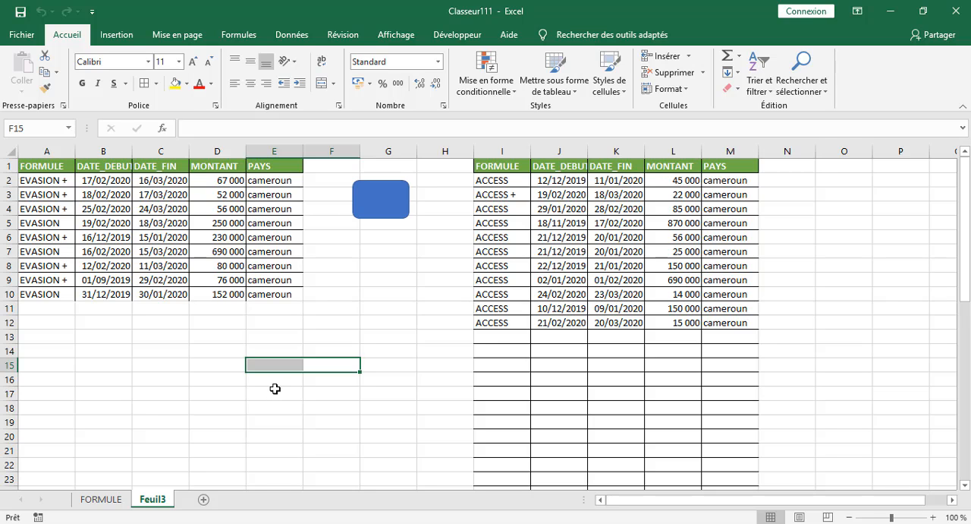
# Review the source table and criteria on the FORMULE sheet and return to Feuil3.
pyautogui.click(112, 502)
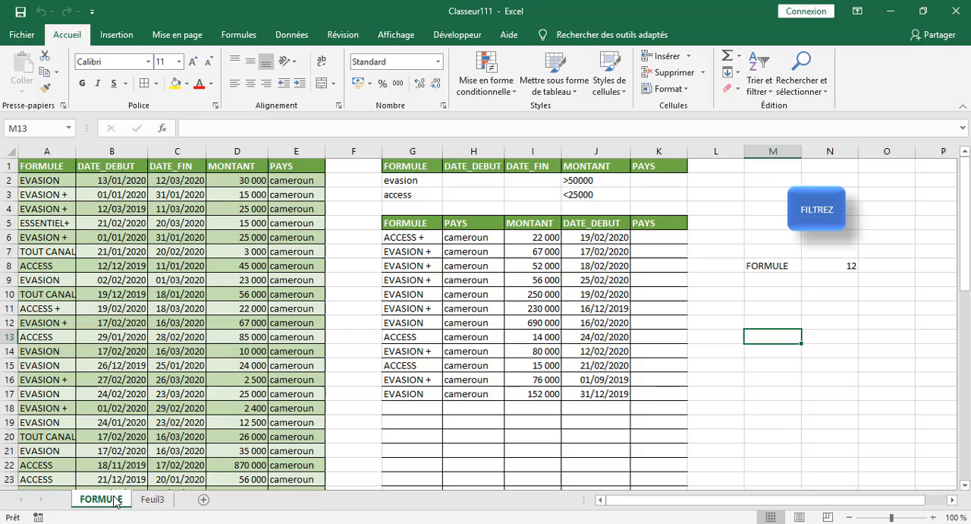
pyautogui.click(159, 503)
pyautogui.click(388, 313)
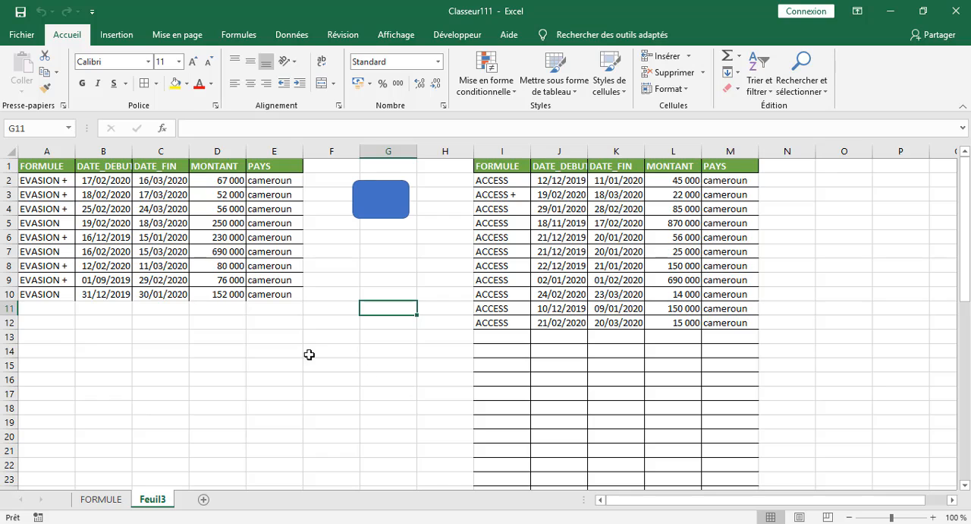
pyautogui.click(220, 380)
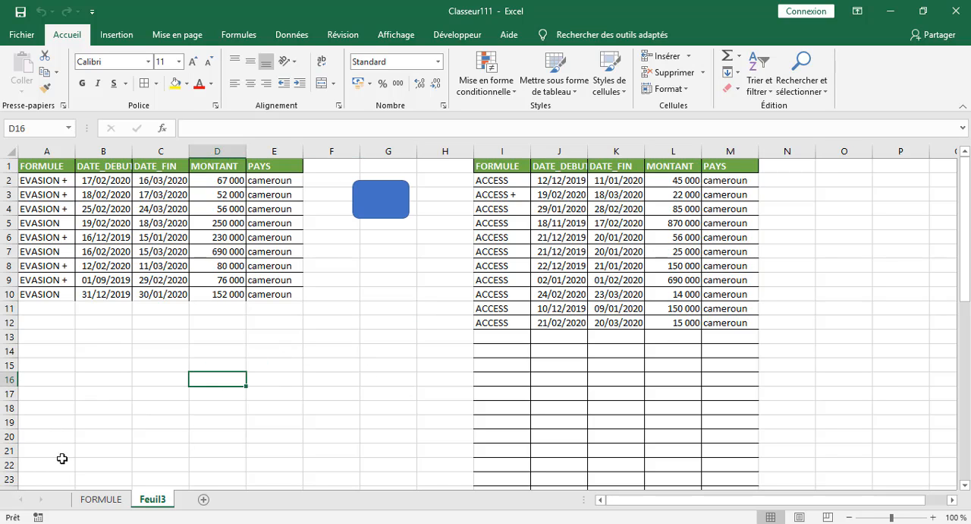
# Delete the contents of A2:F11 below the criteria headers on Feuil3 and select the range again.
pyautogui.moveTo(306, 308); pyautogui.dragTo(38, 182)
pyautogui.press('Delete')
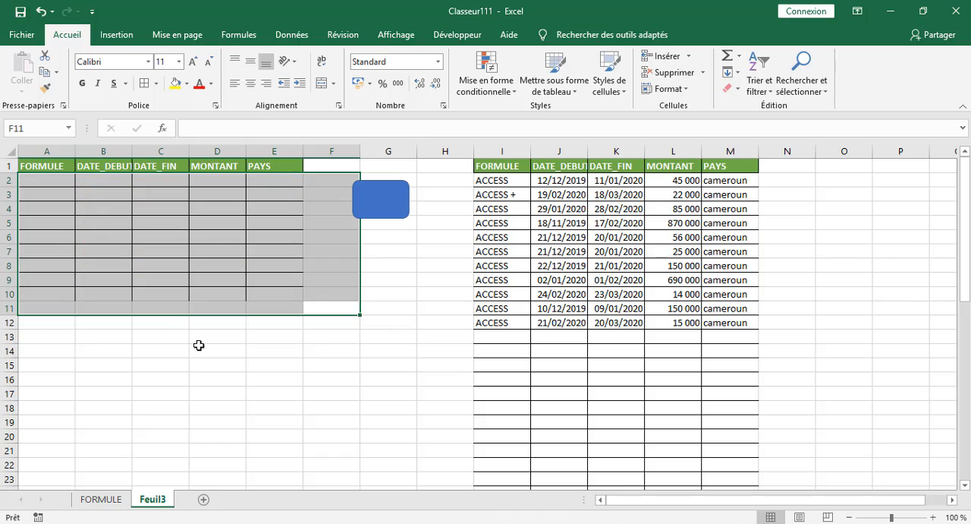
pyautogui.click(275, 407)
pyautogui.moveTo(311, 311); pyautogui.dragTo(45, 185)
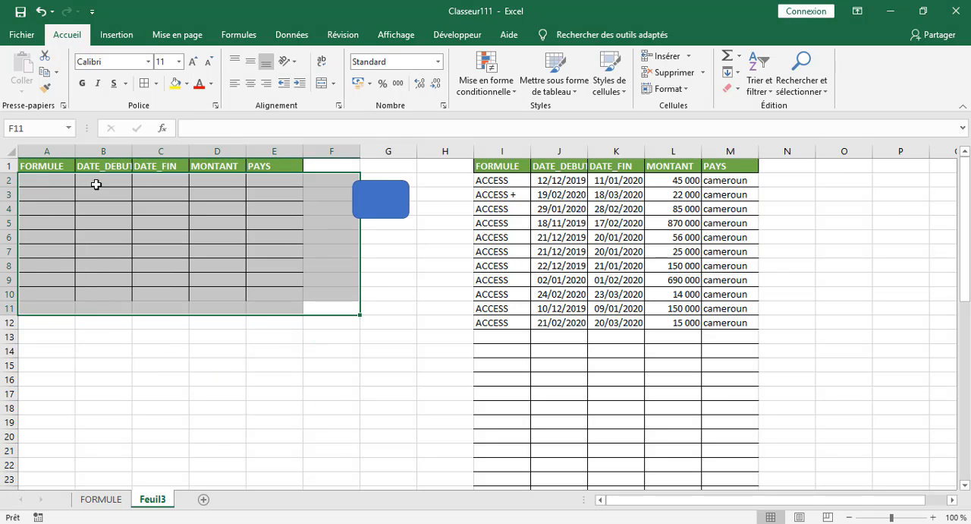
pyautogui.click(703, 72)
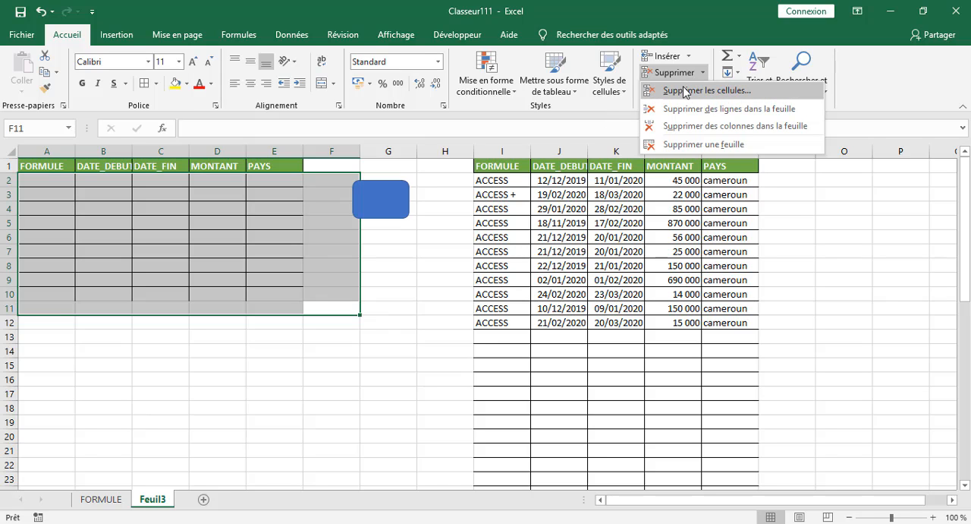
pyautogui.click(685, 92)
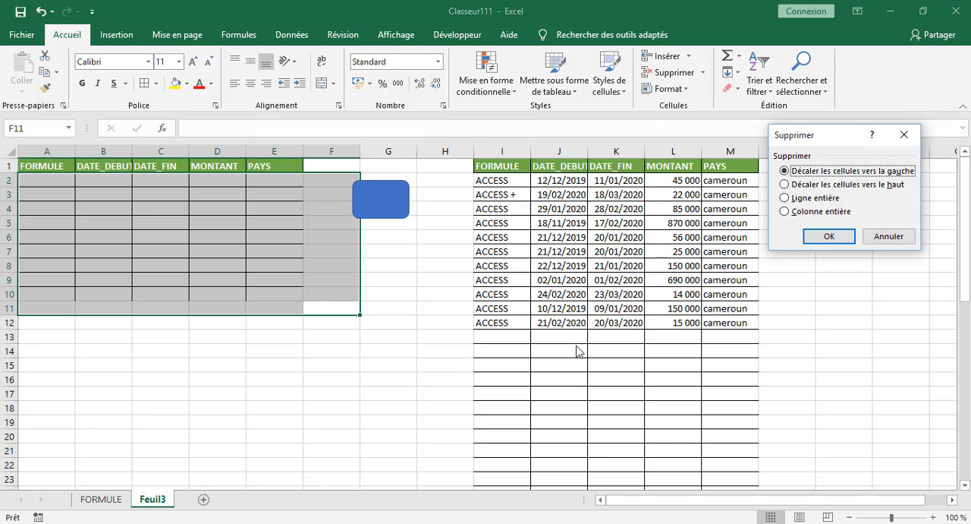
pyautogui.click(889, 238)
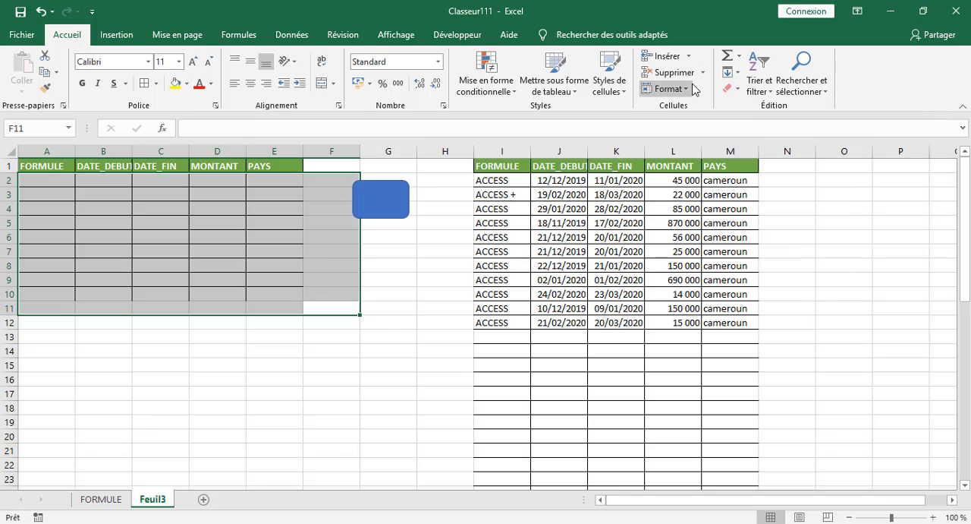
# Clear all formatting and contents from A2:F11 on Feuil3 and deselect the range.
pyautogui.click(733, 88)
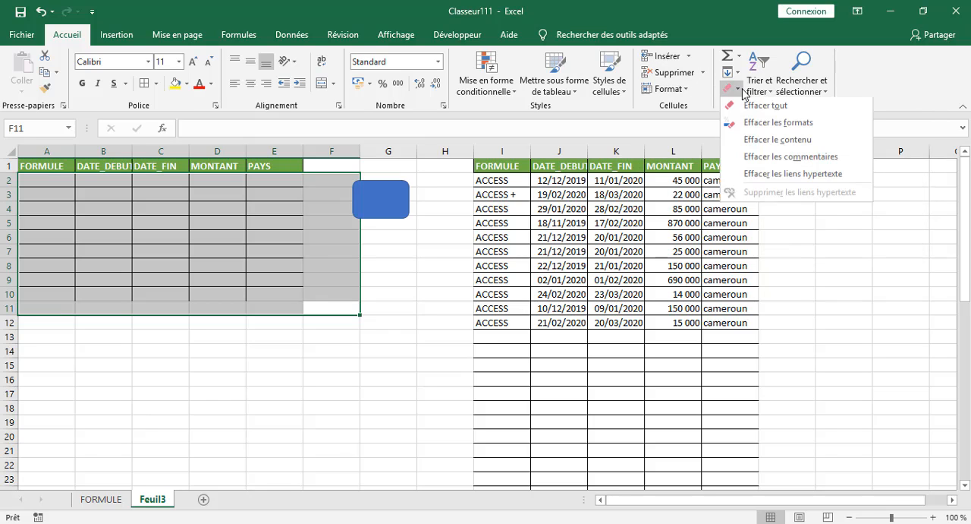
pyautogui.click(770, 104)
pyautogui.click(157, 379)
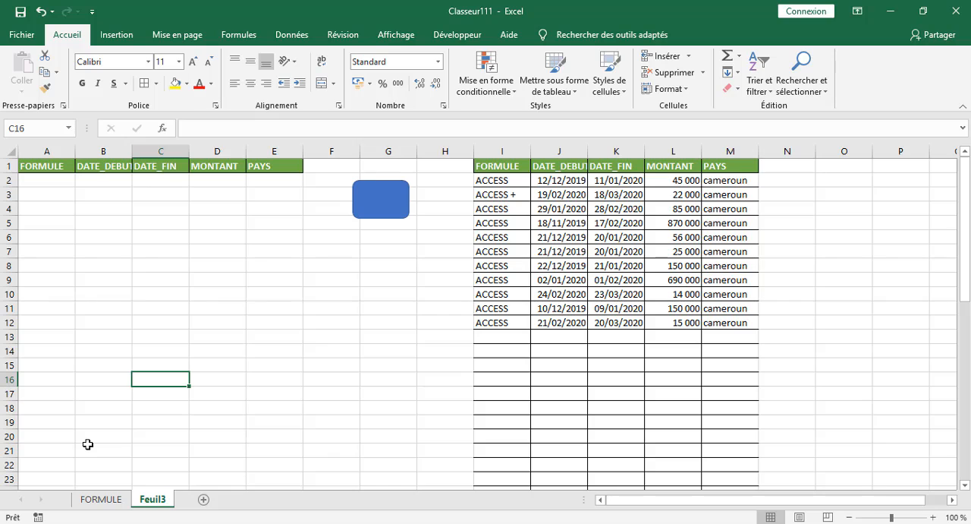
# Select the empty cell F12 on the FORMULE sheet and minimize the Classeur111 window to reach the desktop.
pyautogui.click(276, 337)
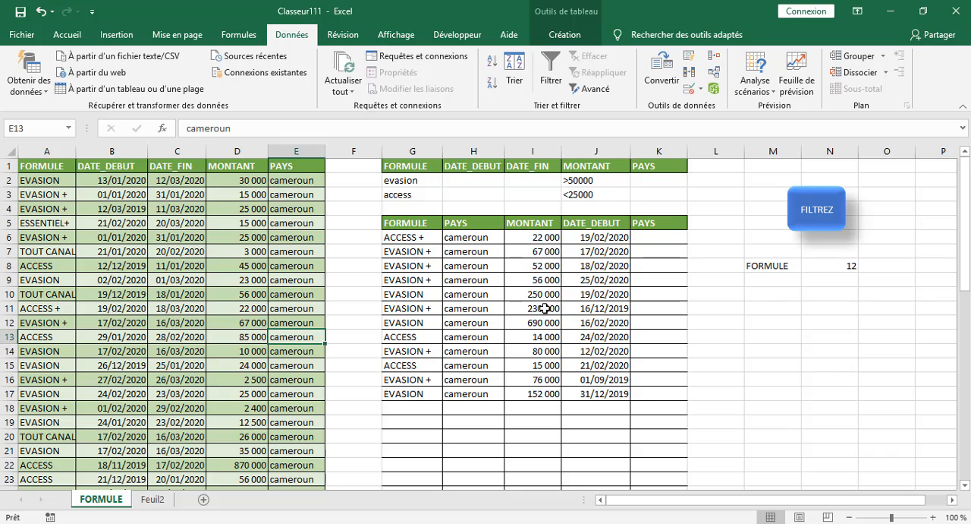
pyautogui.click(346, 320)
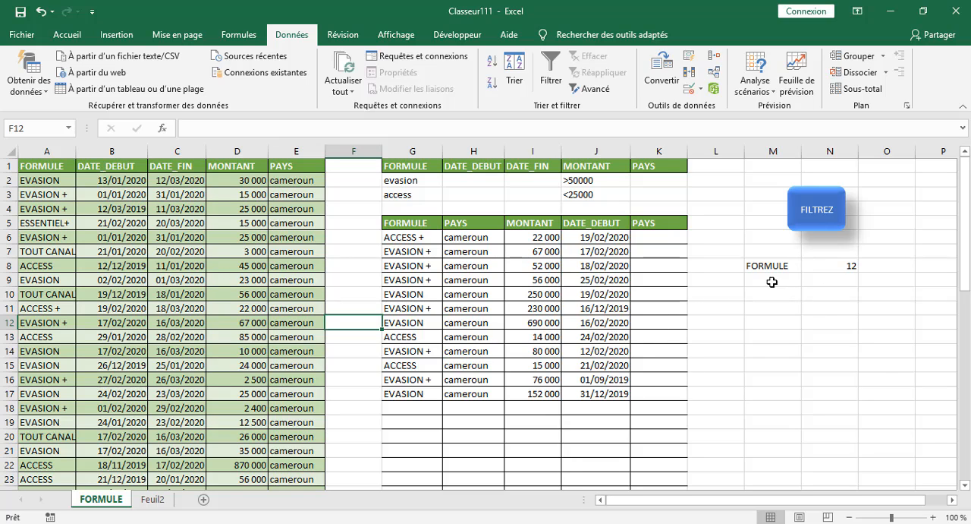
pyautogui.click(888, 11)
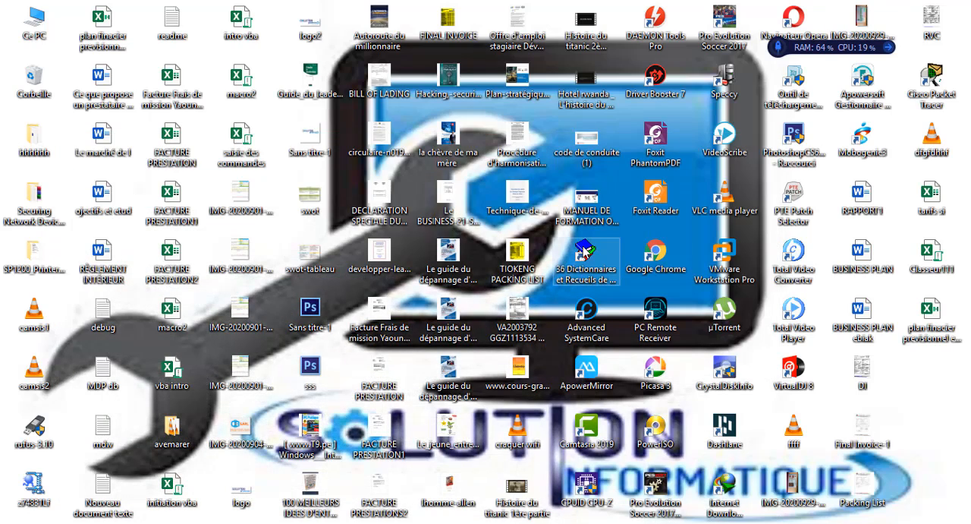